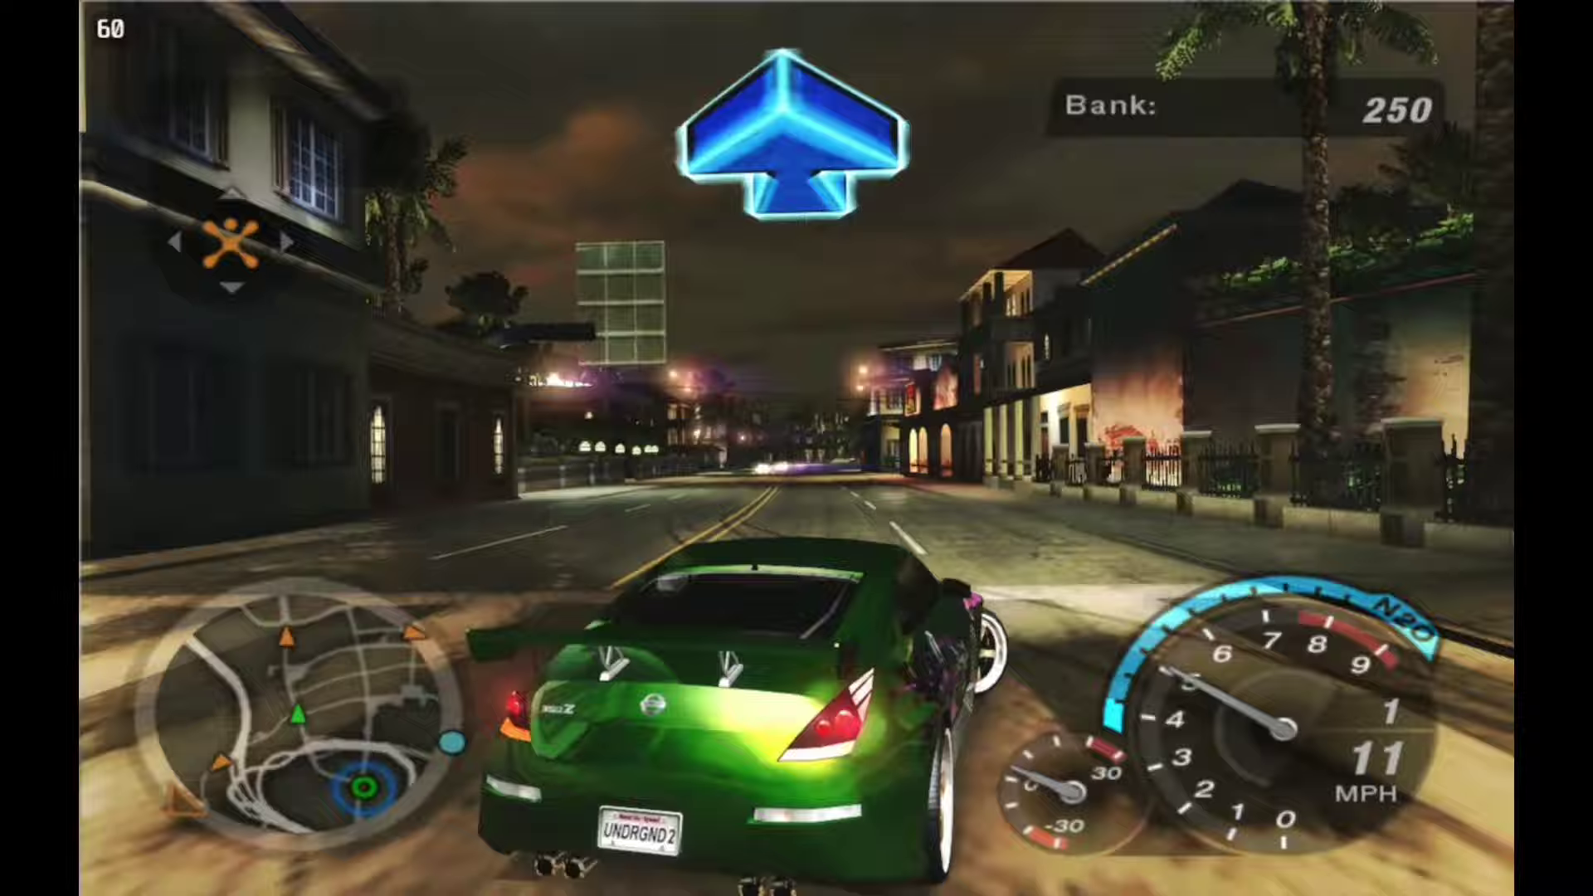
Step: Accelerate the green 350Z onto the cross street and throw it into a smoky drift
{"action": "key", "text": "Up"}
{"action": "key", "text": "Right"}
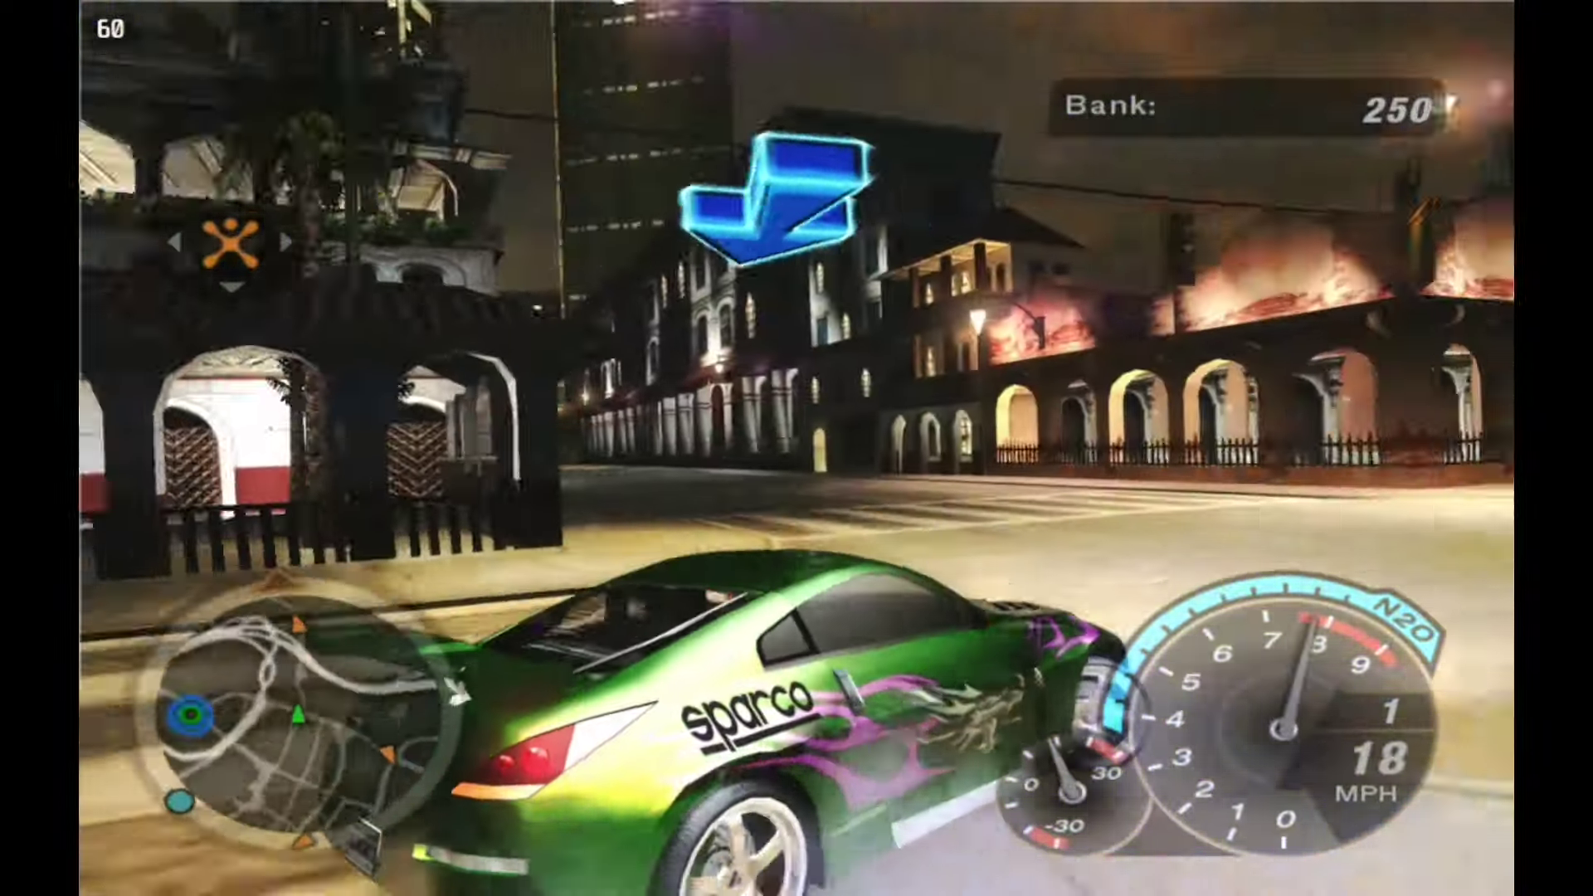
{"action": "key", "text": "Left"}
{"action": "key", "text": "Down"}
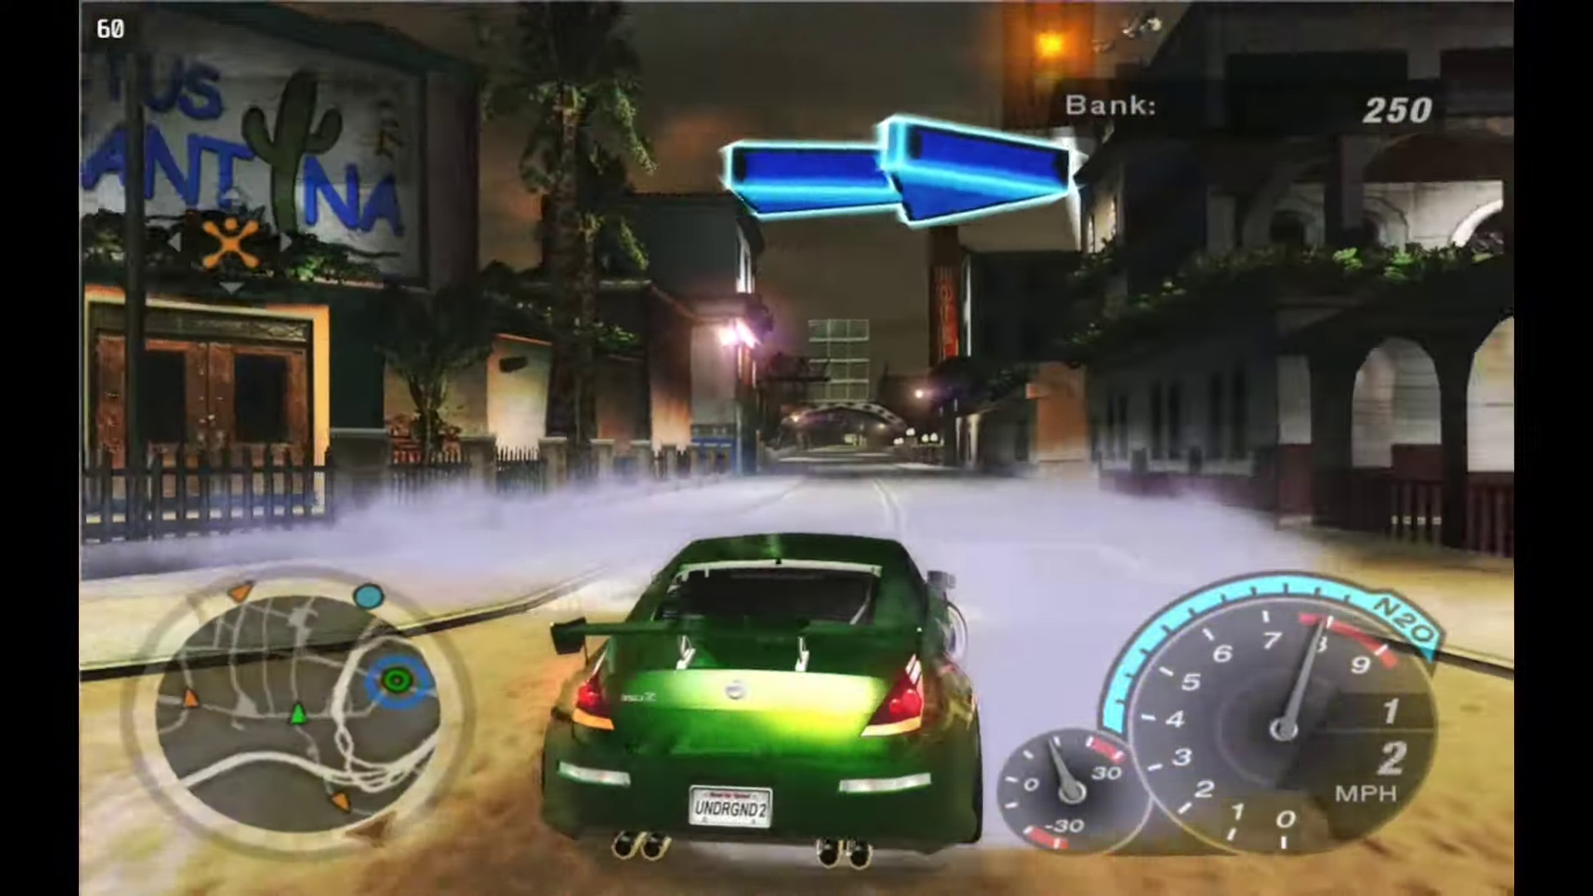
{"action": "key", "text": "Up"}
{"action": "key", "text": "Right"}
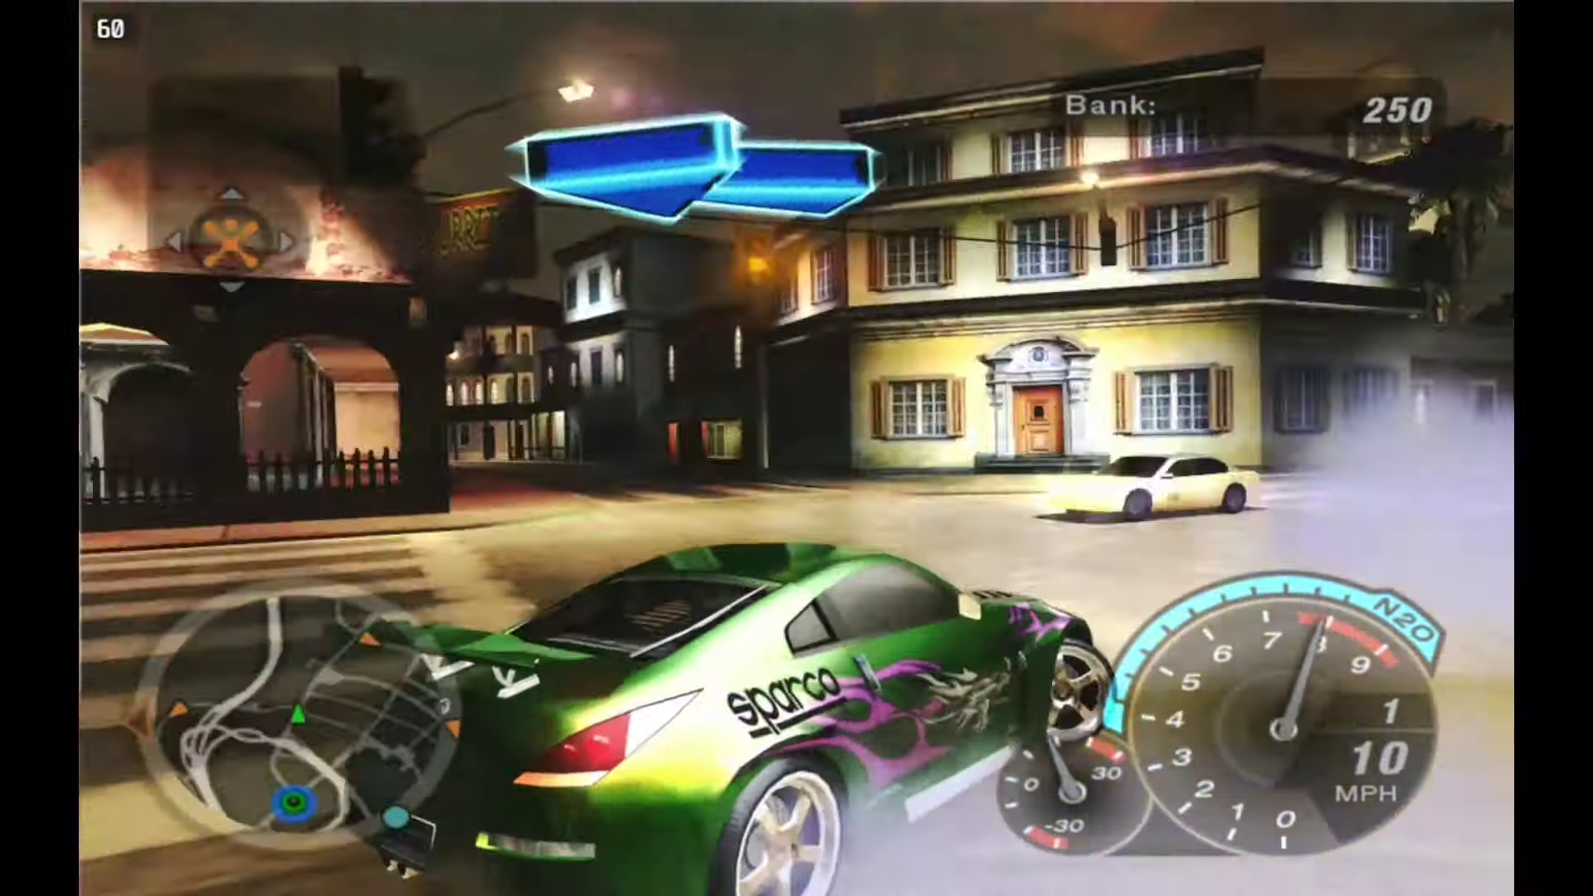
{"action": "key", "text": "Up"}
{"action": "key", "text": "Left"}
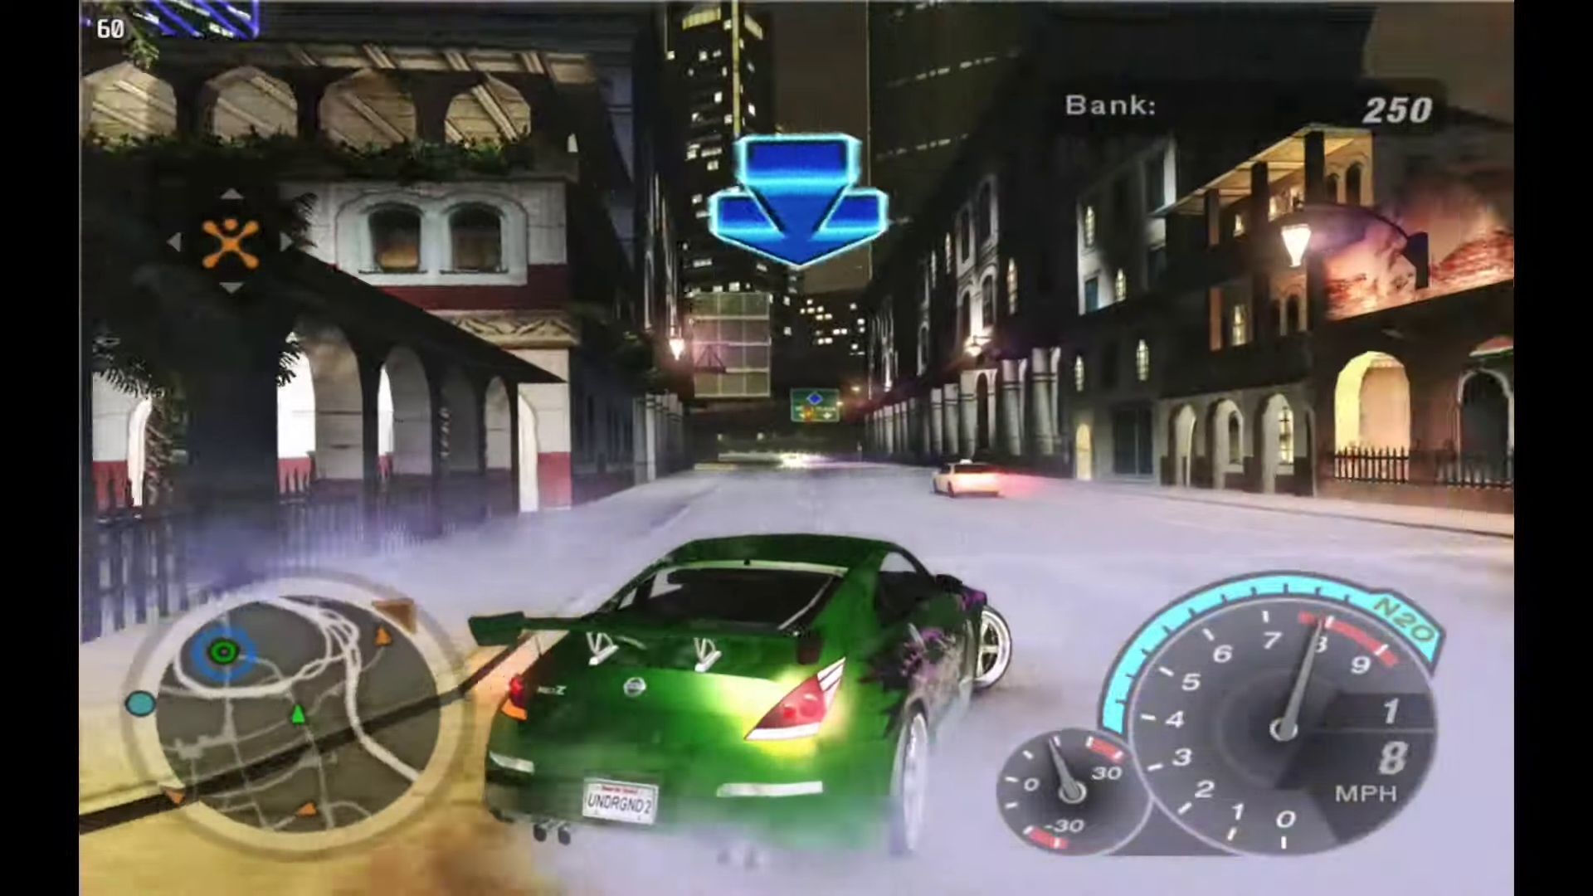
Step: Keep spinning donuts in the plaza, stop facing Cactus Cantina, then glance behind
{"action": "key", "text": "Up"}
{"action": "key", "text": "Left"}
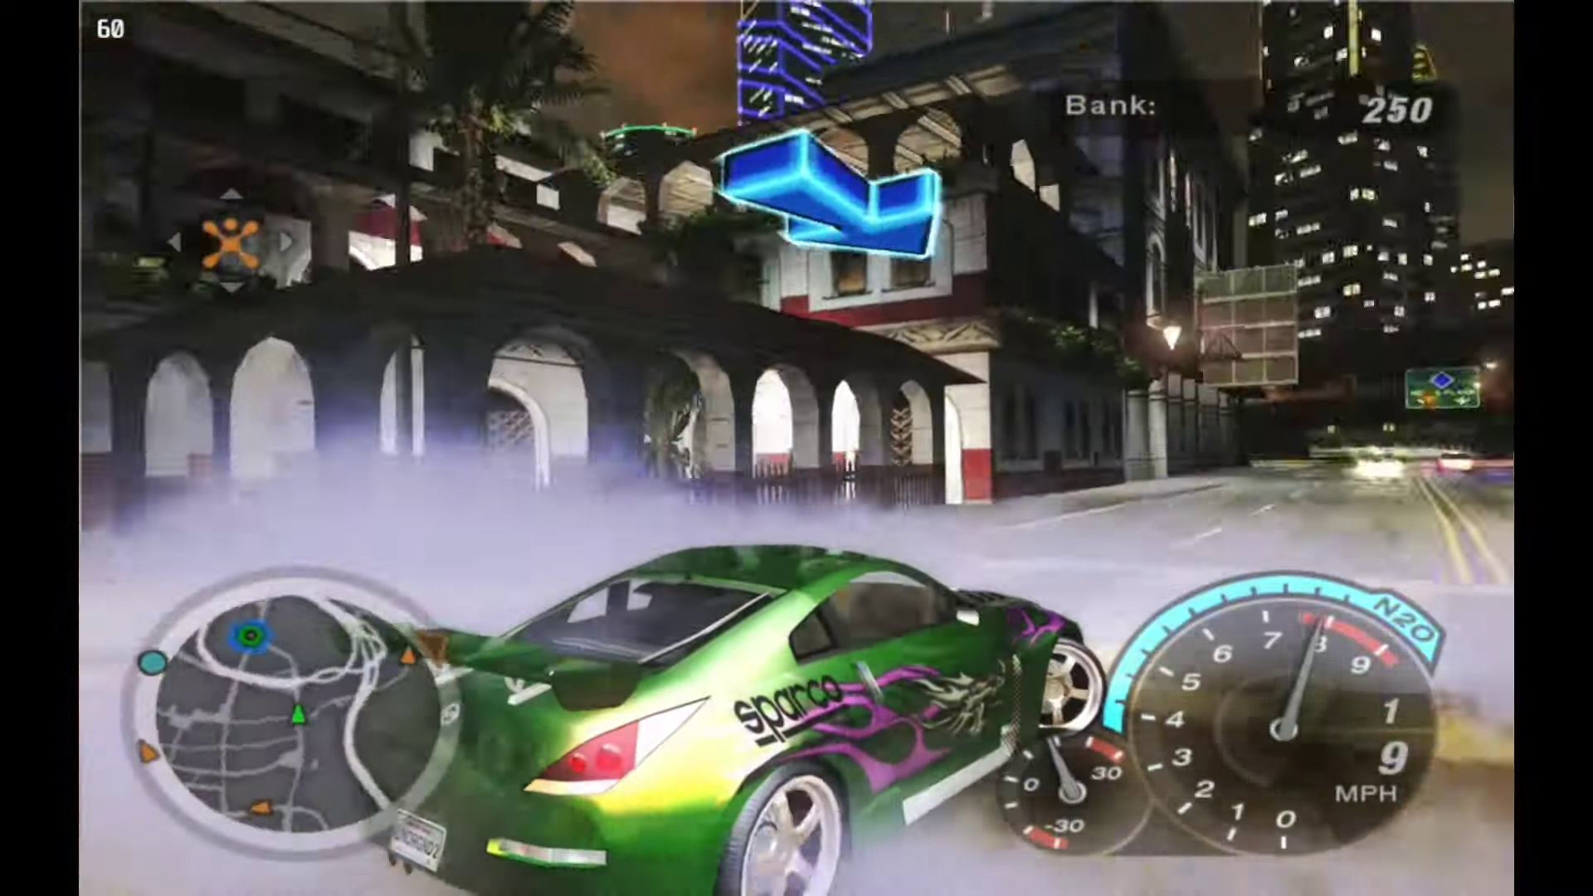
{"action": "key", "text": "Up"}
{"action": "key", "text": "Left"}
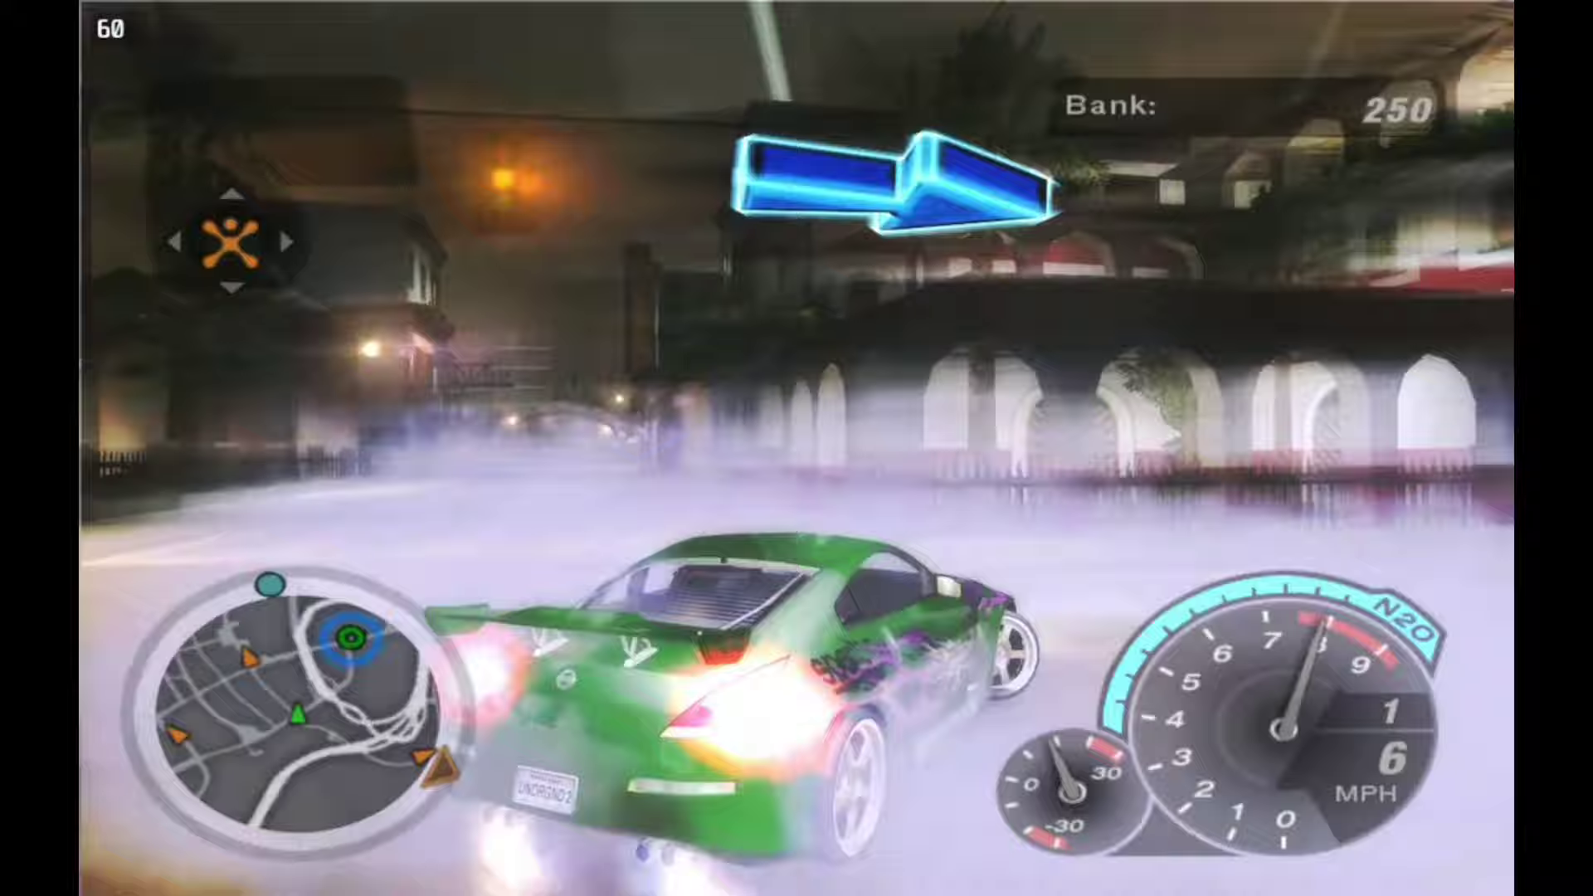
{"action": "key", "text": "Up"}
{"action": "key", "text": "Left"}
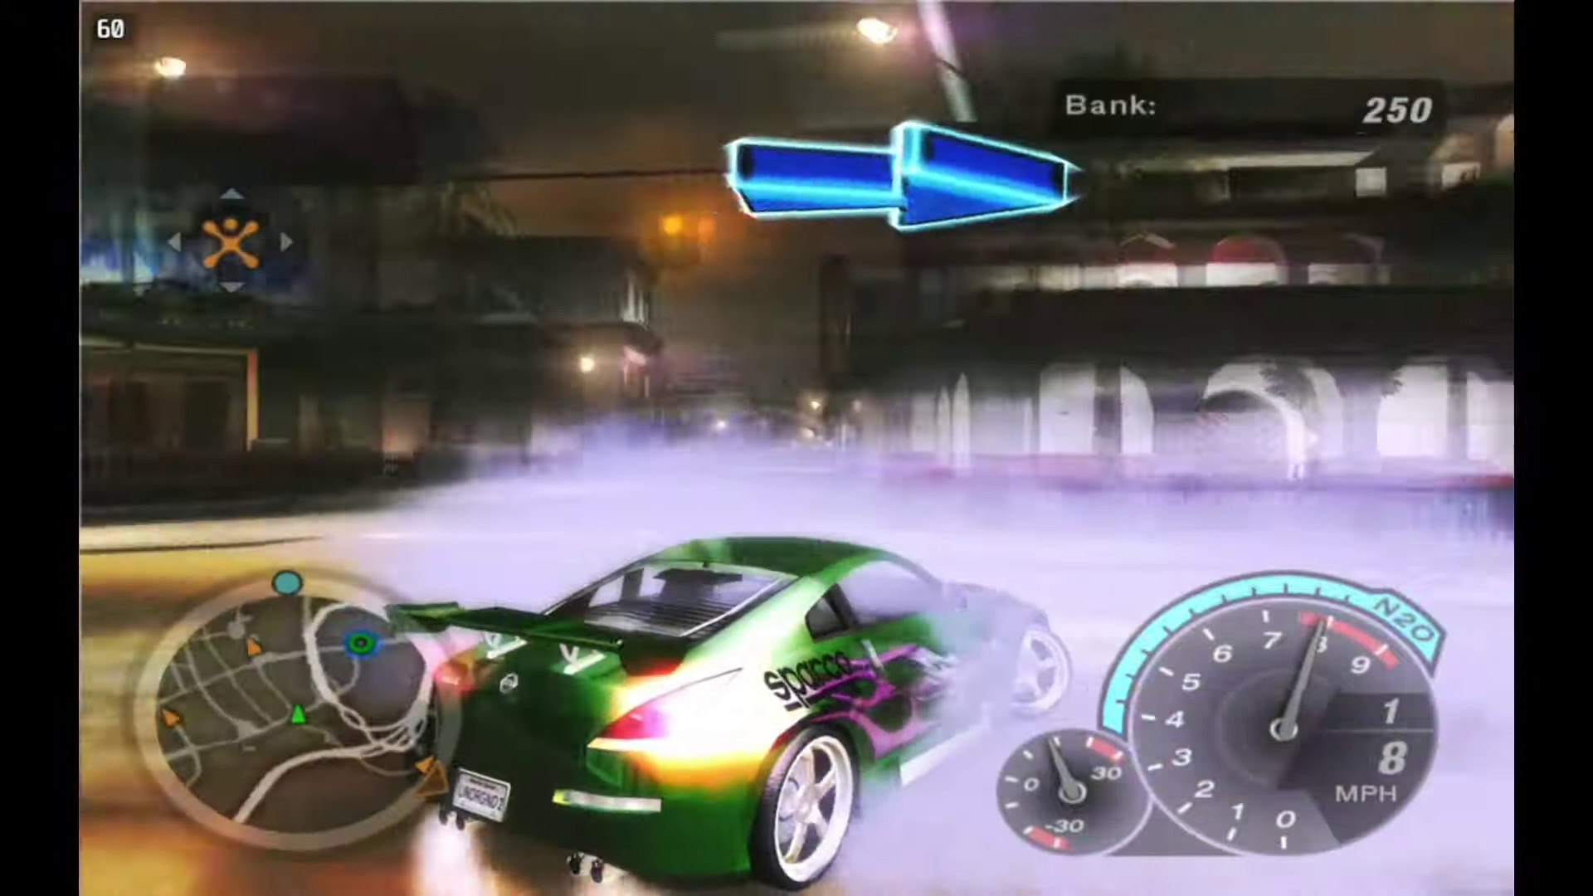
{"action": "key", "text": "Up"}
{"action": "key", "text": "Left"}
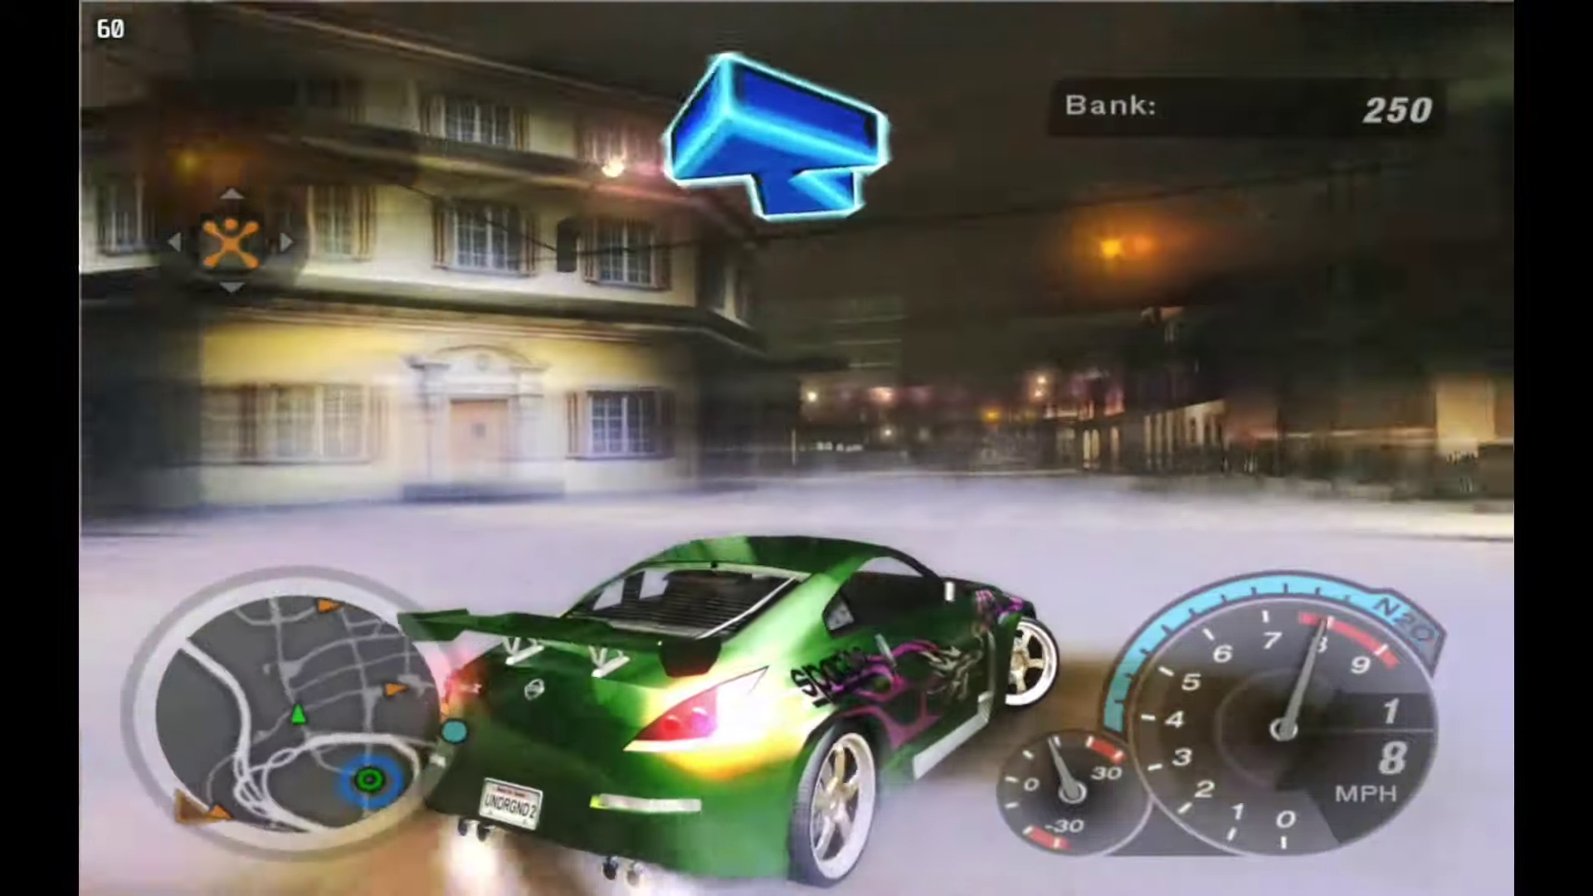
{"action": "key", "text": "Up"}
{"action": "key", "text": "Left"}
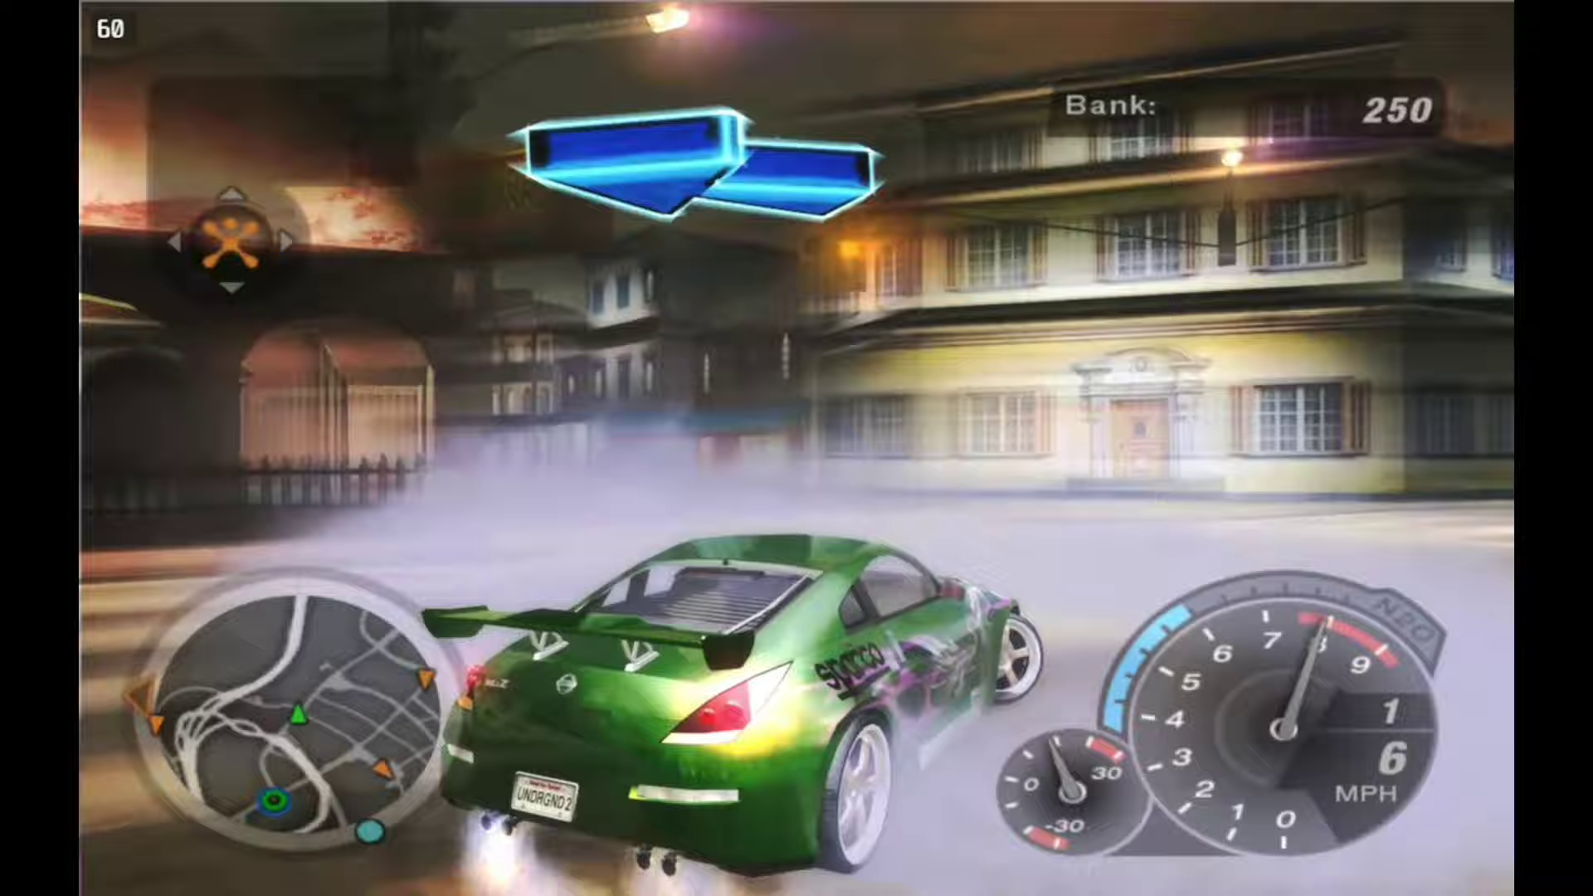
{"action": "key", "text": "Up"}
{"action": "key", "text": "Left"}
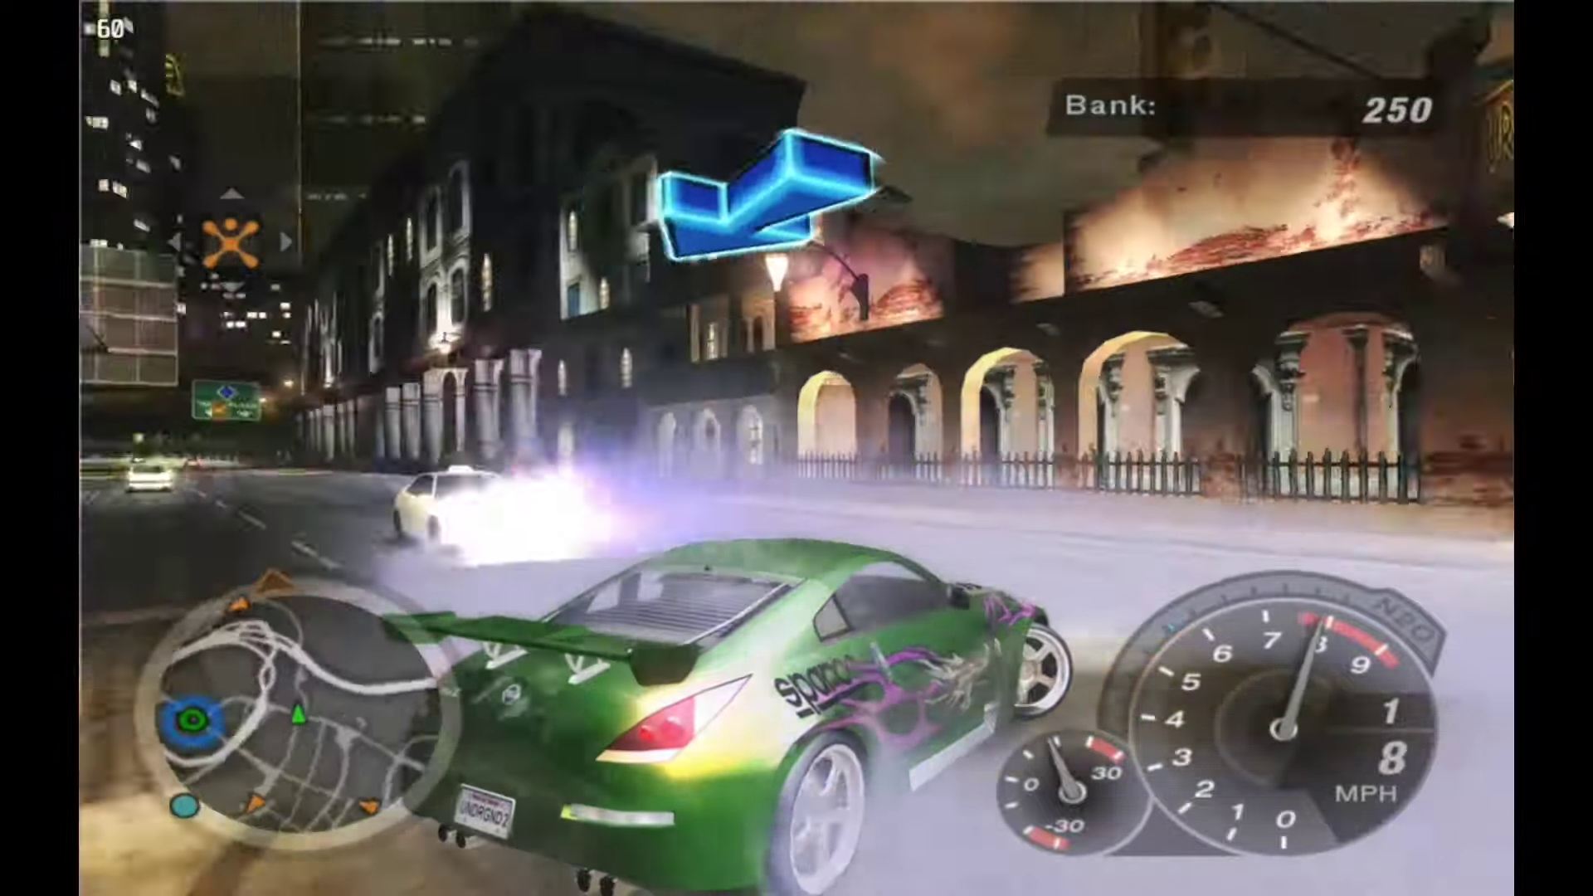
{"action": "key", "text": "Up"}
{"action": "key", "text": "Left"}
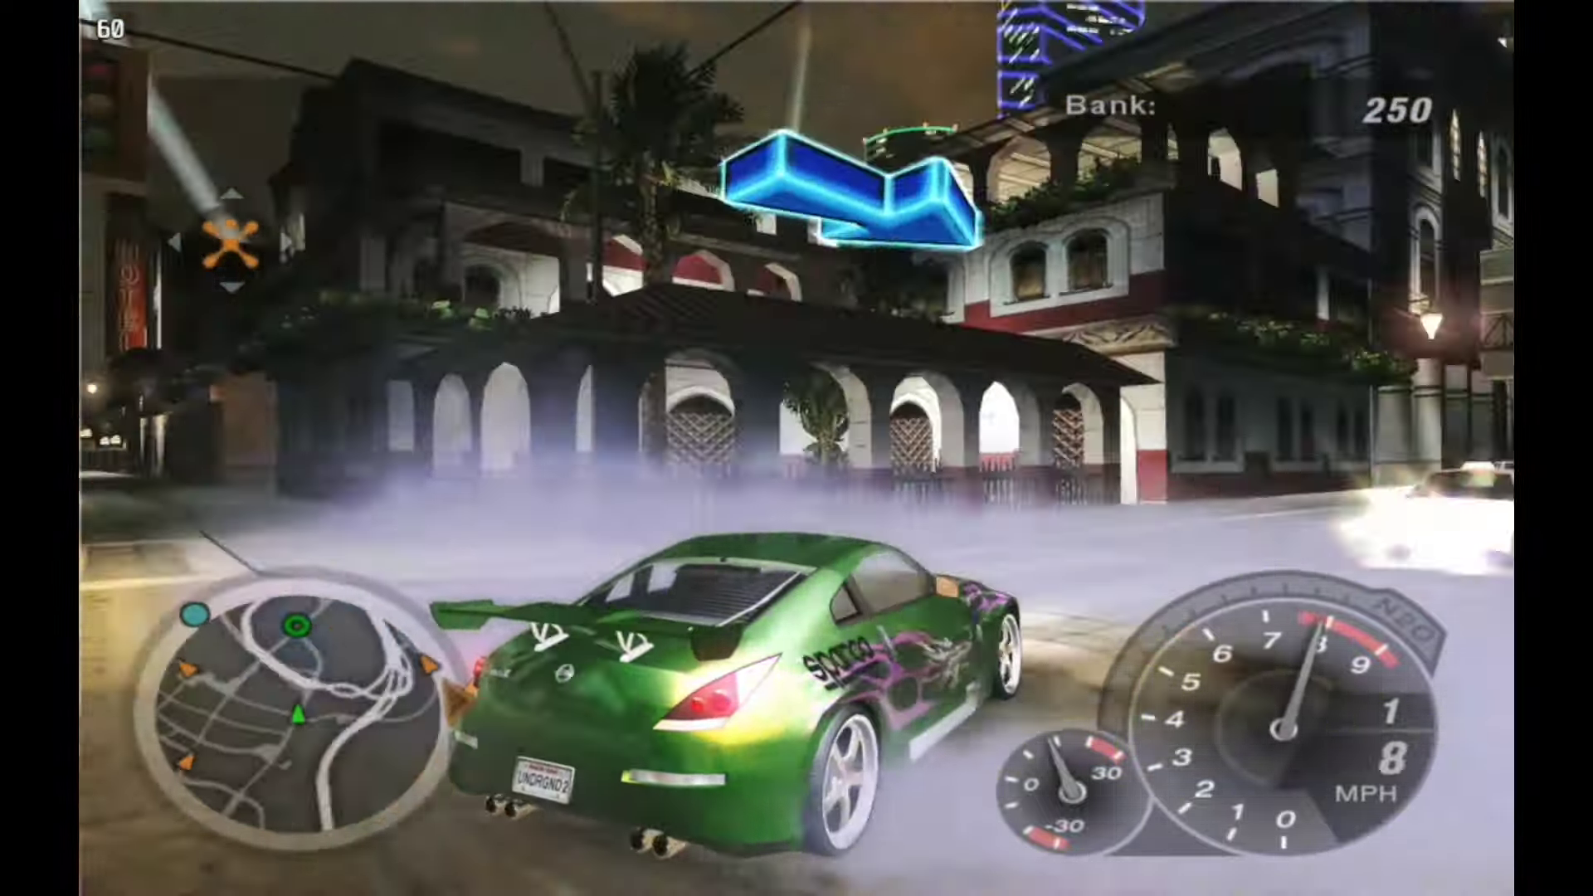
{"action": "key", "text": "Up"}
{"action": "key", "text": "Left"}
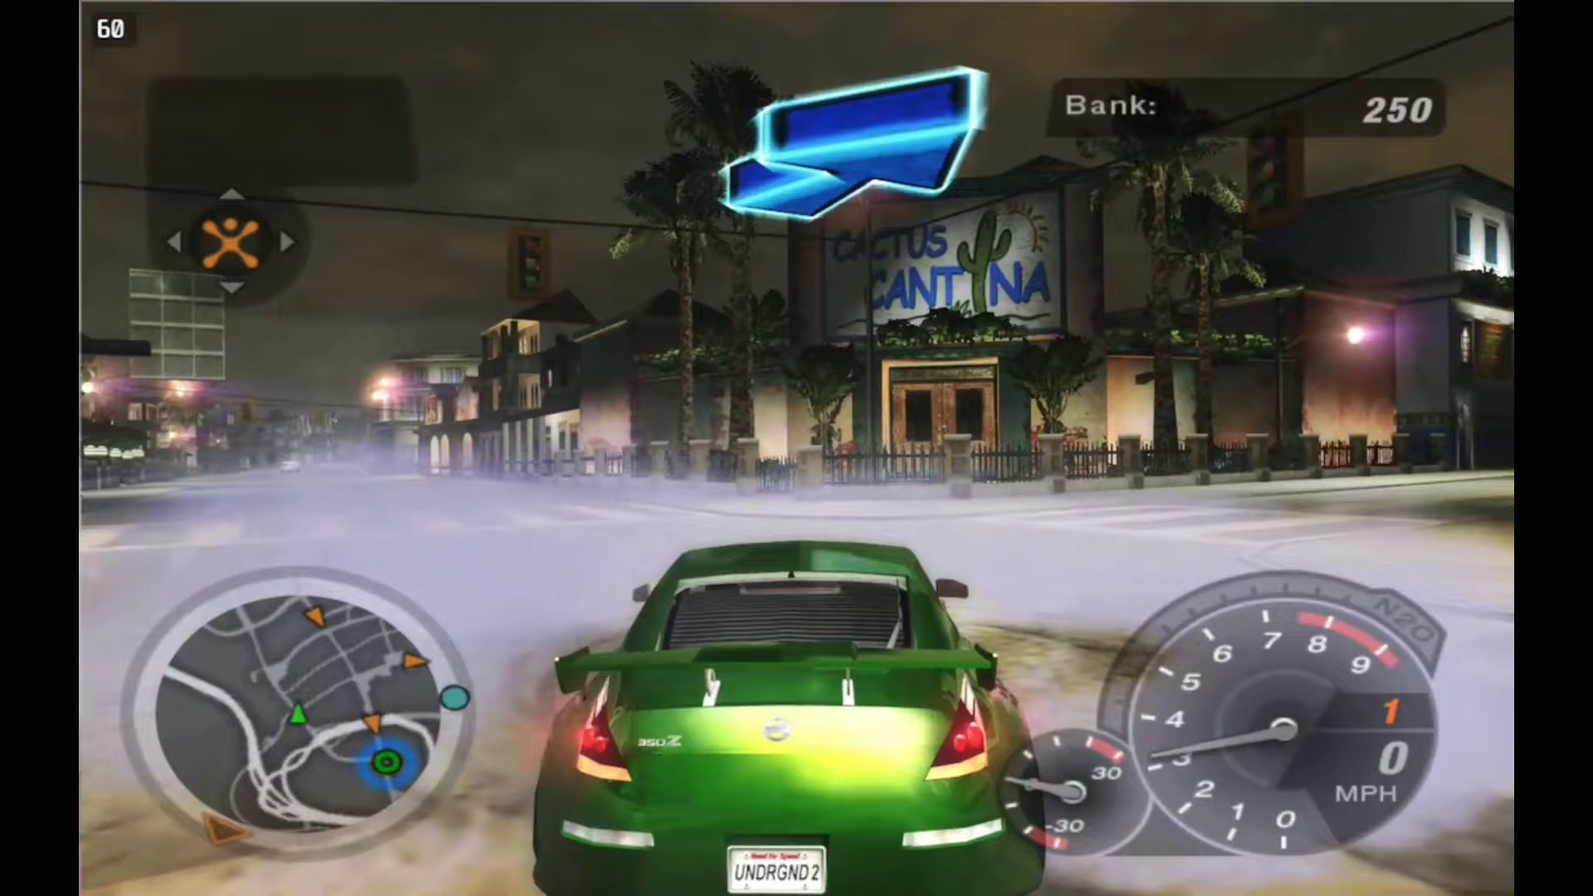
{"action": "key", "text": "c"}
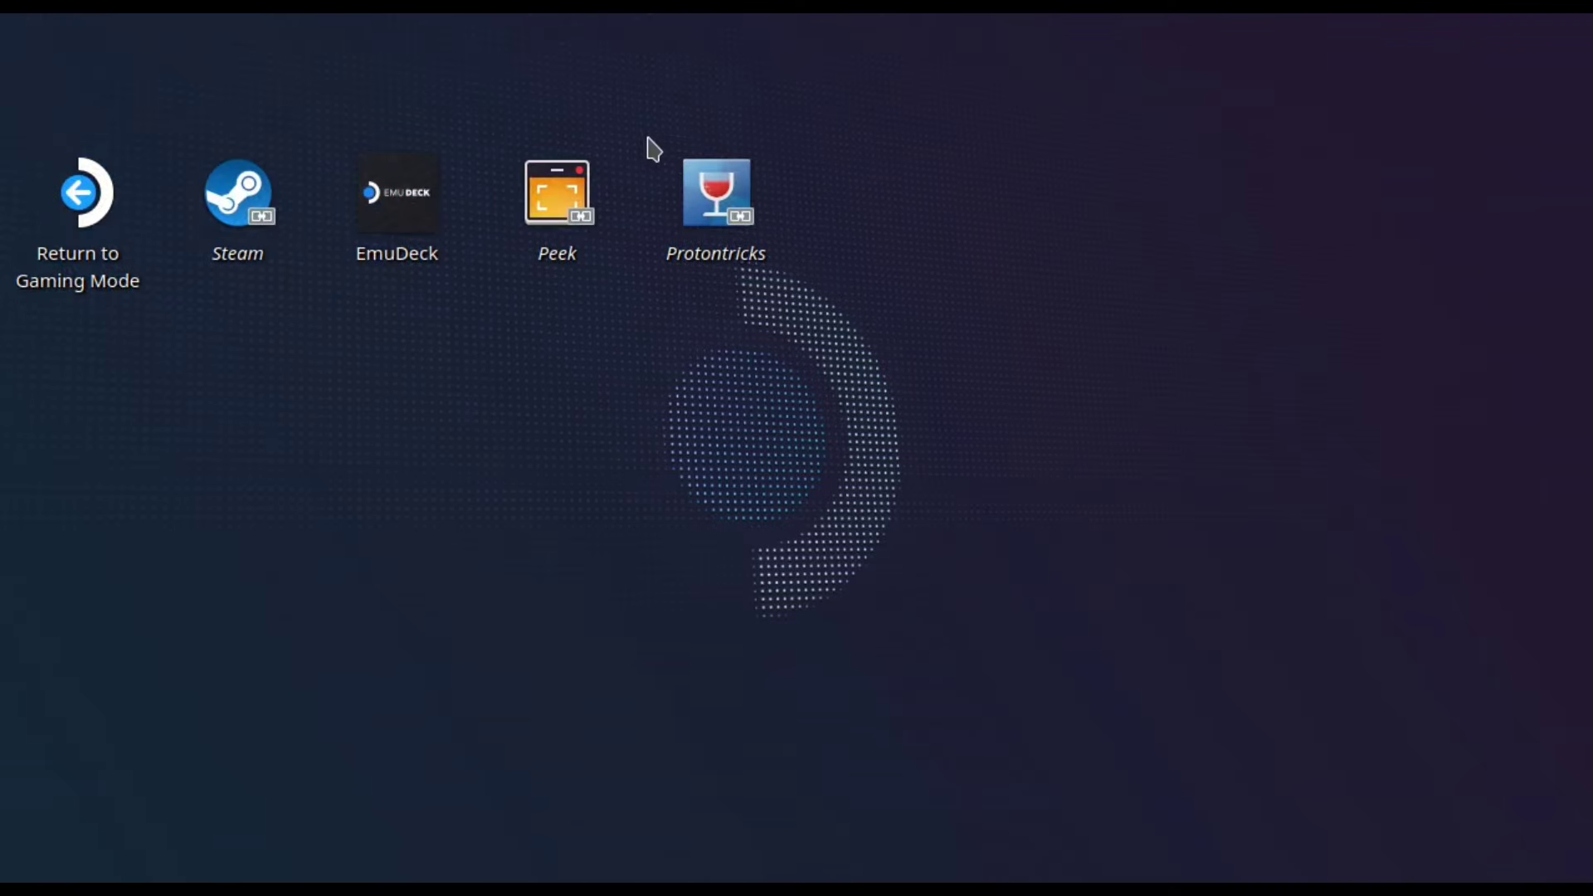
{"action": "left_click_drag", "start_coordinate": [645, 133], "coordinate": [836, 327]}
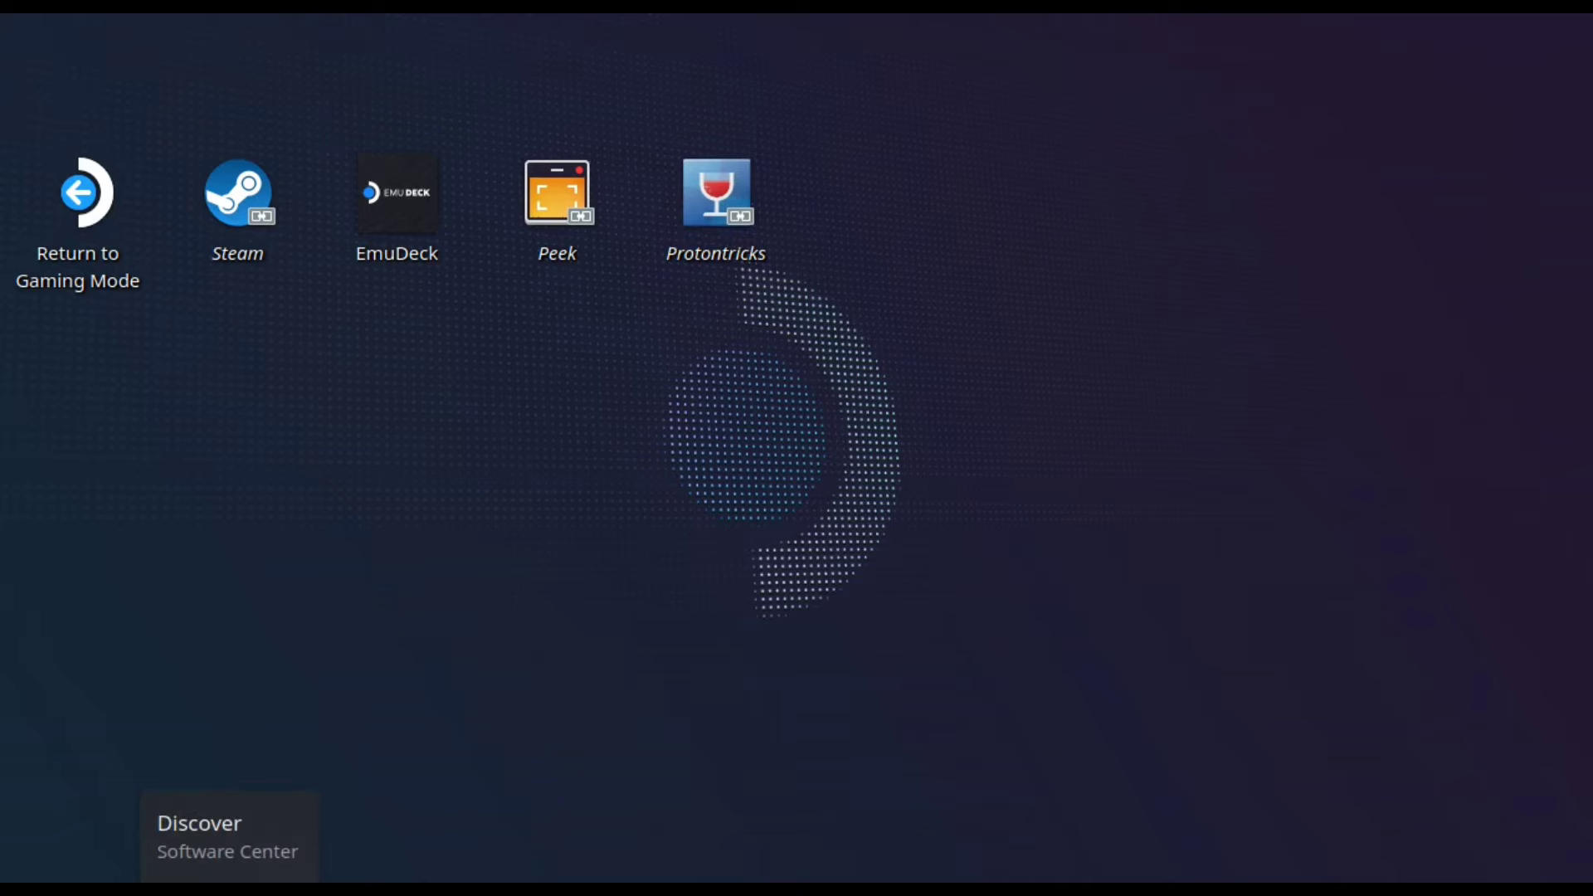
{"action": "left_click", "coordinate": [230, 889]}
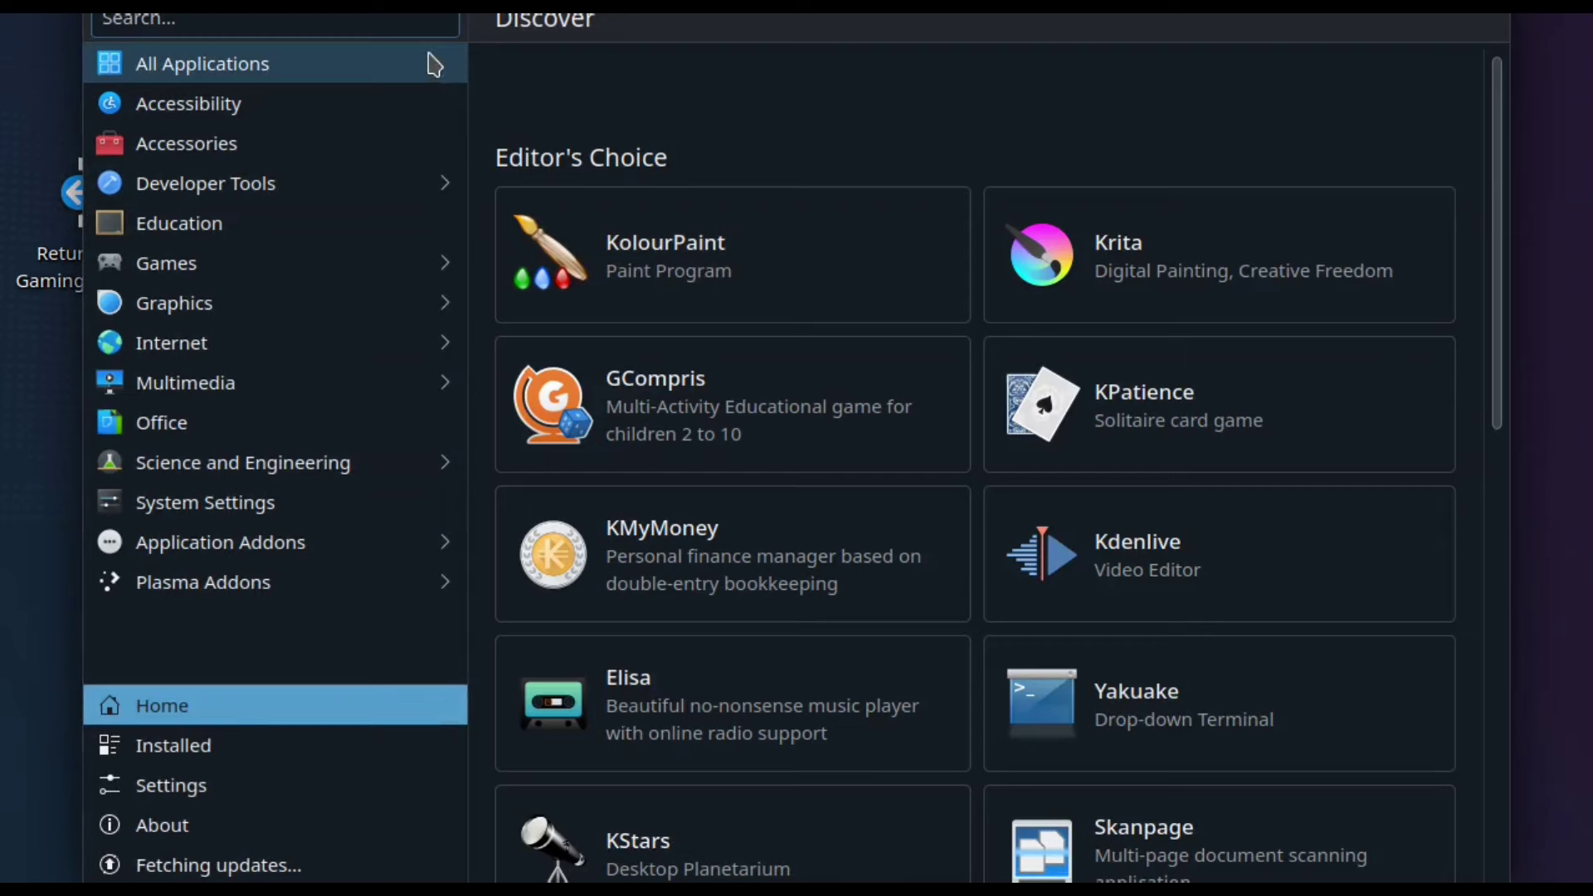
{"action": "left_click_drag", "start_coordinate": [489, 33], "coordinate": [476, 111]}
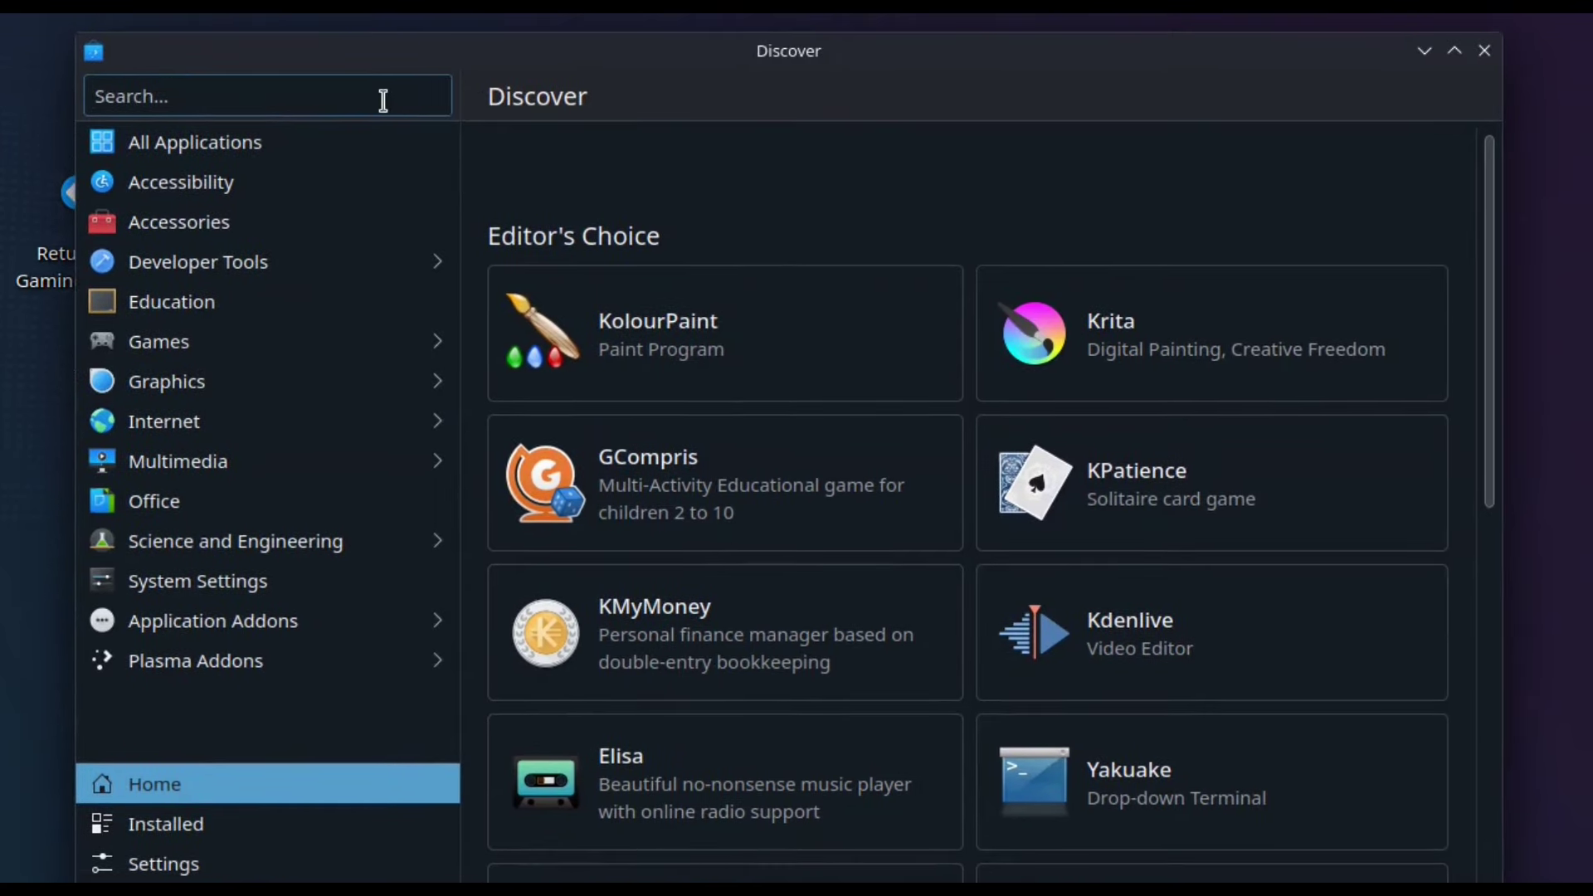
{"action": "left_click", "coordinate": [383, 98]}
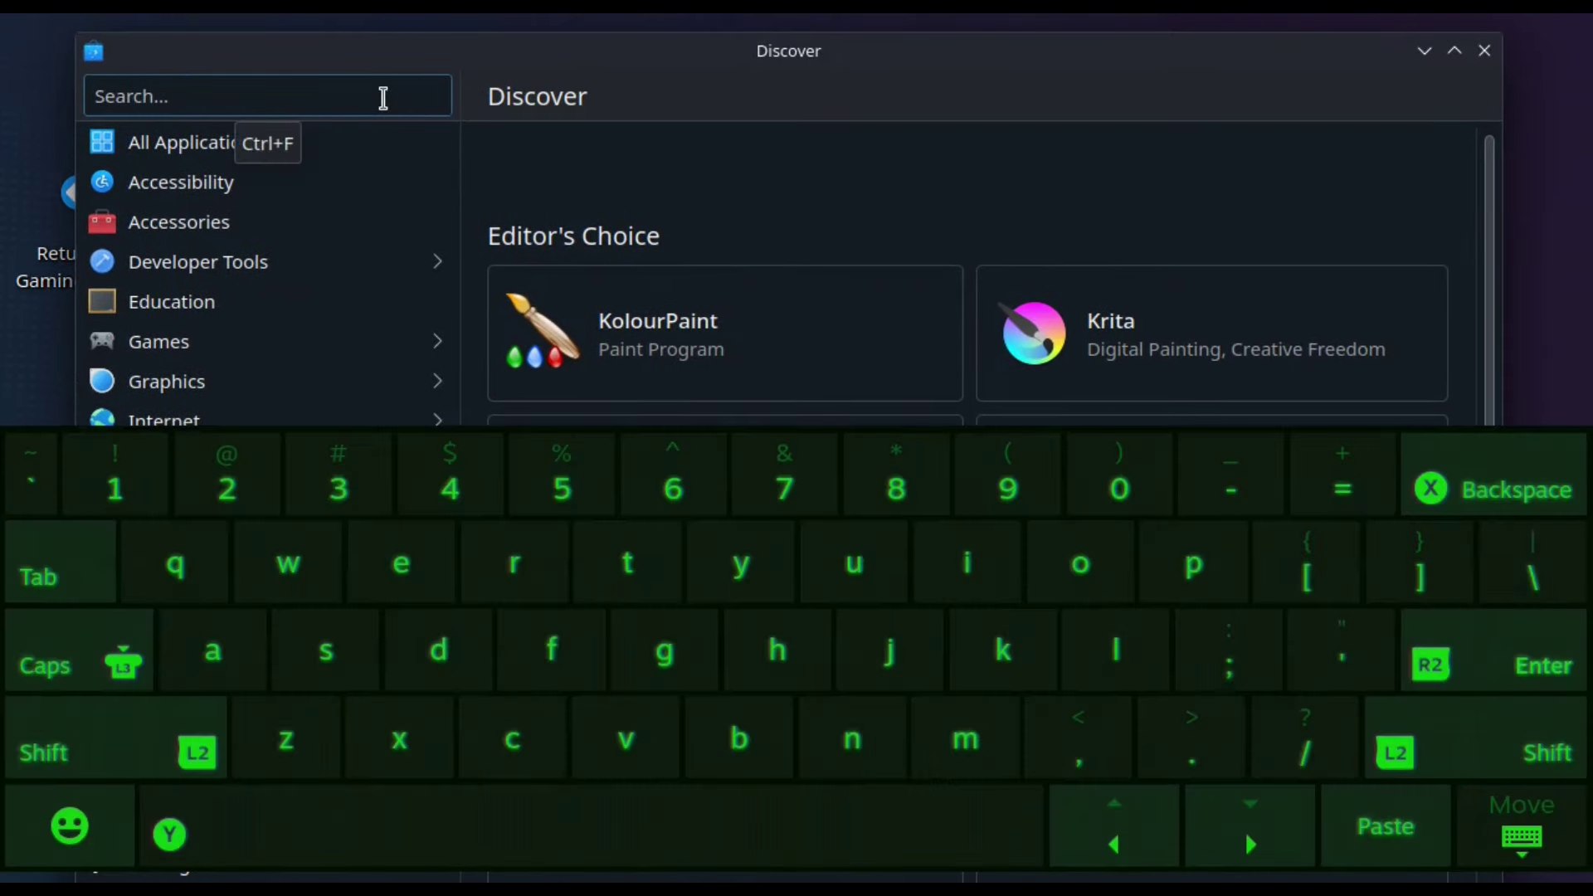
{"action": "type", "text": "p"}
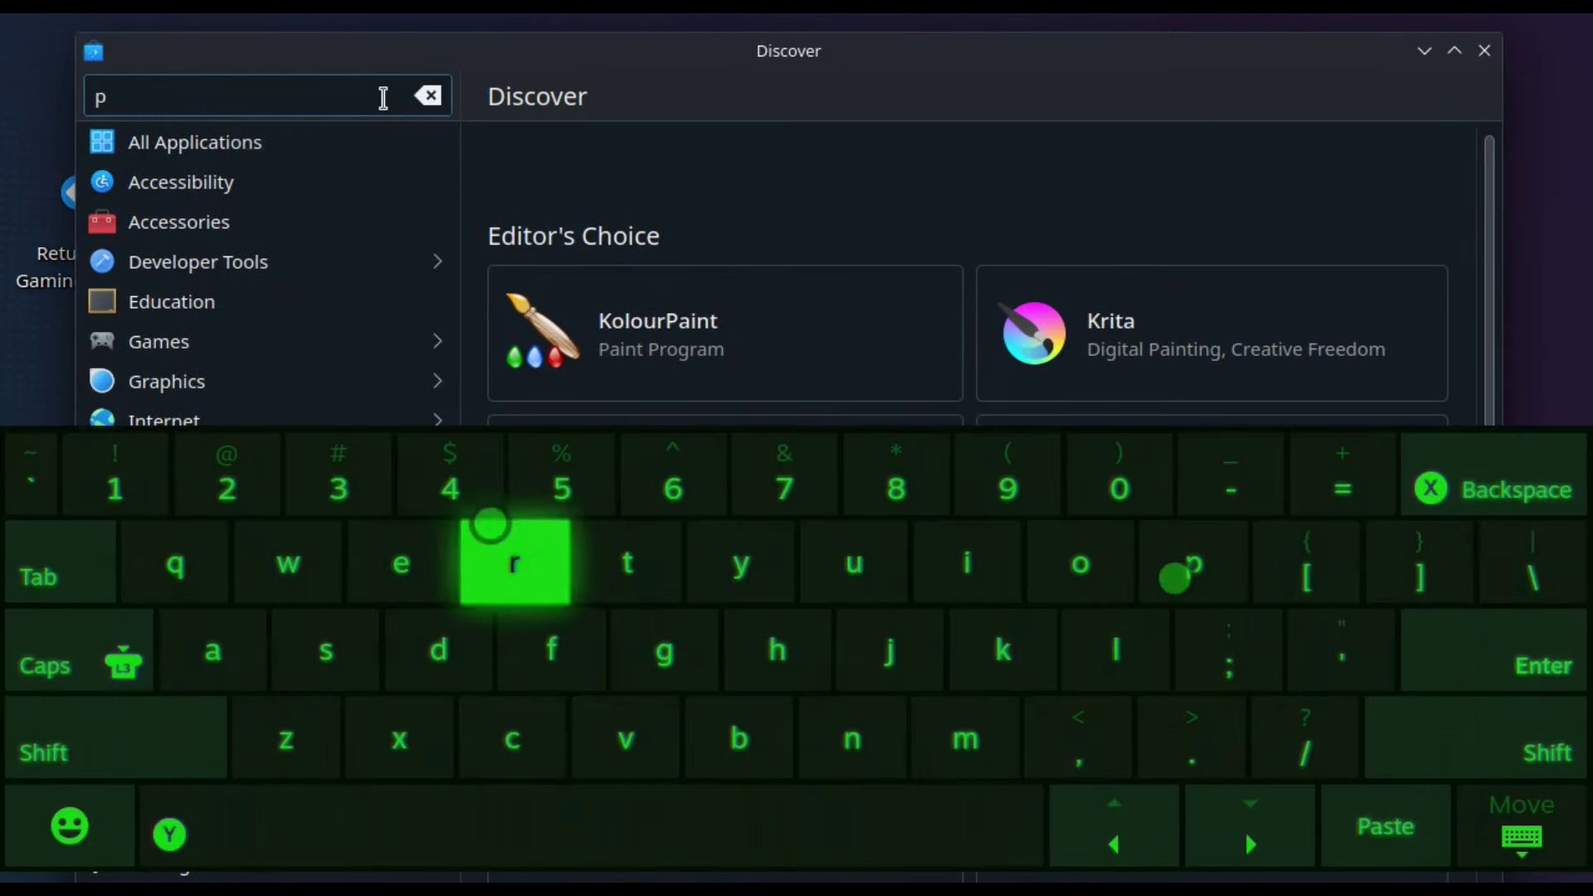
{"action": "type", "text": "roton"}
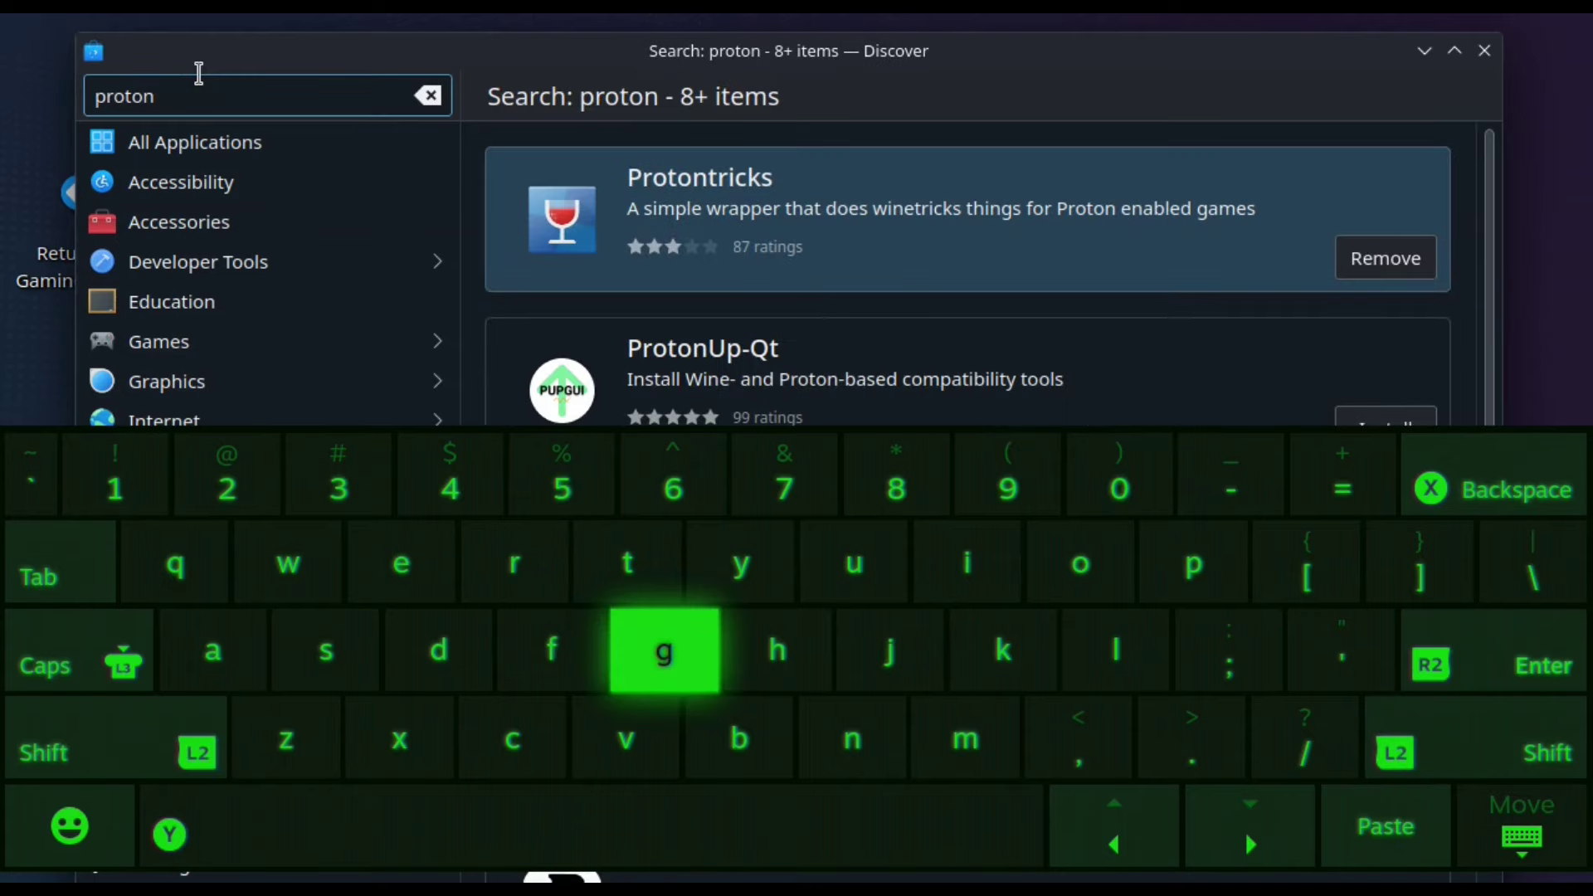
{"action": "key", "text": "Escape"}
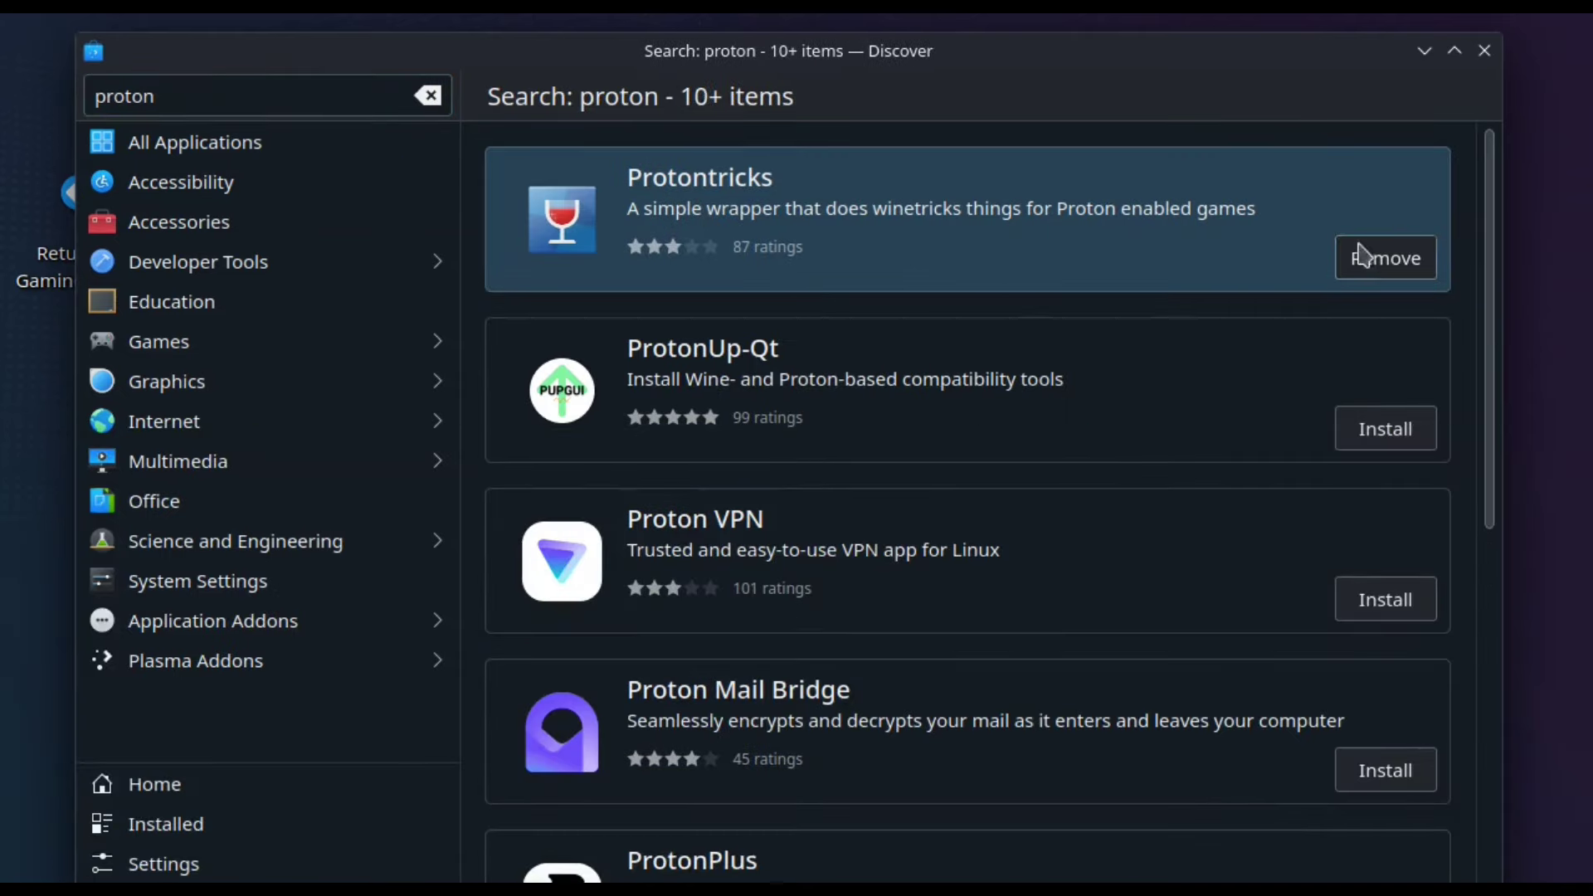
{"action": "left_click", "coordinate": [1485, 51]}
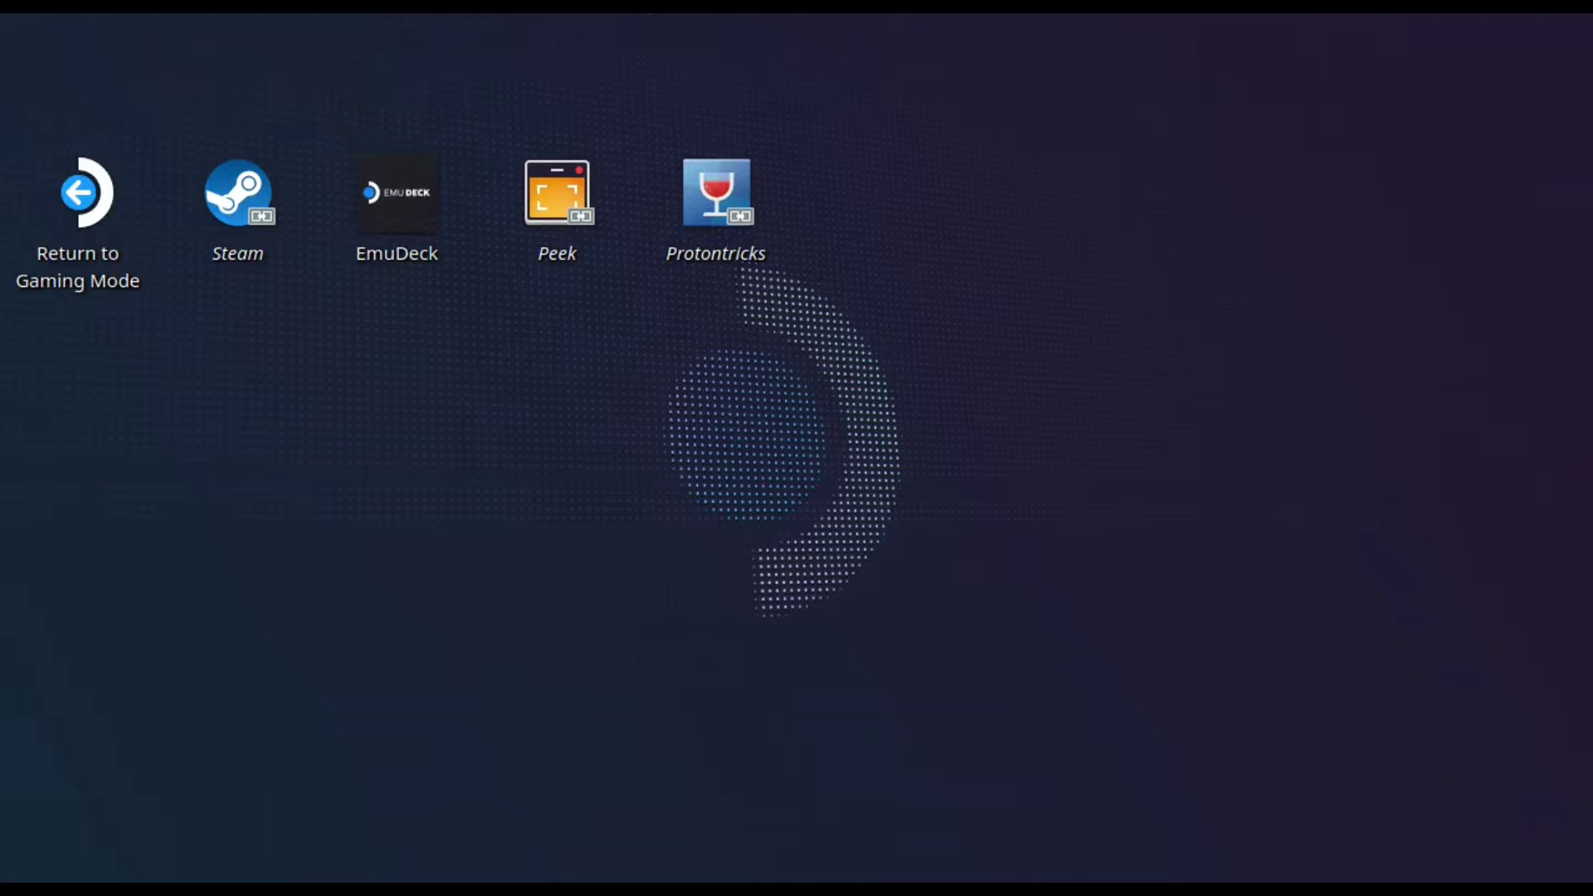
Step: Return to Google, open the Old Games Download result, and choose Need_for_Speed_Underground_2_Win_Setup_EN.zip
{"action": "left_click", "coordinate": [444, 780]}
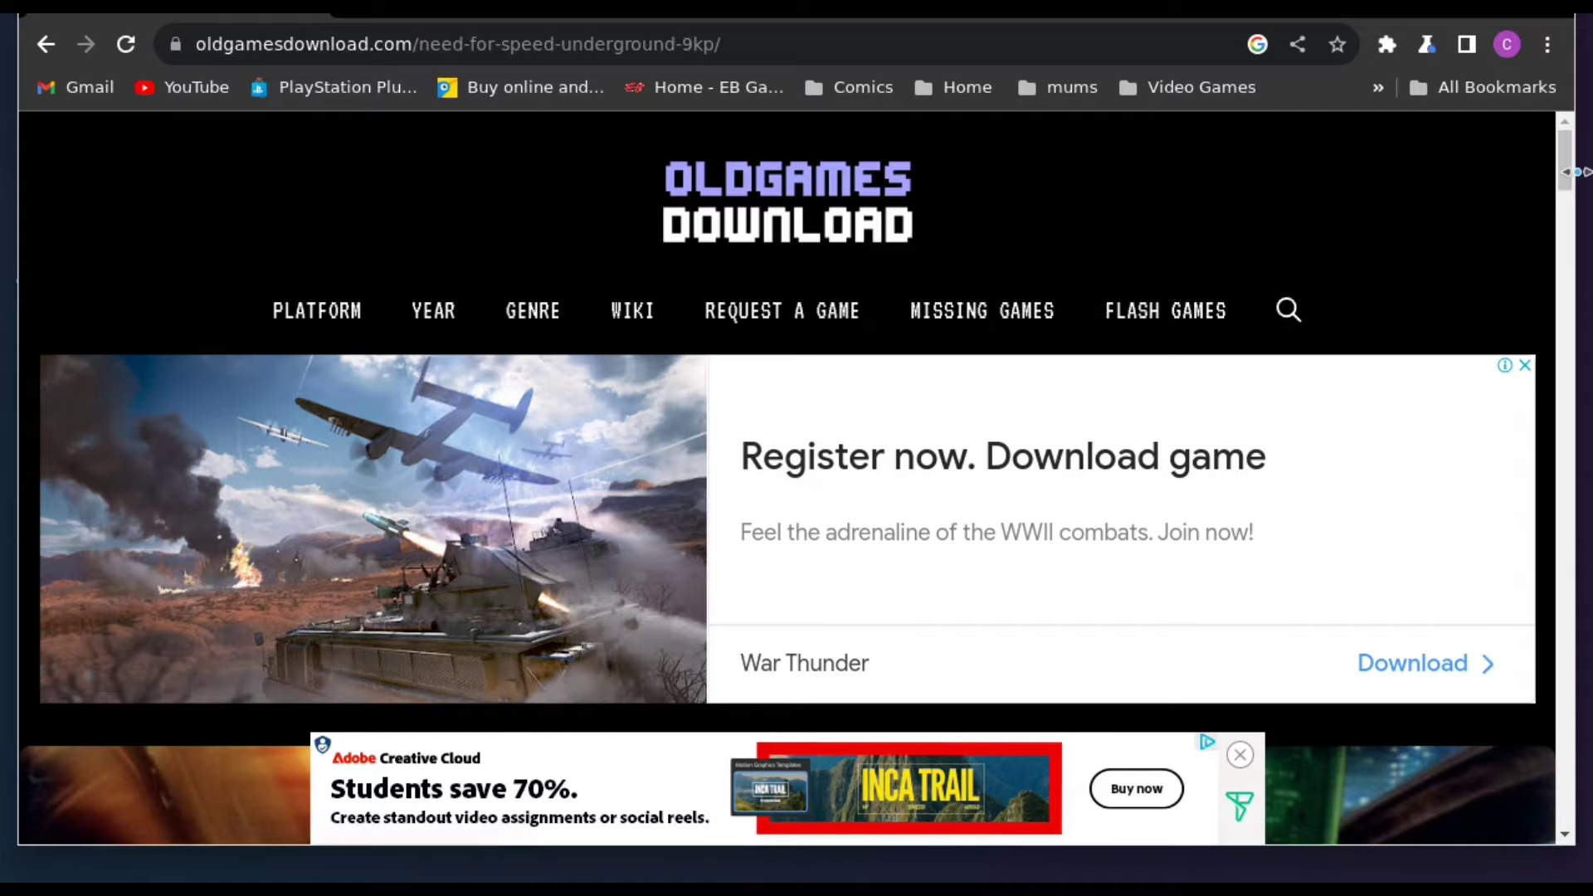
{"action": "left_click_drag", "start_coordinate": [1564, 186], "coordinate": [1553, 245]}
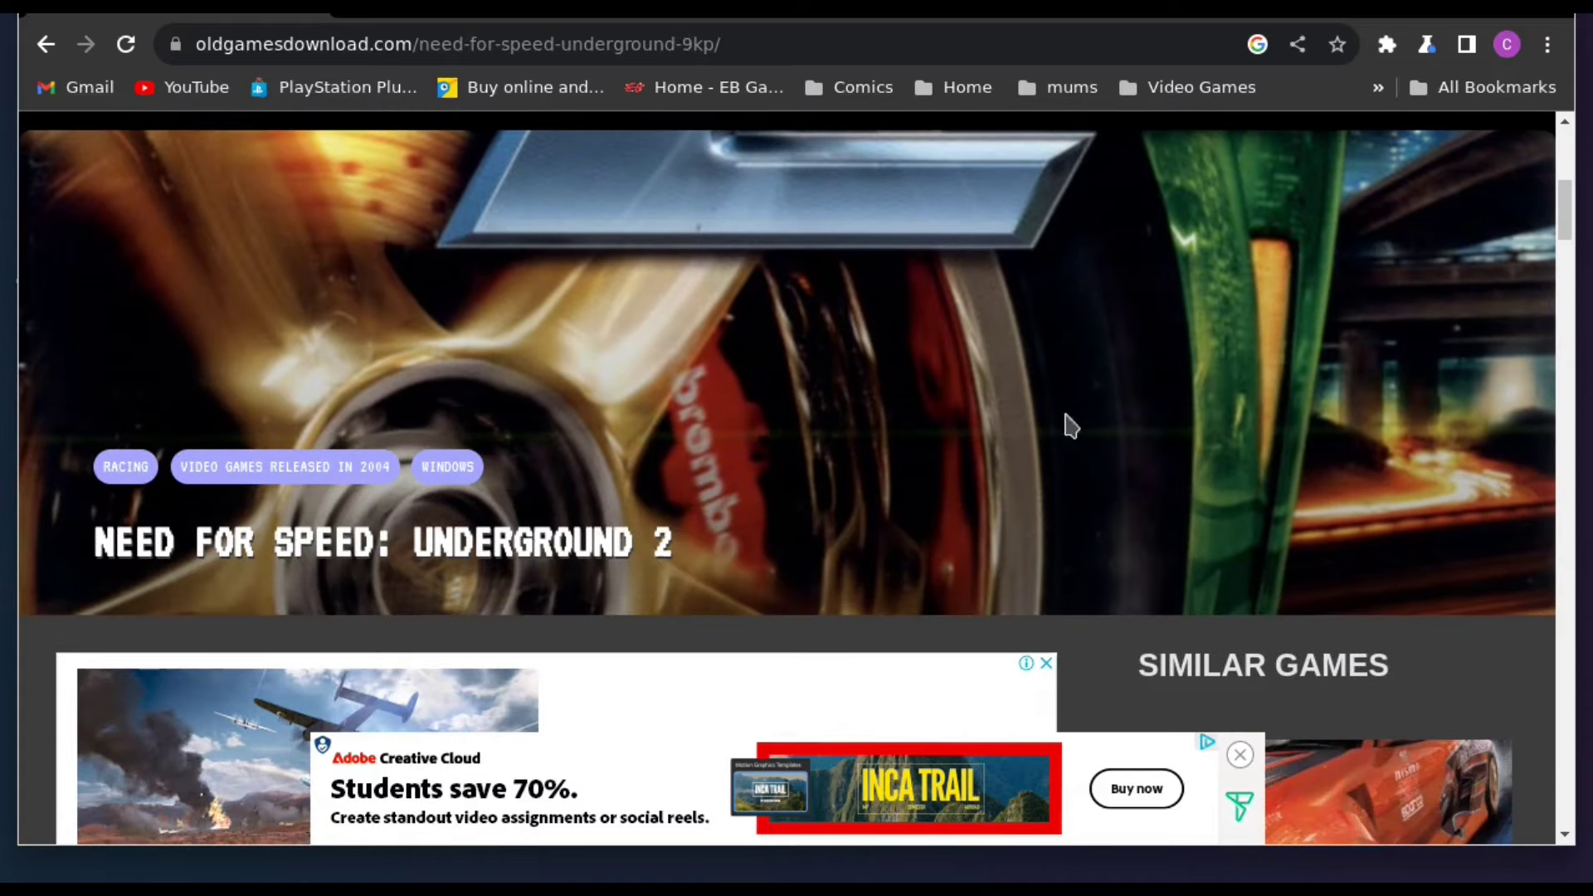
{"action": "left_click", "coordinate": [43, 45]}
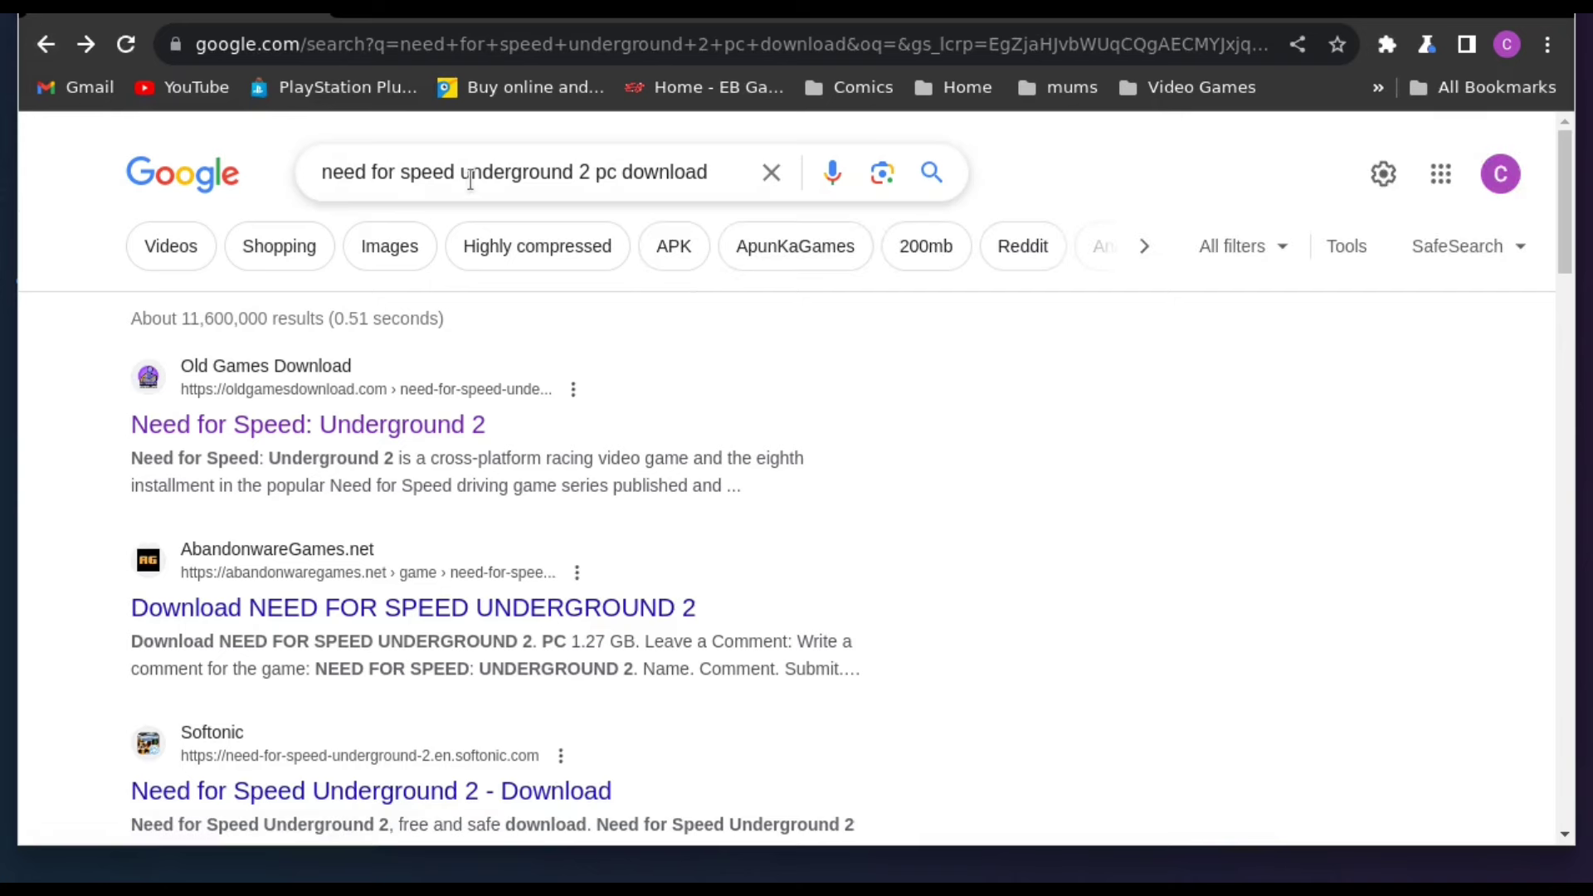
{"action": "left_click", "coordinate": [297, 431]}
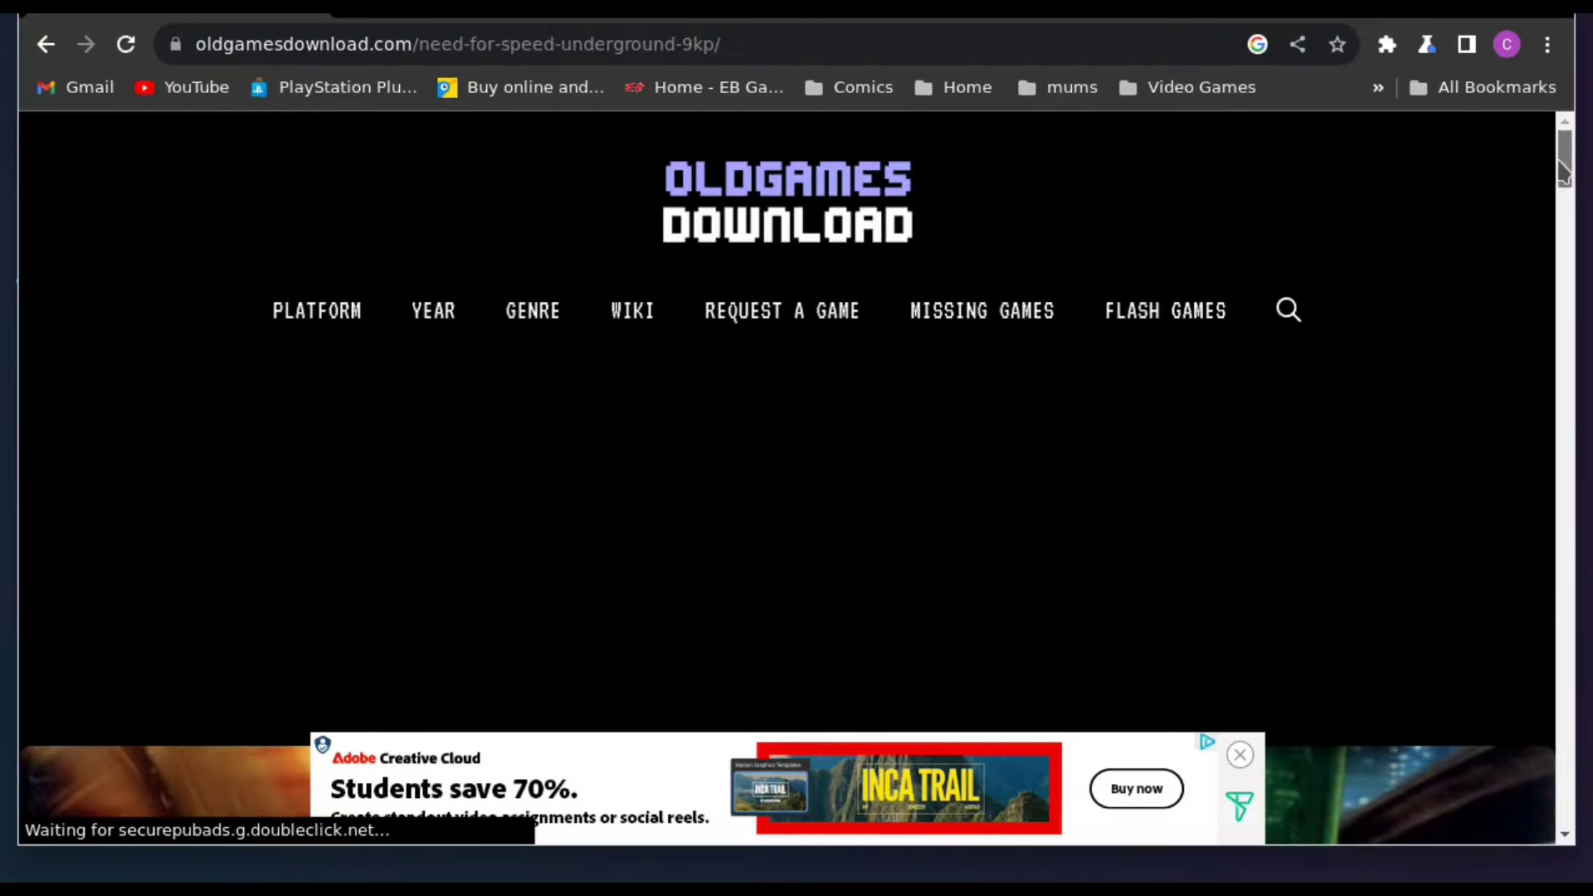
{"action": "left_click_drag", "start_coordinate": [1563, 170], "coordinate": [1574, 392]}
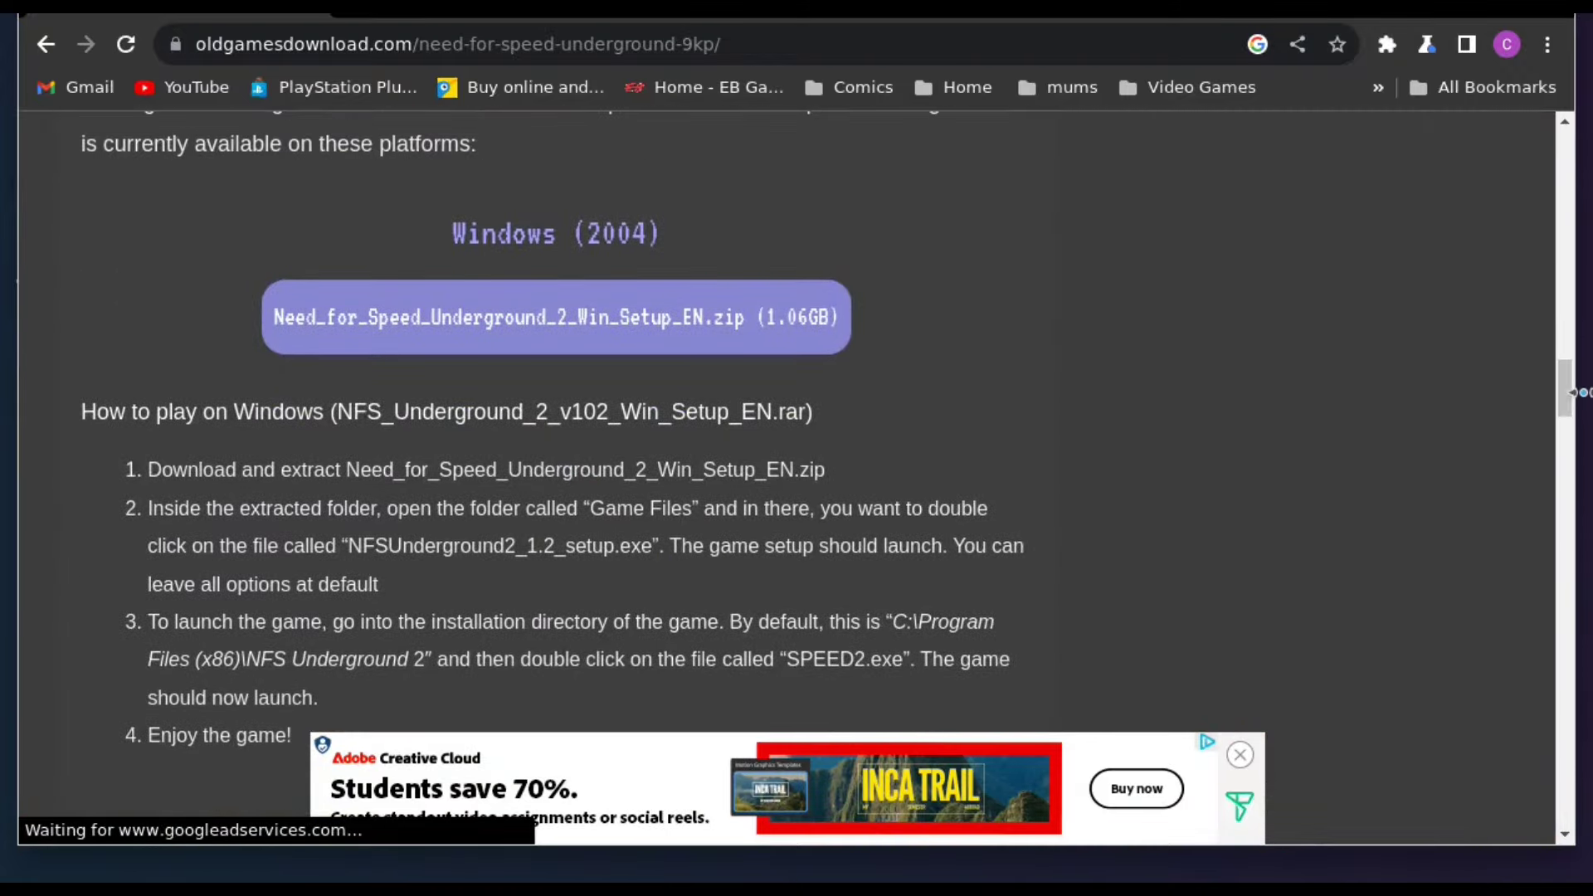
{"action": "left_click", "coordinate": [815, 315]}
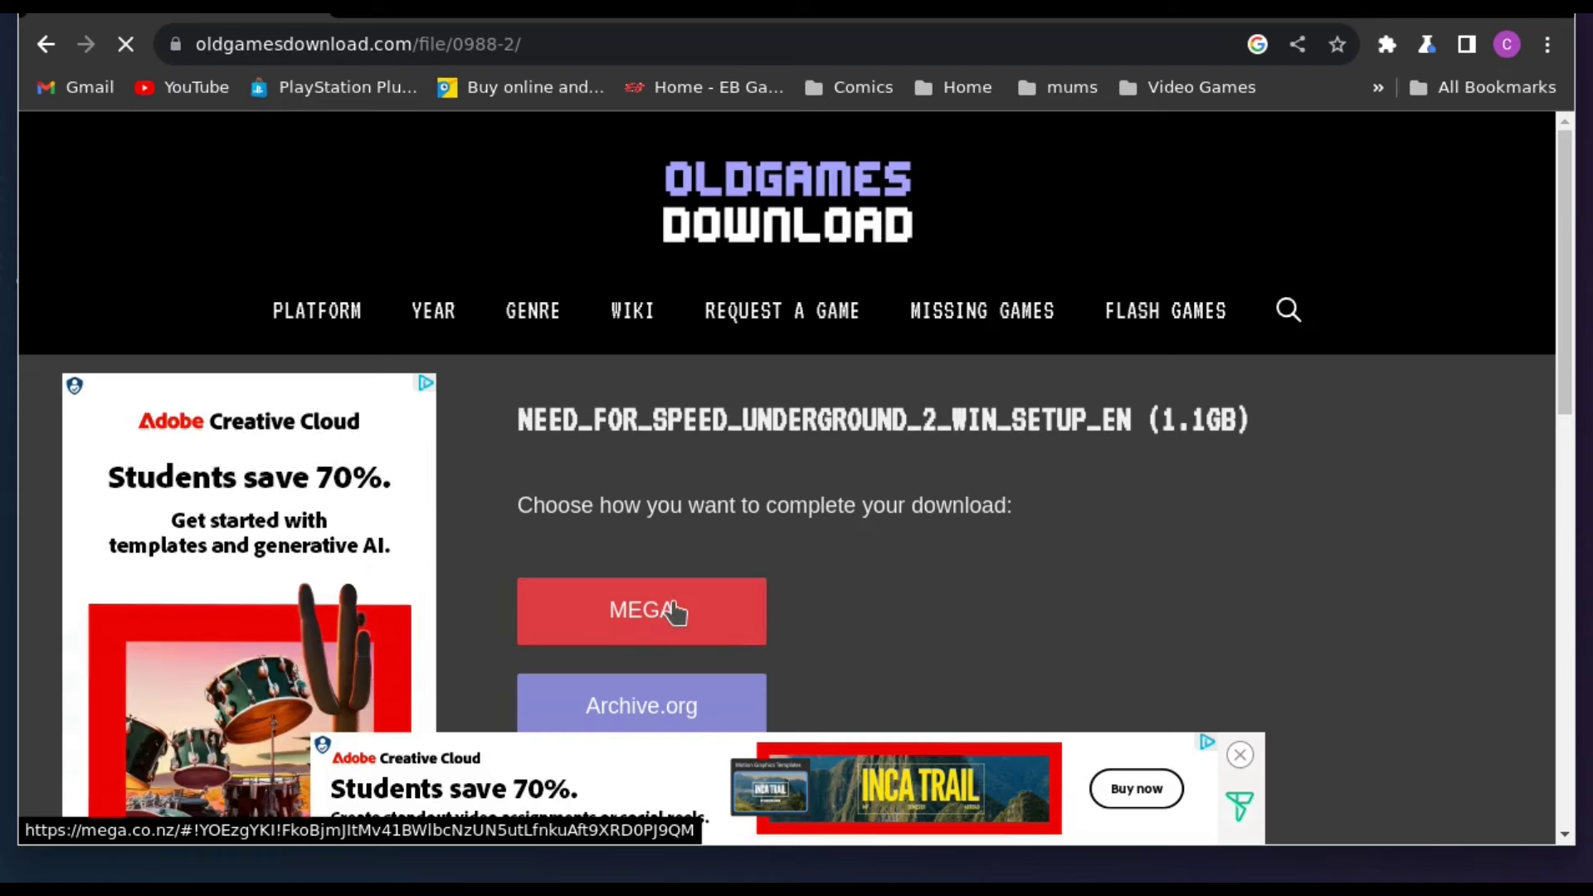
Step: Download the 1.06 GB setup zip from MEGA and save it to the computer
{"action": "left_click", "coordinate": [641, 611]}
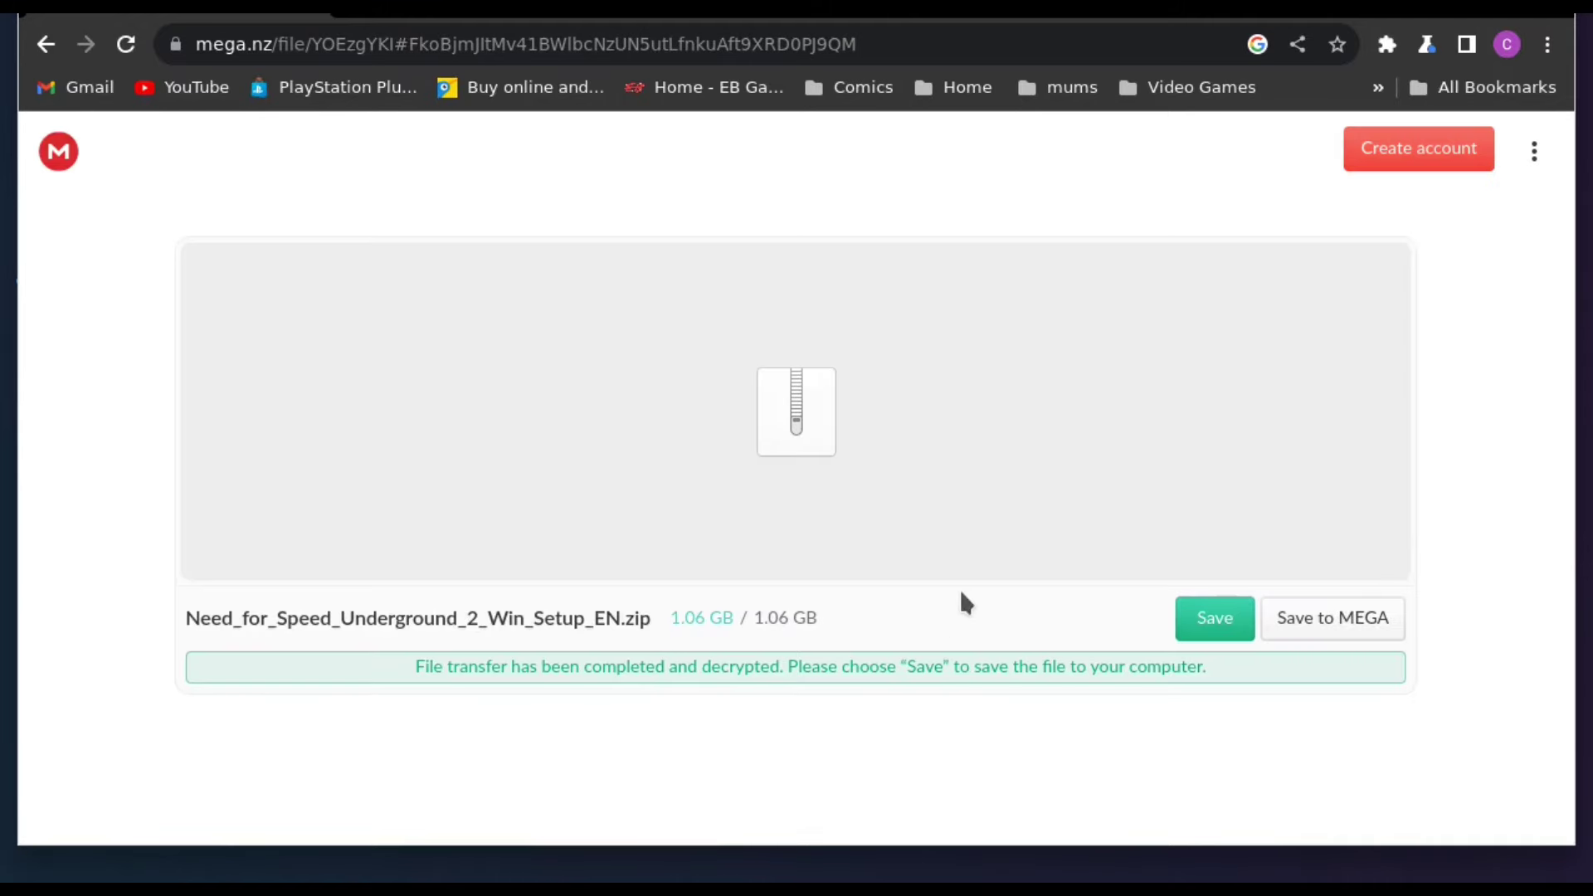
{"action": "left_click", "coordinate": [1214, 626]}
{"action": "left_click", "coordinate": [1209, 629]}
Step: Close Chrome and extract Need_for_Speed_Underground_2_Win_Setup_EN.zip into Downloads with Extract archive here
{"action": "key", "text": "ctrl+w"}
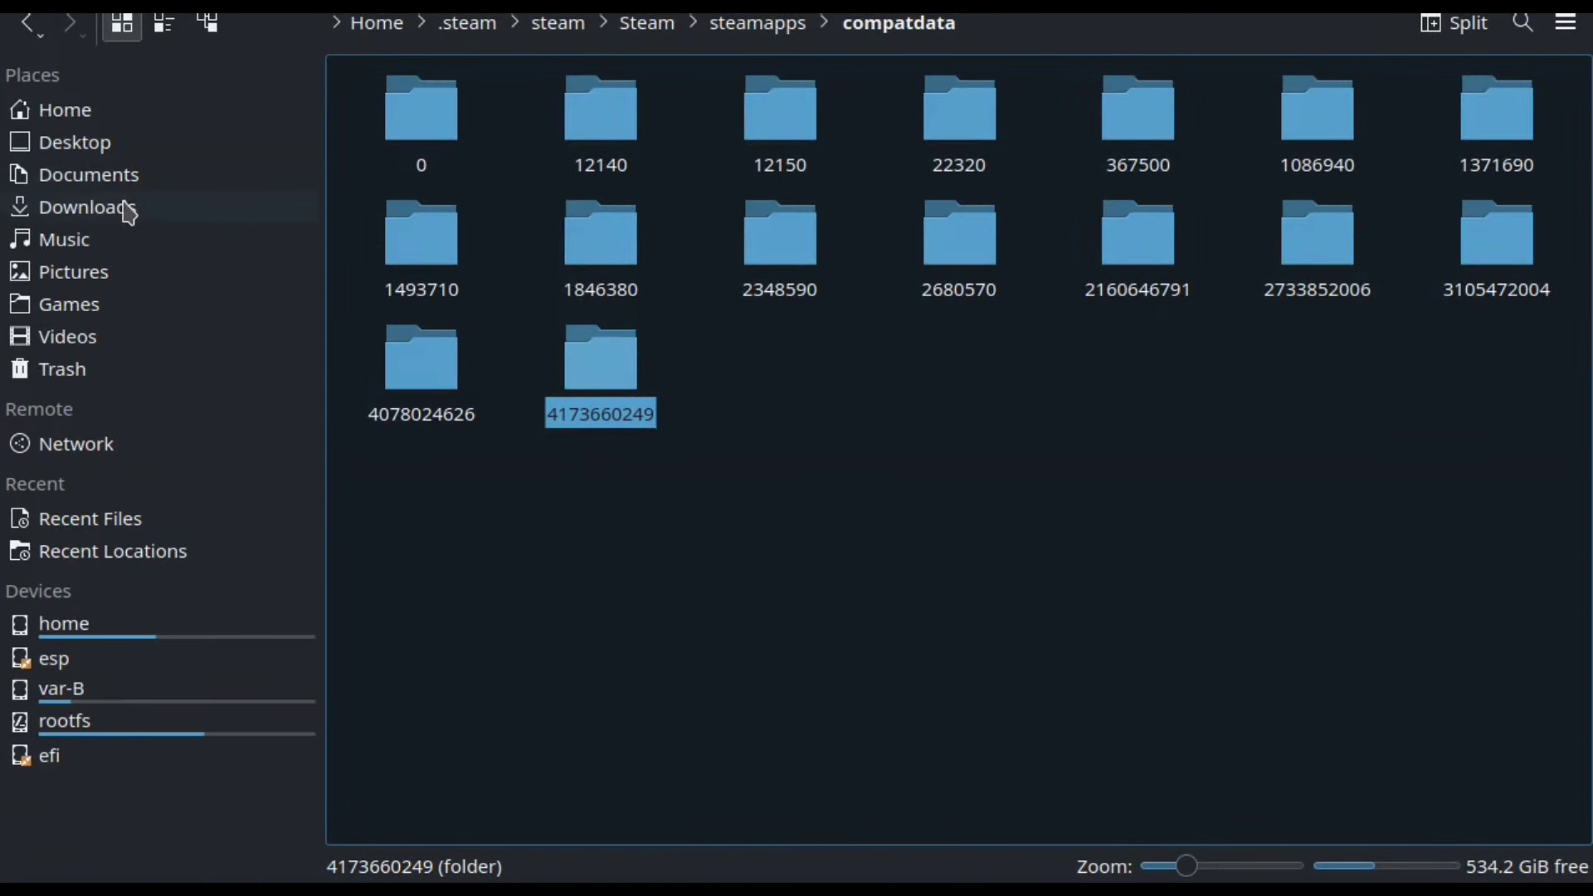
{"action": "left_click", "coordinate": [128, 214]}
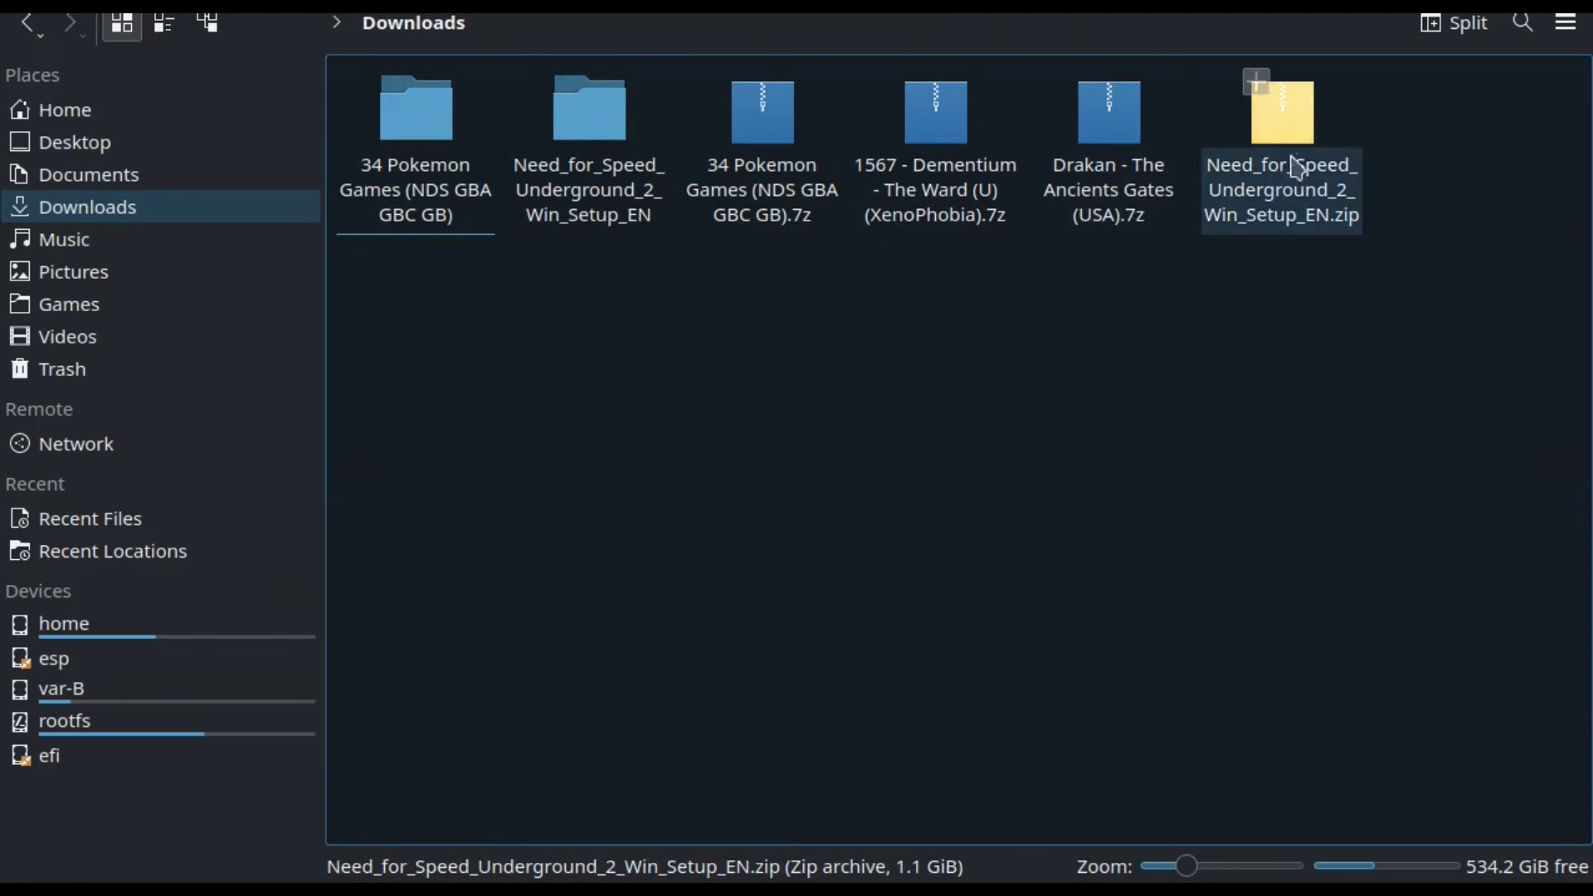
{"action": "right_click", "coordinate": [1304, 199]}
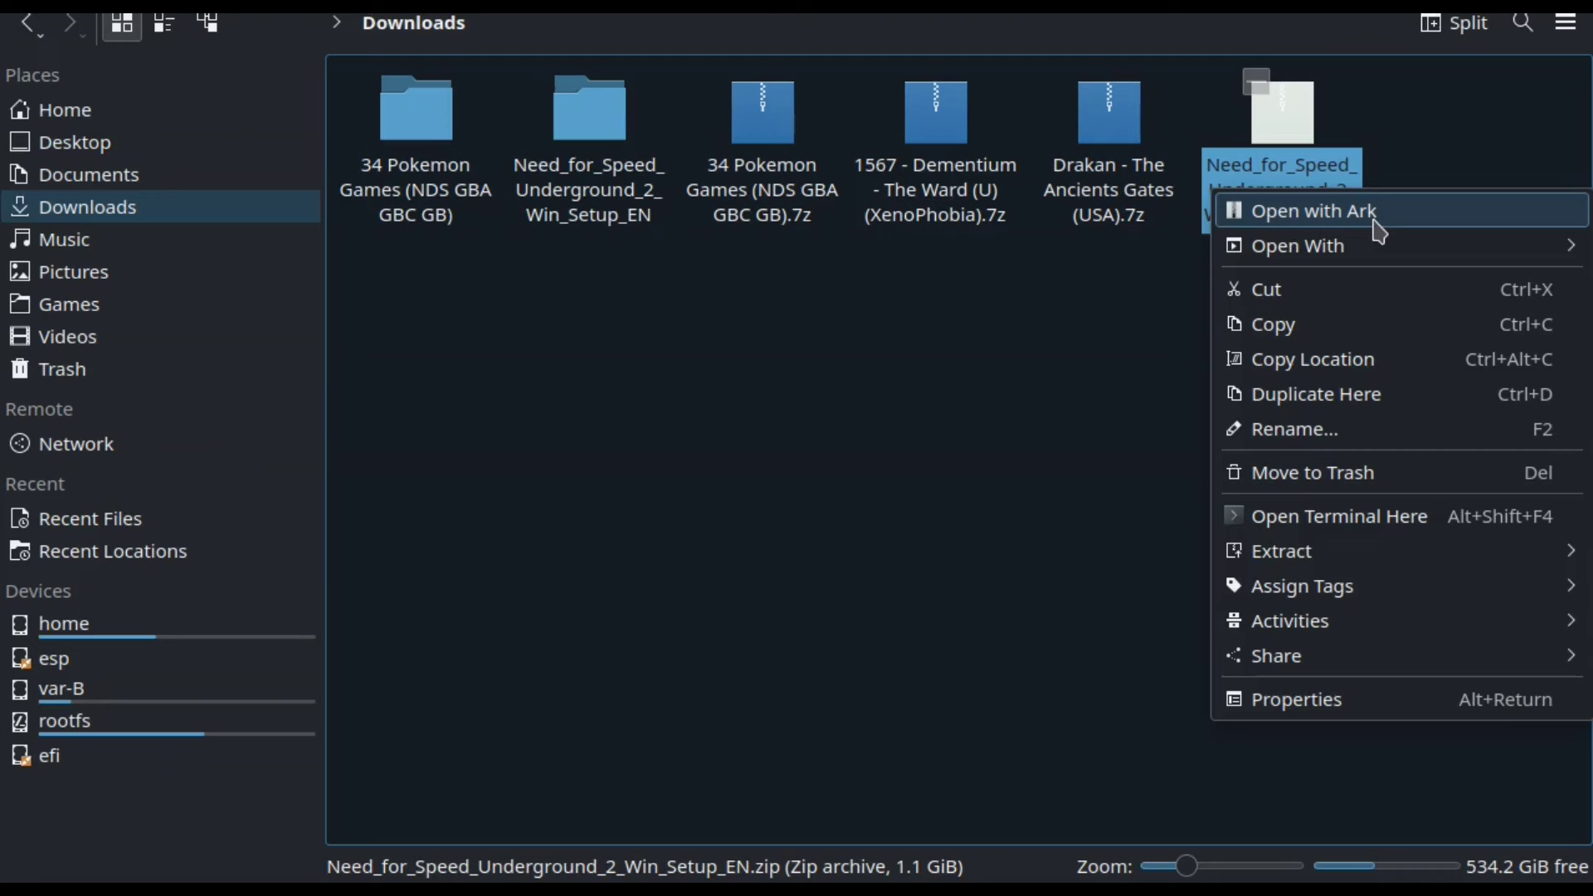
{"action": "mouse_move", "coordinate": [1381, 258]}
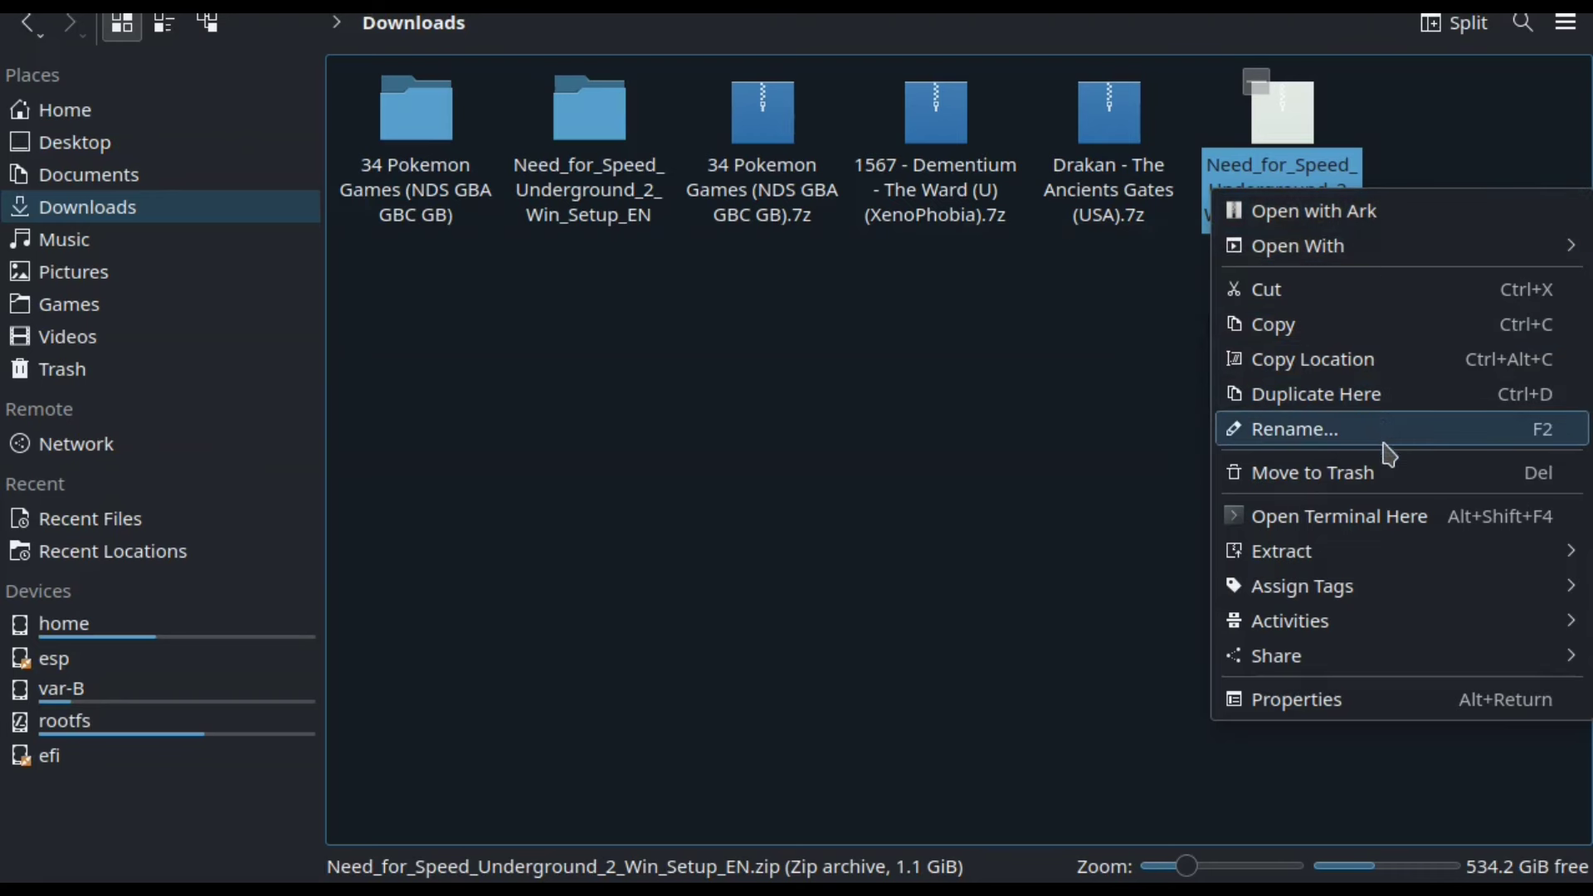
{"action": "mouse_move", "coordinate": [1341, 554]}
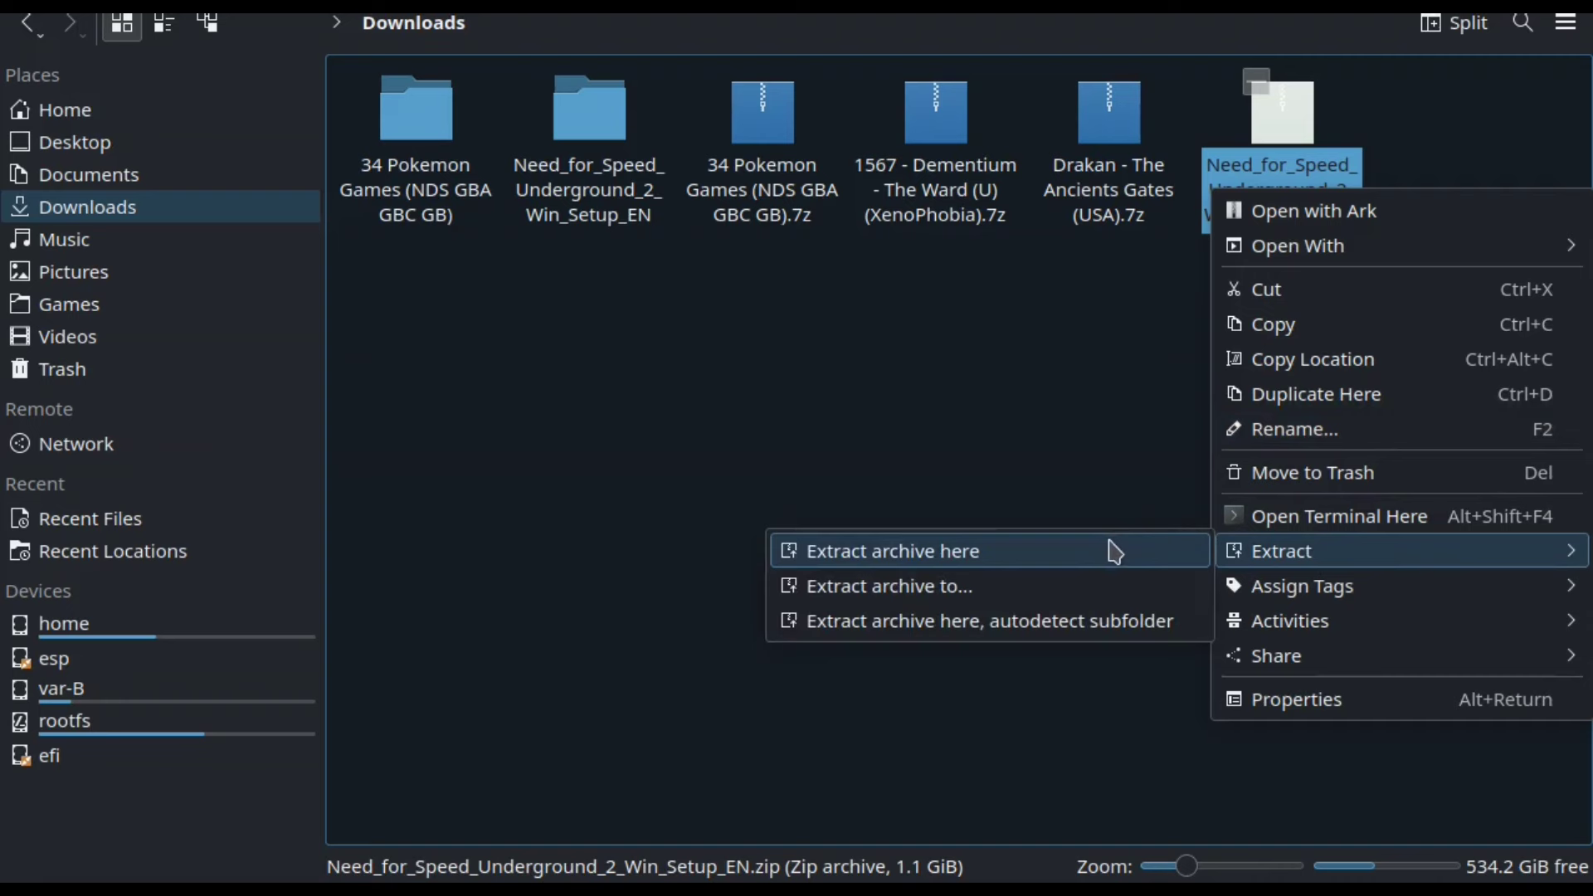
{"action": "left_click", "coordinate": [1127, 562]}
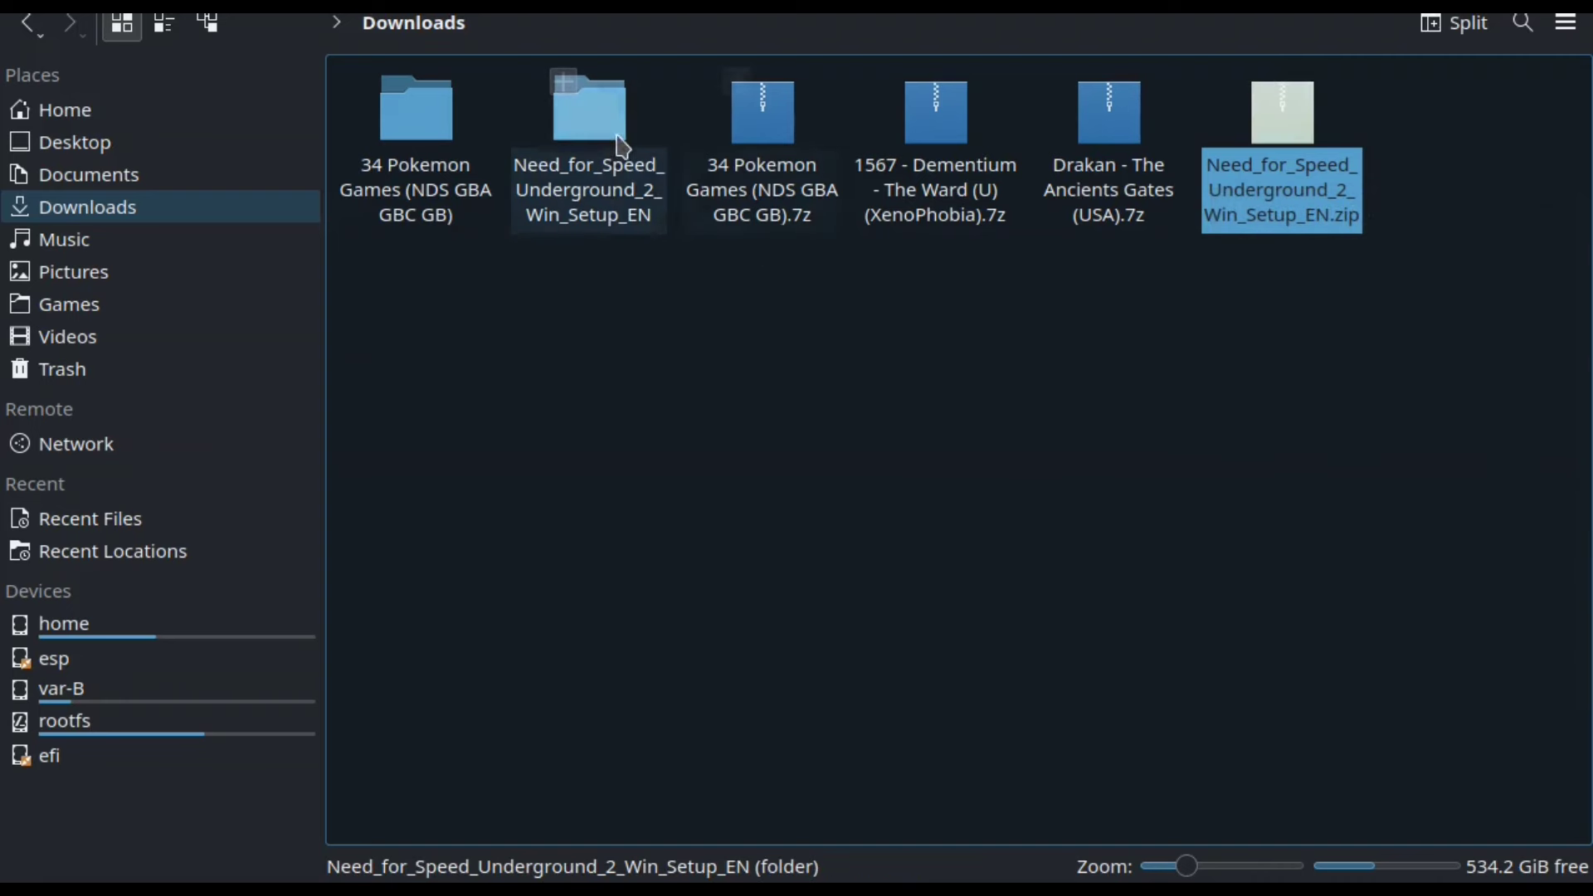
Step: In the extracted folder's Game Files, add NFSUnderground2_1.2_setup.exe to Steam
{"action": "left_click", "coordinate": [594, 165]}
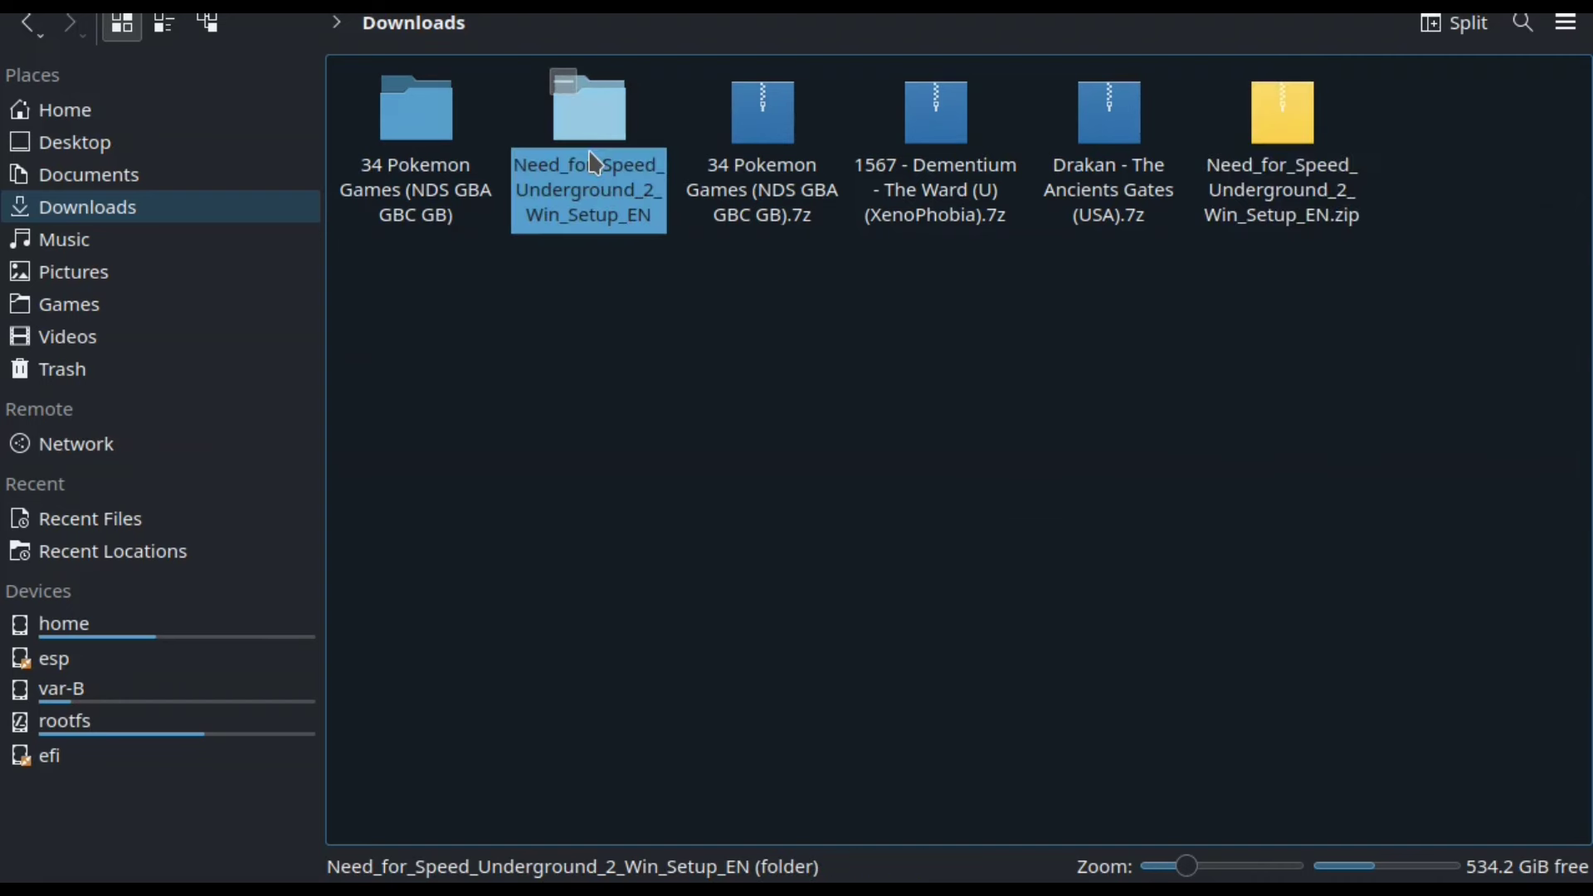
{"action": "double_click", "coordinate": [594, 165]}
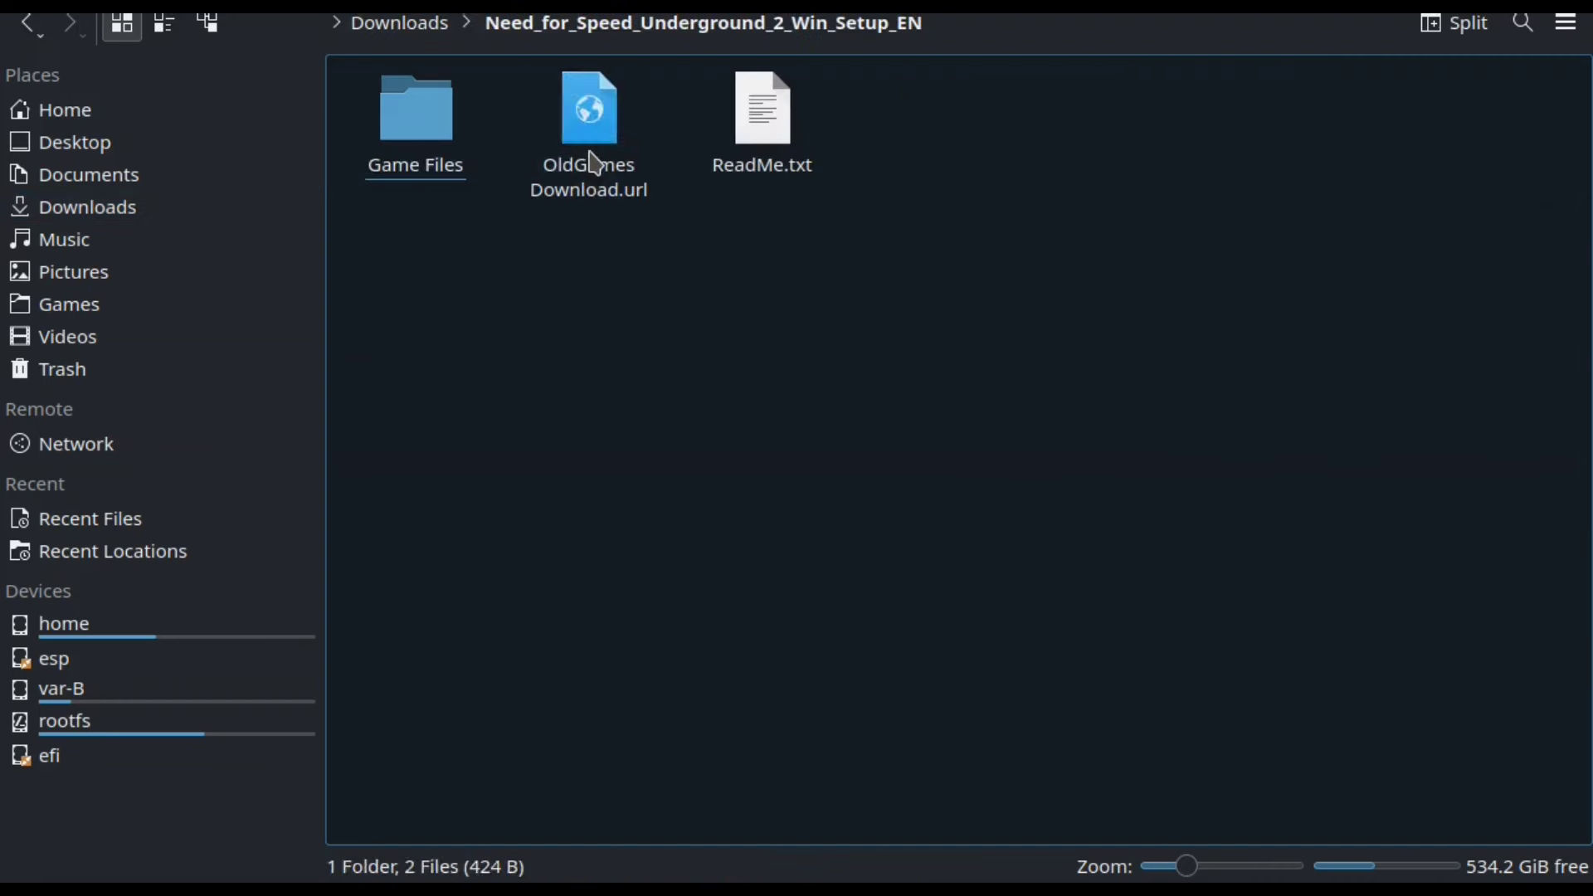
{"action": "left_click", "coordinate": [461, 163]}
{"action": "double_click", "coordinate": [429, 158]}
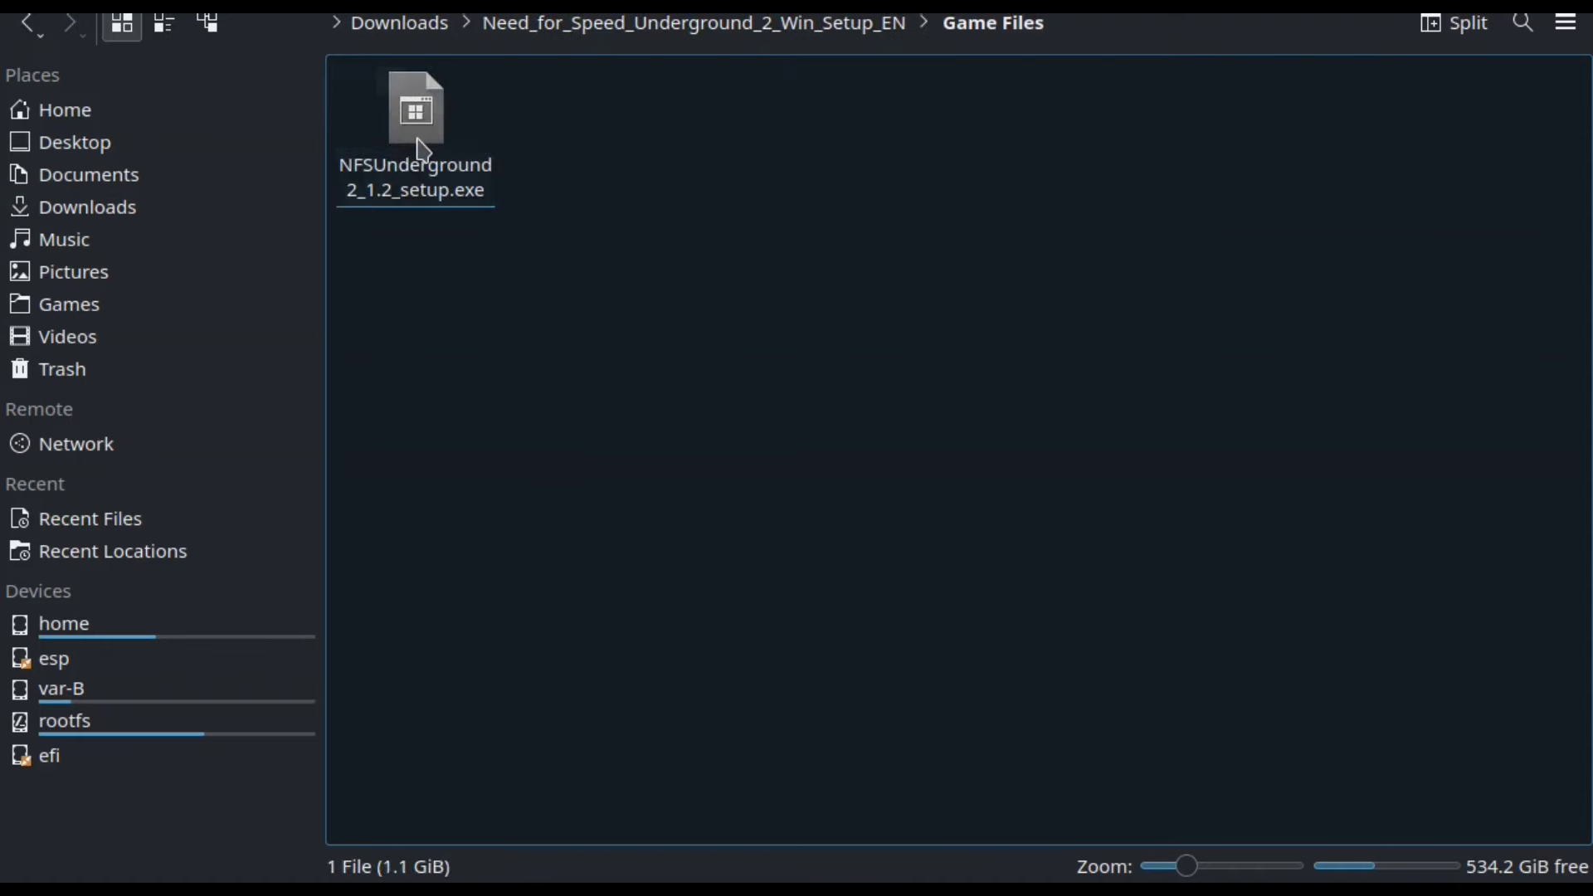
{"action": "right_click", "coordinate": [420, 131]}
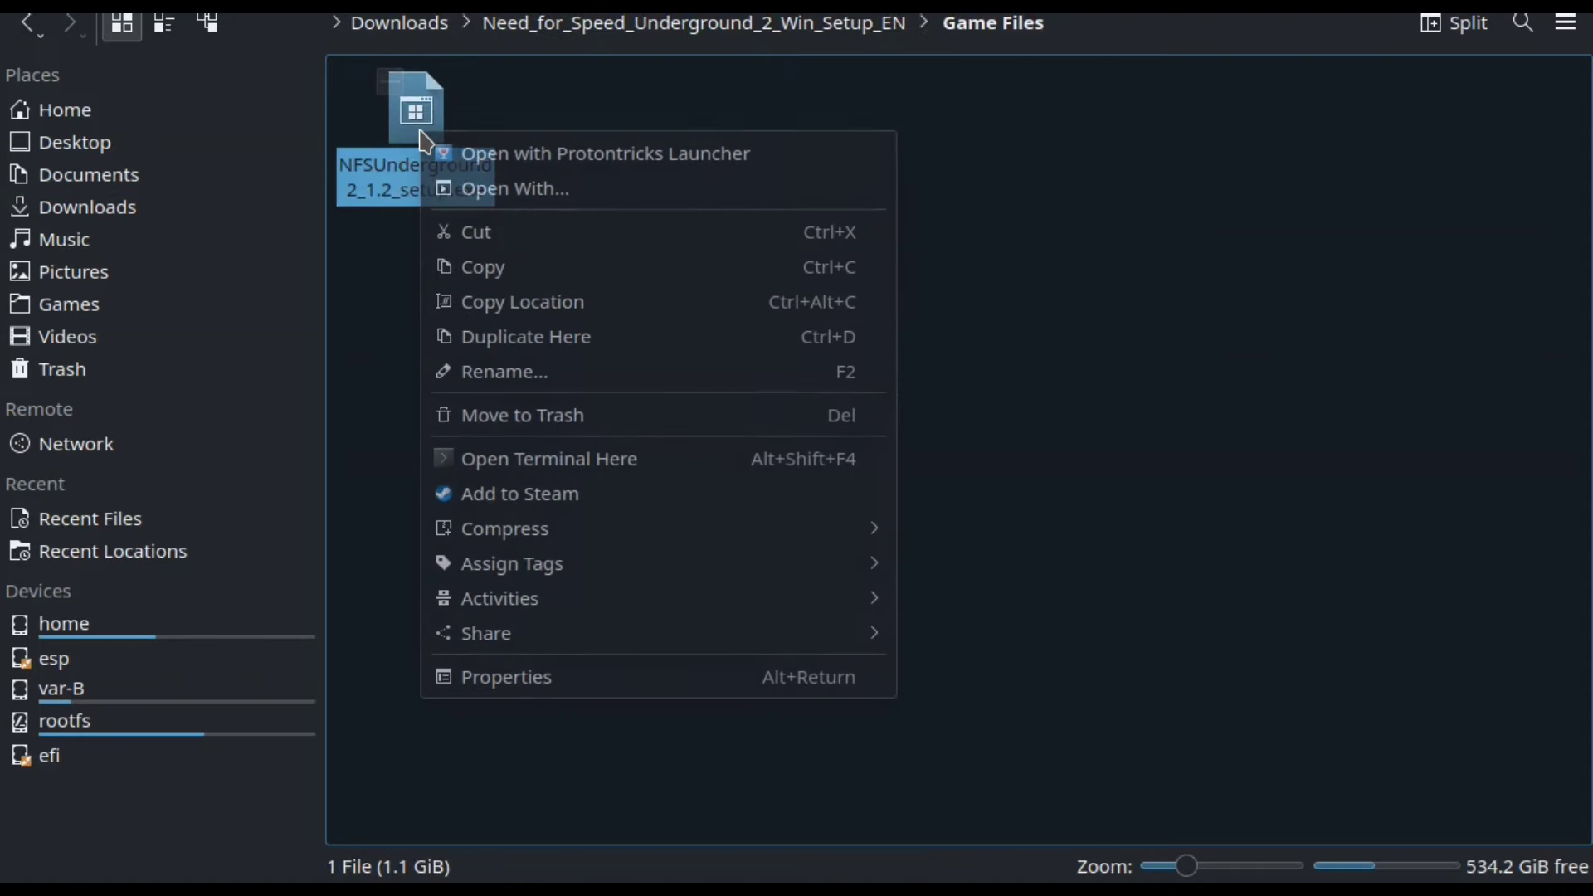
{"action": "left_click", "coordinate": [558, 507]}
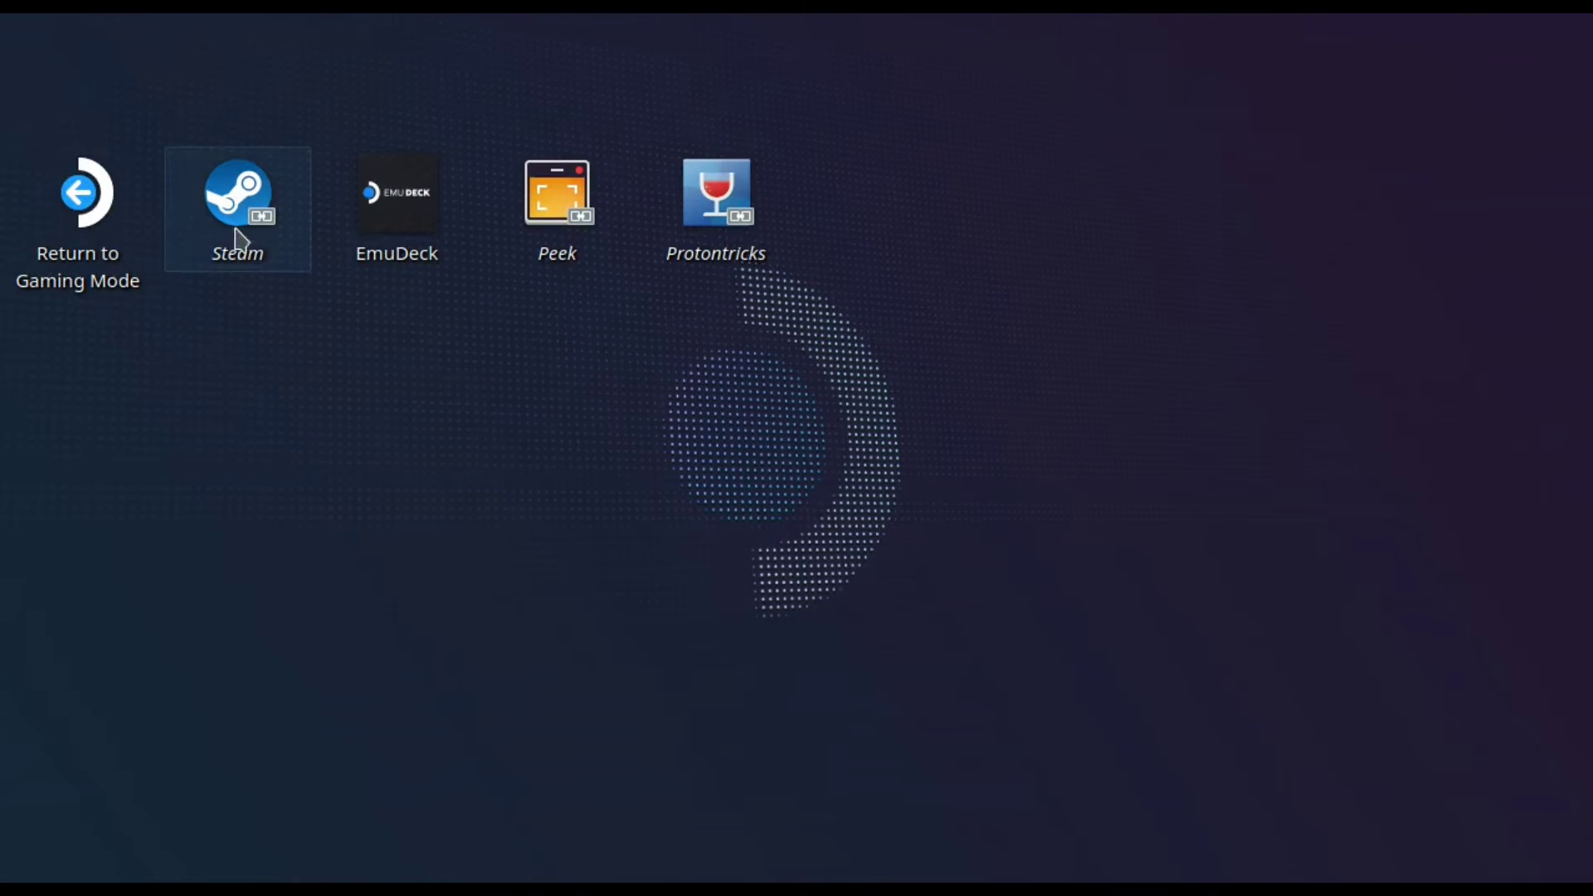
Step: Launch Steam from the desktop and bring up NFSUnderground2_1.2_setup.exe in the library
{"action": "left_click", "coordinate": [265, 241]}
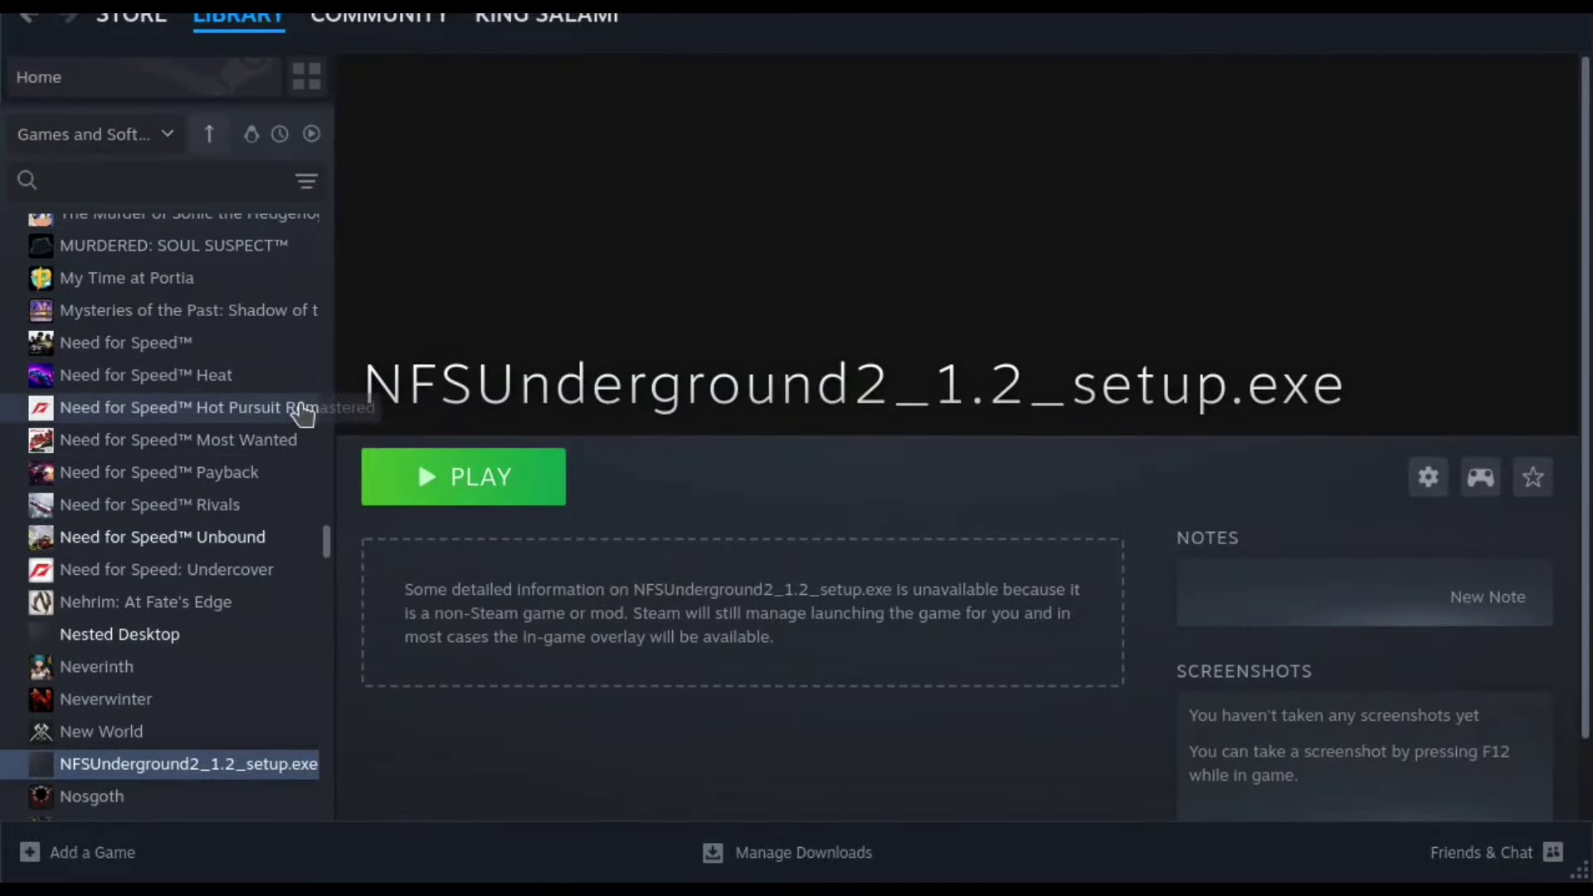
{"action": "mouse_move", "coordinate": [175, 31]}
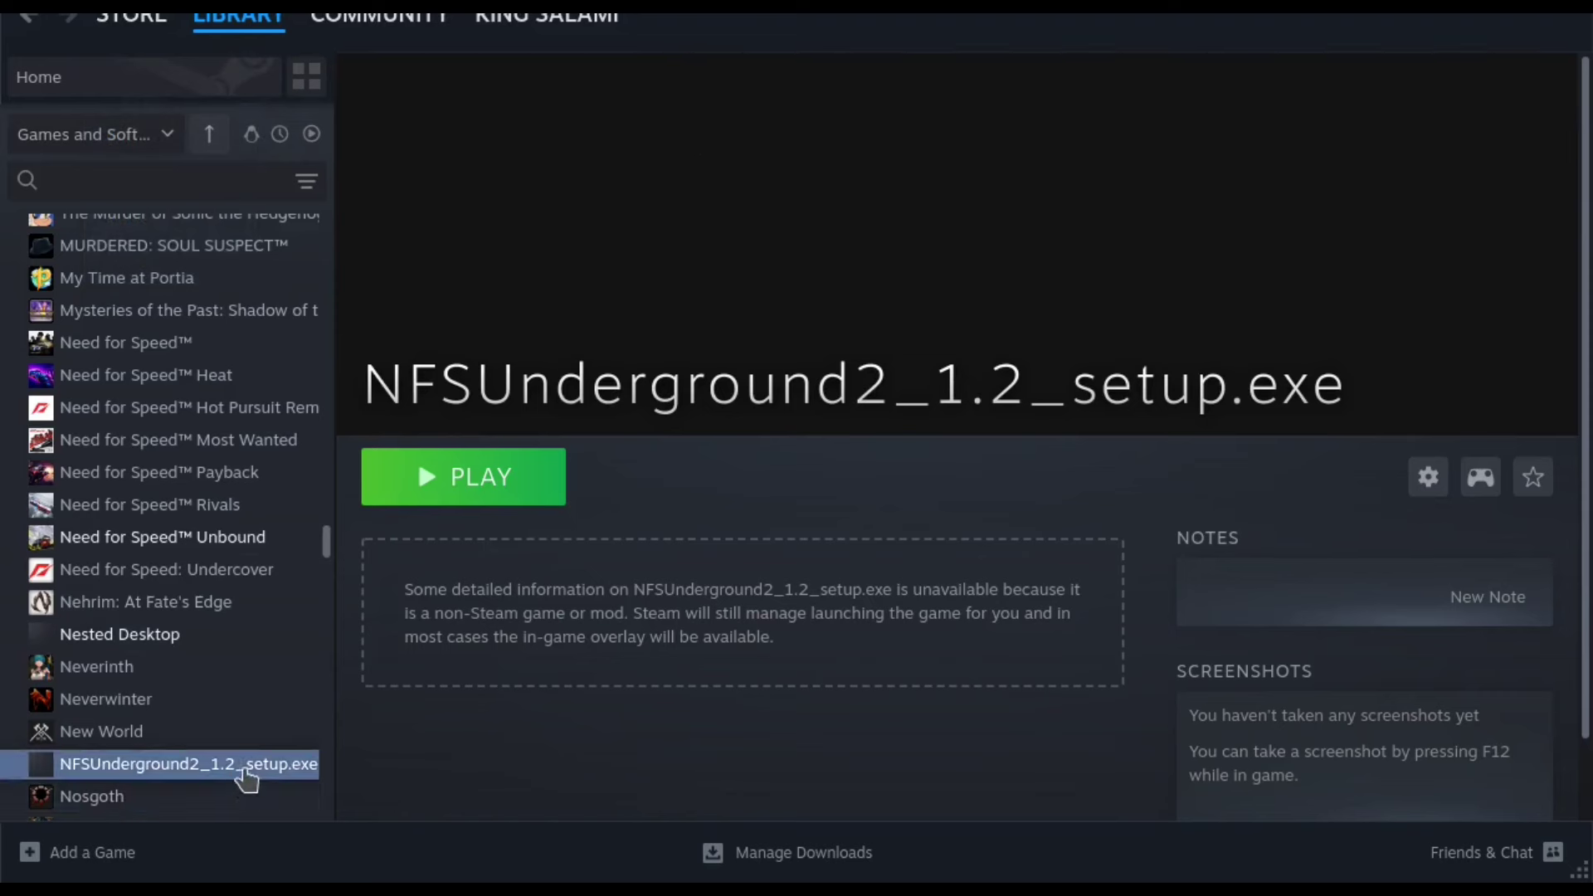
Step: In the shortcut's Properties, force Proton Experimental as the compatibility tool
{"action": "left_click", "coordinate": [1428, 476]}
{"action": "left_click", "coordinate": [1489, 654]}
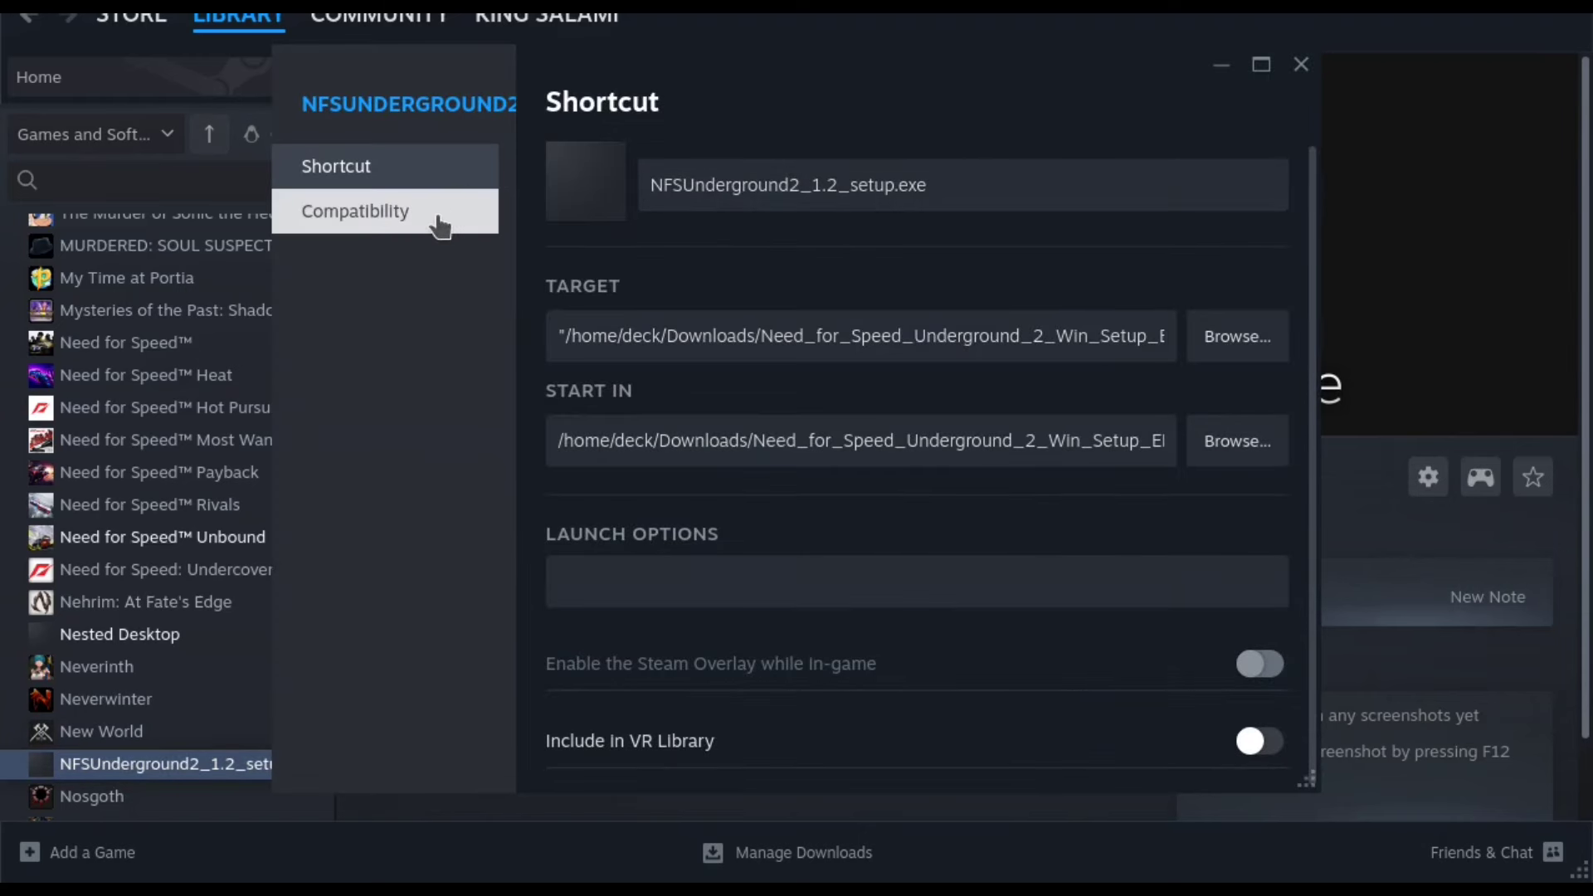
{"action": "left_click", "coordinate": [438, 224]}
{"action": "left_click", "coordinate": [615, 172]}
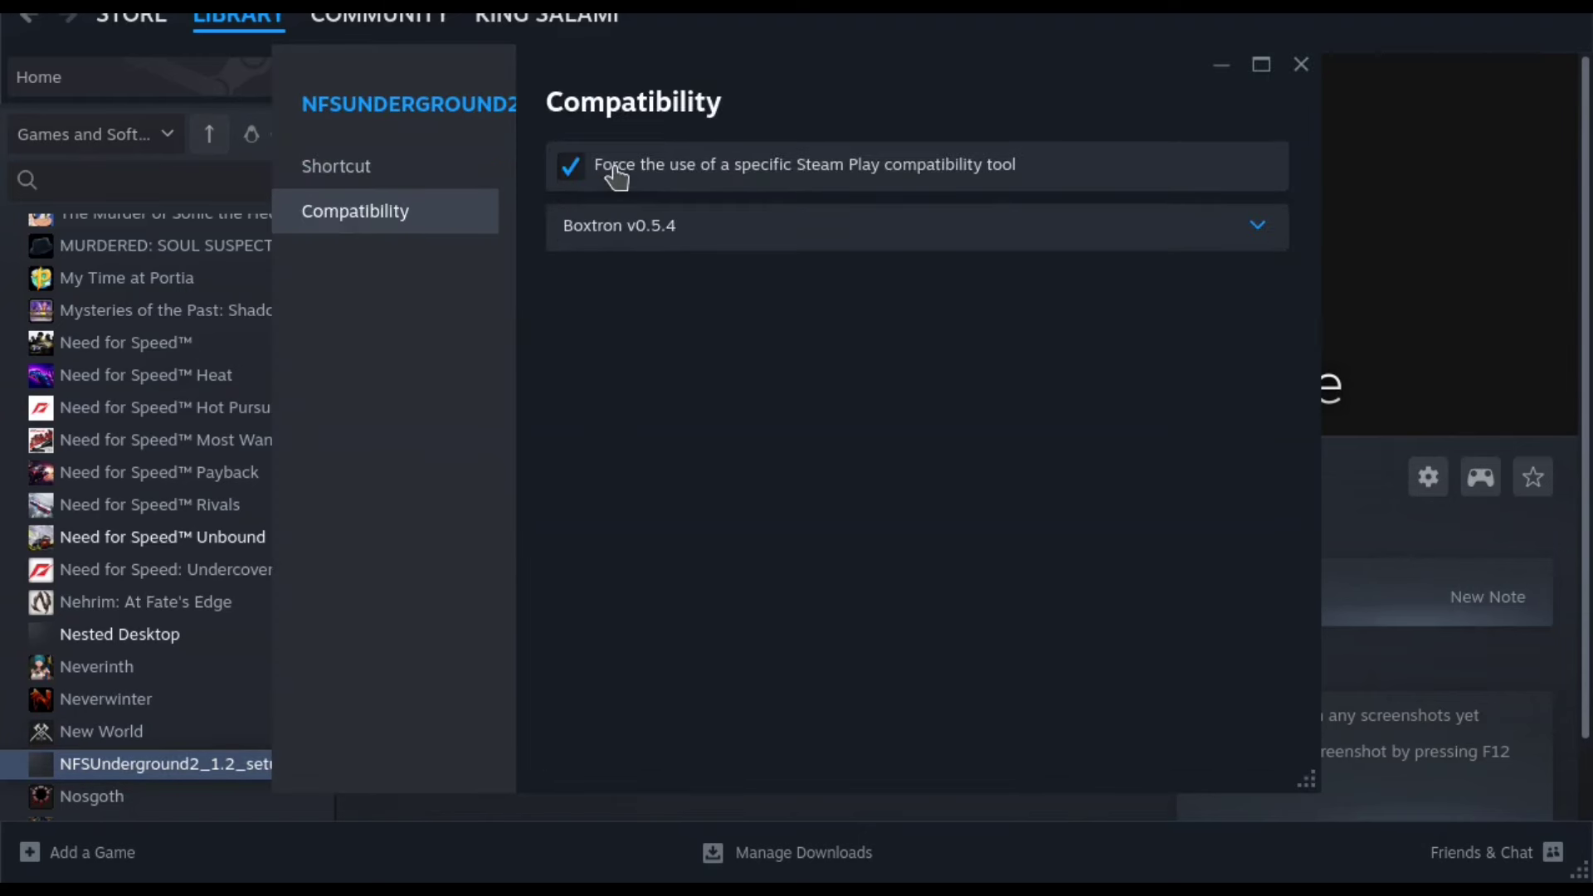
{"action": "left_click", "coordinate": [627, 232]}
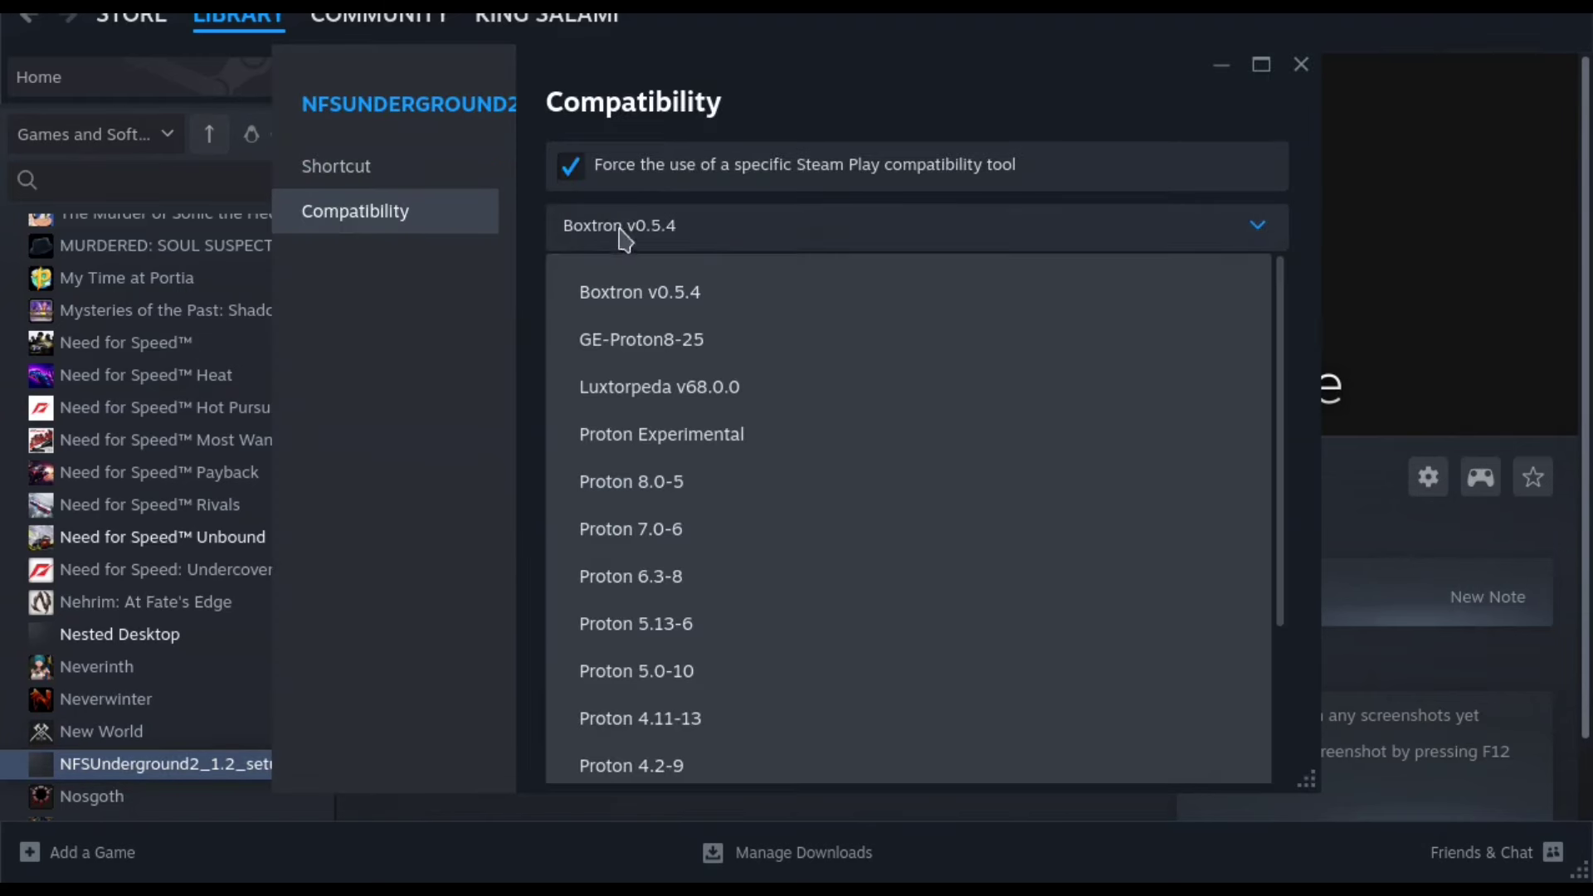
{"action": "left_click", "coordinate": [699, 445]}
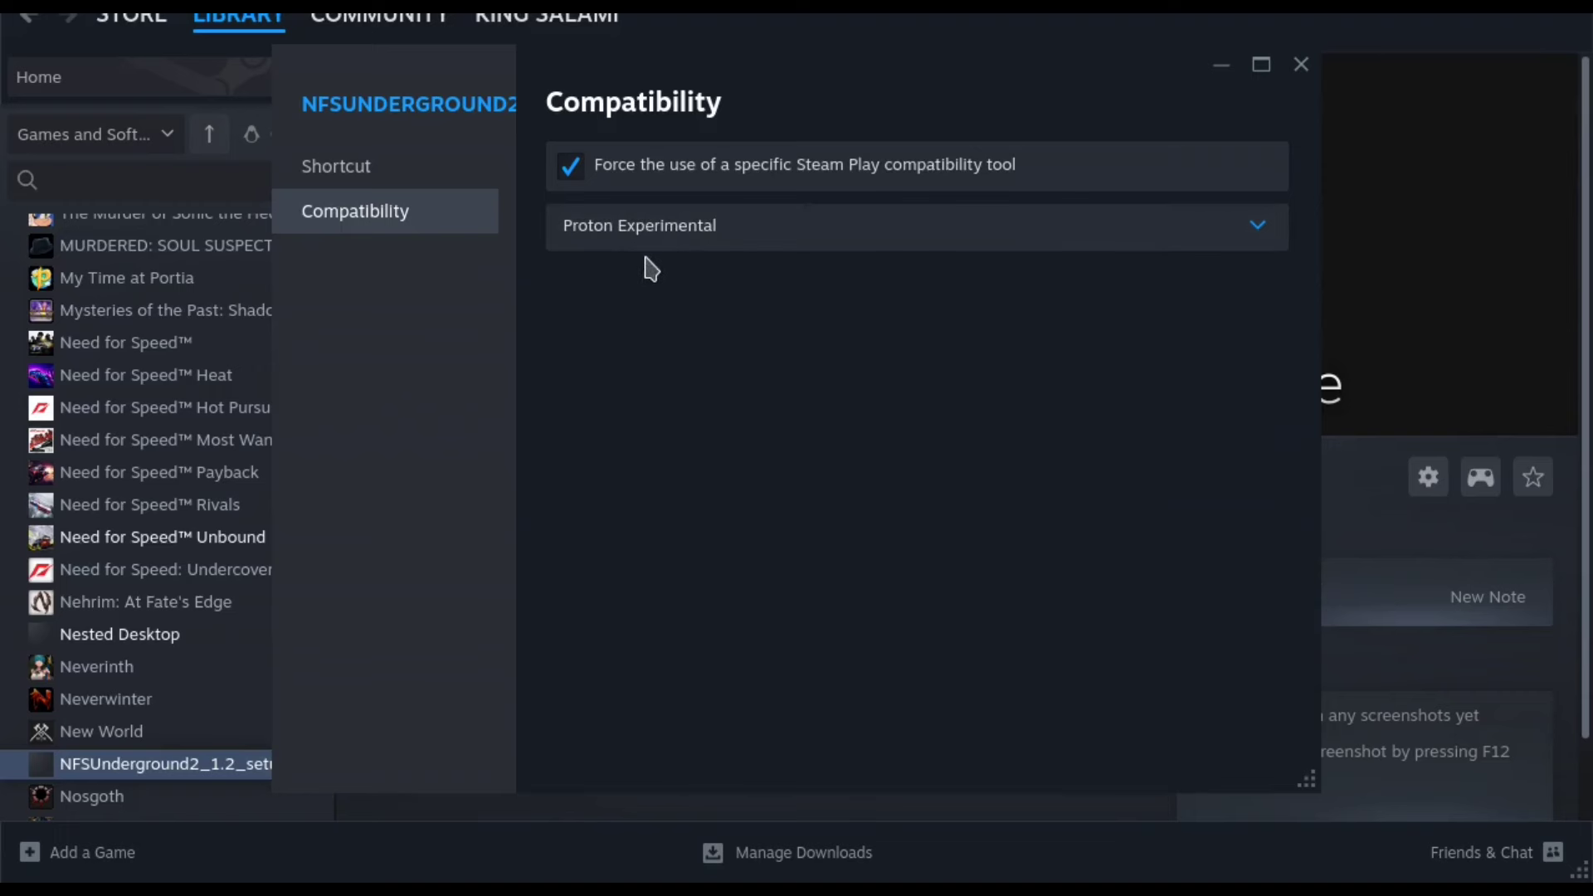
{"action": "left_click", "coordinate": [1299, 64]}
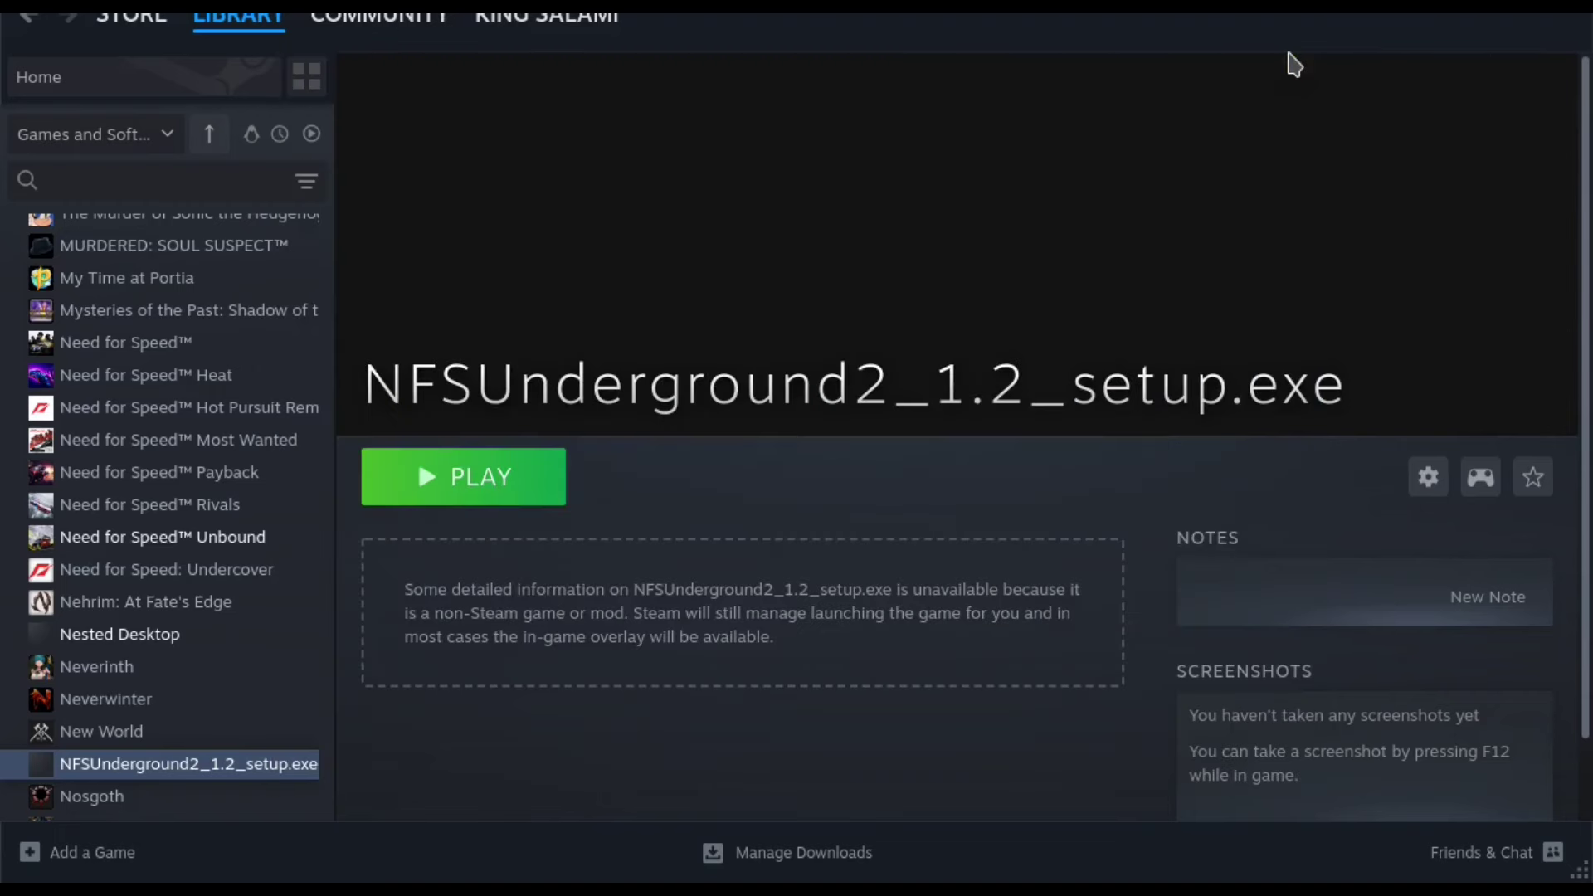
Step: Run the setup, choose English, and deselect the Unlock everything package before the folder page
{"action": "left_click", "coordinate": [532, 480]}
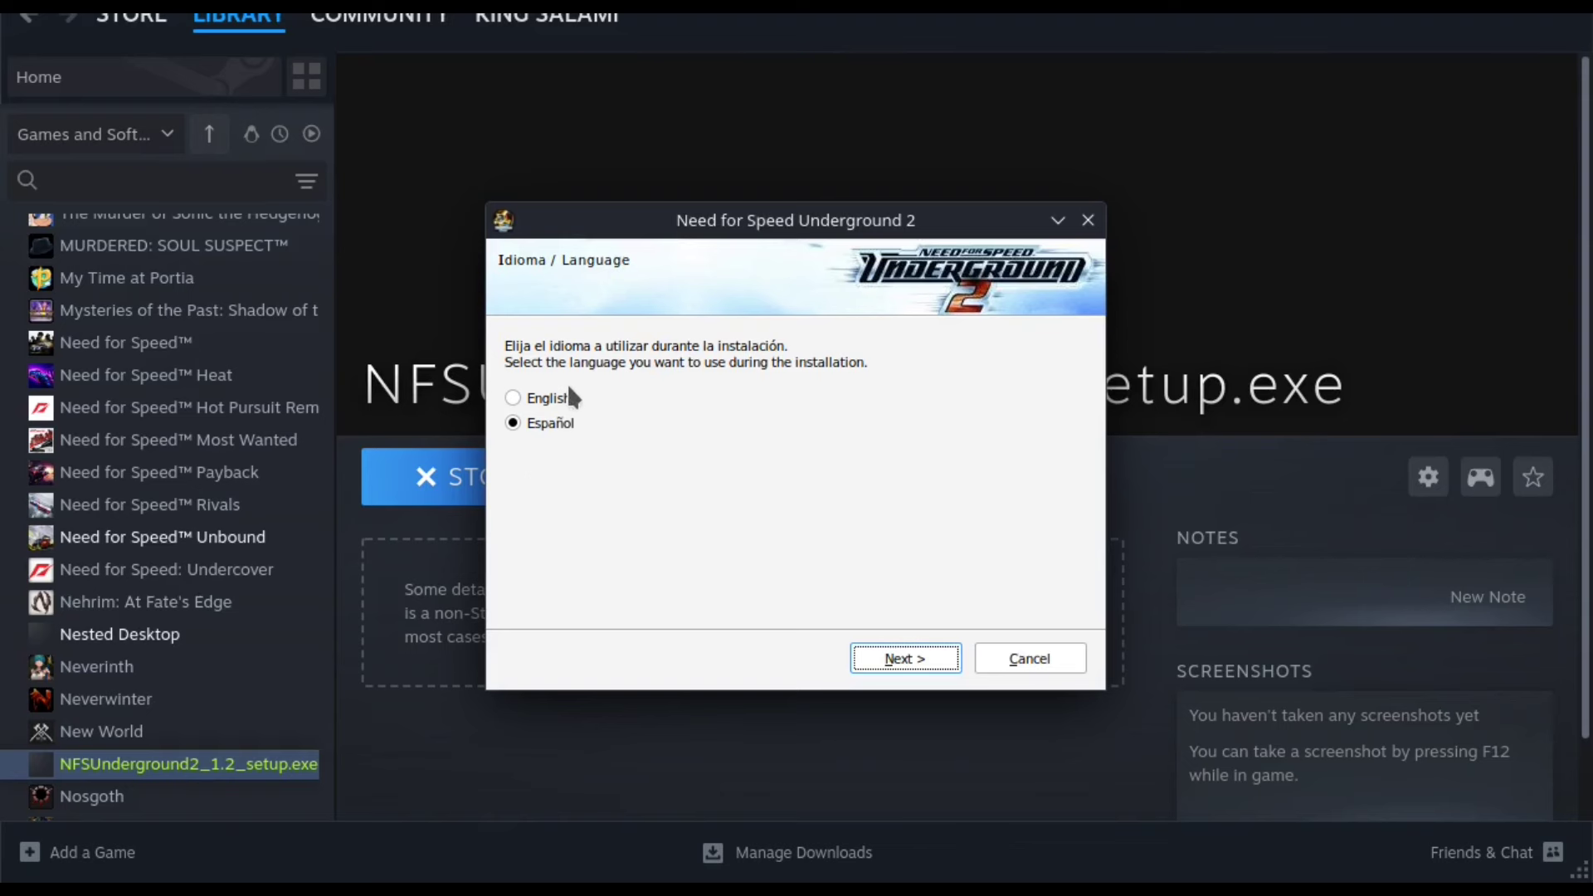
{"action": "left_click", "coordinate": [550, 398]}
{"action": "left_click", "coordinate": [940, 657]}
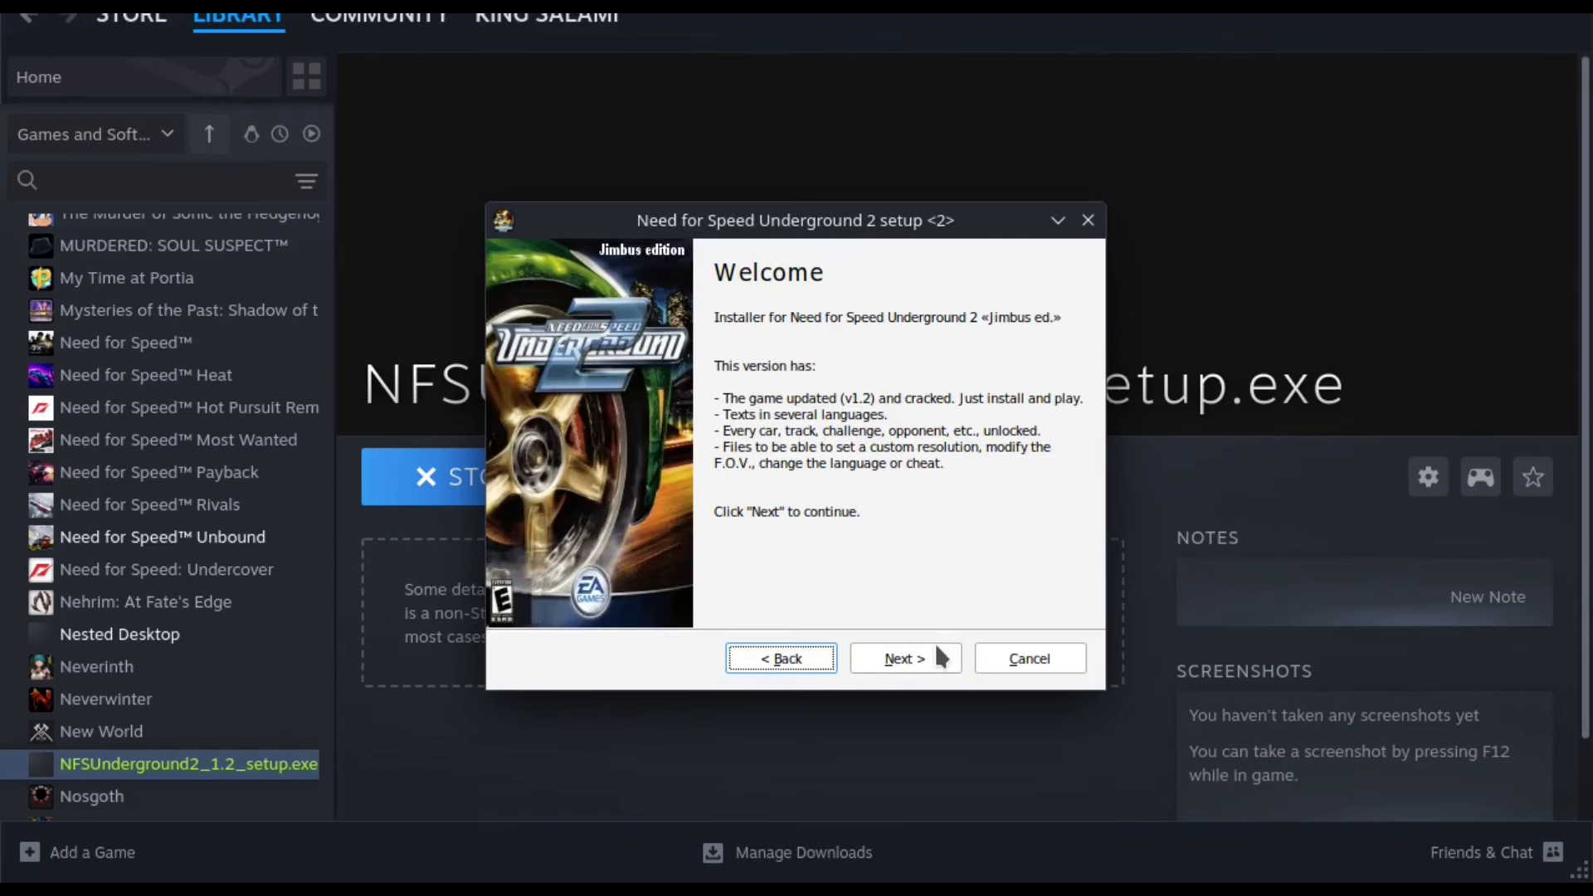
{"action": "left_click", "coordinate": [935, 647]}
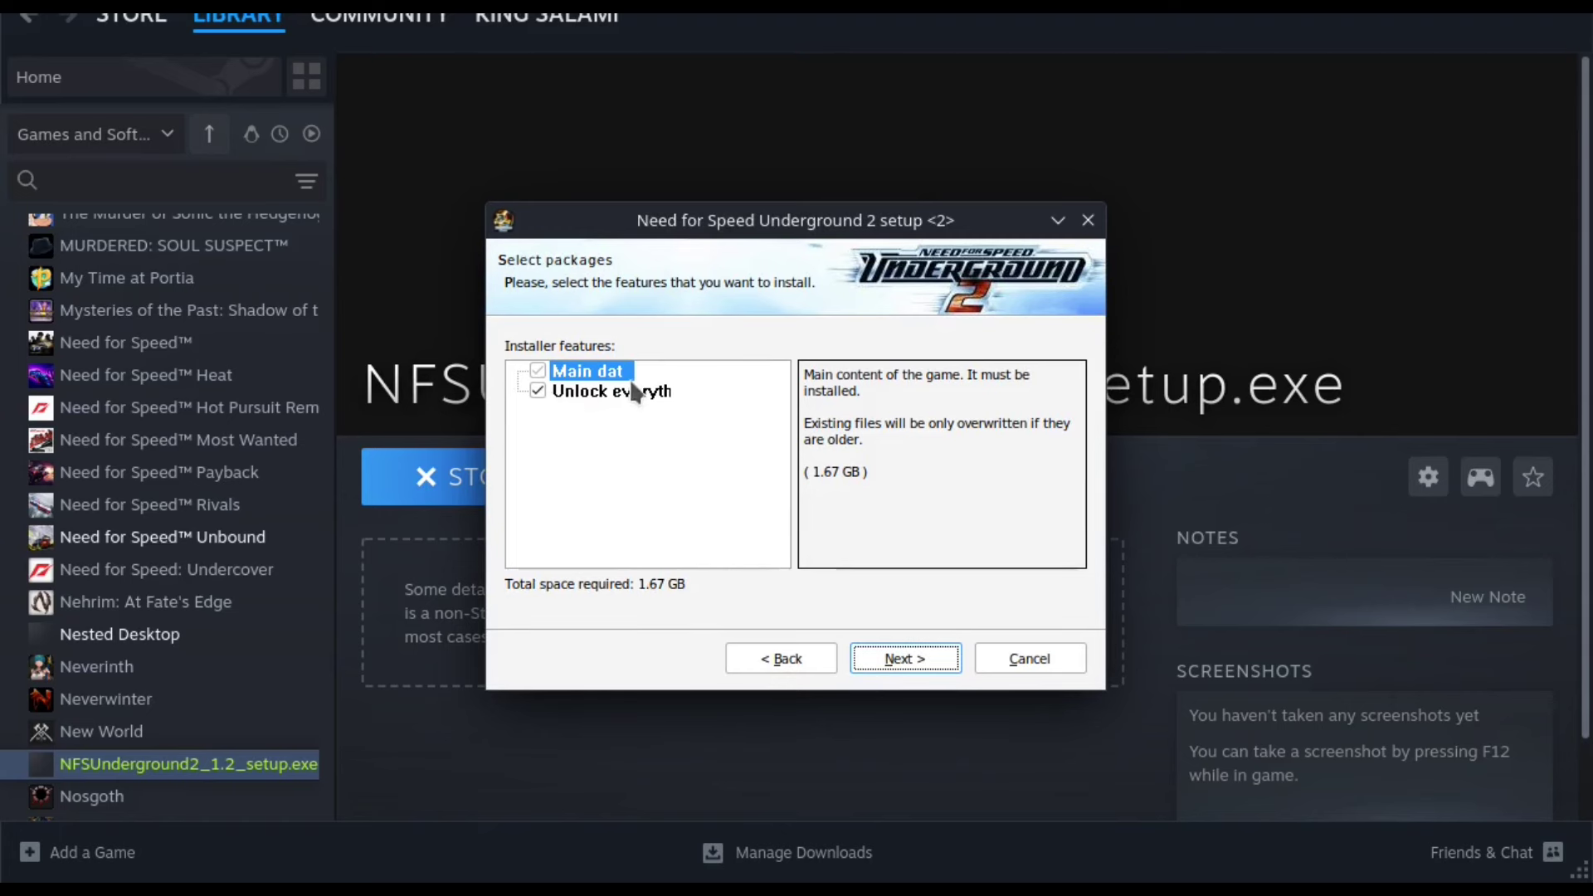
{"action": "left_click", "coordinate": [547, 391]}
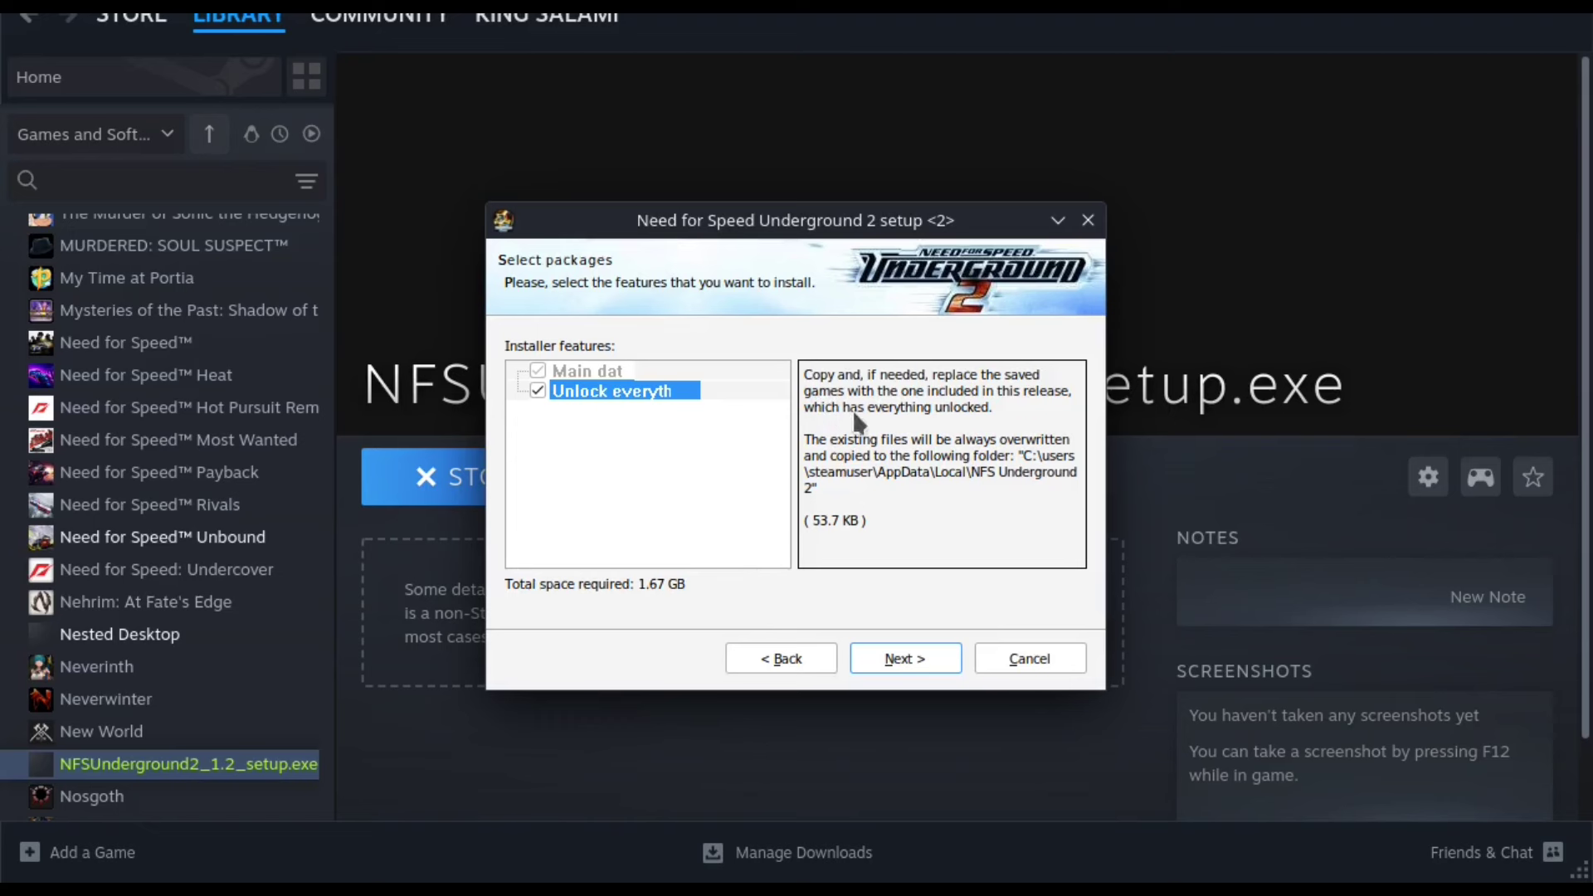
{"action": "left_click", "coordinate": [539, 389]}
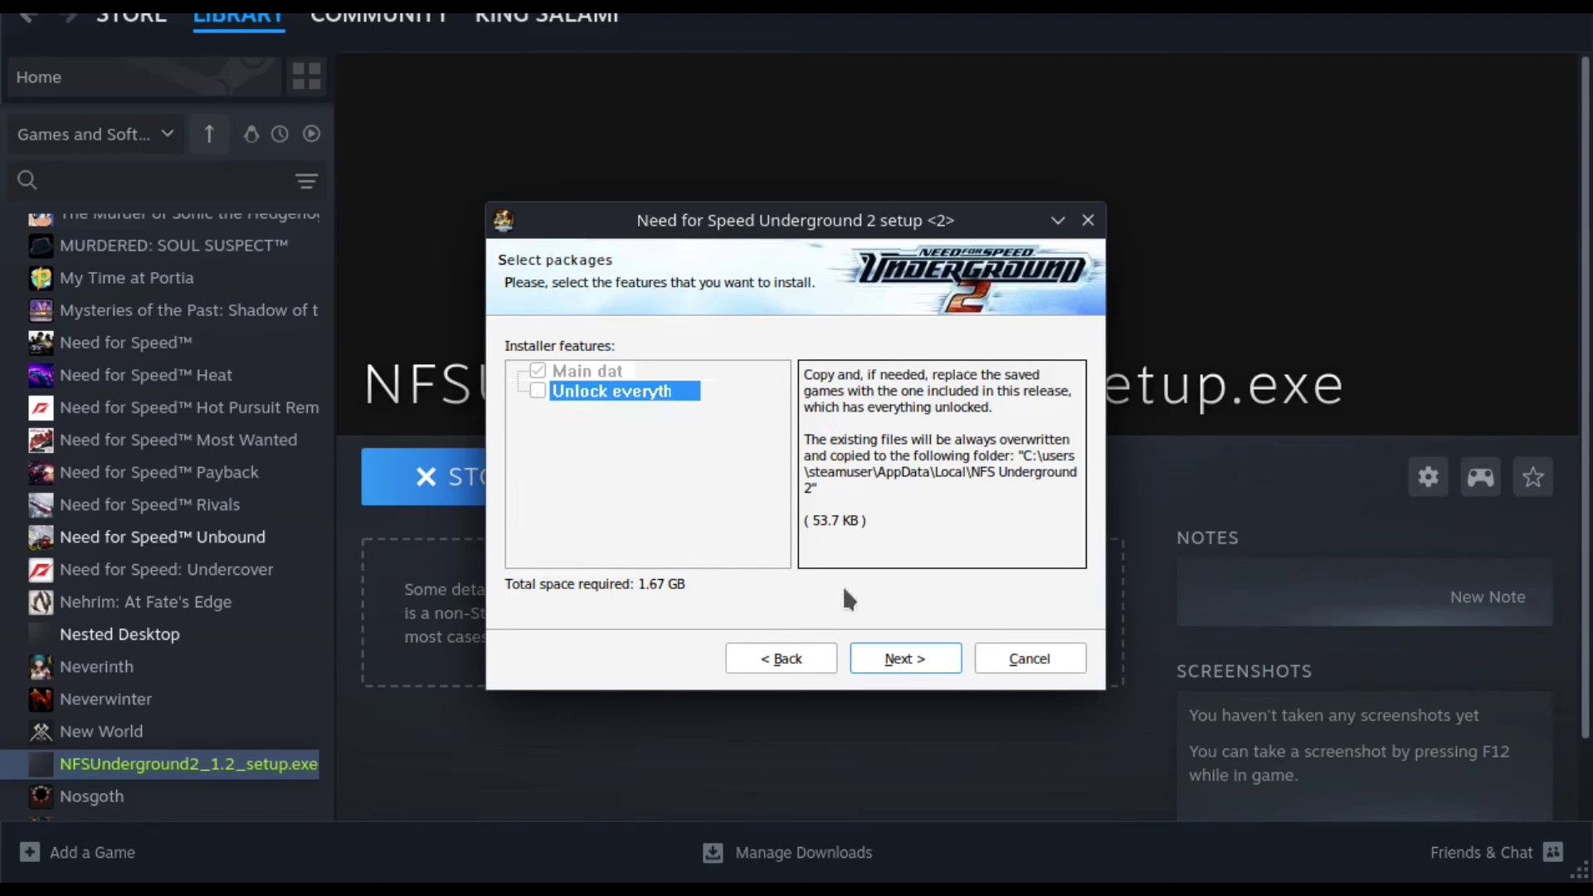
{"action": "left_click", "coordinate": [889, 648]}
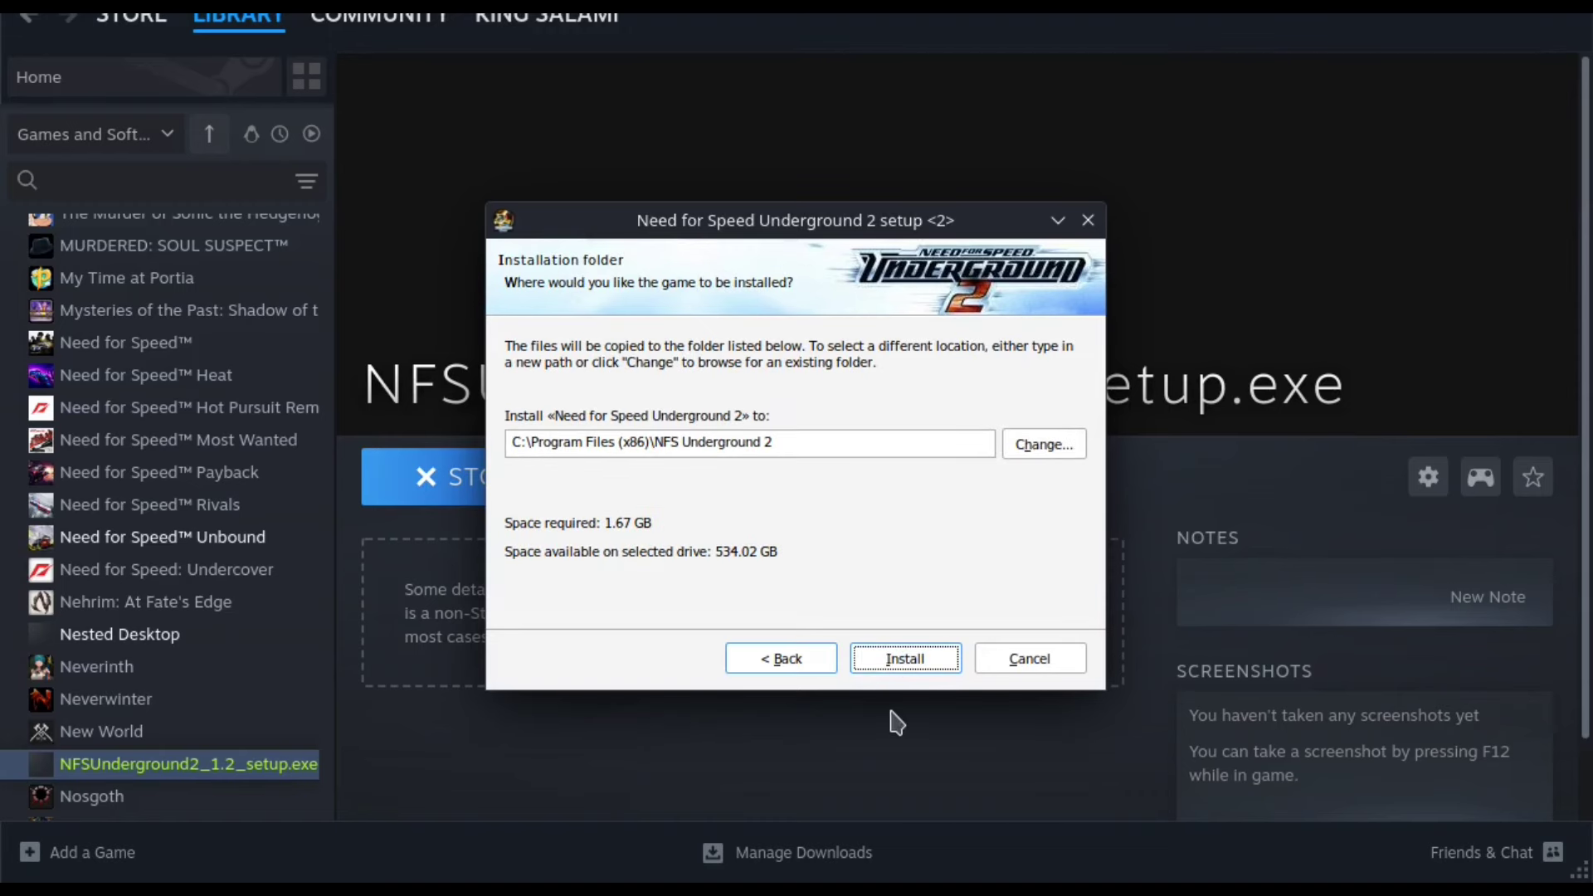
Step: Install the game to C:\Program Files (x86)\NFS Underground 2 and wait until it succeeds
{"action": "left_click", "coordinate": [918, 660]}
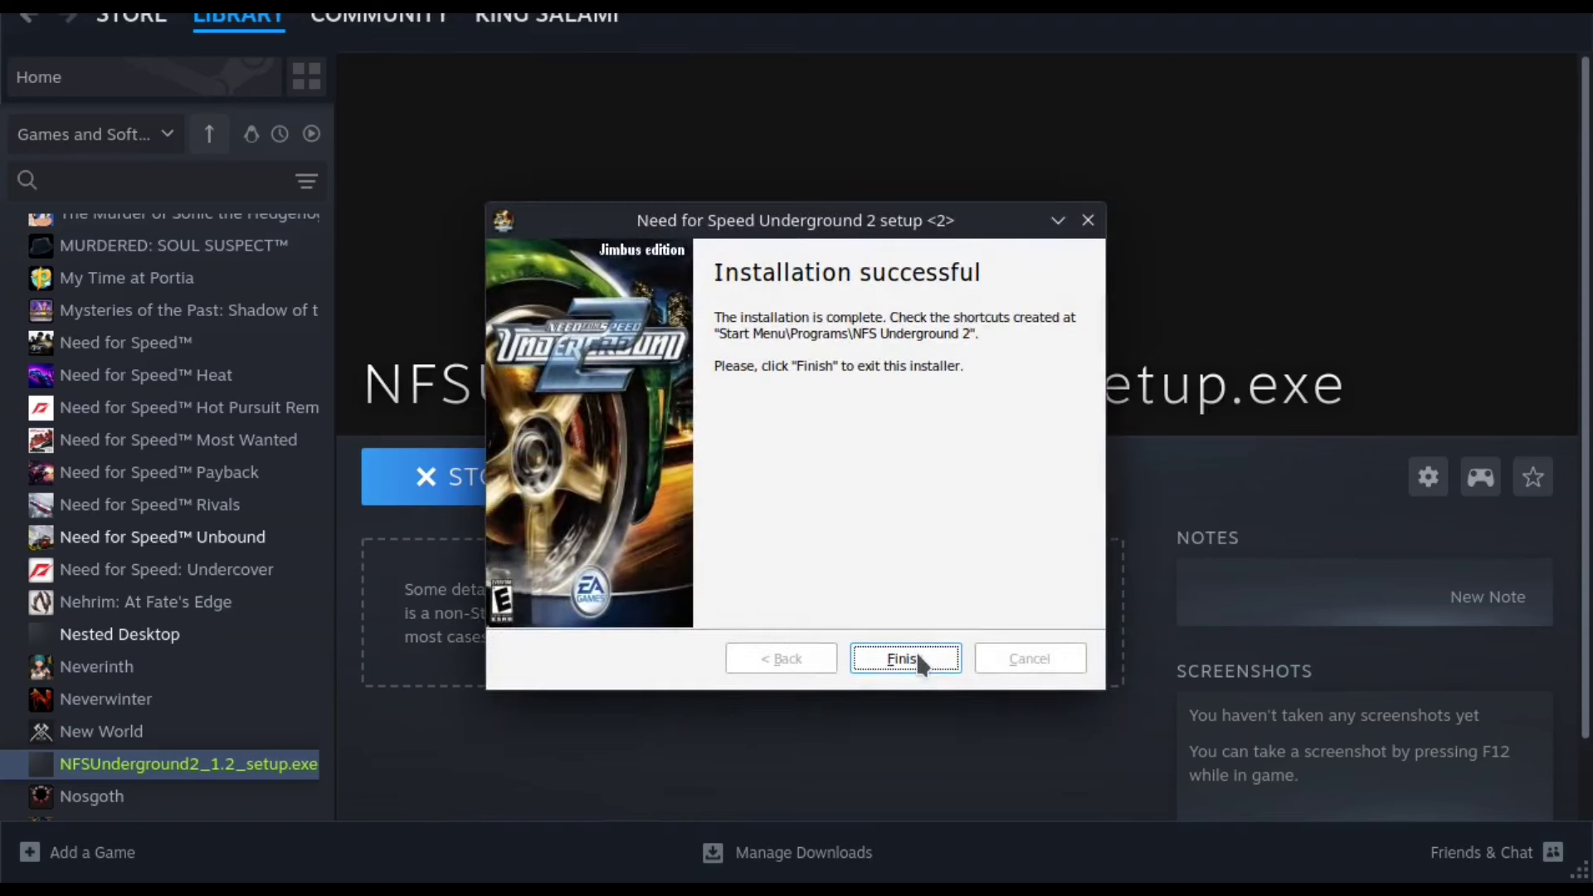
Step: Close the finished installer and bring up Manage options for the NFSUnderground2_1.2_setup.exe shortcut
{"action": "left_click", "coordinate": [906, 658]}
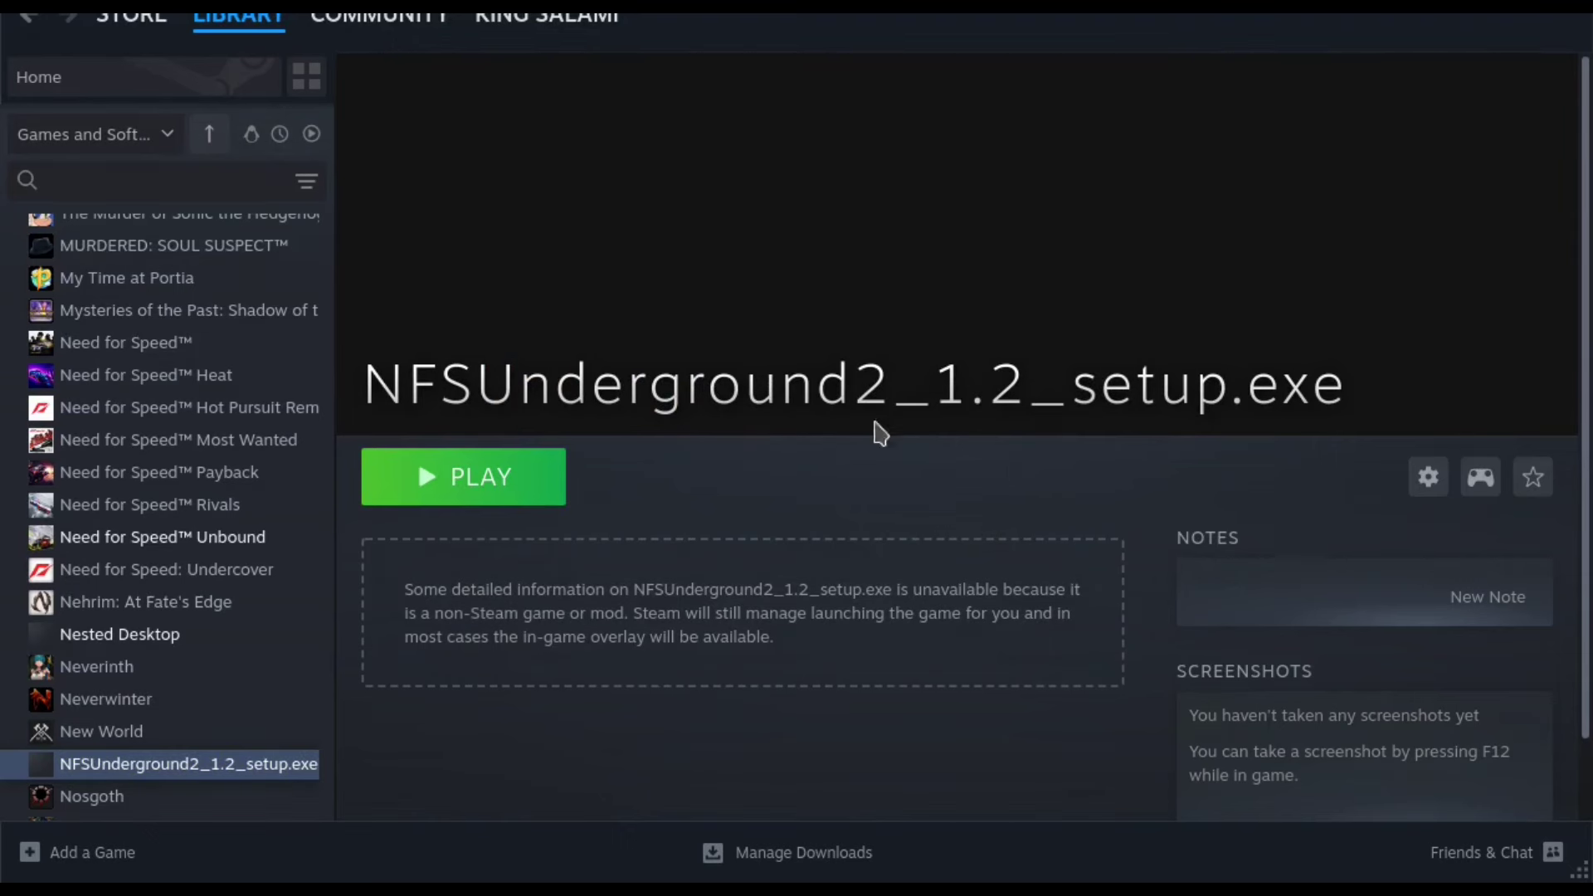
{"action": "right_click", "coordinate": [207, 763]}
{"action": "mouse_move", "coordinate": [309, 709]}
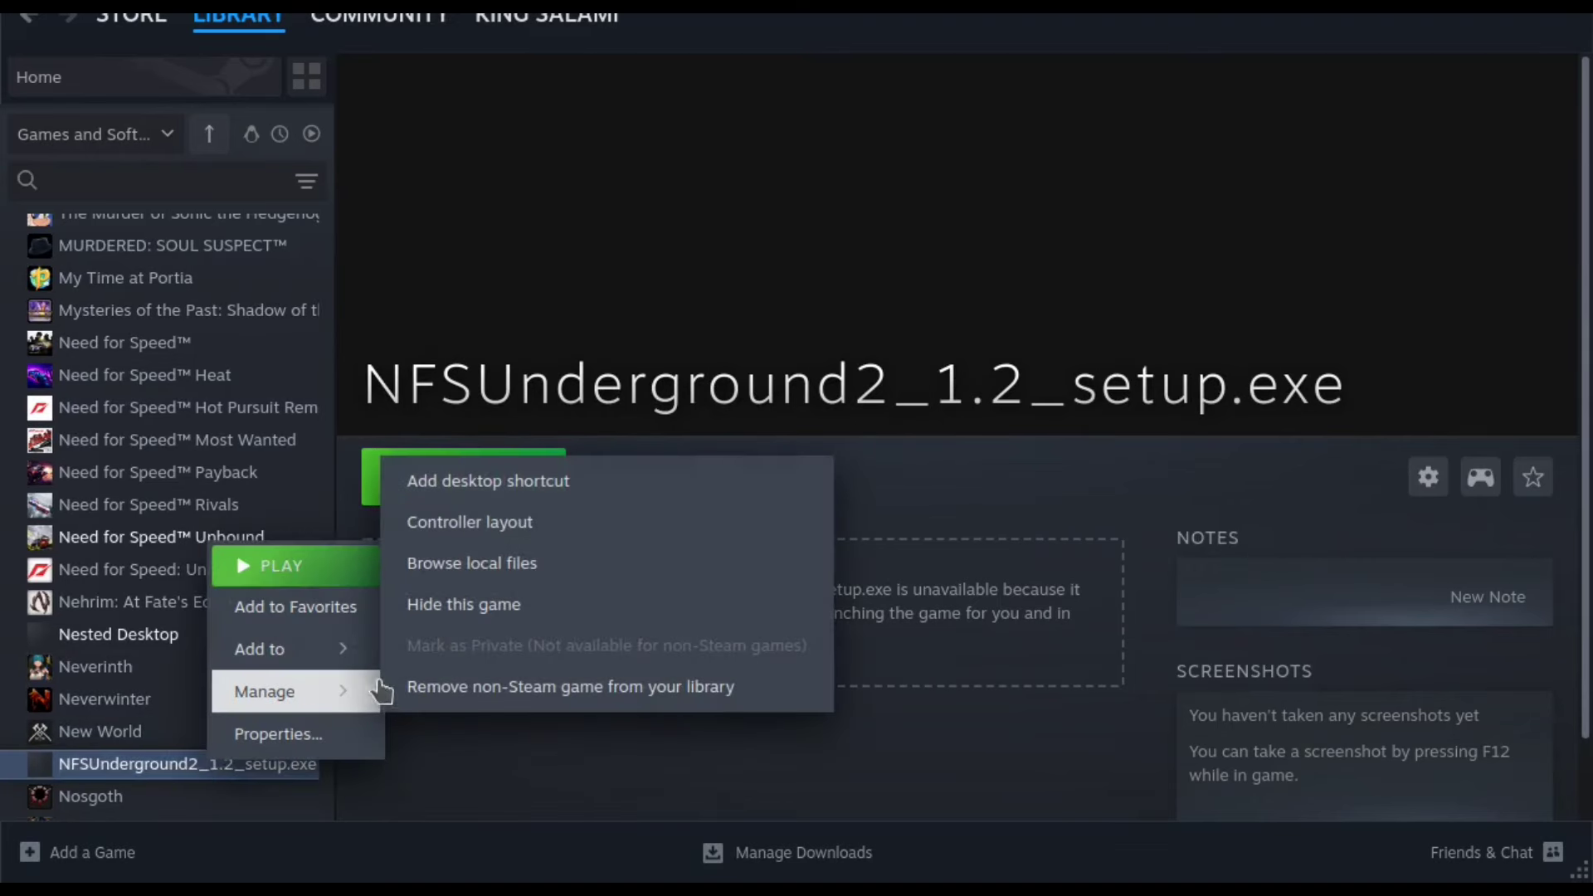
{"action": "left_click", "coordinate": [500, 566]}
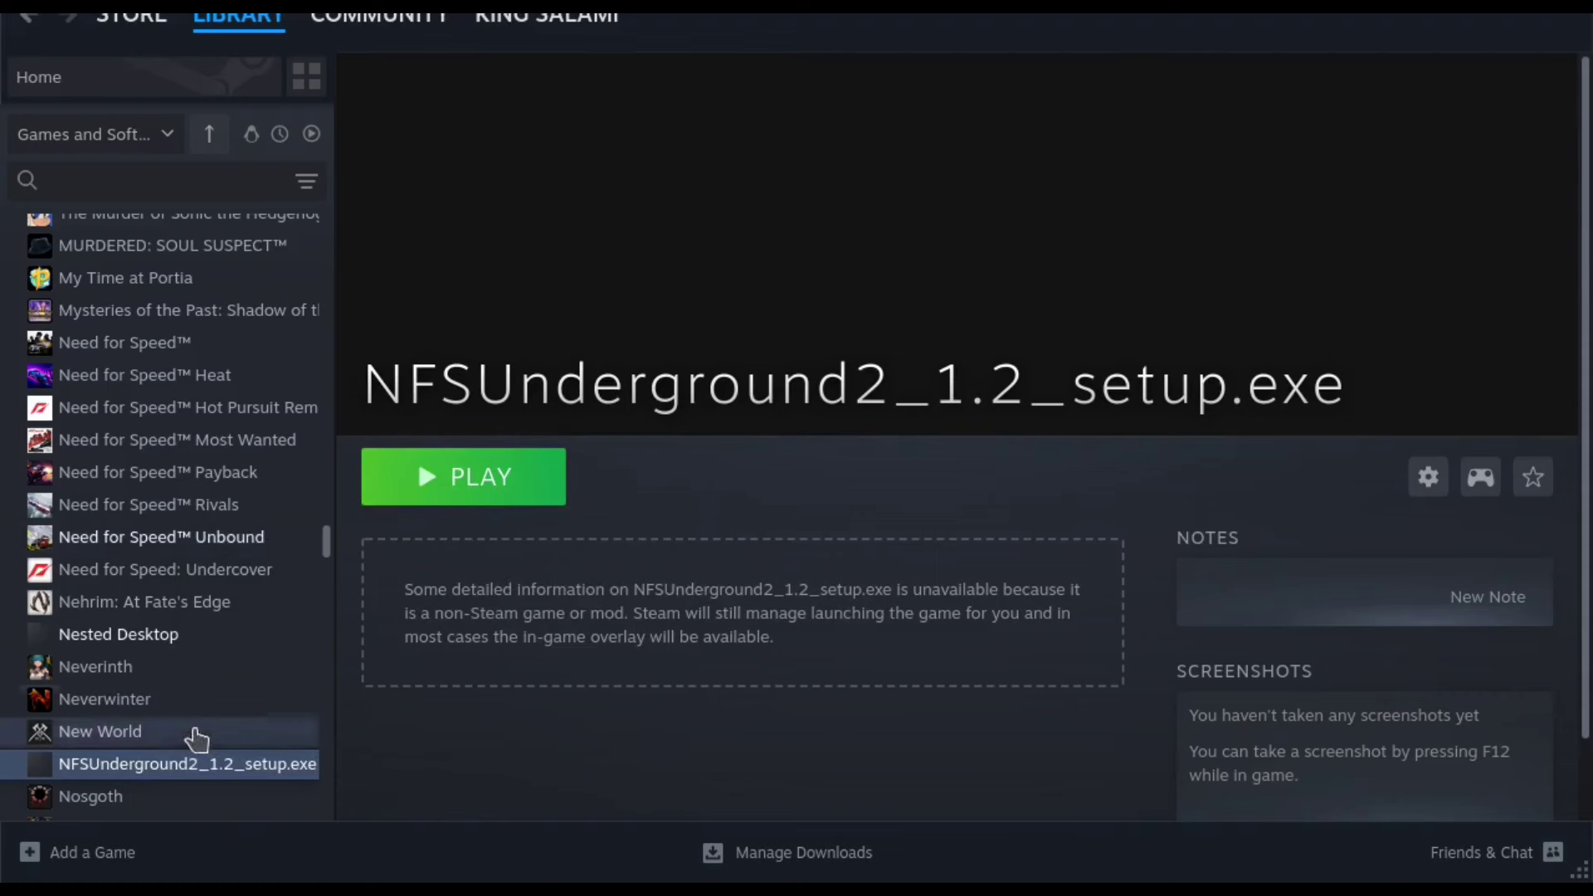
{"action": "right_click", "coordinate": [197, 547]}
{"action": "mouse_move", "coordinate": [328, 692]}
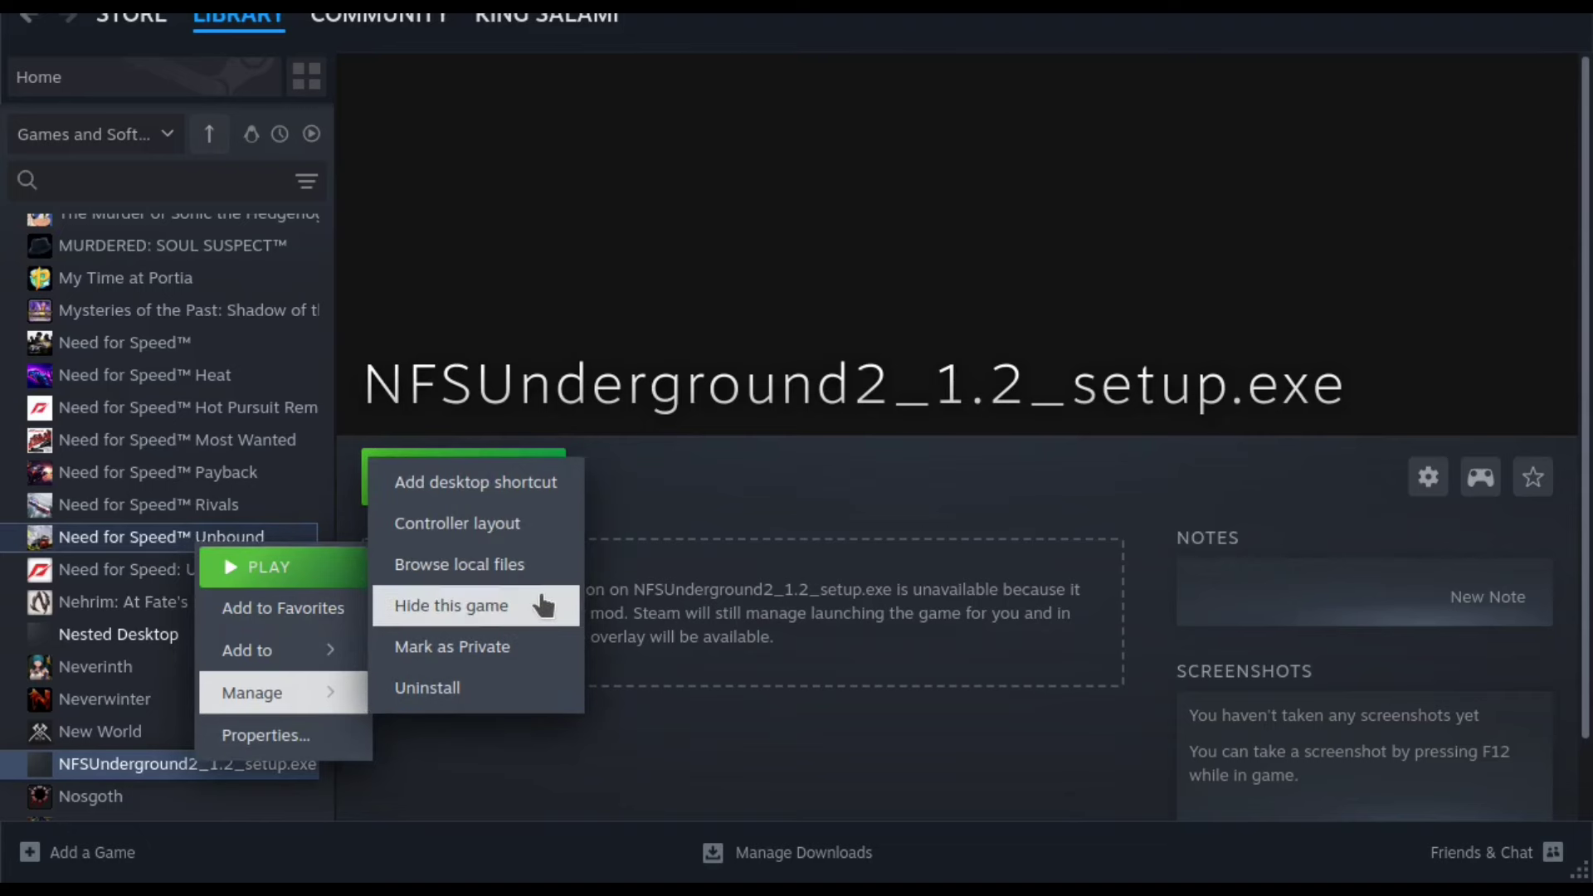
Step: Open the shortcut's local files in an enlarged Dolphin window at Steam's common folder
{"action": "left_click", "coordinate": [539, 569]}
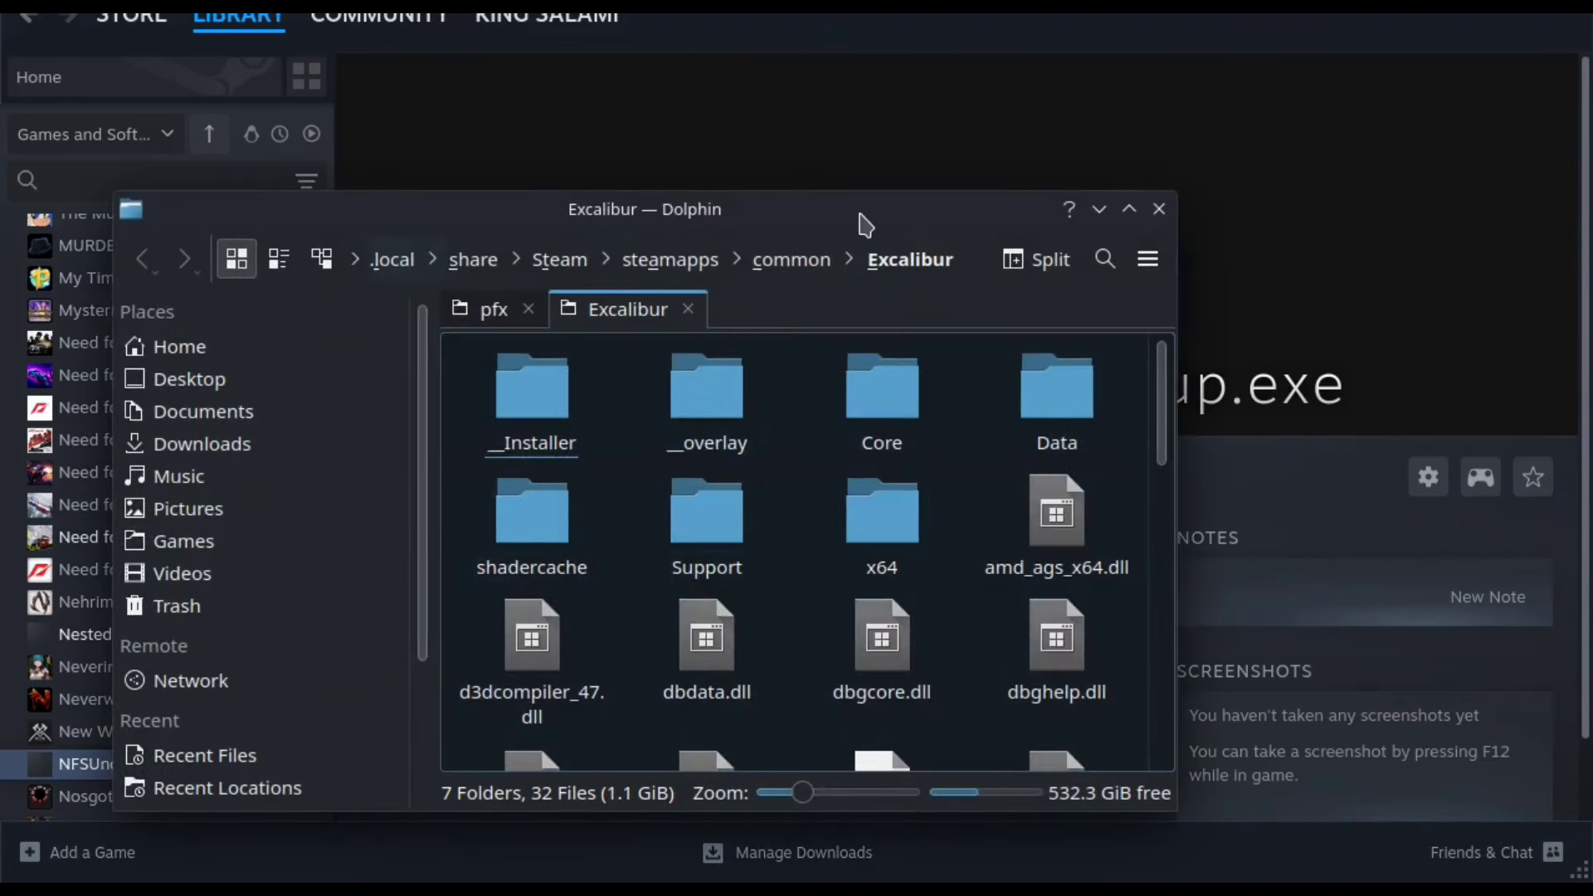
{"action": "left_click_drag", "start_coordinate": [854, 214], "coordinate": [763, 35]}
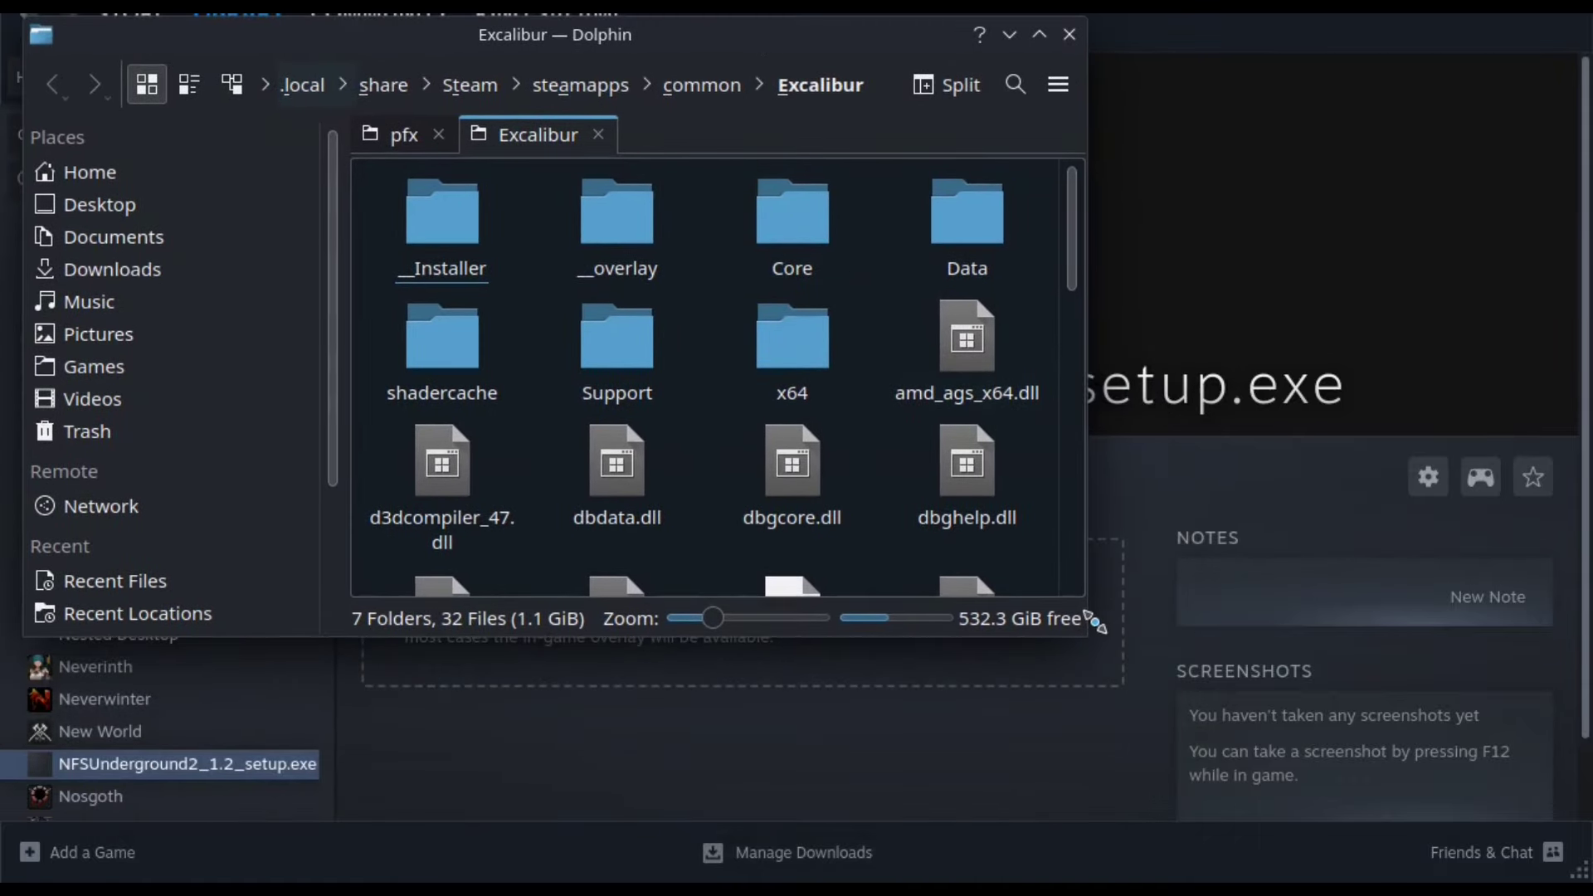
{"action": "left_click_drag", "start_coordinate": [1087, 637], "coordinate": [1545, 827]}
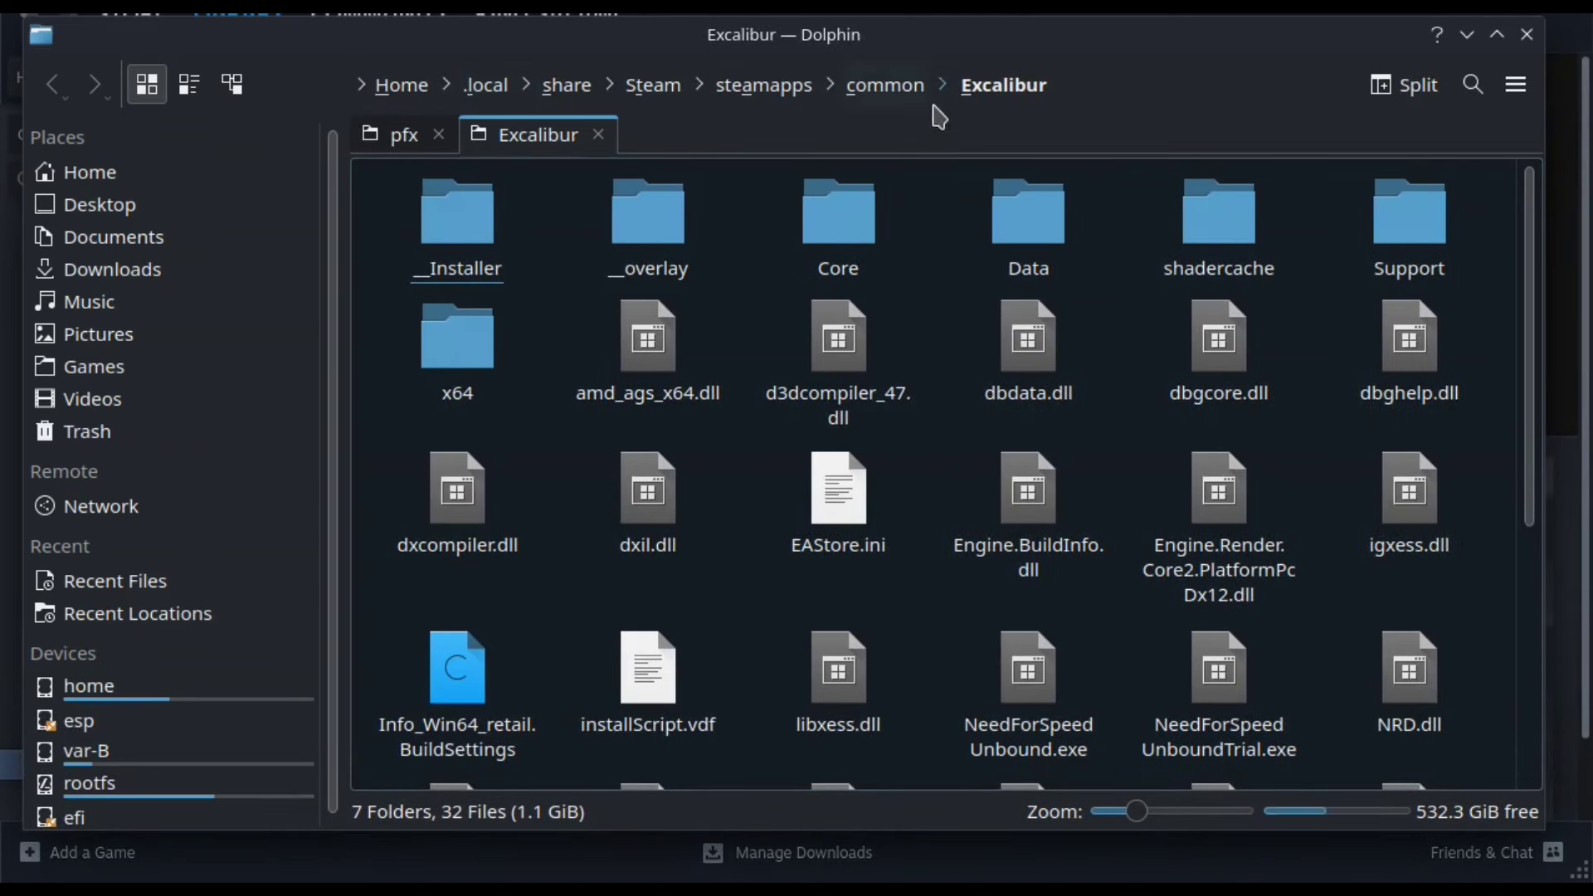
{"action": "left_click", "coordinate": [904, 99]}
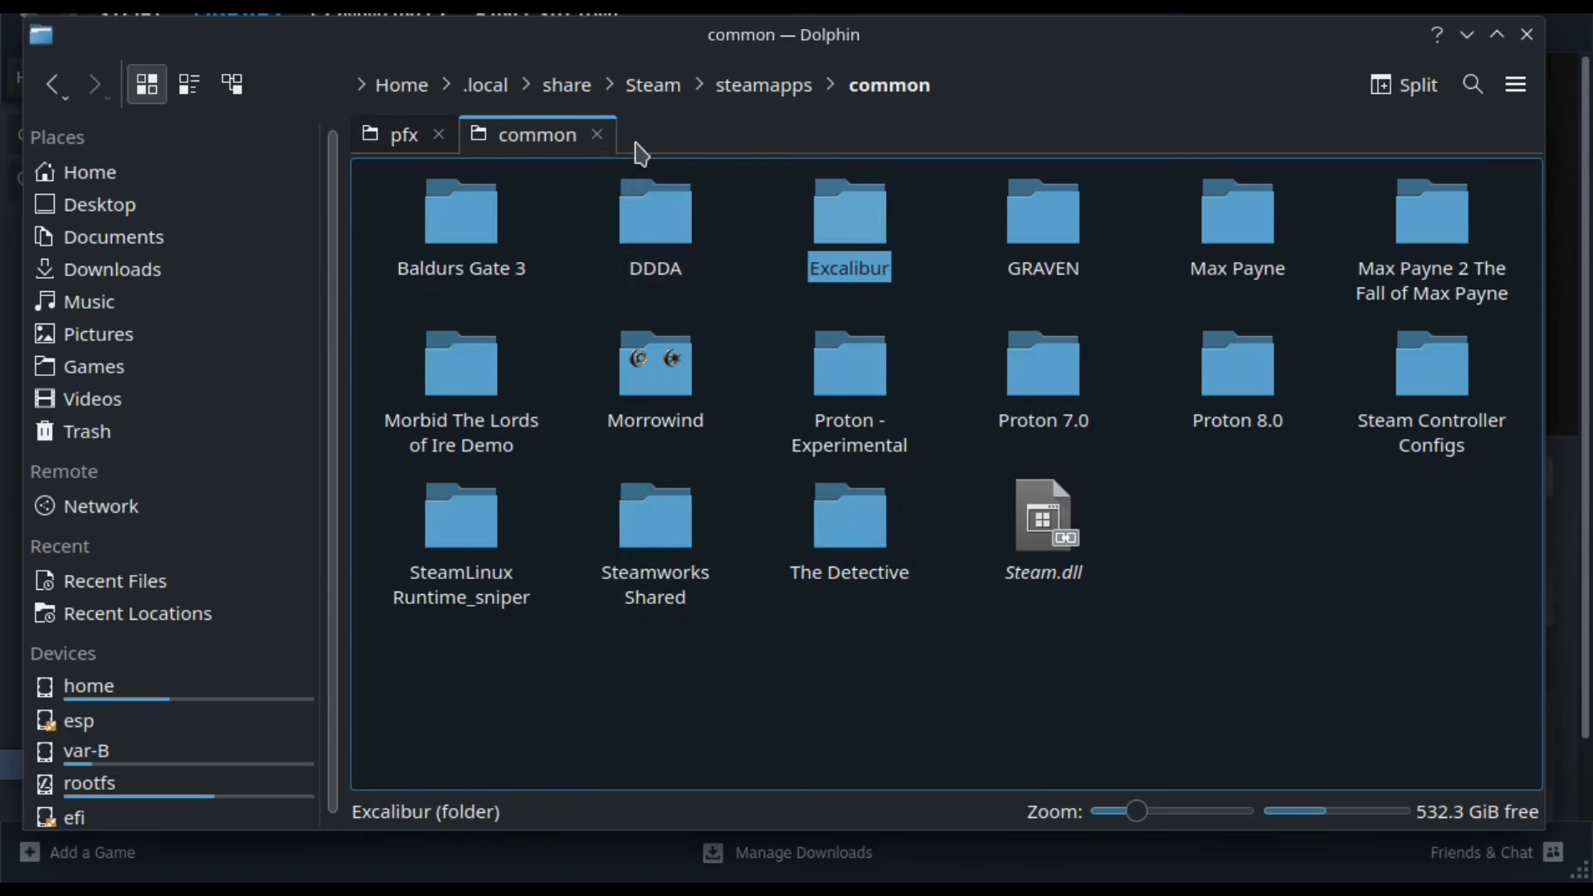
{"action": "left_click", "coordinate": [755, 93]}
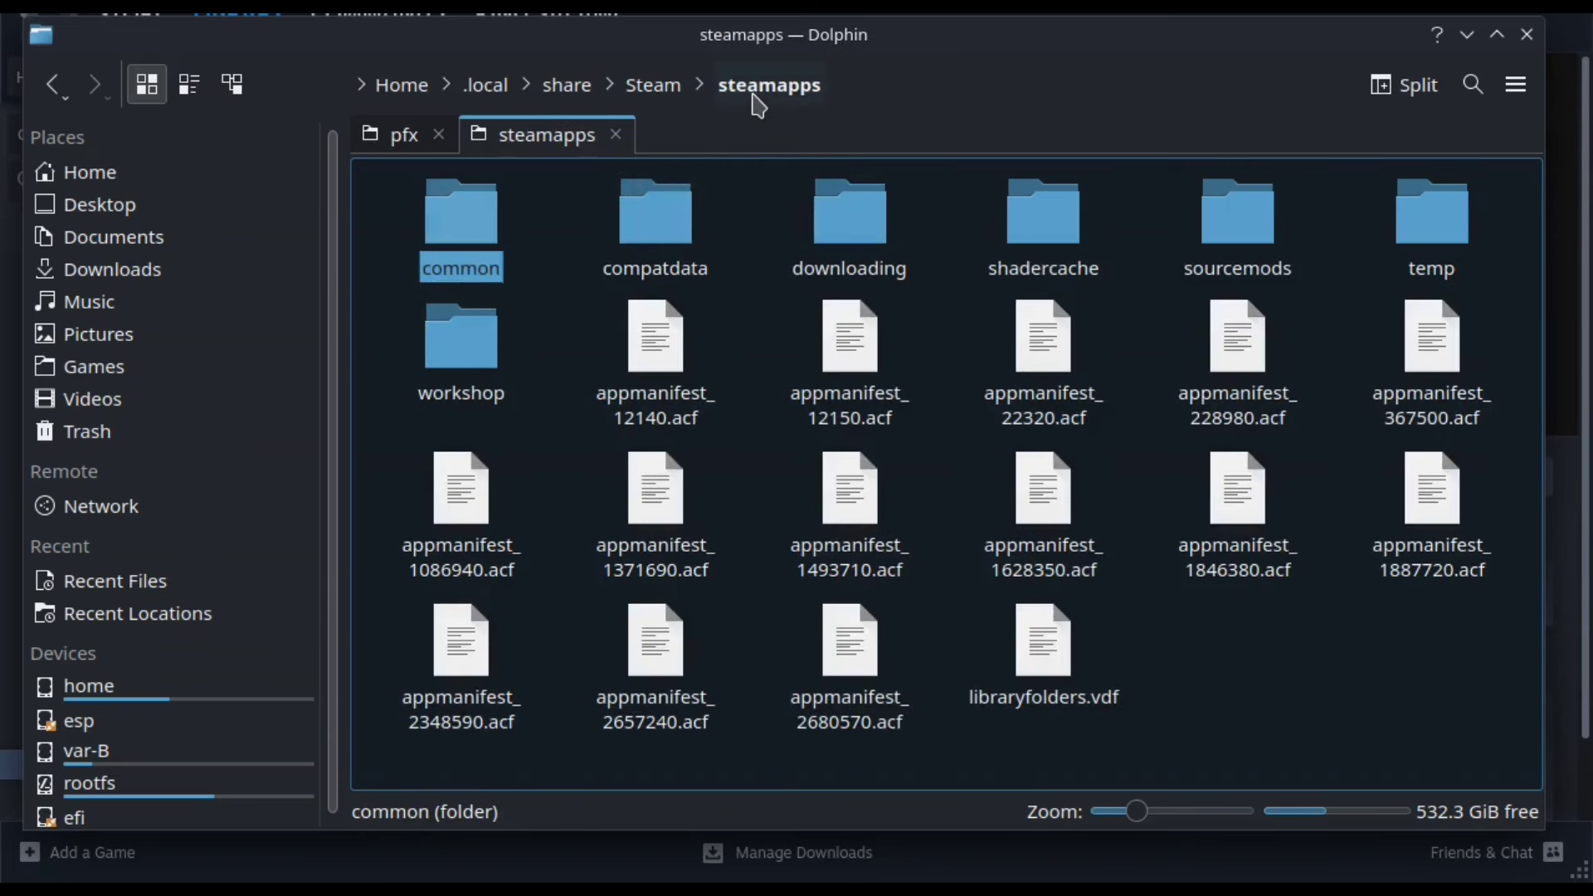
{"action": "left_click", "coordinate": [697, 246]}
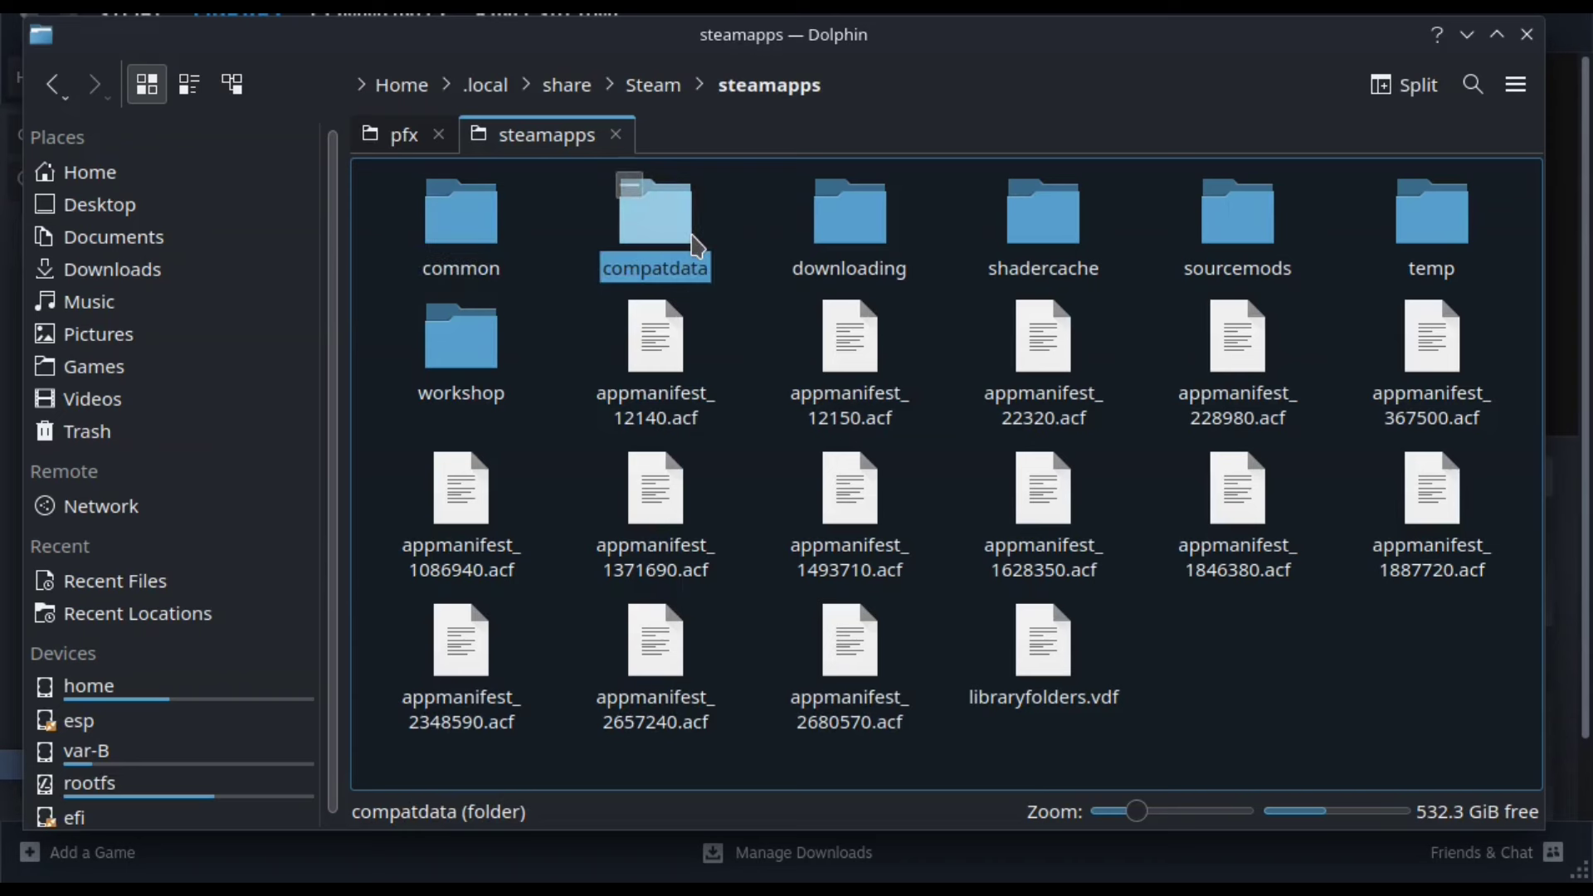
{"action": "double_click", "coordinate": [697, 246]}
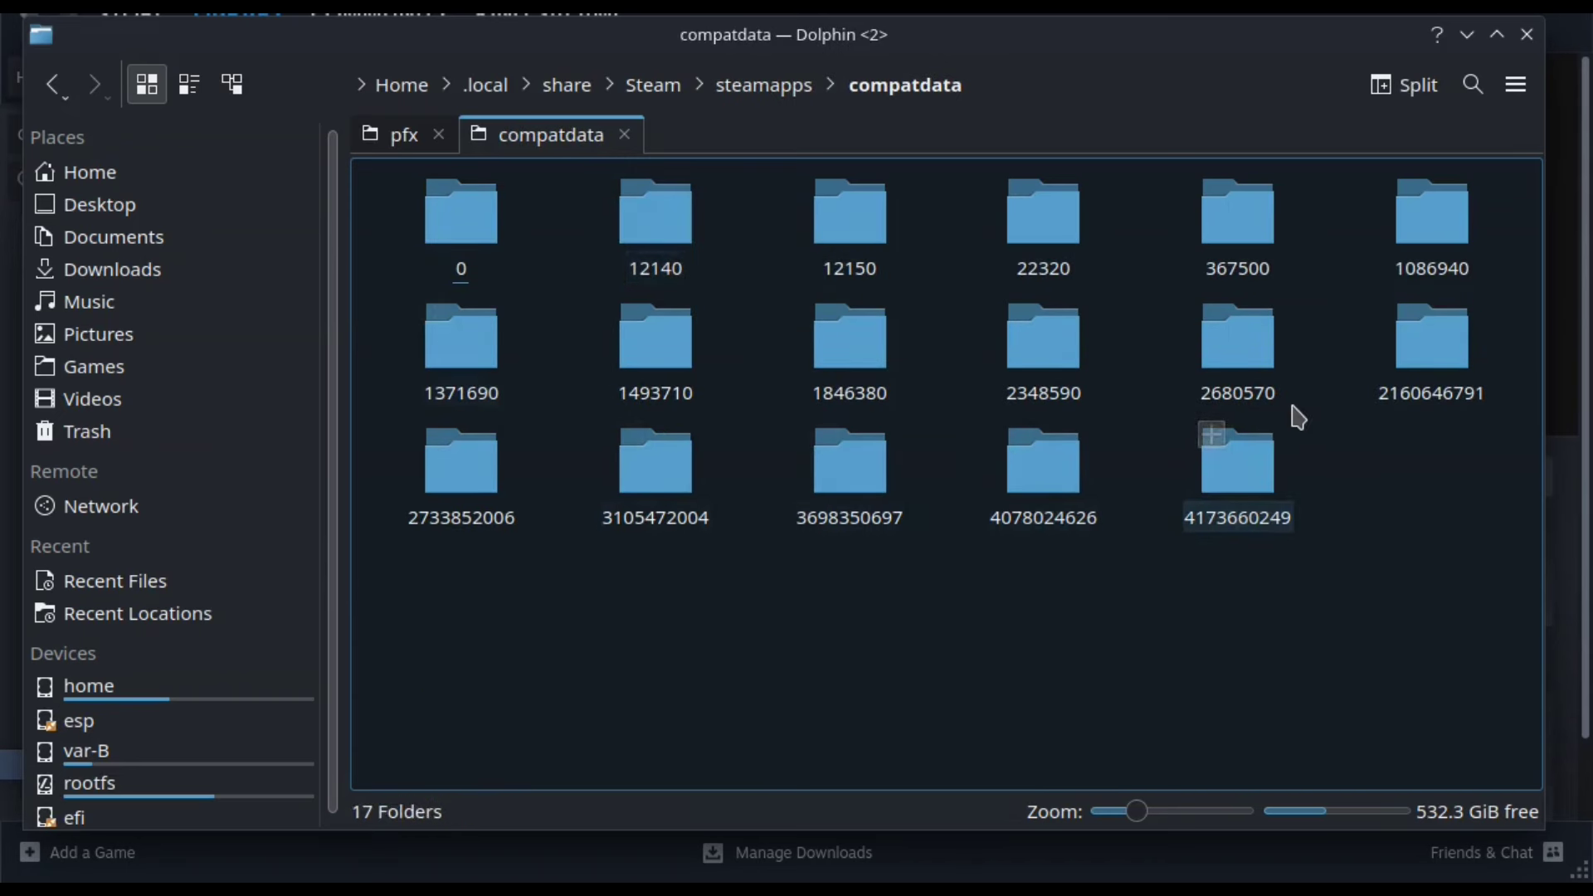
{"action": "double_click", "coordinate": [1265, 501]}
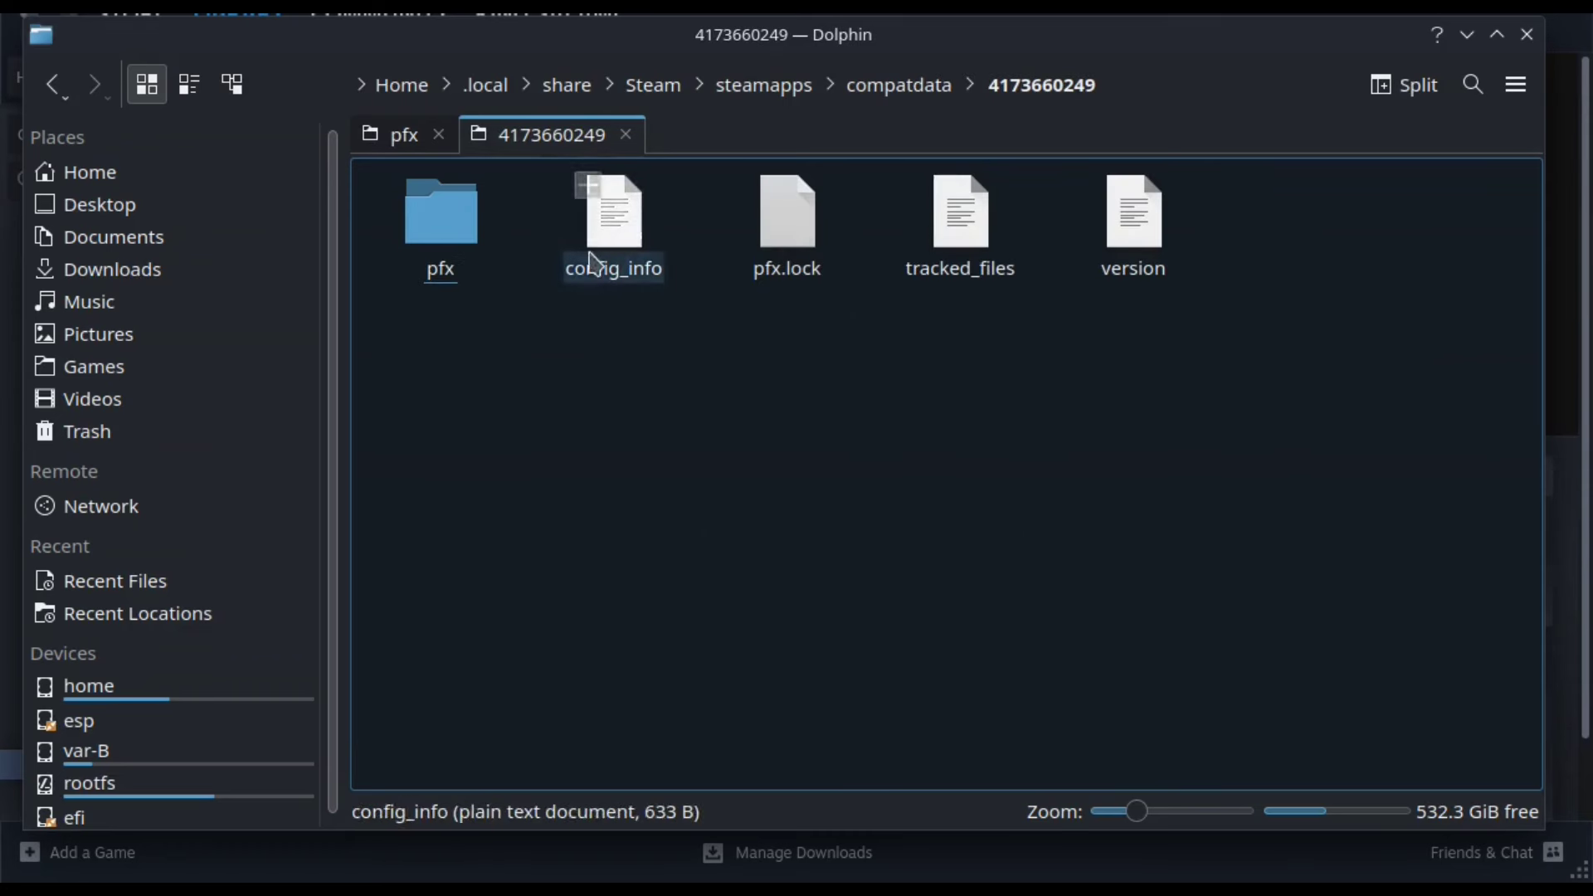
{"action": "double_click", "coordinate": [467, 257]}
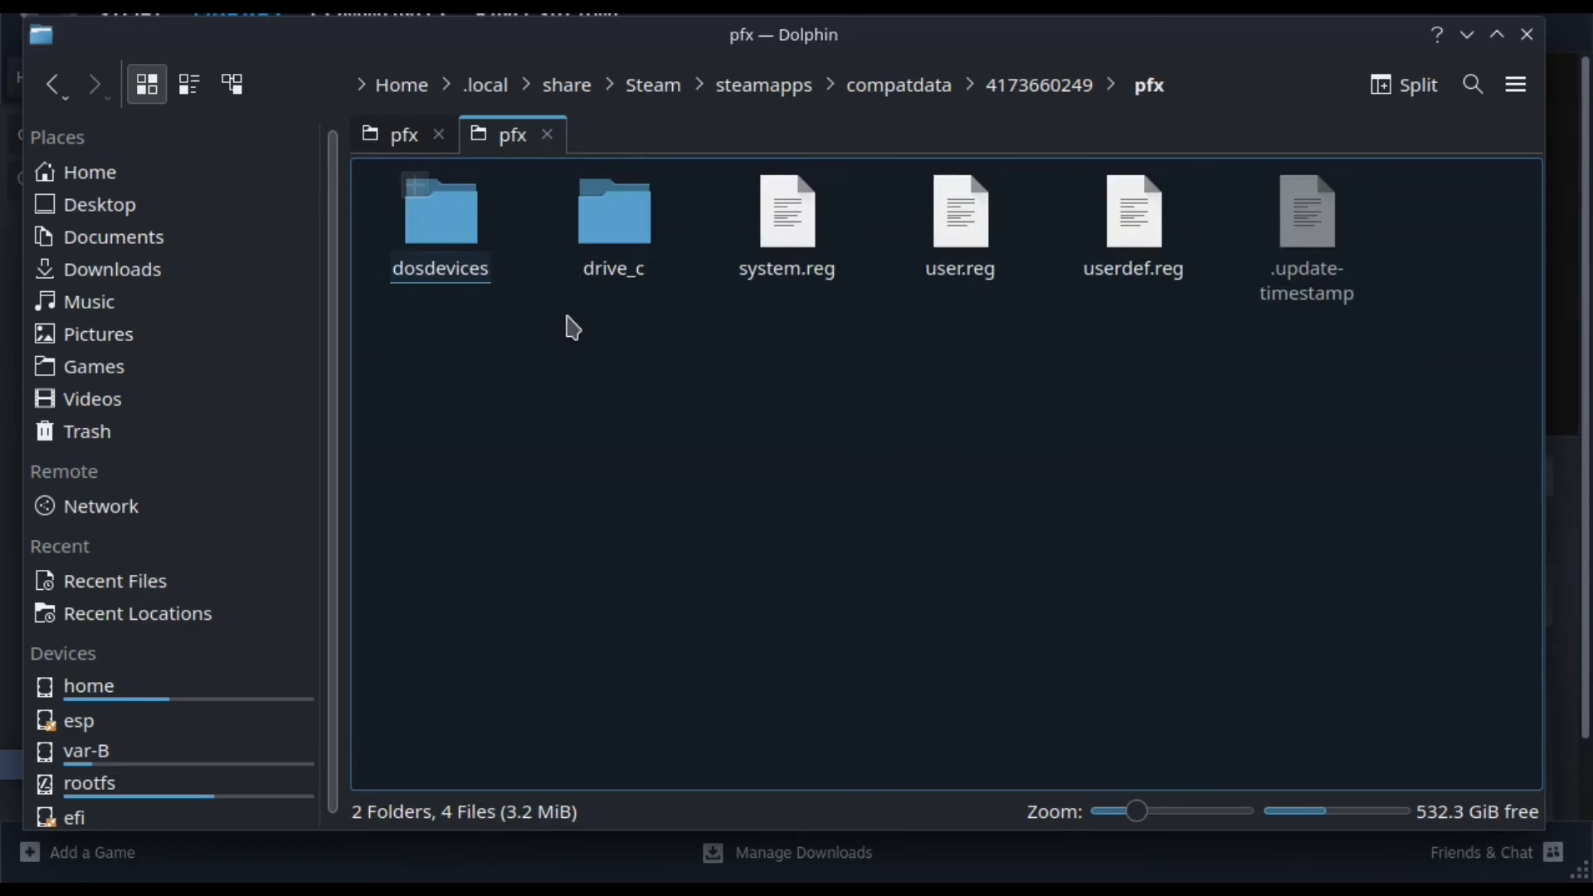
{"action": "double_click", "coordinate": [614, 259]}
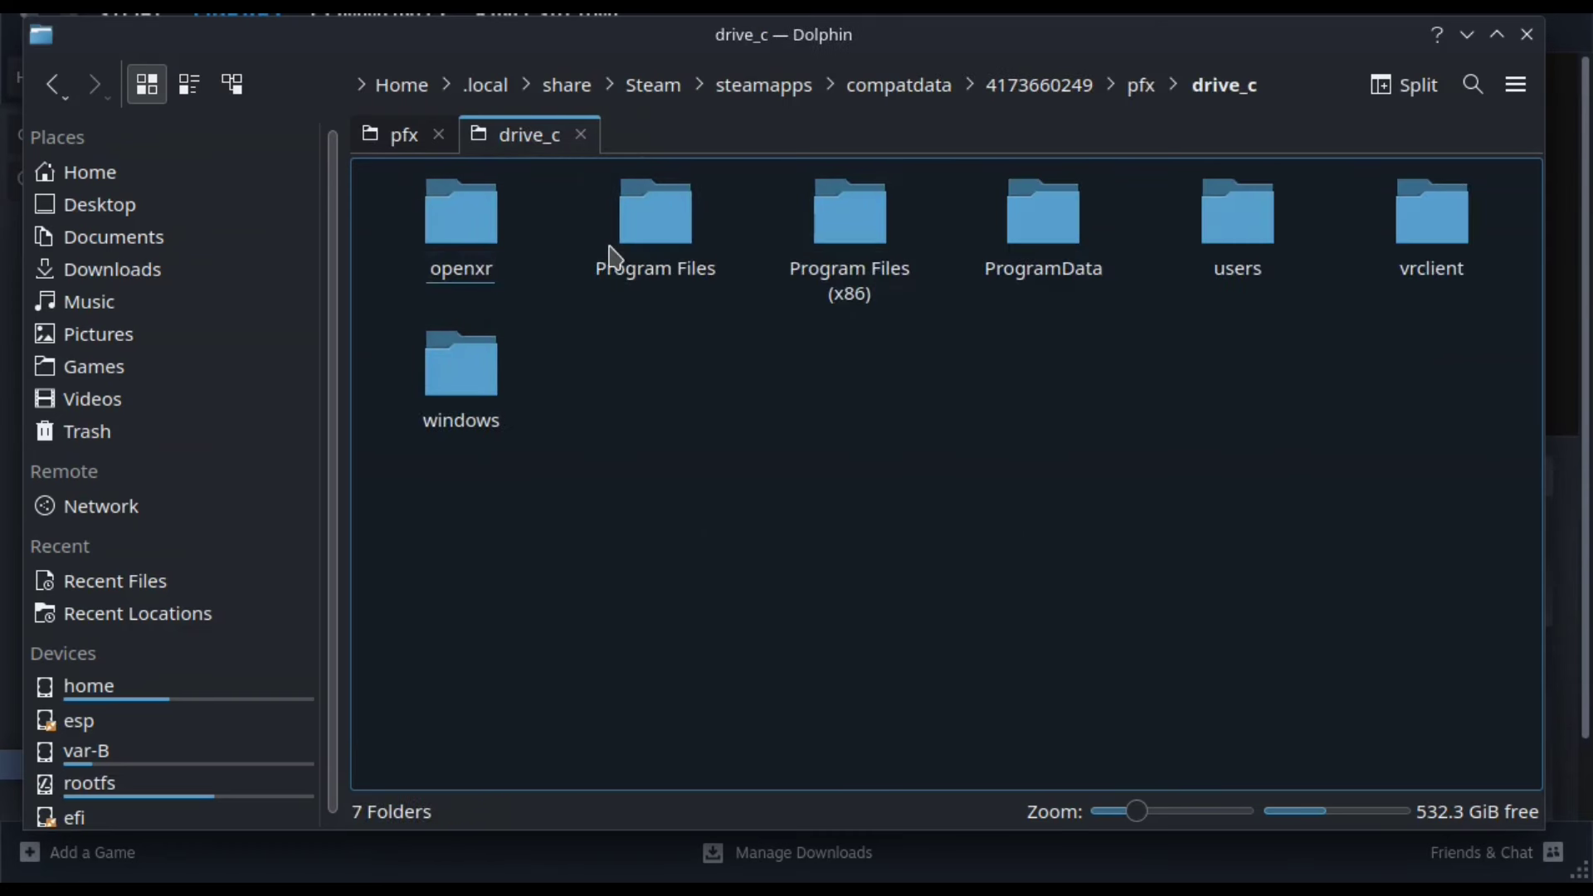
{"action": "double_click", "coordinate": [860, 249]}
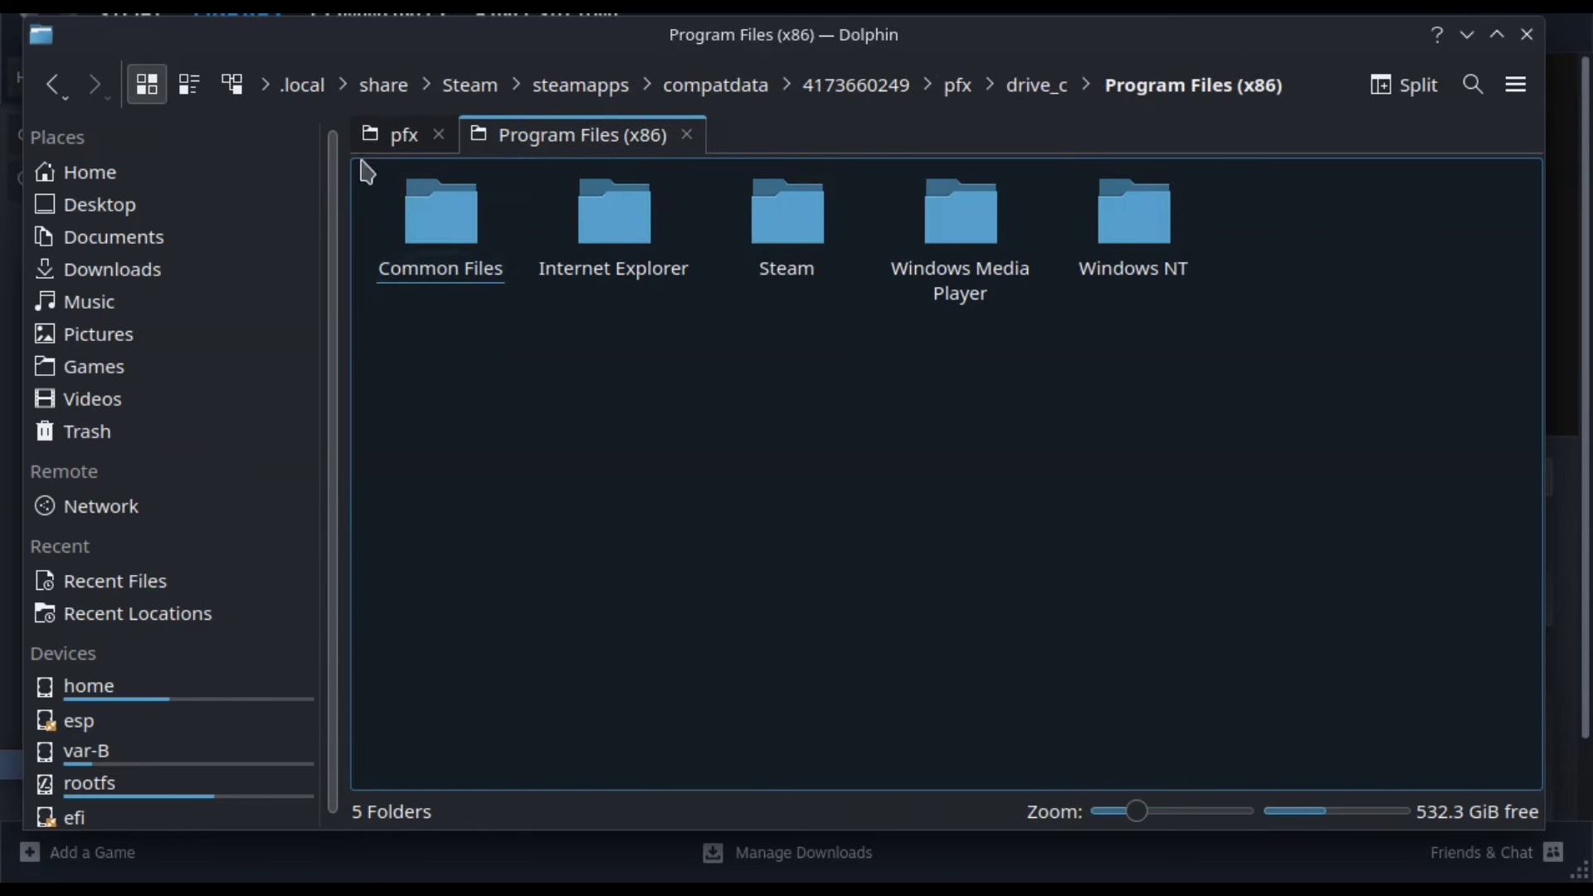
{"action": "left_click", "coordinate": [68, 86]}
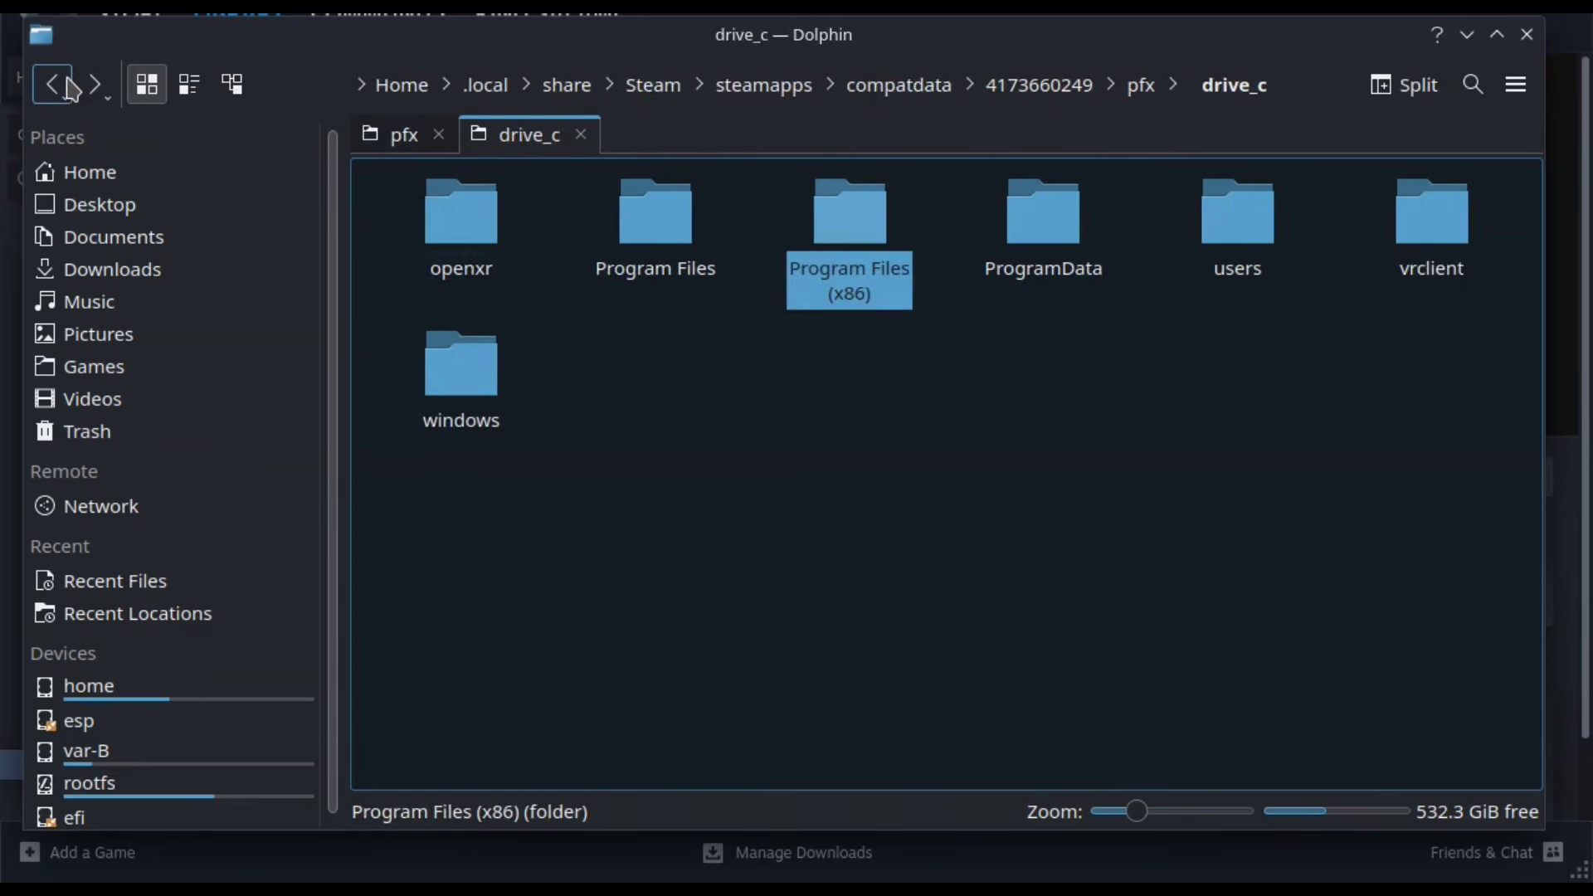
{"action": "left_click", "coordinate": [71, 86]}
{"action": "left_click", "coordinate": [72, 86]}
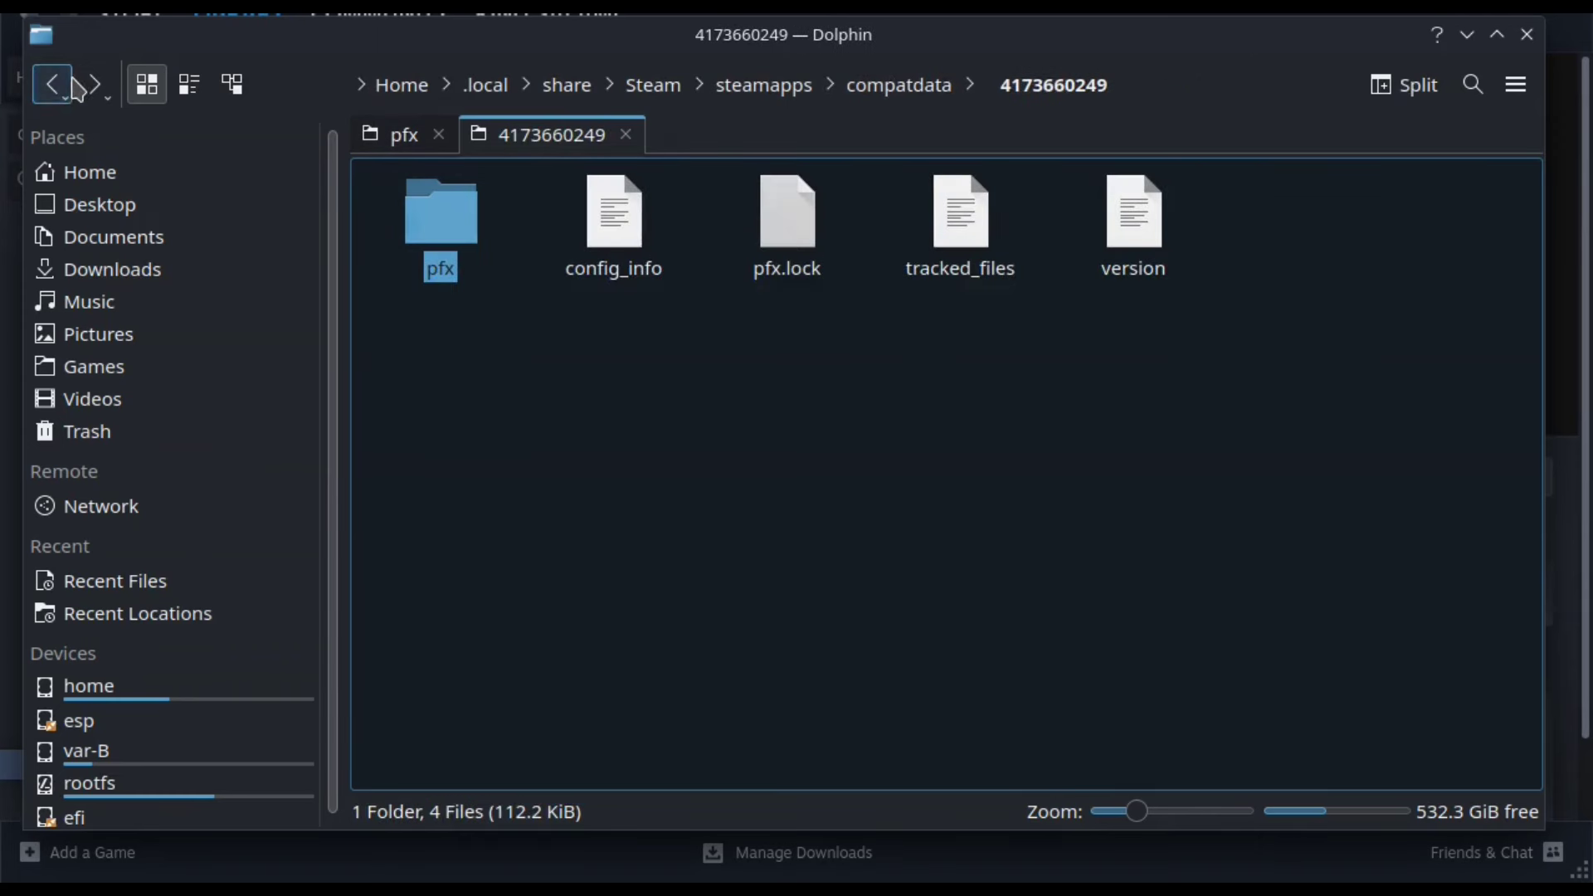
{"action": "left_click", "coordinate": [64, 99]}
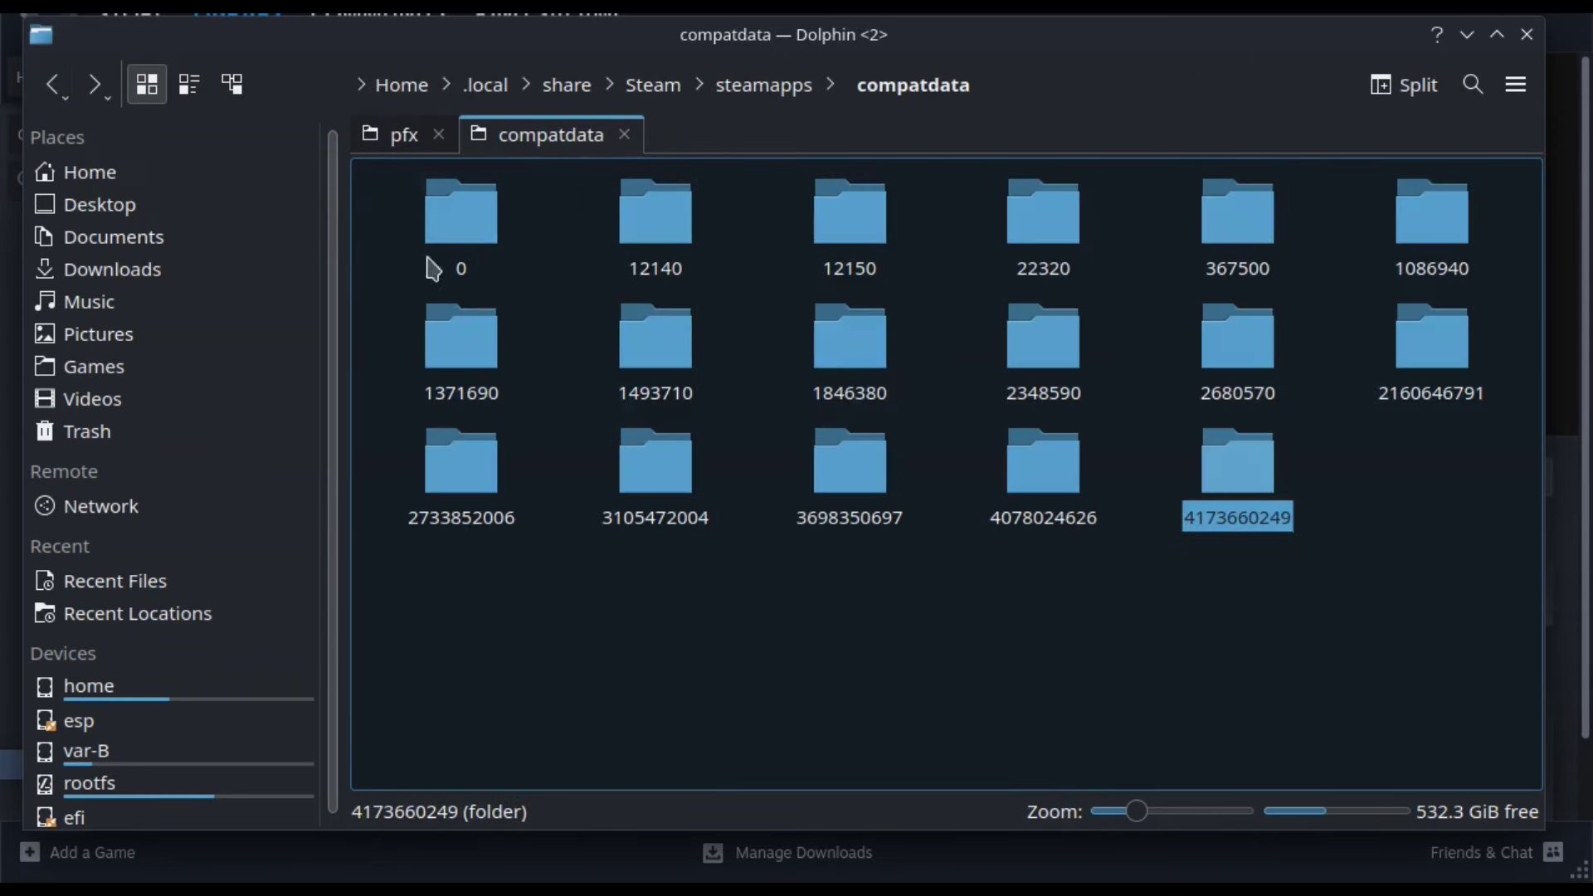
{"action": "left_click", "coordinate": [1027, 465]}
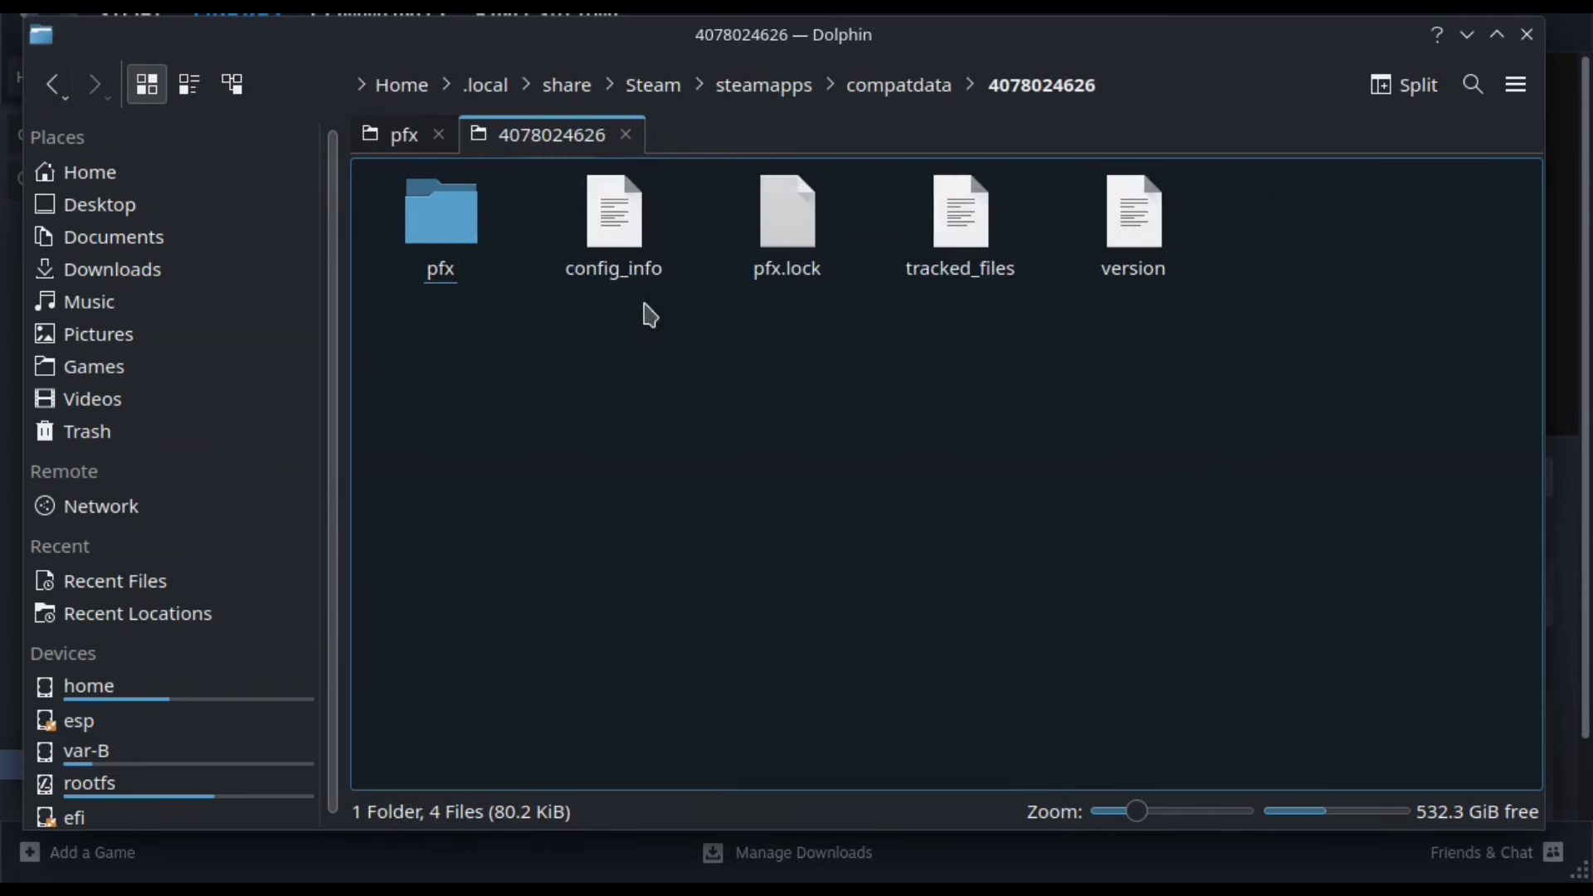
{"action": "left_click", "coordinate": [437, 253]}
{"action": "left_click", "coordinate": [624, 212]}
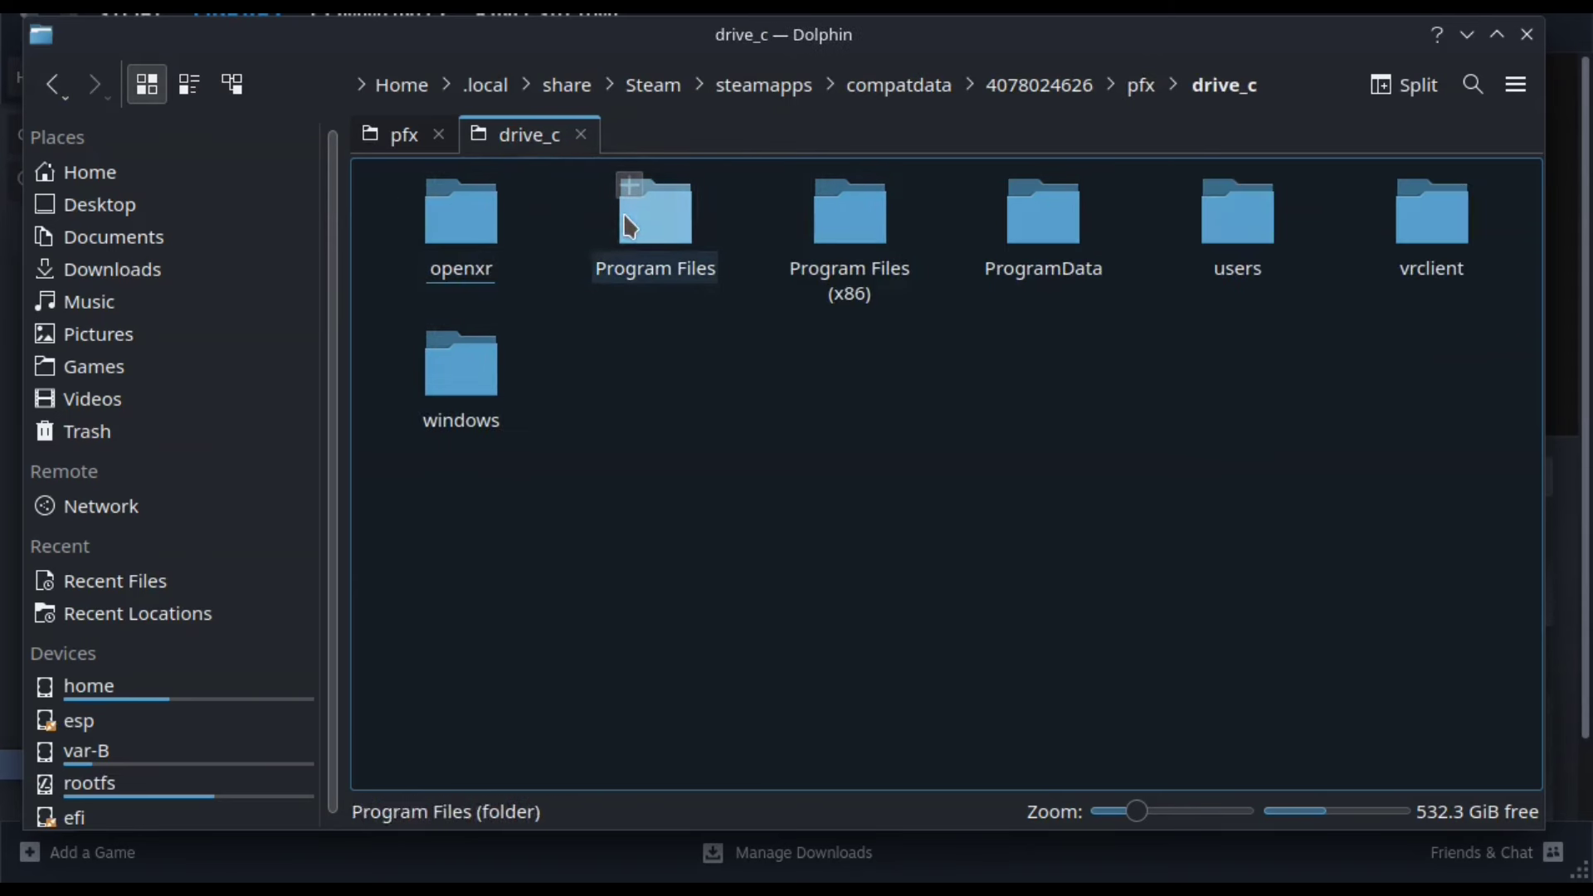
{"action": "left_click", "coordinate": [850, 276]}
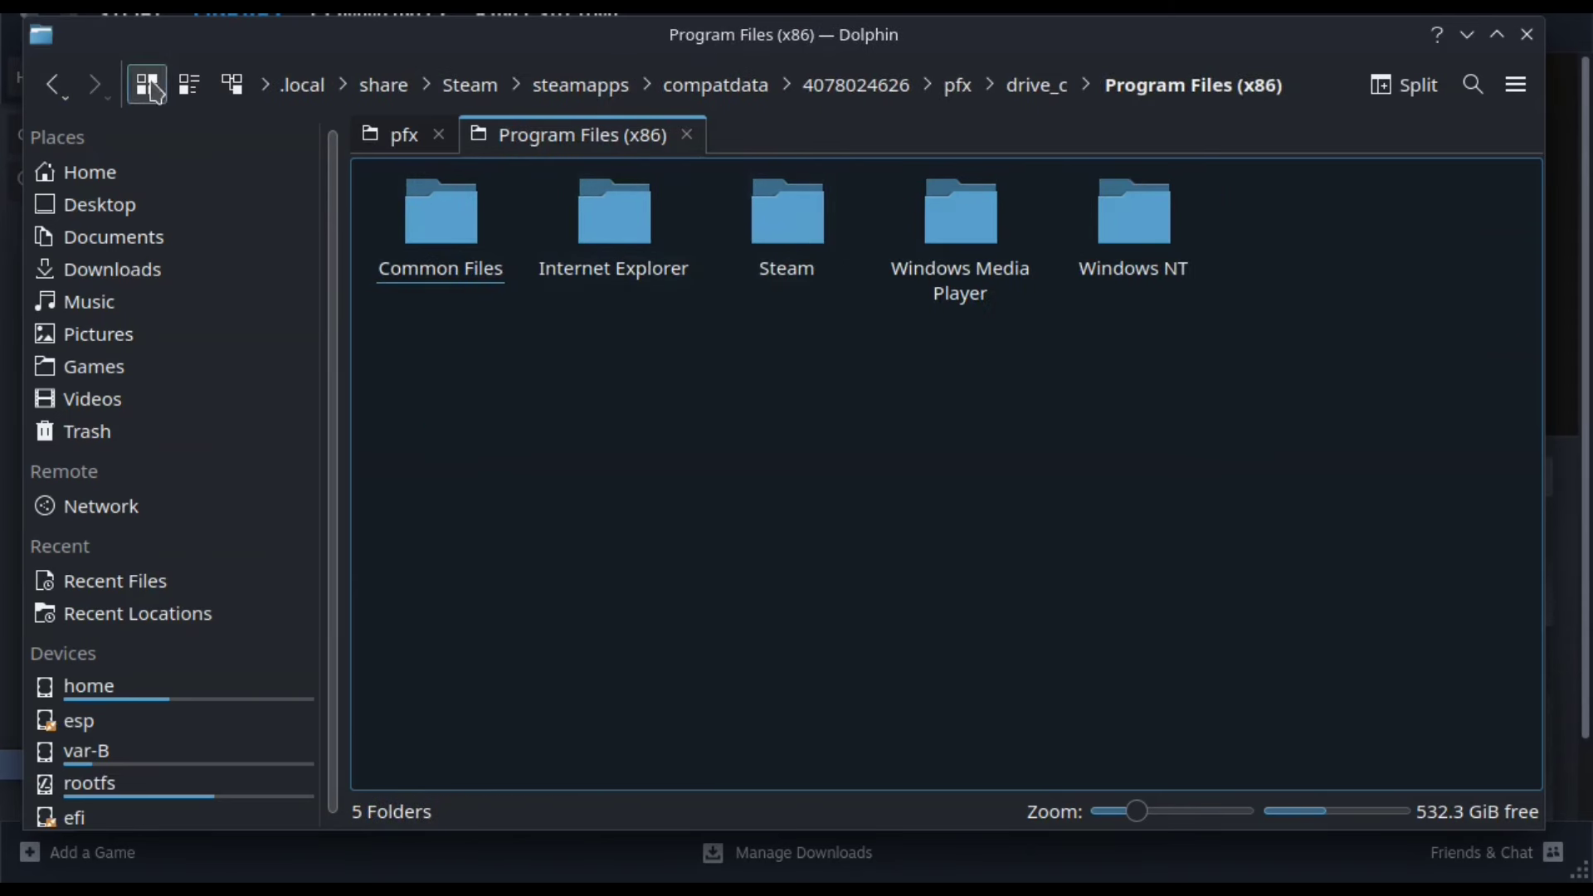
{"action": "left_click", "coordinate": [49, 84]}
{"action": "left_click", "coordinate": [50, 84]}
{"action": "left_click", "coordinate": [50, 84]}
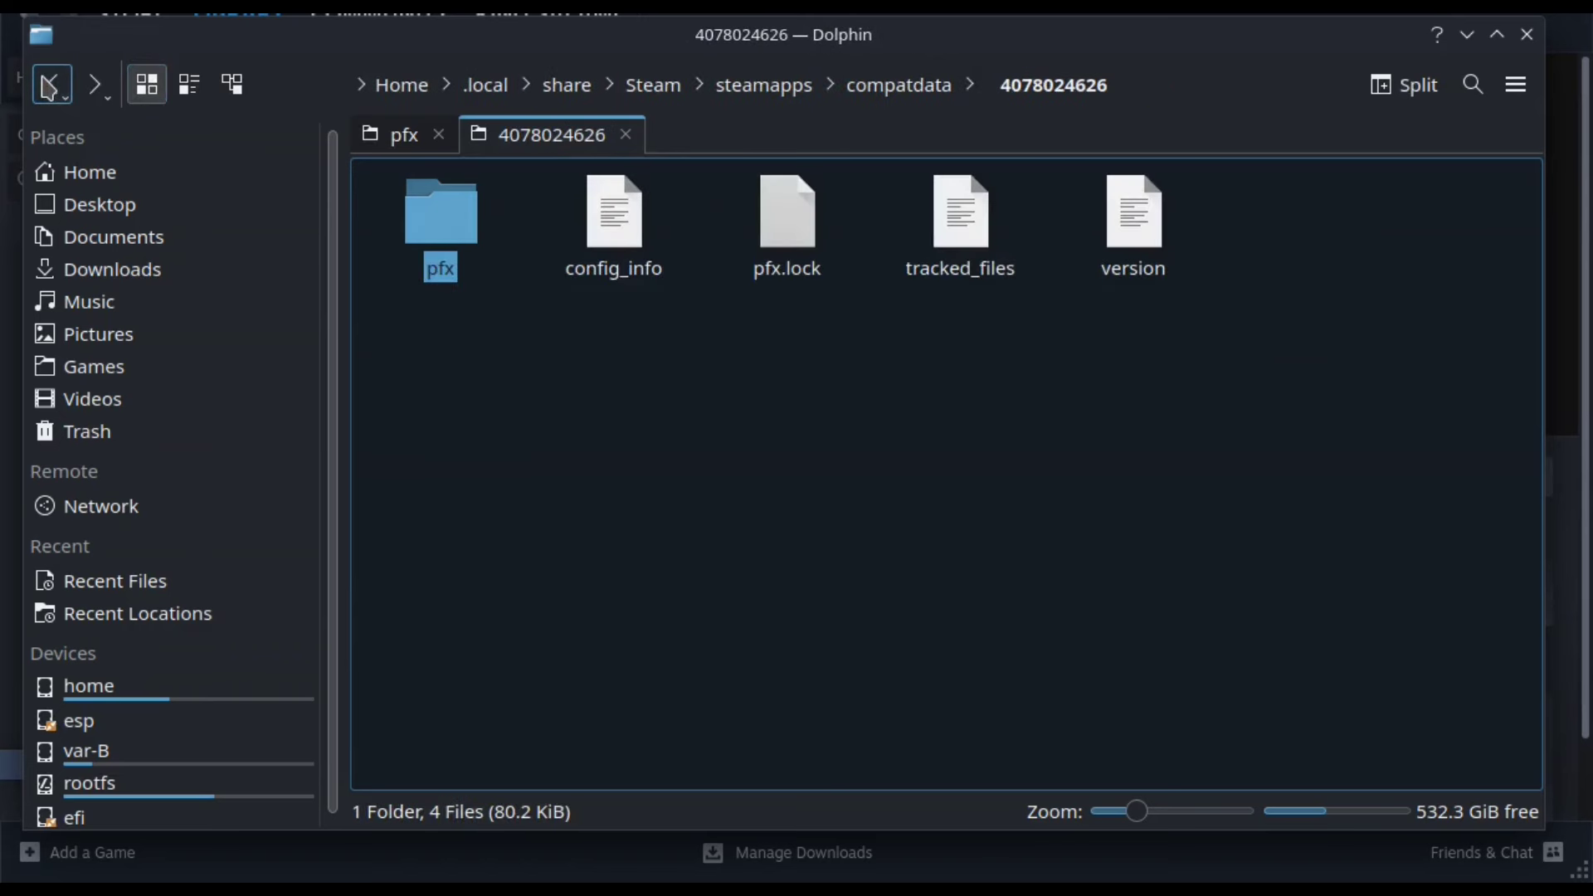
{"action": "left_click", "coordinate": [50, 85]}
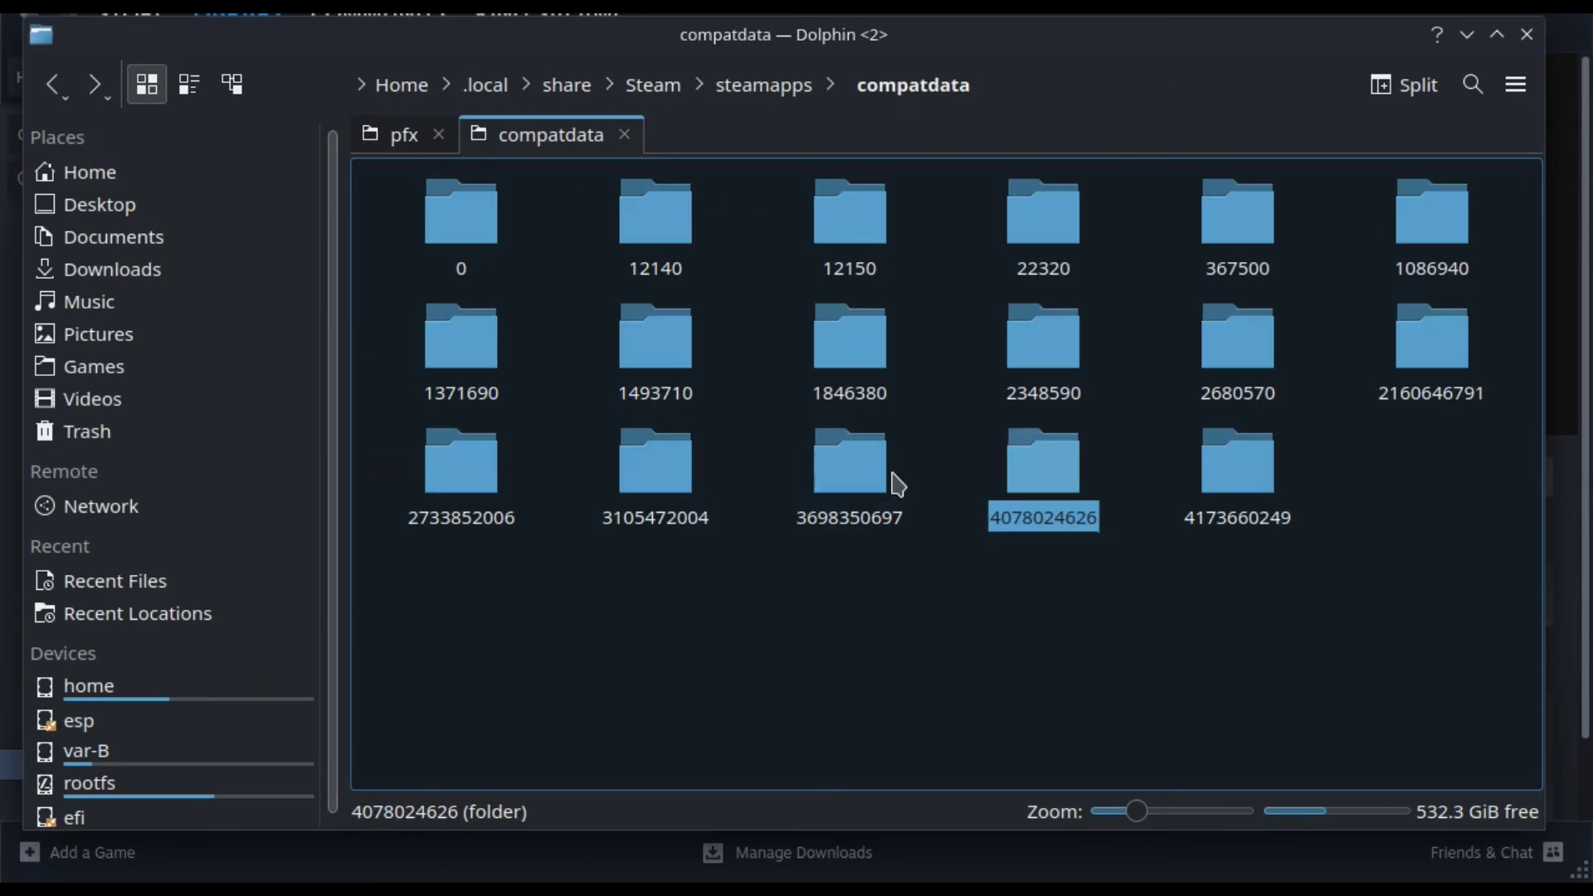
{"action": "double_click", "coordinate": [883, 497]}
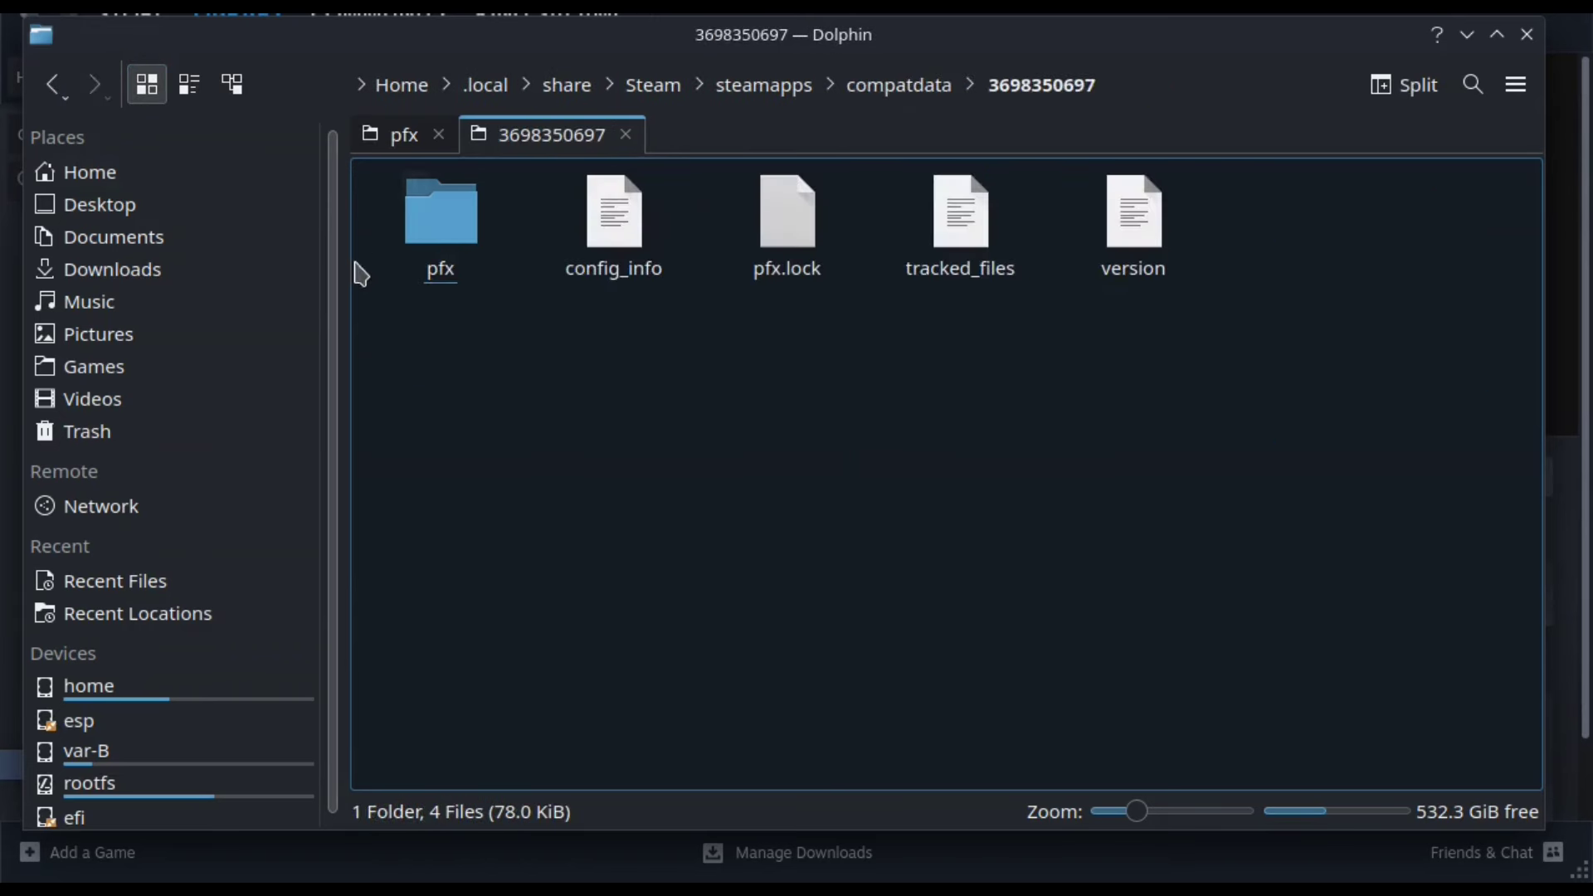
{"action": "left_click", "coordinate": [425, 253]}
{"action": "double_click", "coordinate": [425, 253]}
{"action": "double_click", "coordinate": [604, 226]}
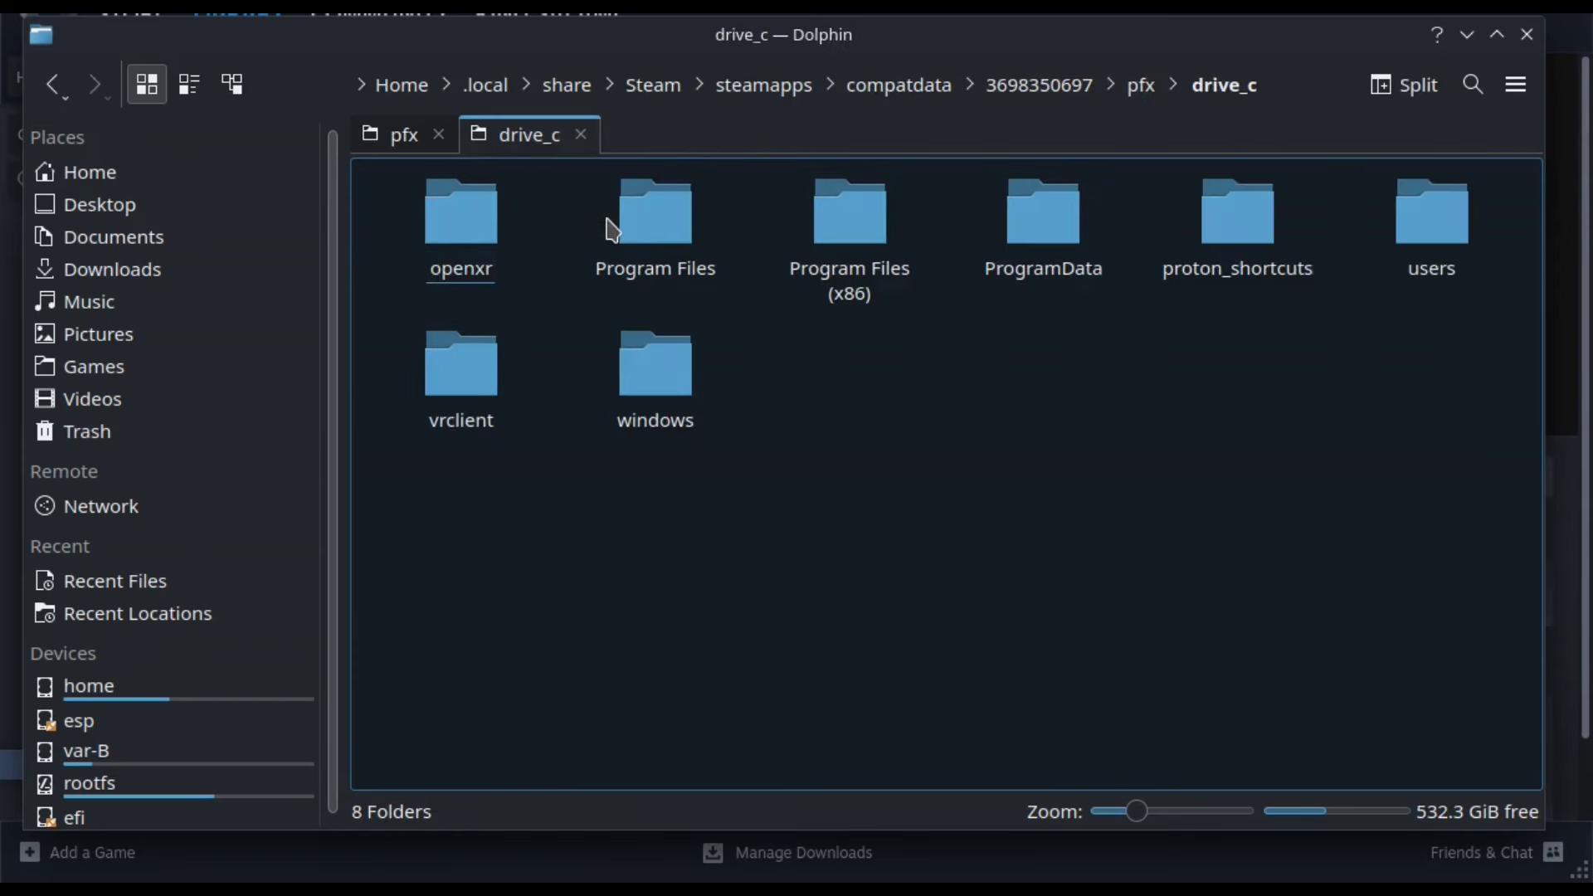
{"action": "double_click", "coordinate": [851, 281]}
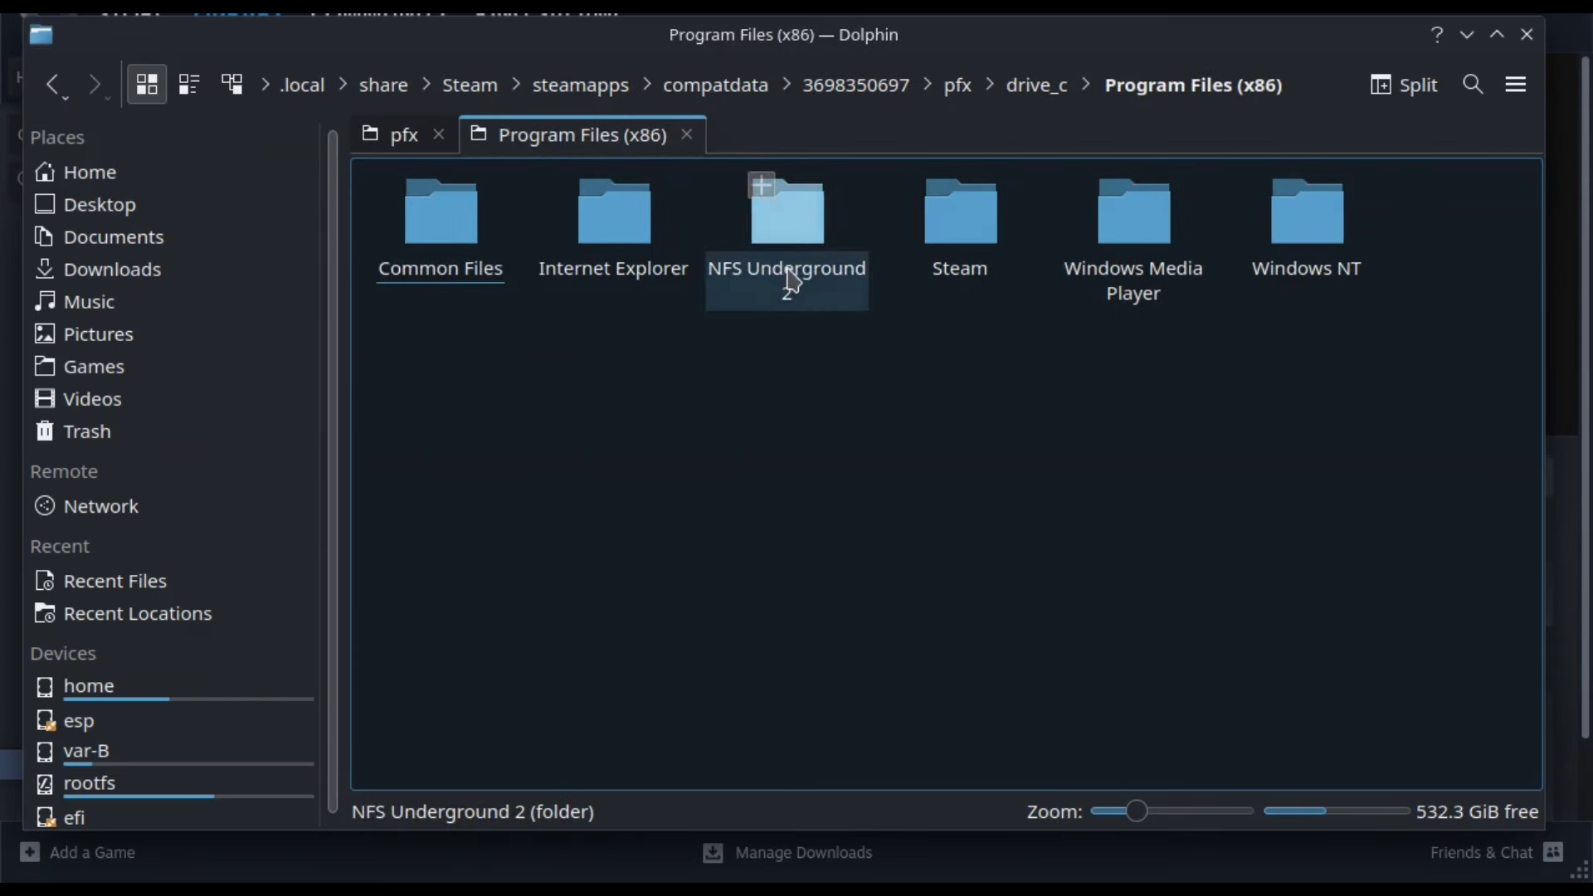
{"action": "double_click", "coordinate": [805, 309]}
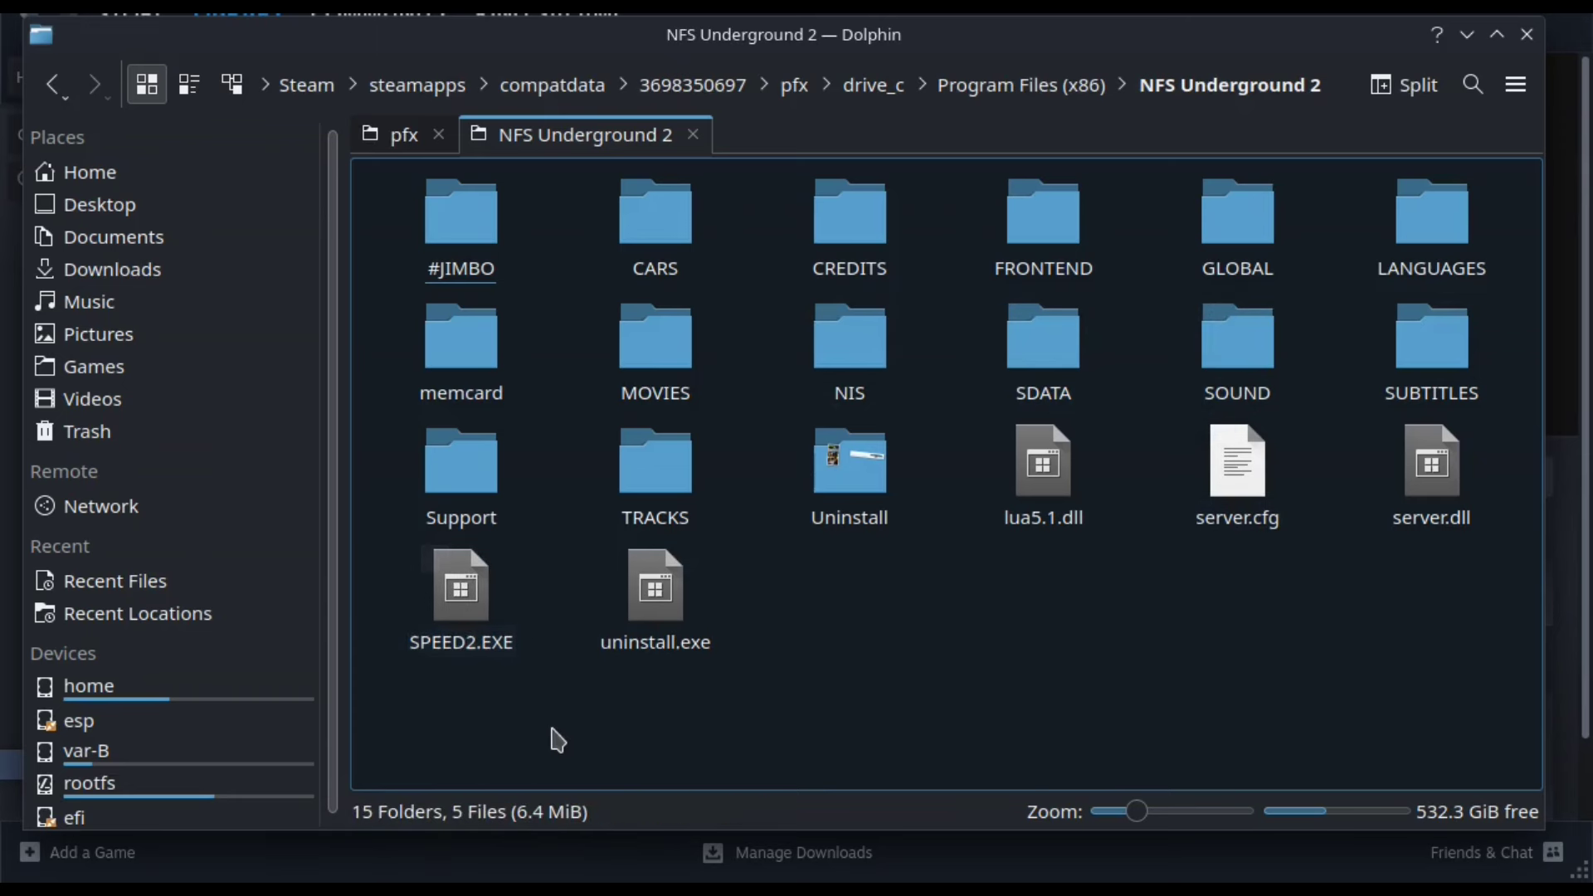
Step: Copy SPEED2.EXE's file path and open the Steam shortcut's properties
{"action": "right_click", "coordinate": [476, 642]}
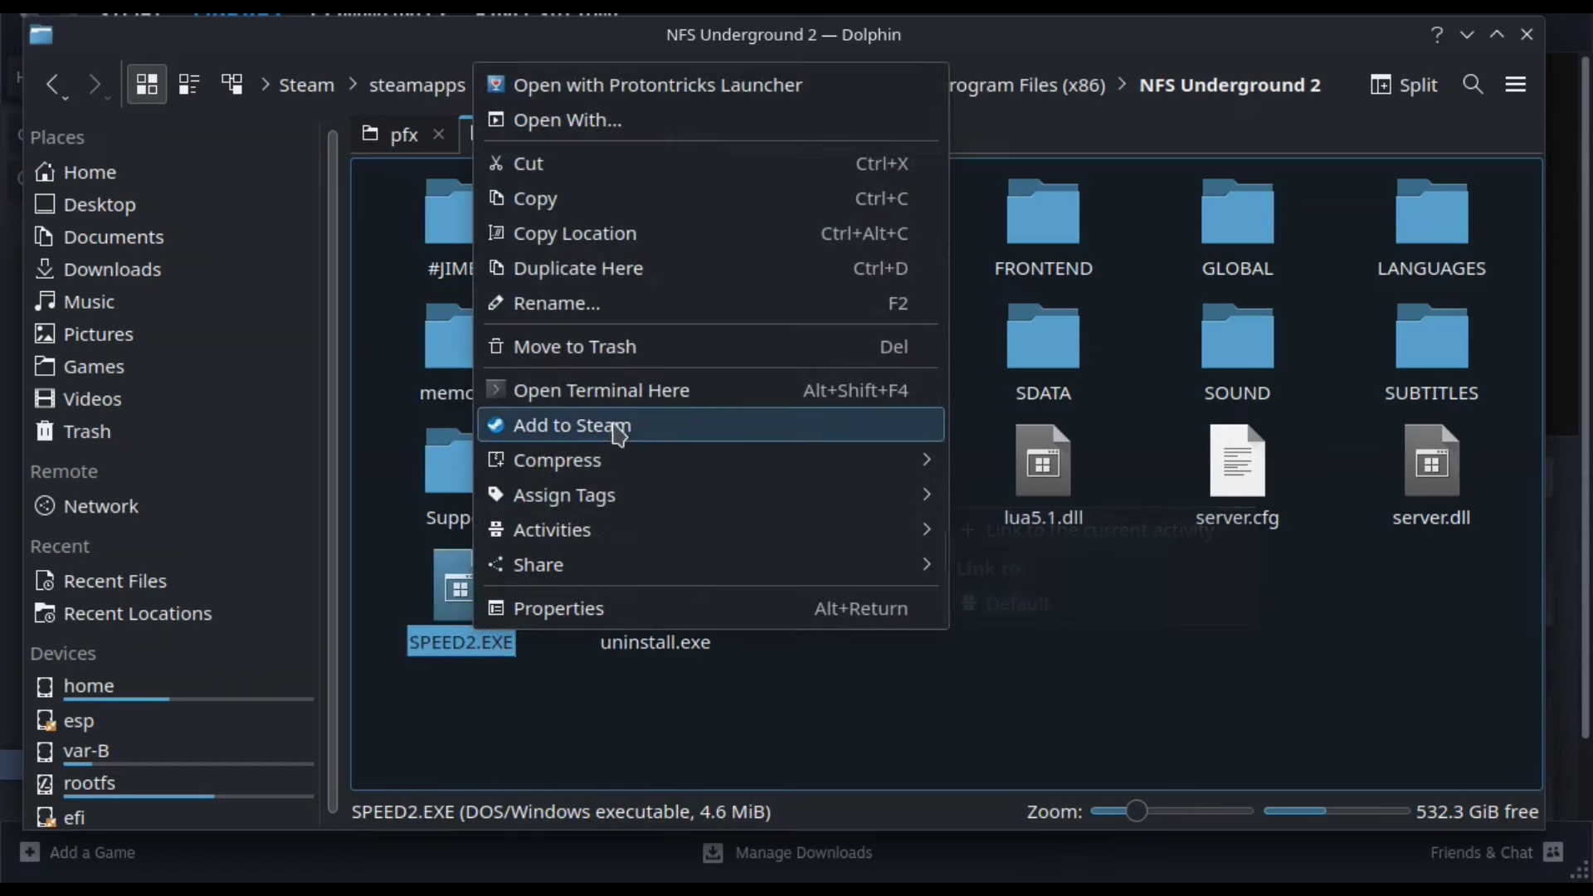
{"action": "left_click", "coordinate": [672, 239]}
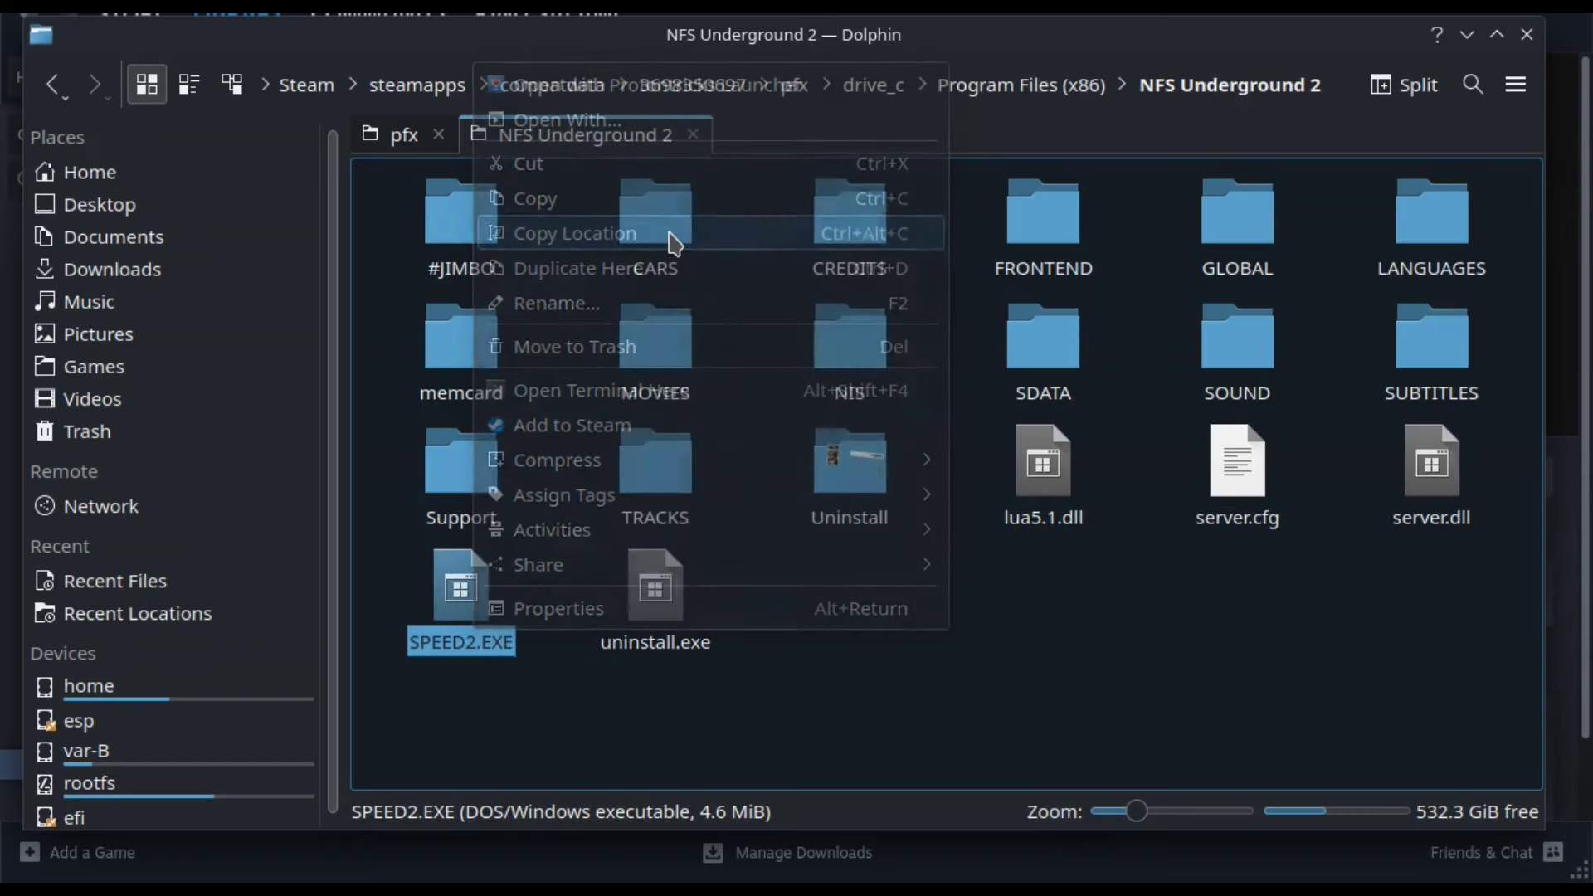
{"action": "left_click", "coordinate": [527, 861]}
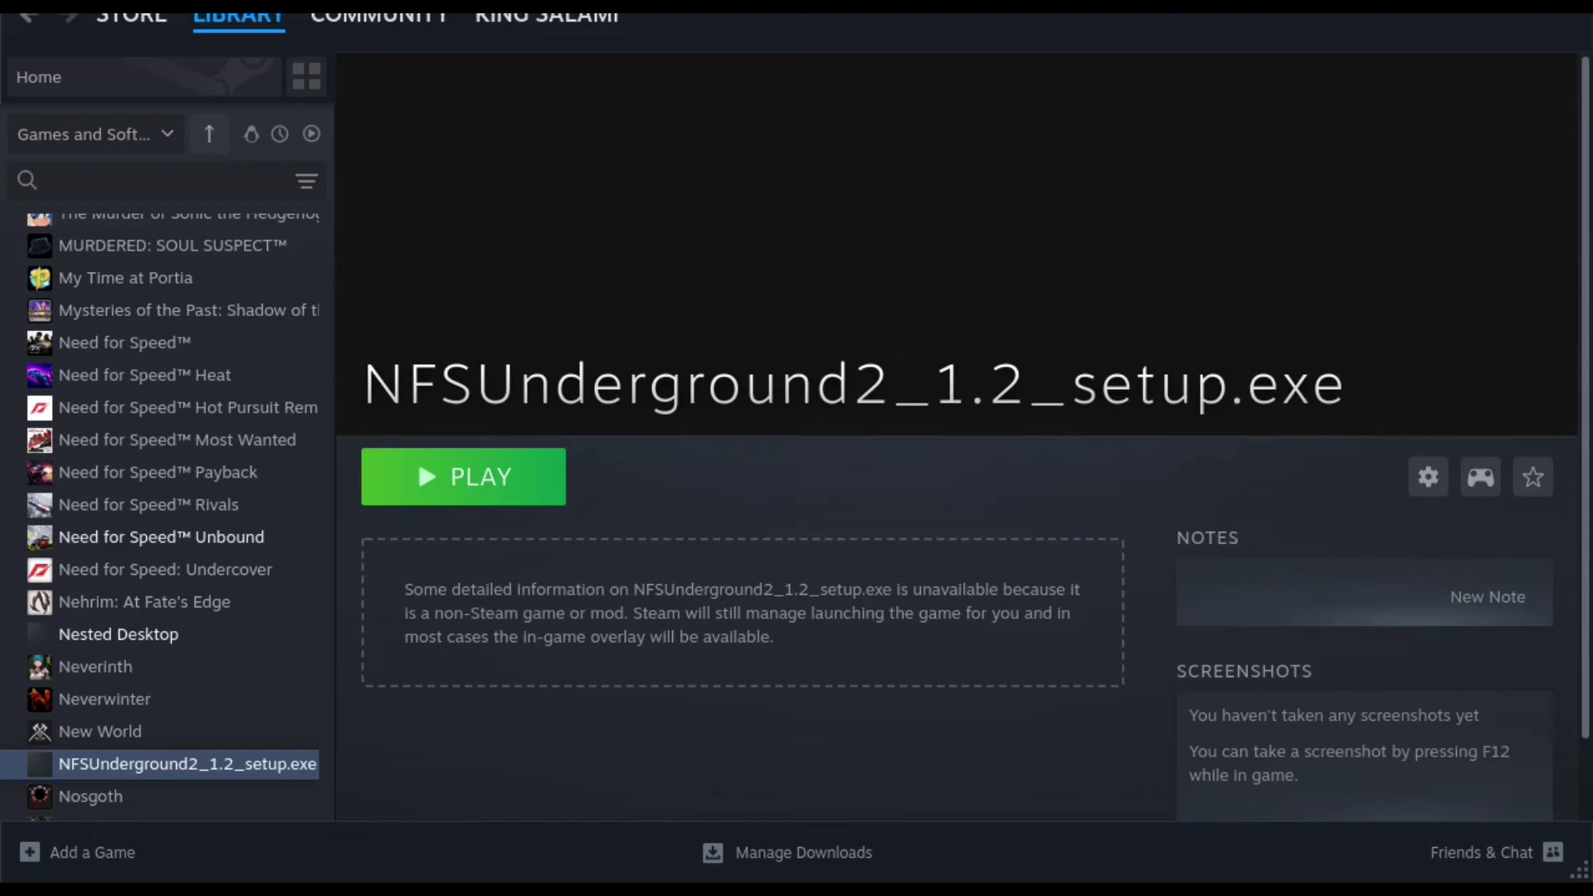
{"action": "left_click", "coordinate": [1427, 473]}
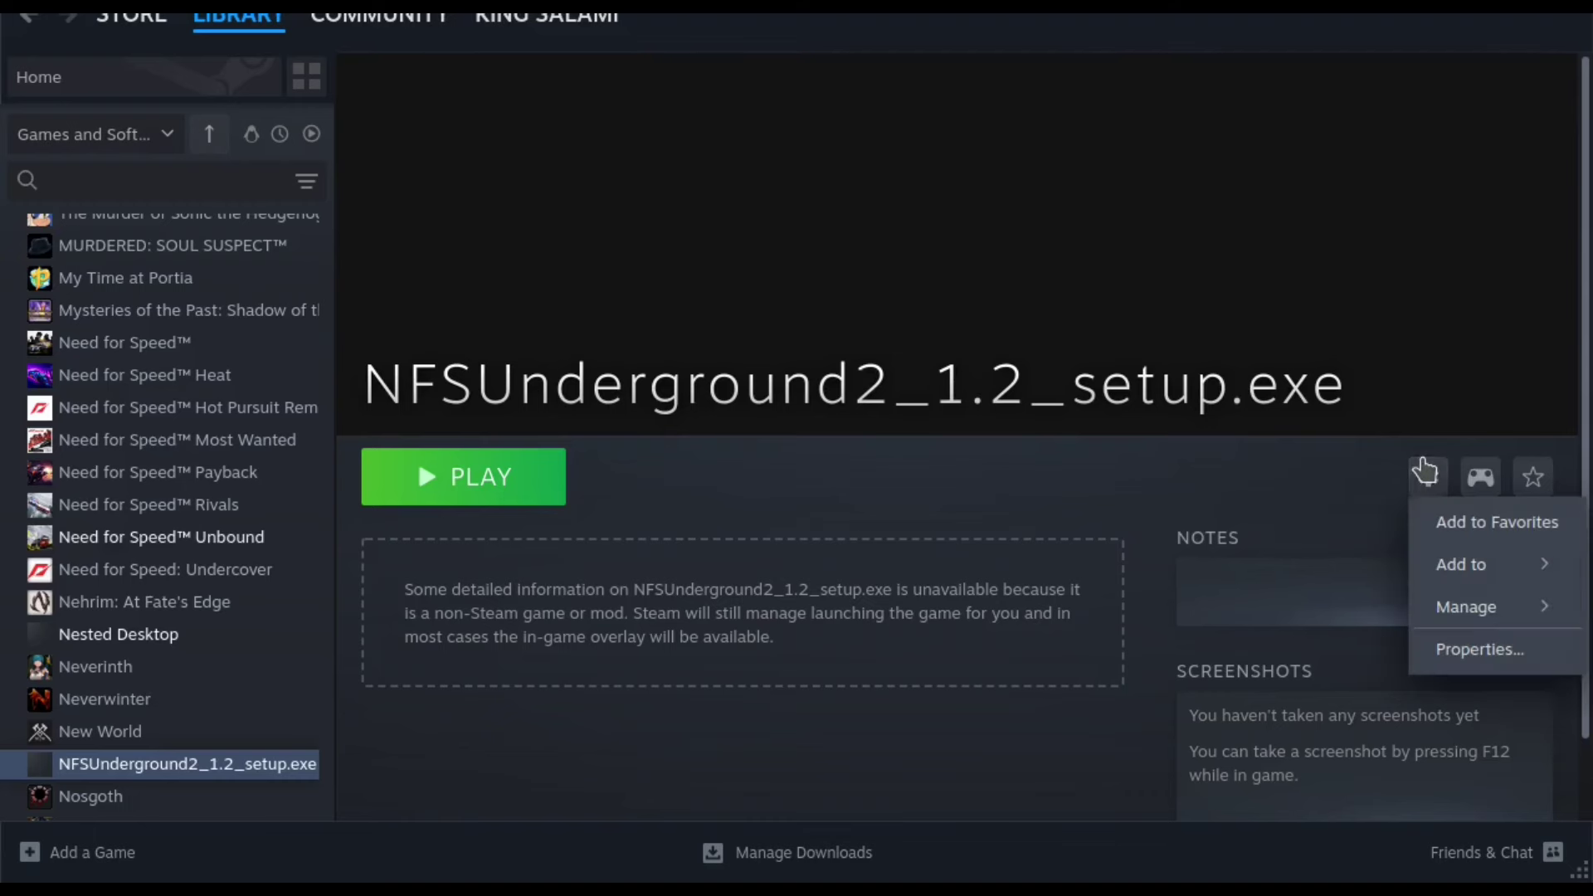
{"action": "left_click", "coordinate": [1480, 650]}
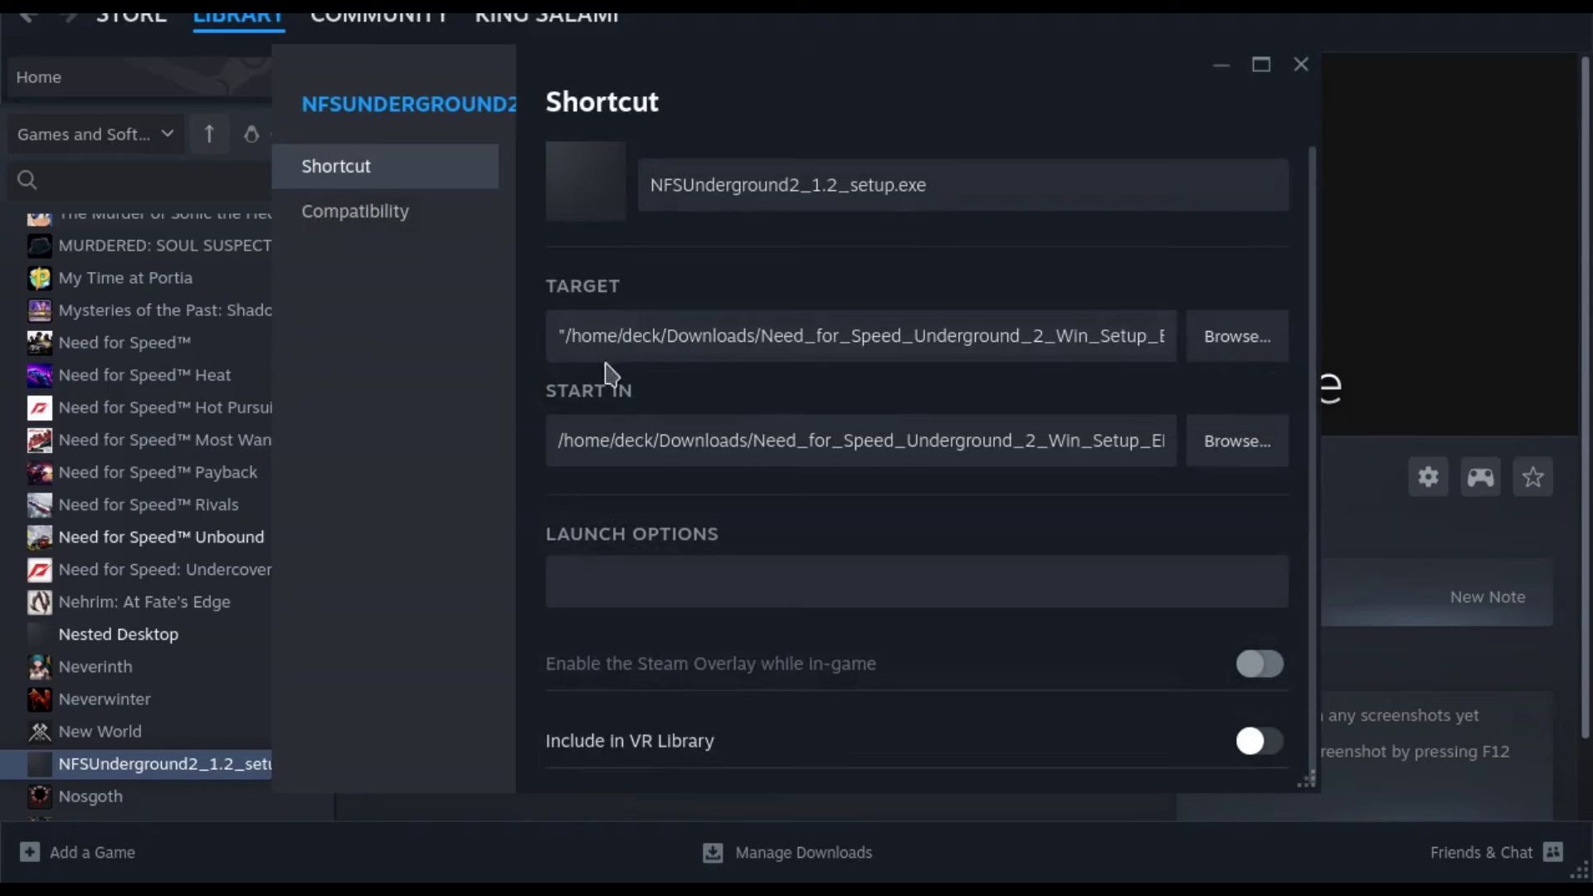
Step: Replace the shortcut's Target with the pasted SPEED2.EXE path
{"action": "left_click_drag", "start_coordinate": [568, 336], "coordinate": [1085, 331]}
{"action": "left_click", "coordinate": [1103, 319]}
{"action": "triple_click", "coordinate": [1153, 326]}
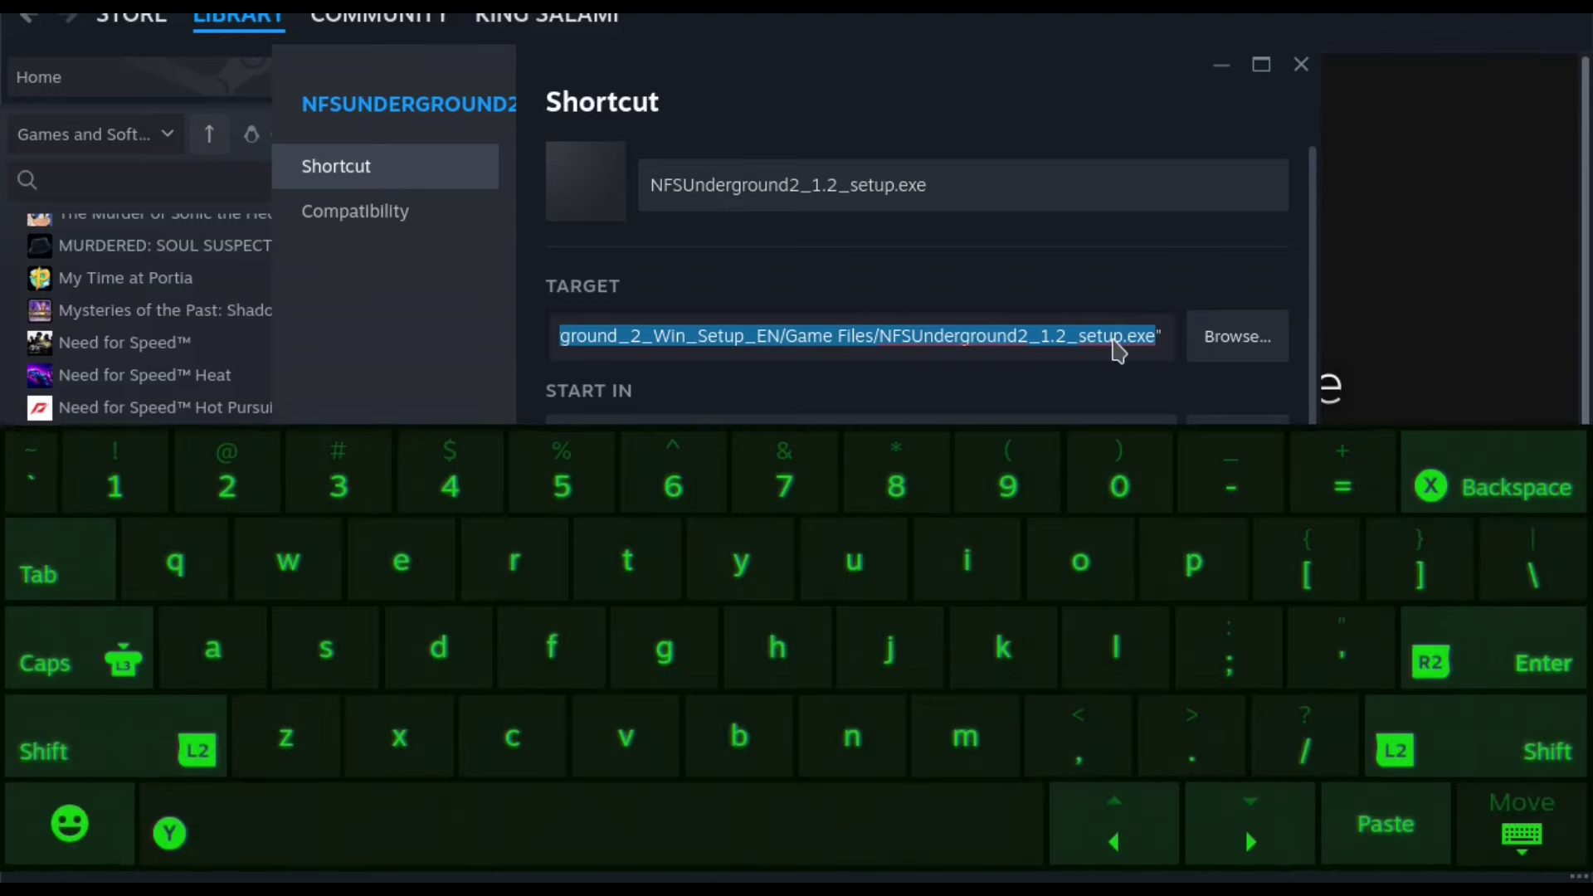
{"action": "key", "text": "BackSpace"}
{"action": "key", "text": "Escape"}
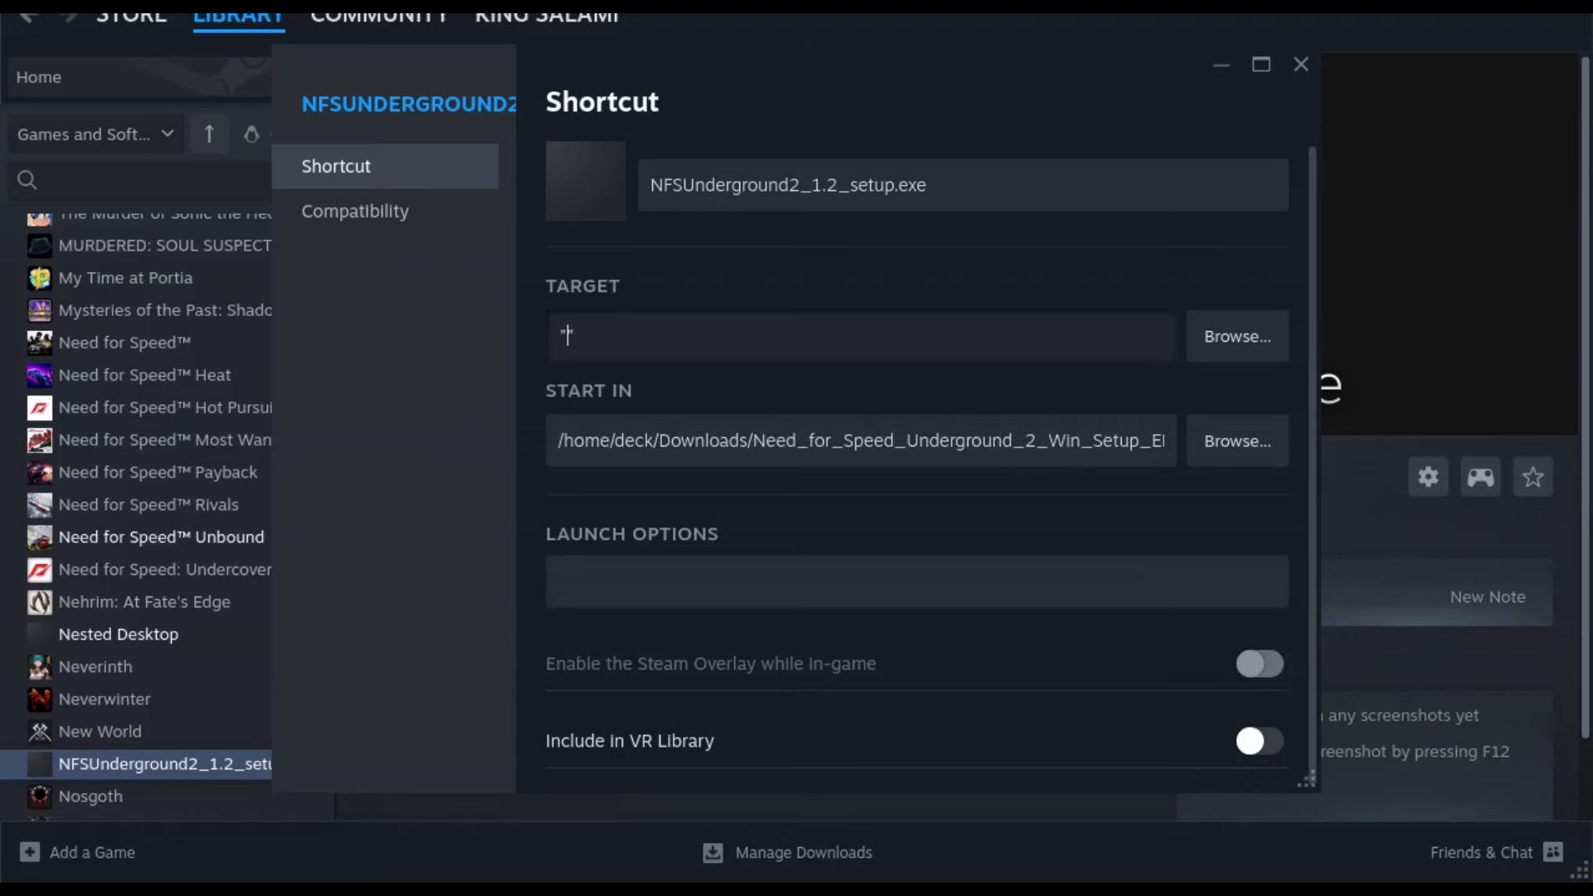
{"action": "right_click", "coordinate": [568, 341]}
{"action": "left_click", "coordinate": [585, 363]}
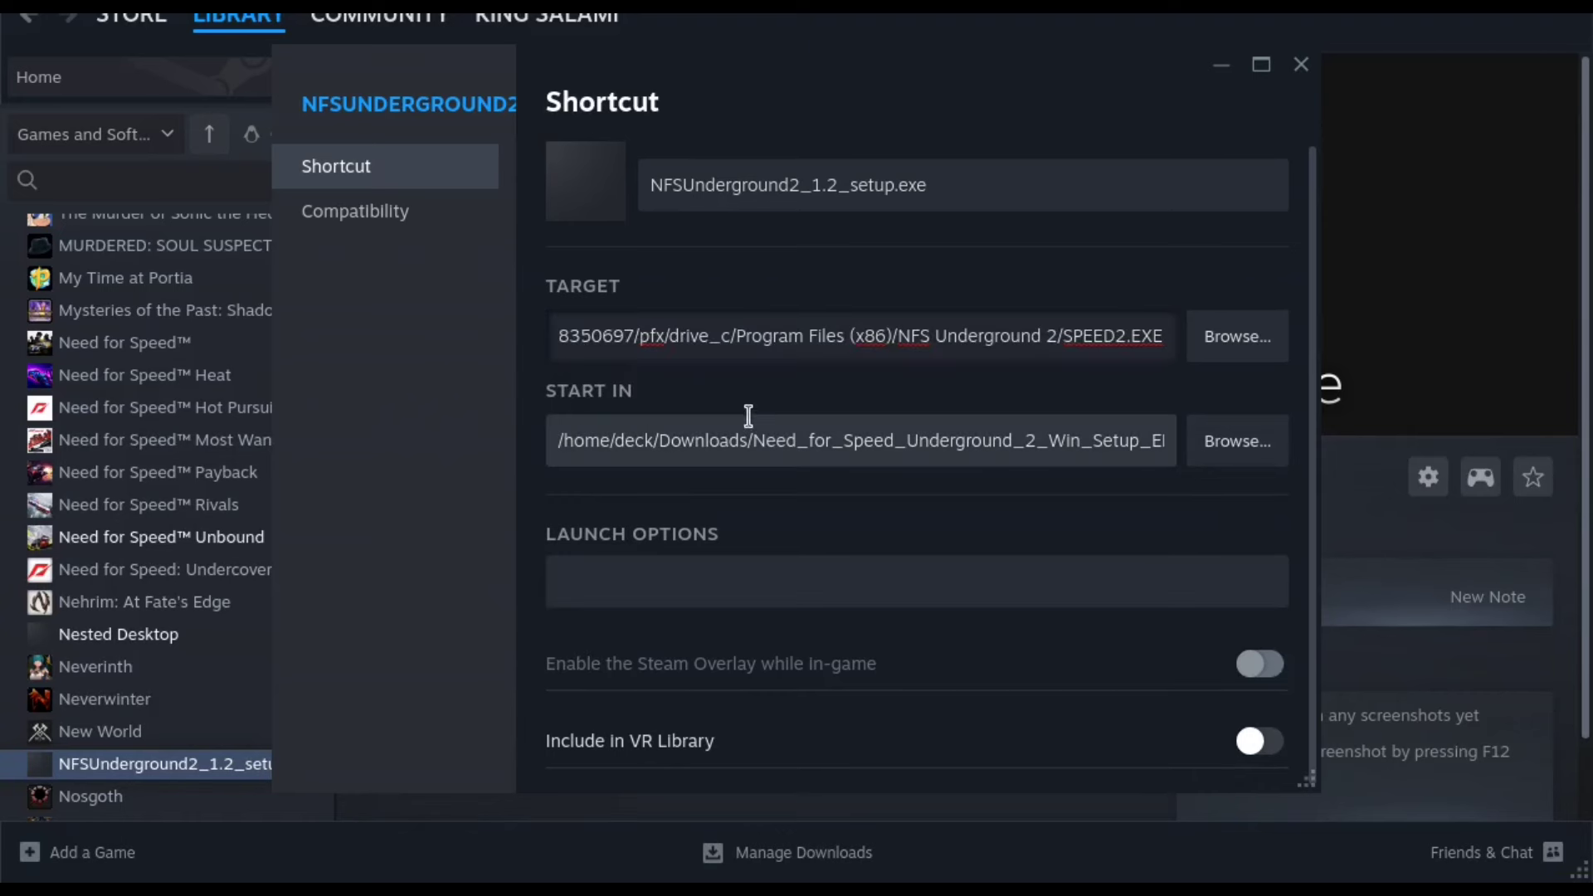
{"action": "left_click_drag", "start_coordinate": [1083, 336], "coordinate": [1322, 343]}
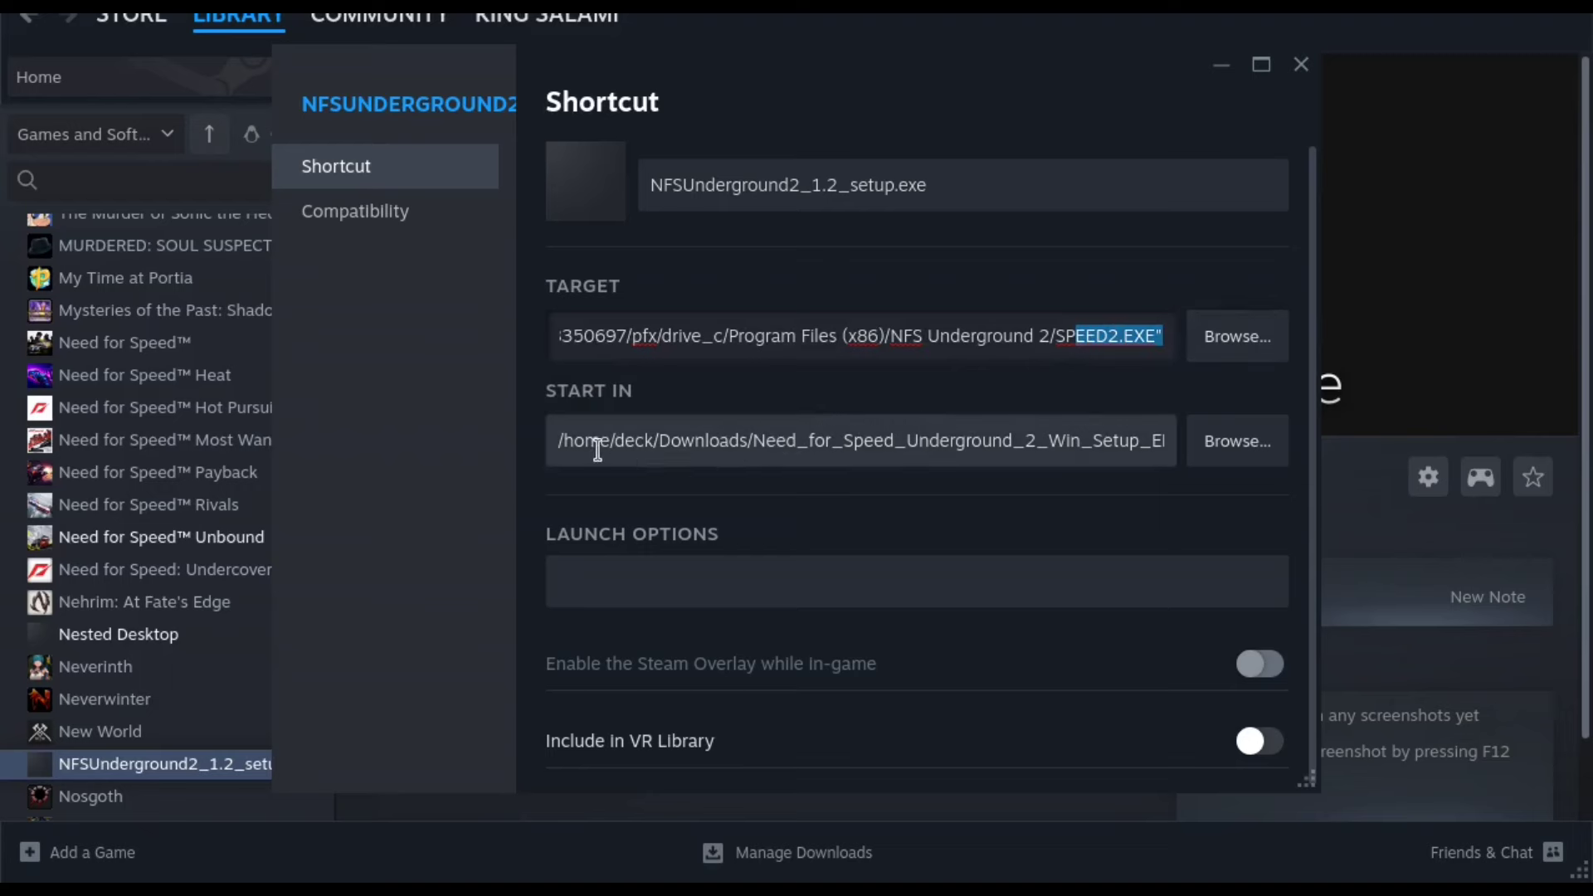
Step: Set START IN to the NFS Underground 2 folder path copied from Dolphin
{"action": "key", "text": "alt+Tab"}
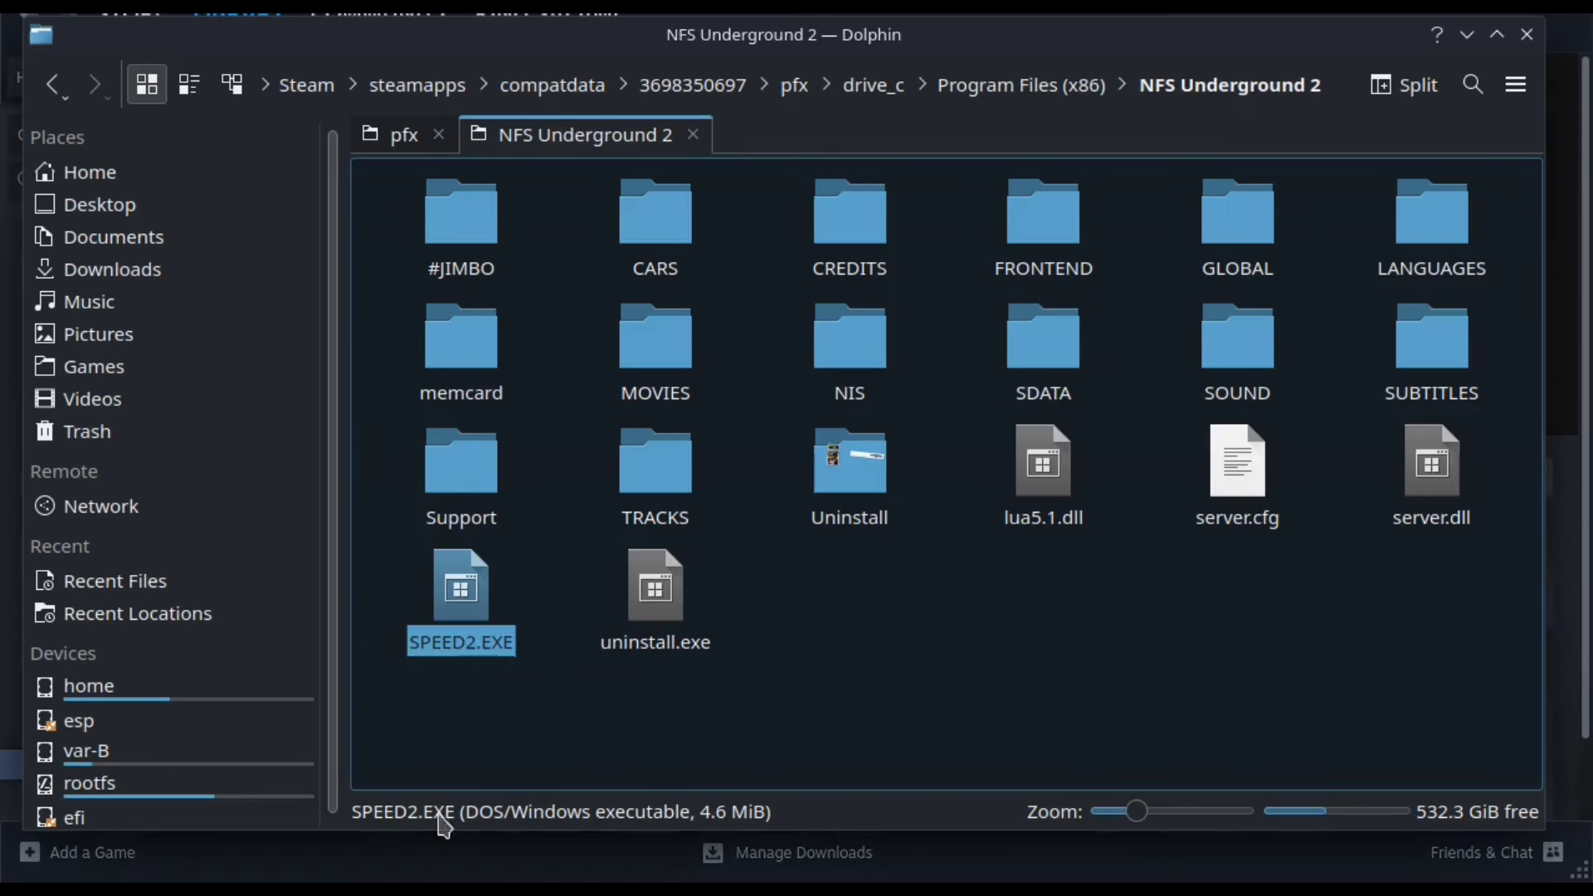
{"action": "right_click", "coordinate": [1213, 95]}
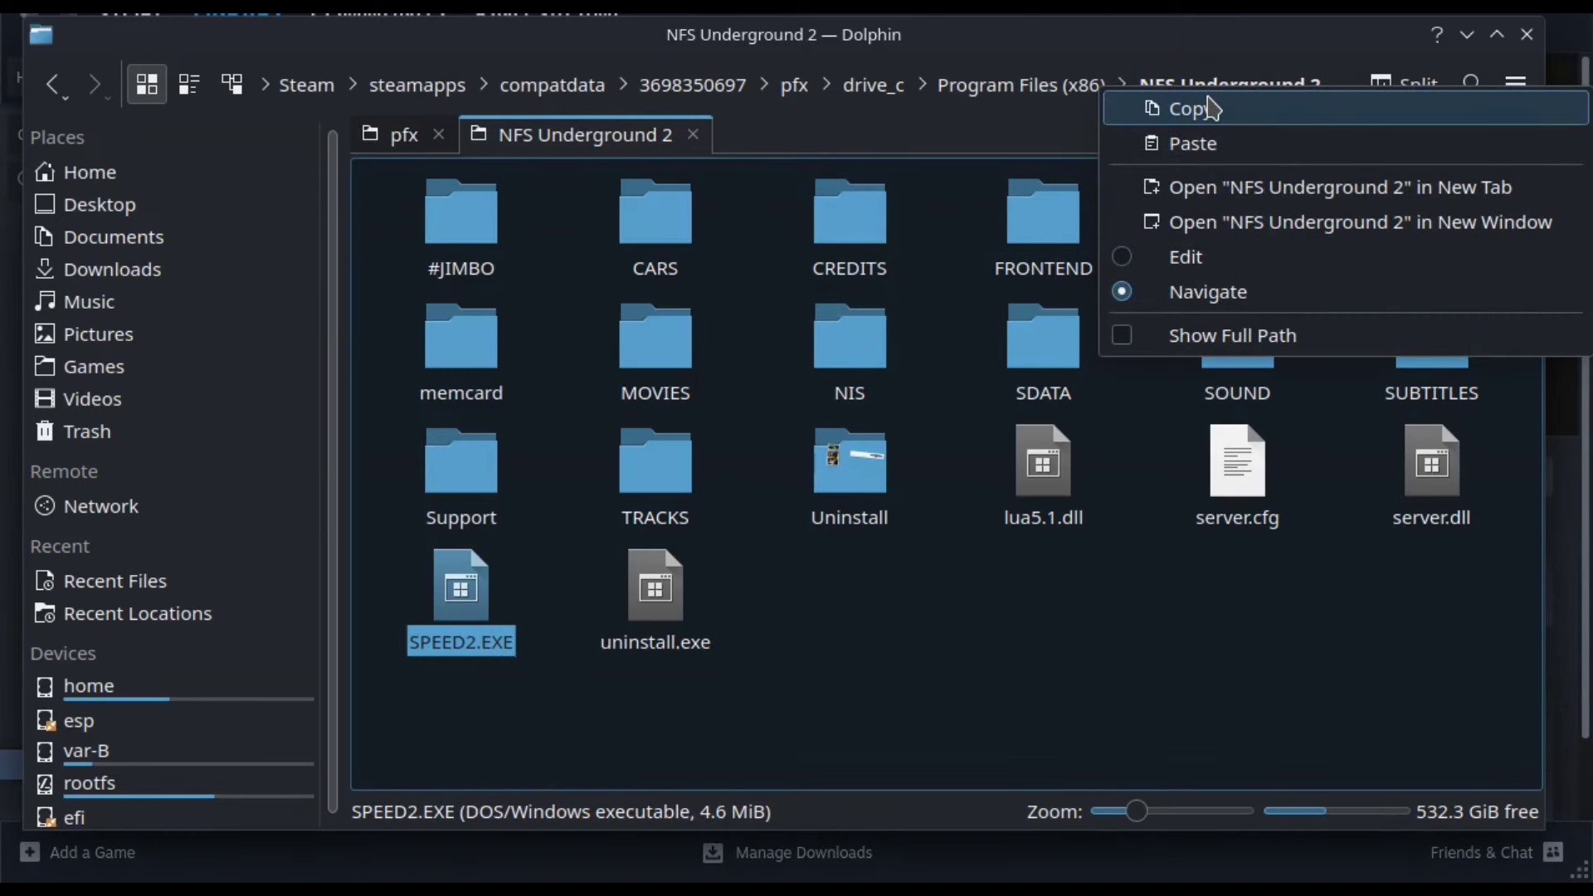
{"action": "left_click", "coordinate": [1211, 108]}
{"action": "key", "text": "alt+Tab"}
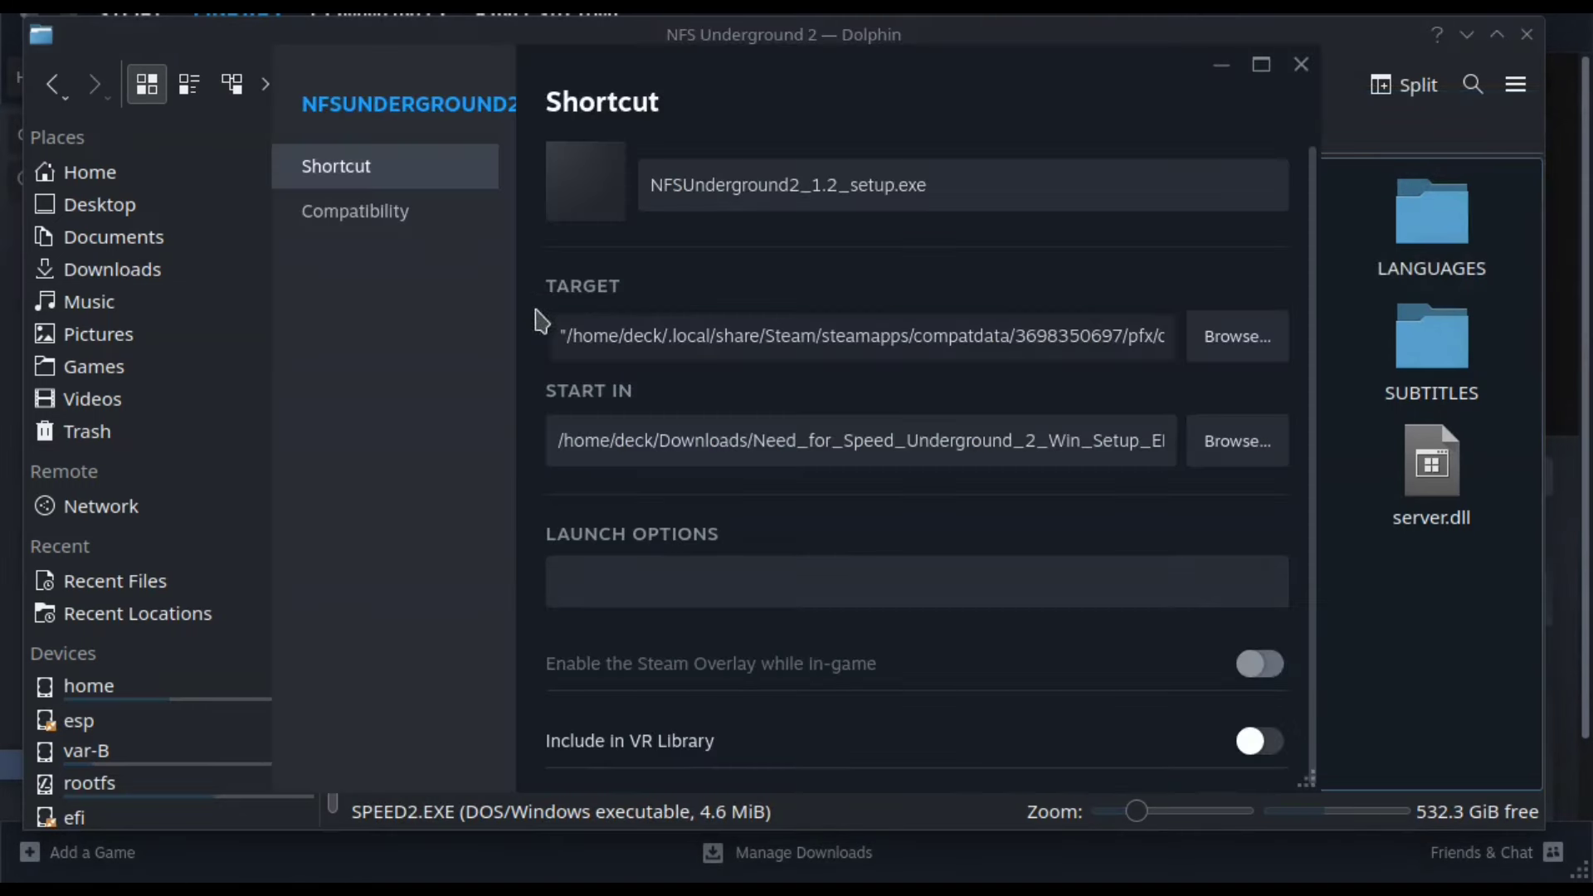
{"action": "left_click", "coordinate": [577, 434]}
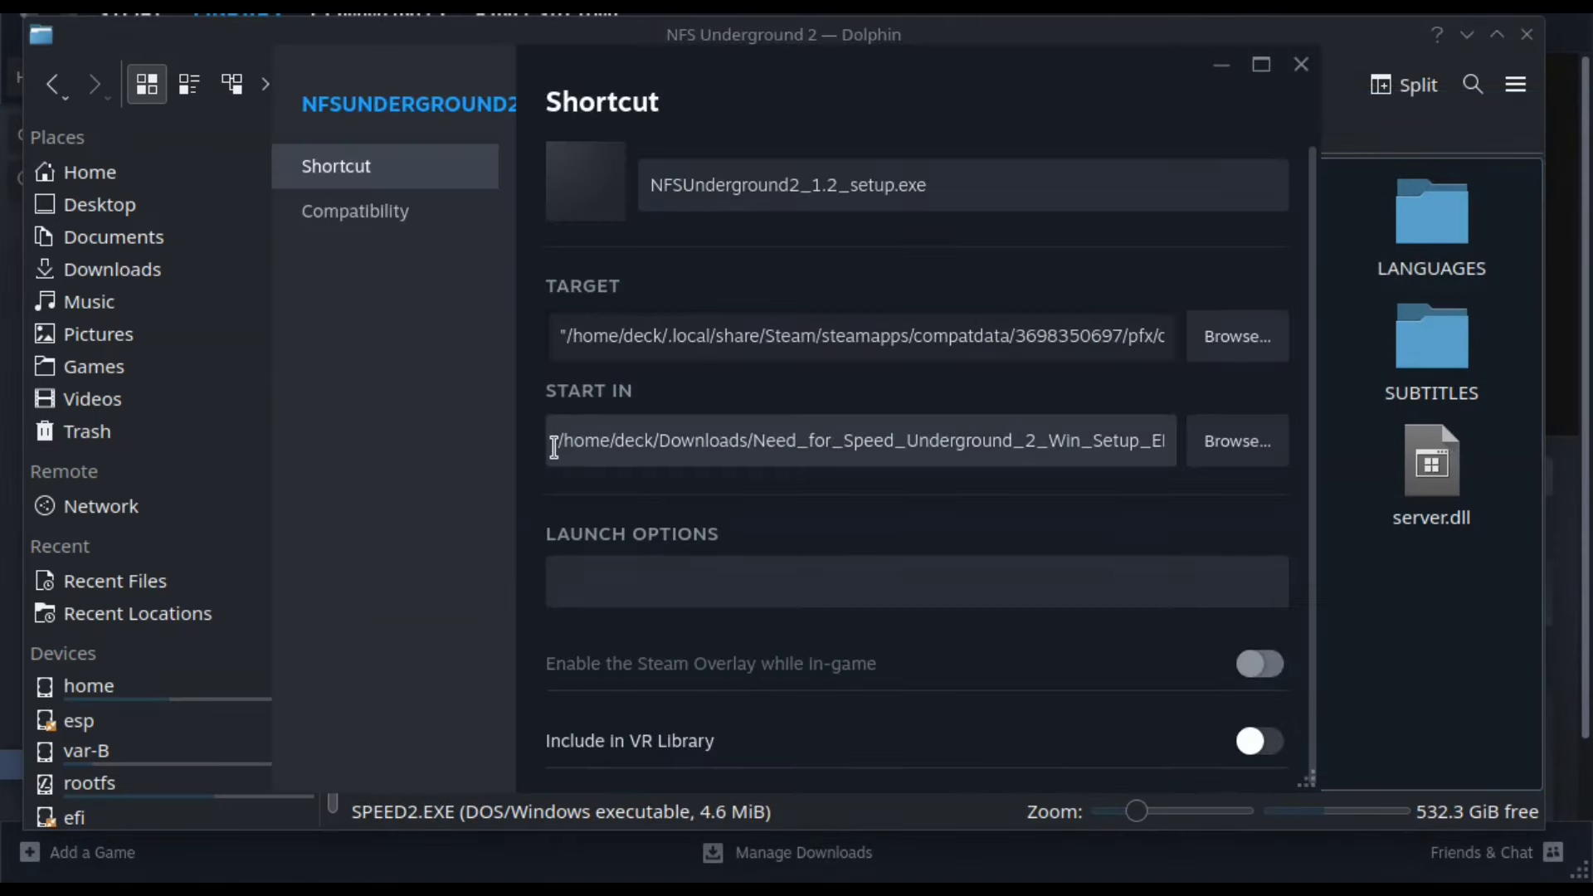
{"action": "key", "text": "ctrl+a"}
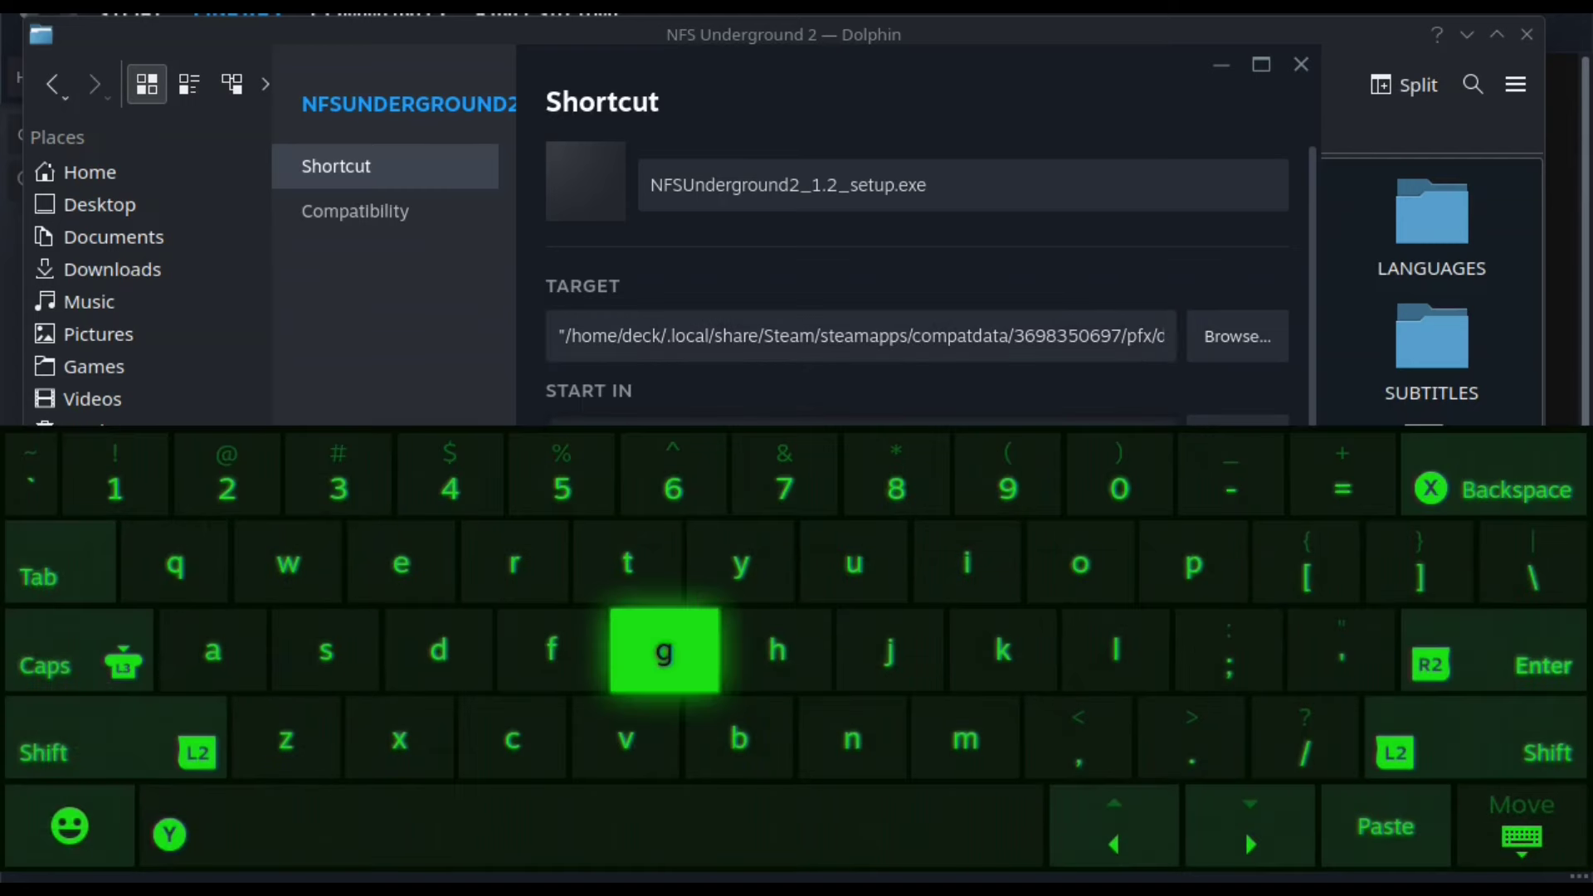
{"action": "key", "text": "BackSpace"}
{"action": "right_click", "coordinate": [873, 443]}
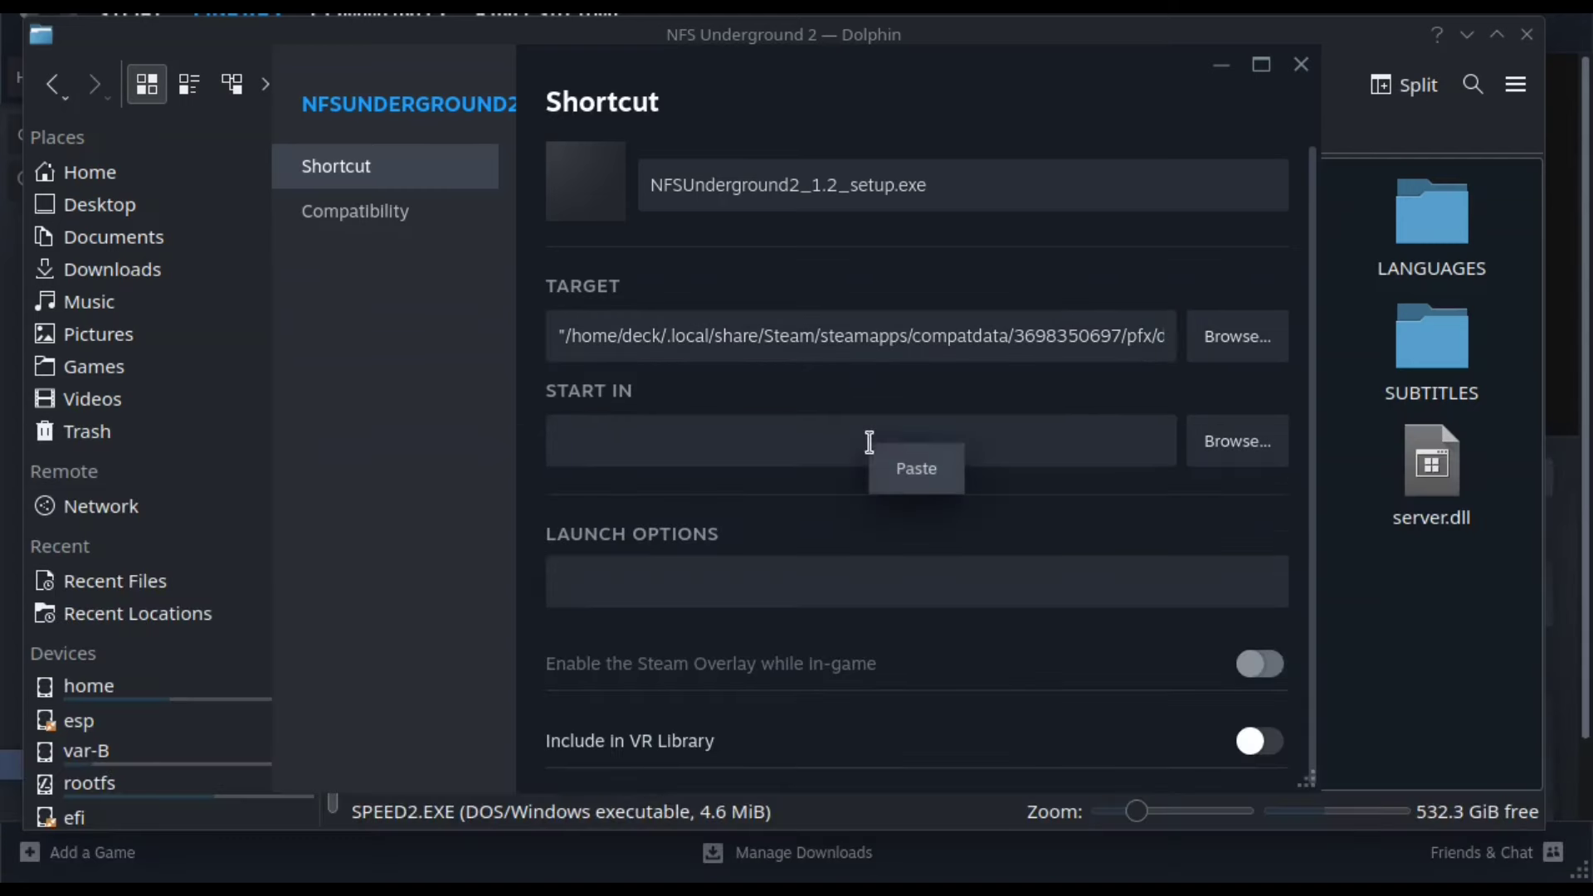
{"action": "left_click", "coordinate": [881, 483]}
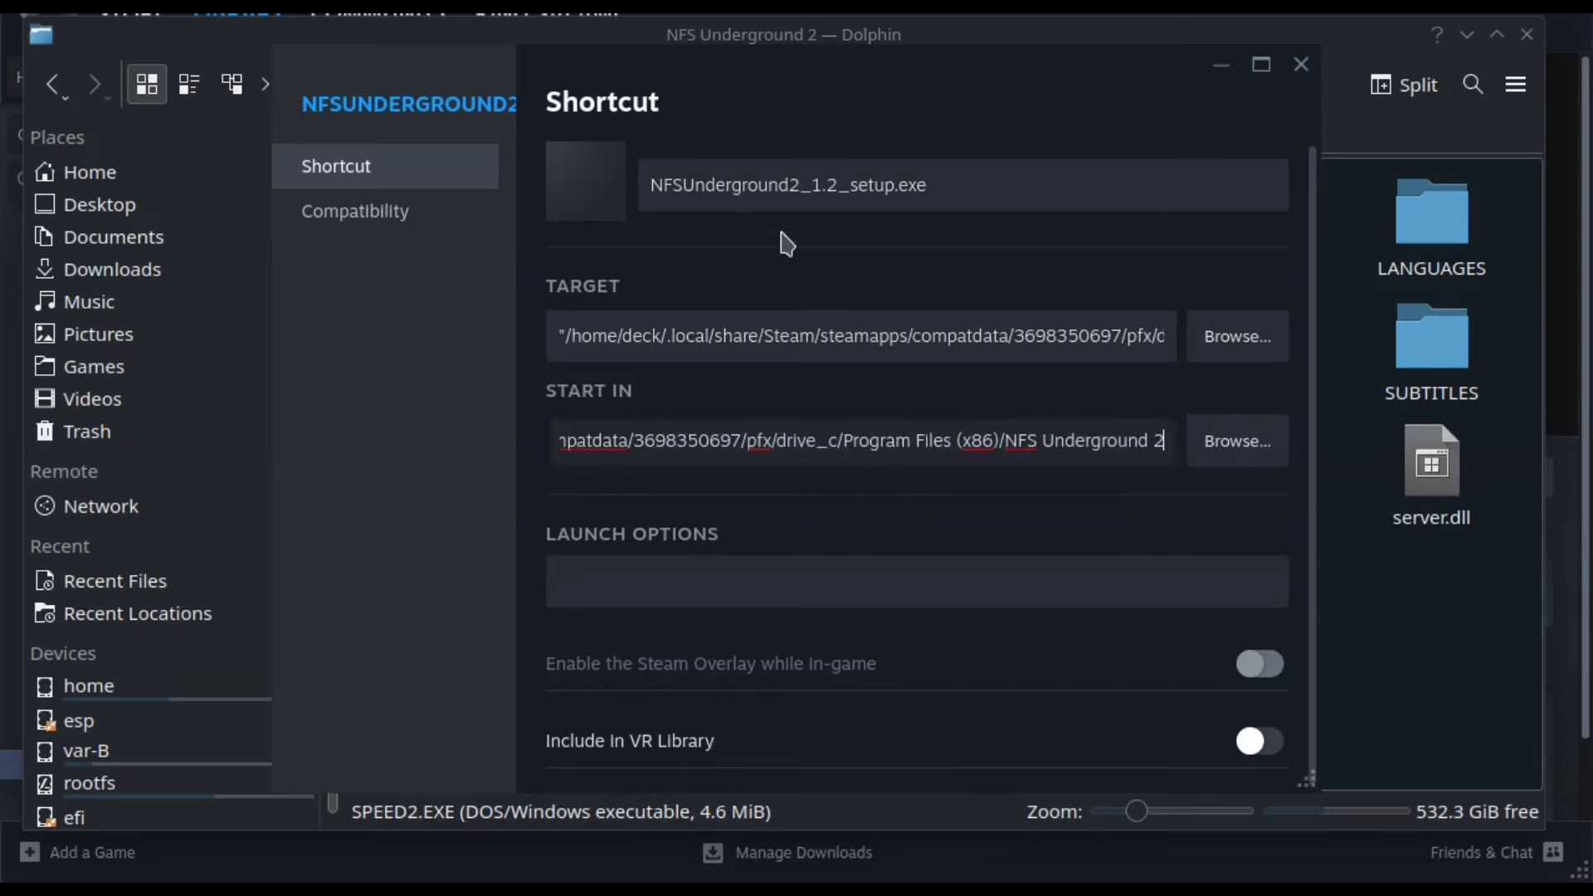
Step: Trim the shortcut name to NFSUnderground2 and close its properties
{"action": "left_click", "coordinate": [802, 187]}
{"action": "left_click_drag", "start_coordinate": [802, 188], "coordinate": [948, 191]}
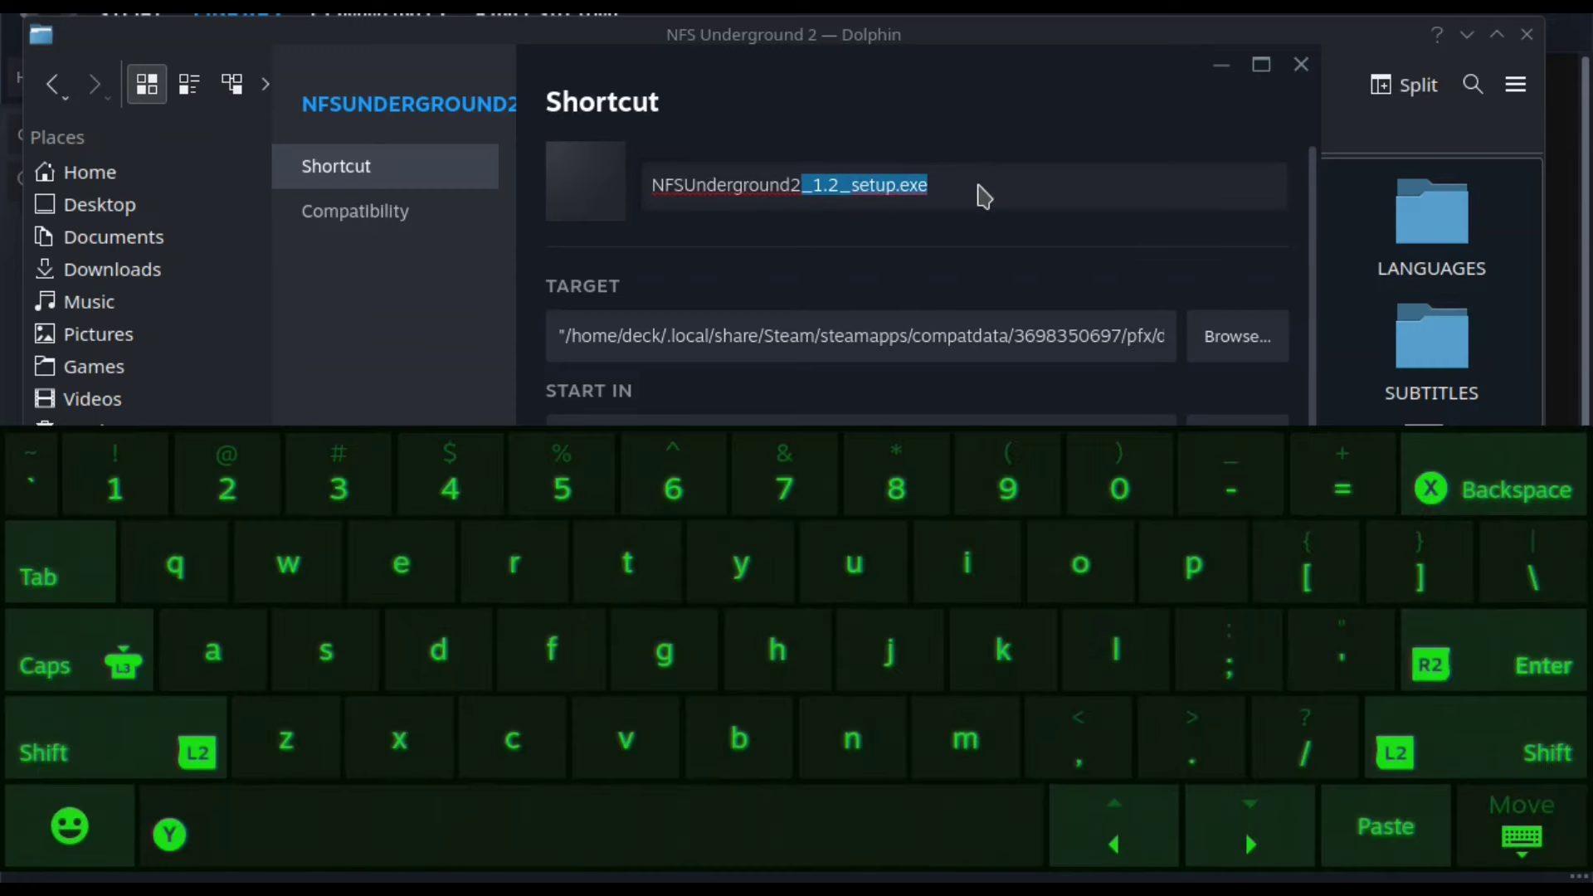
{"action": "key", "text": "BackSpace"}
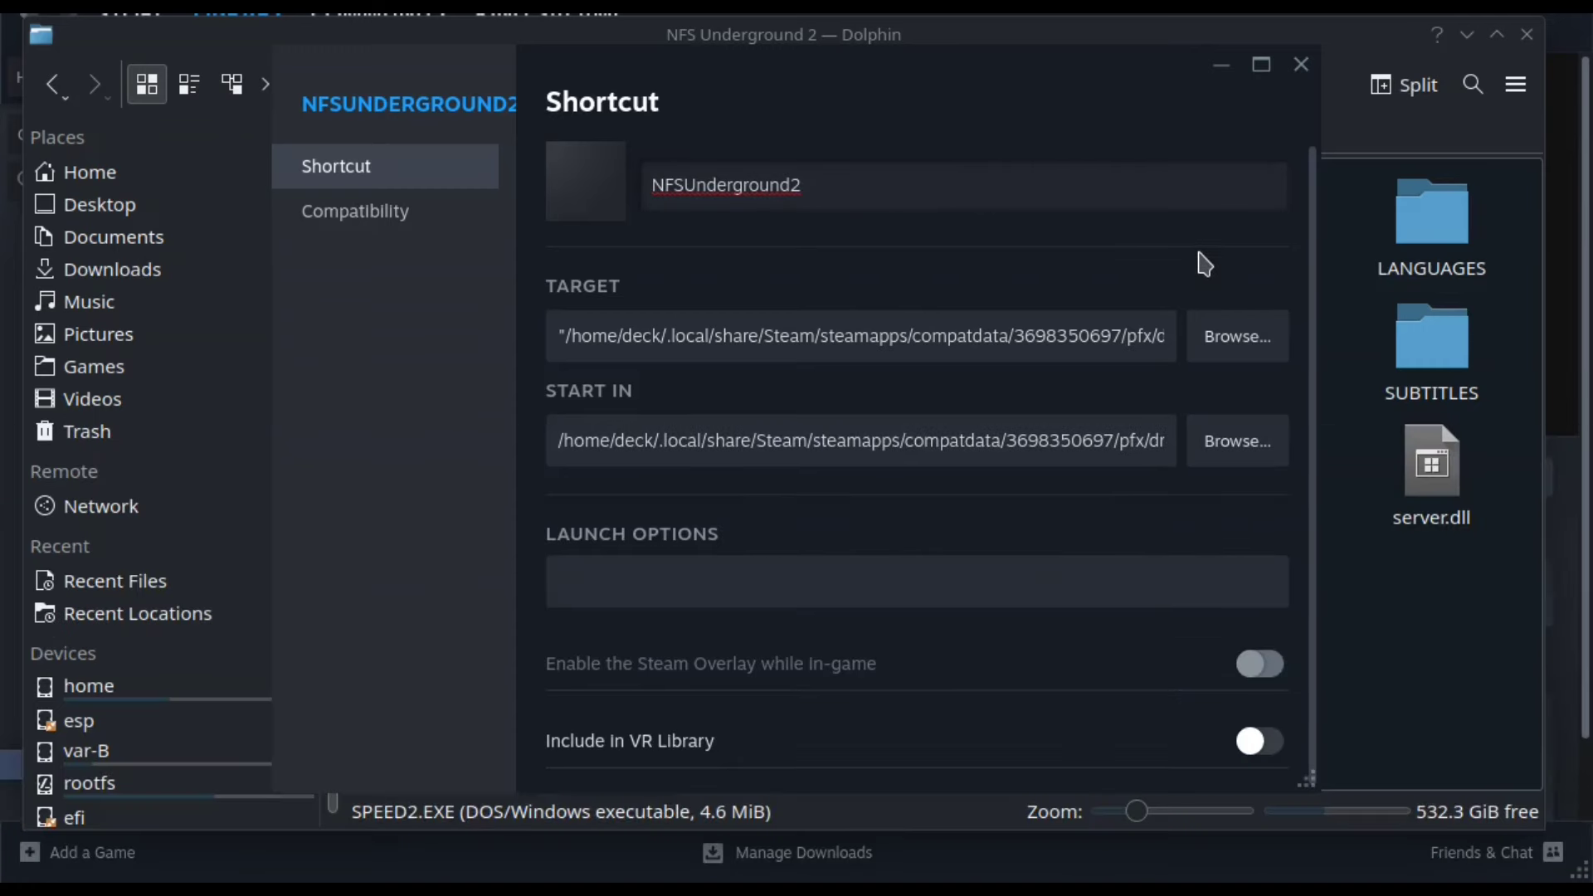
{"action": "left_click", "coordinate": [1300, 65]}
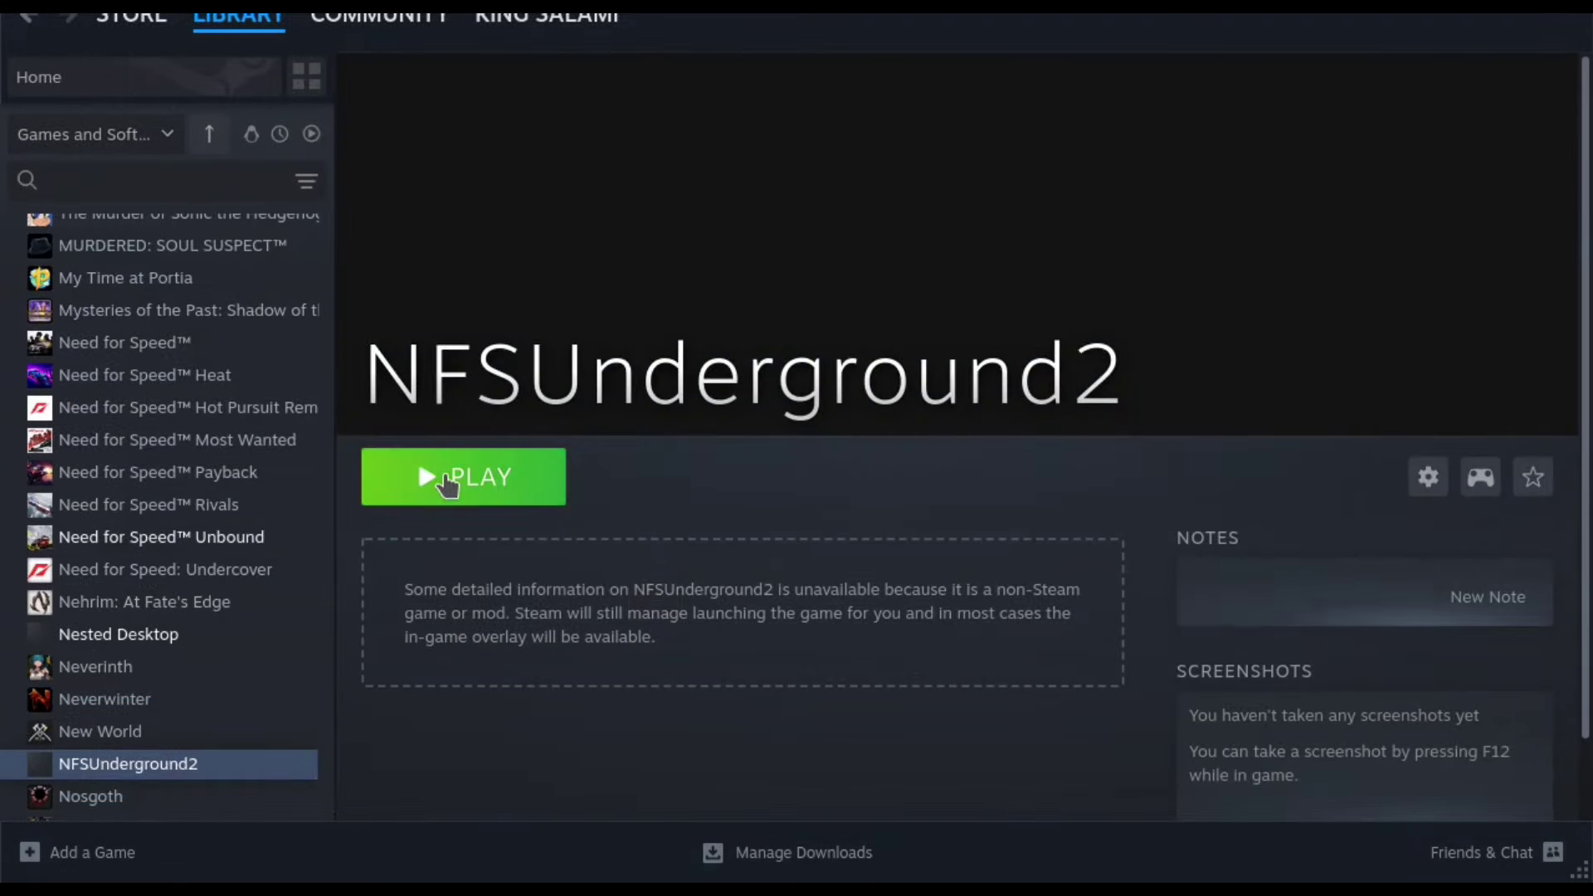
Step: Launch NFSUnderground2, cancel at the 'Please insert Disc 2' prompt, and return to Dolphin
{"action": "left_click", "coordinate": [448, 480]}
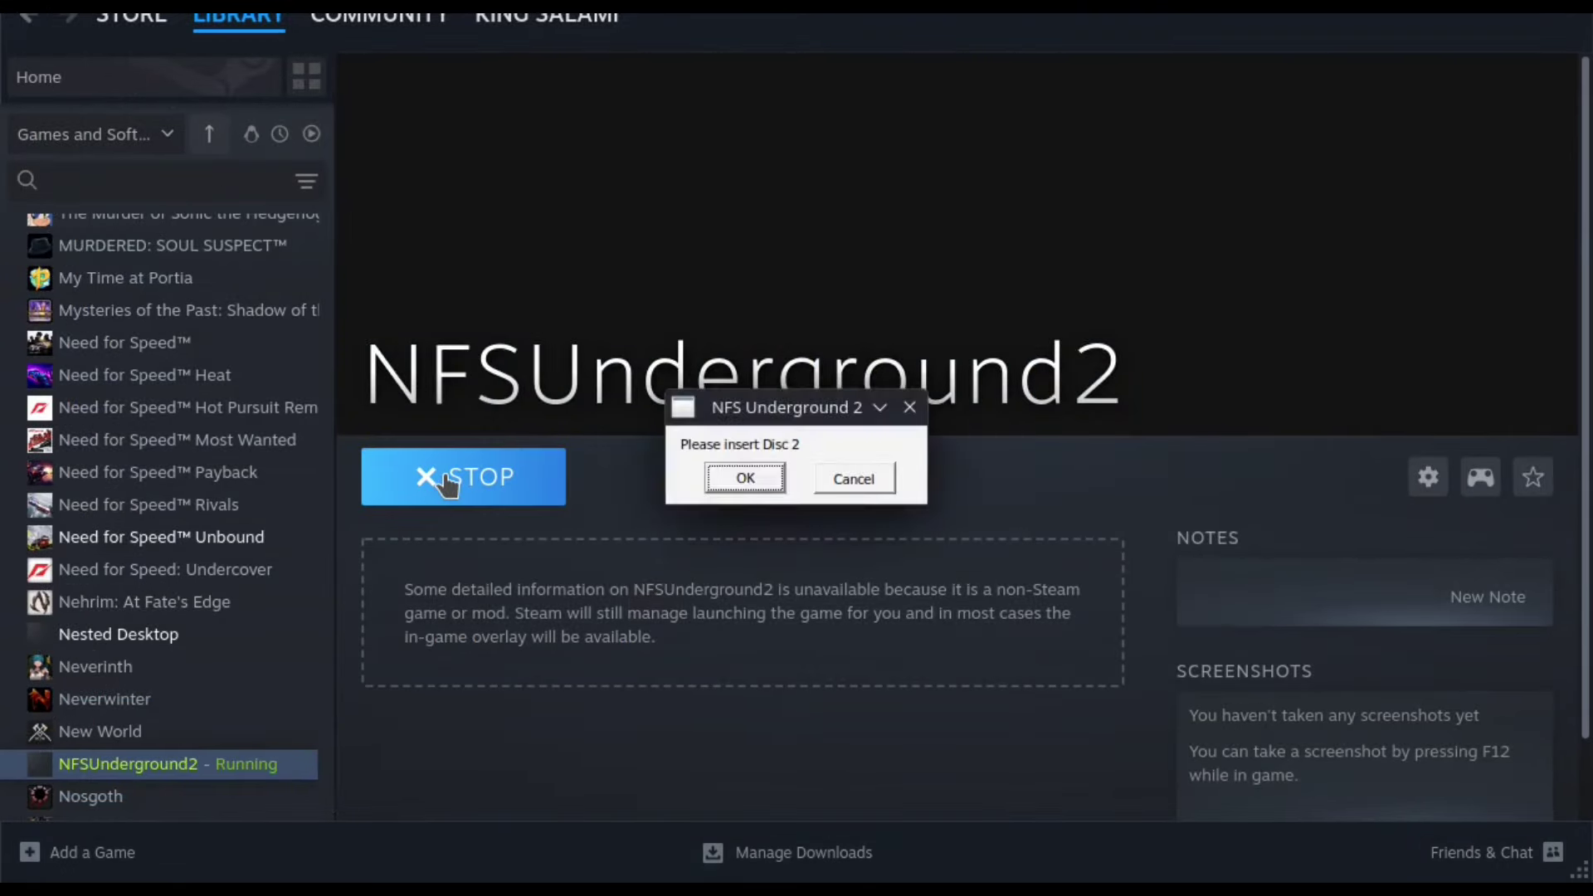
{"action": "left_click", "coordinate": [746, 478]}
{"action": "left_click", "coordinate": [854, 479]}
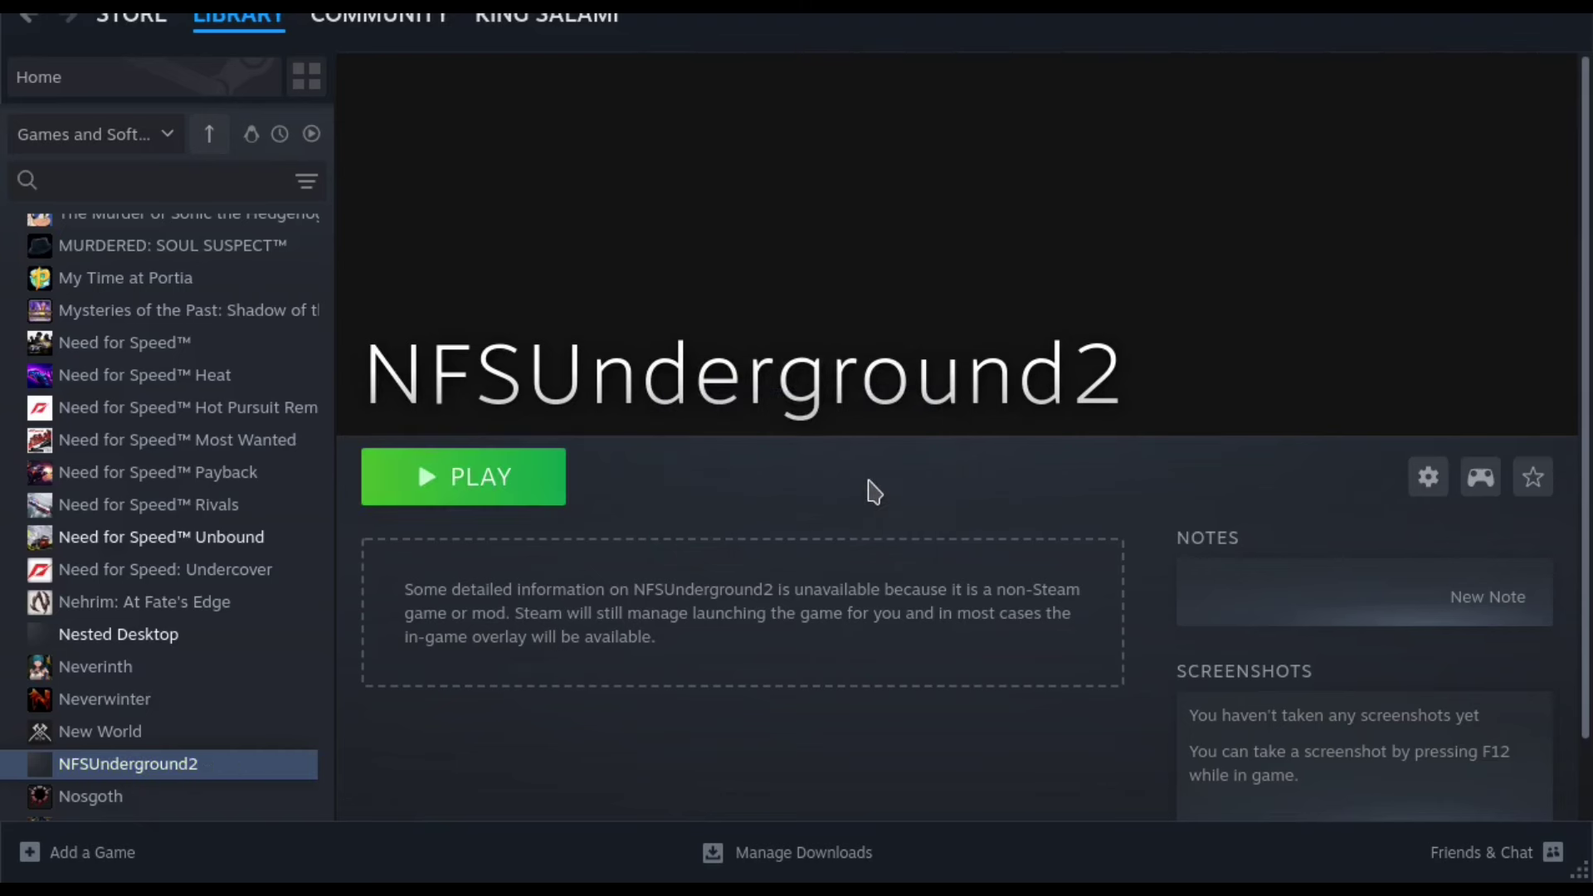
{"action": "key", "text": "alt+Tab"}
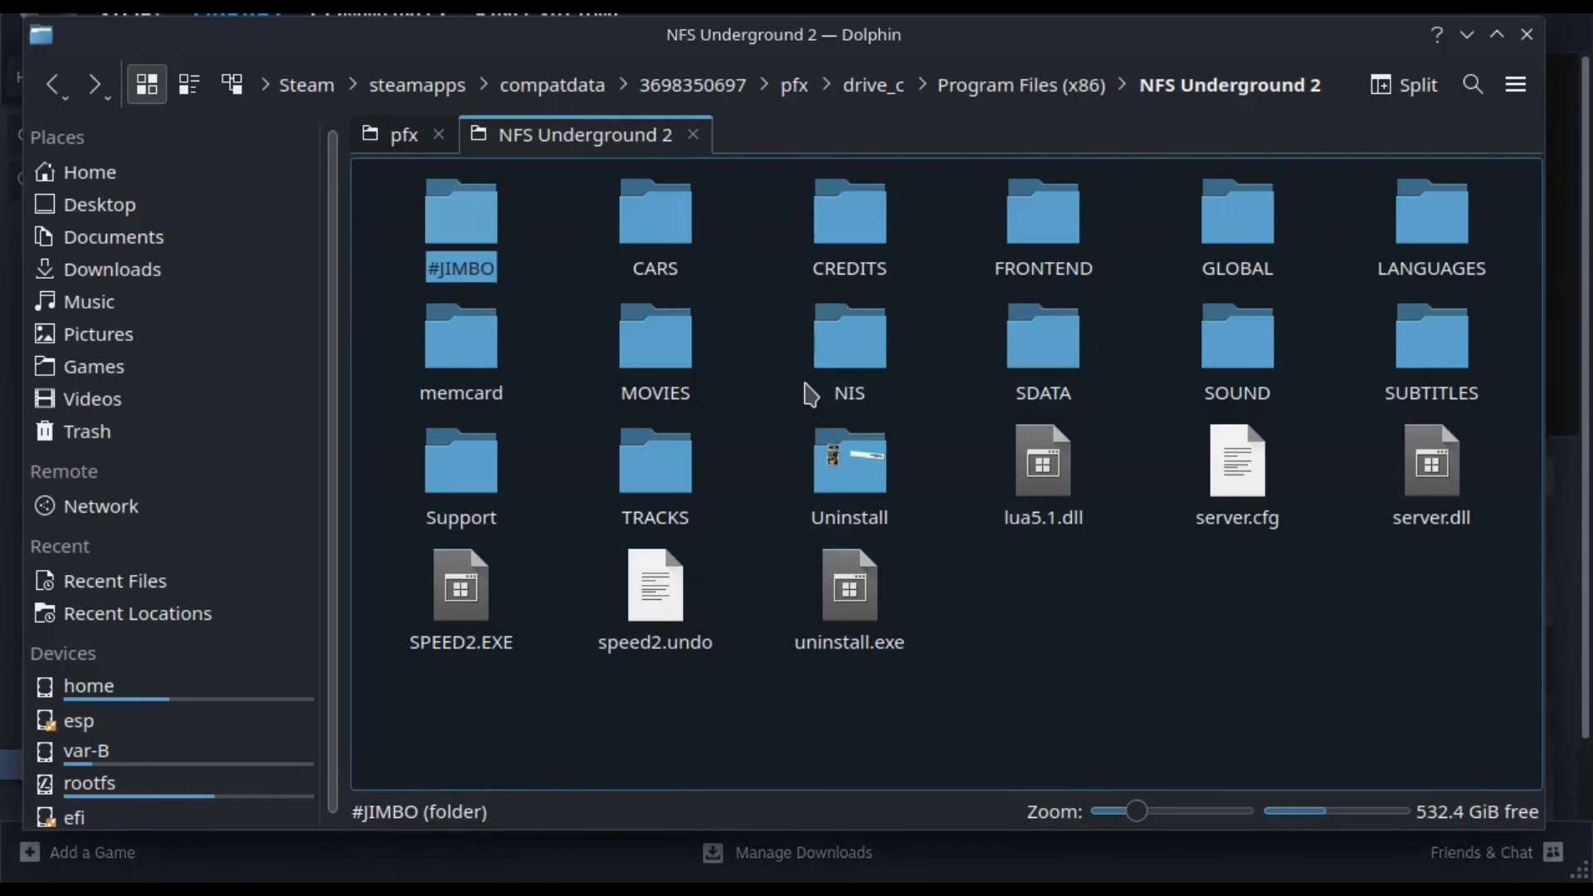
Step: Create a new text file named FOOBAR in the NFS Underground 2 folder
{"action": "right_click", "coordinate": [1012, 621]}
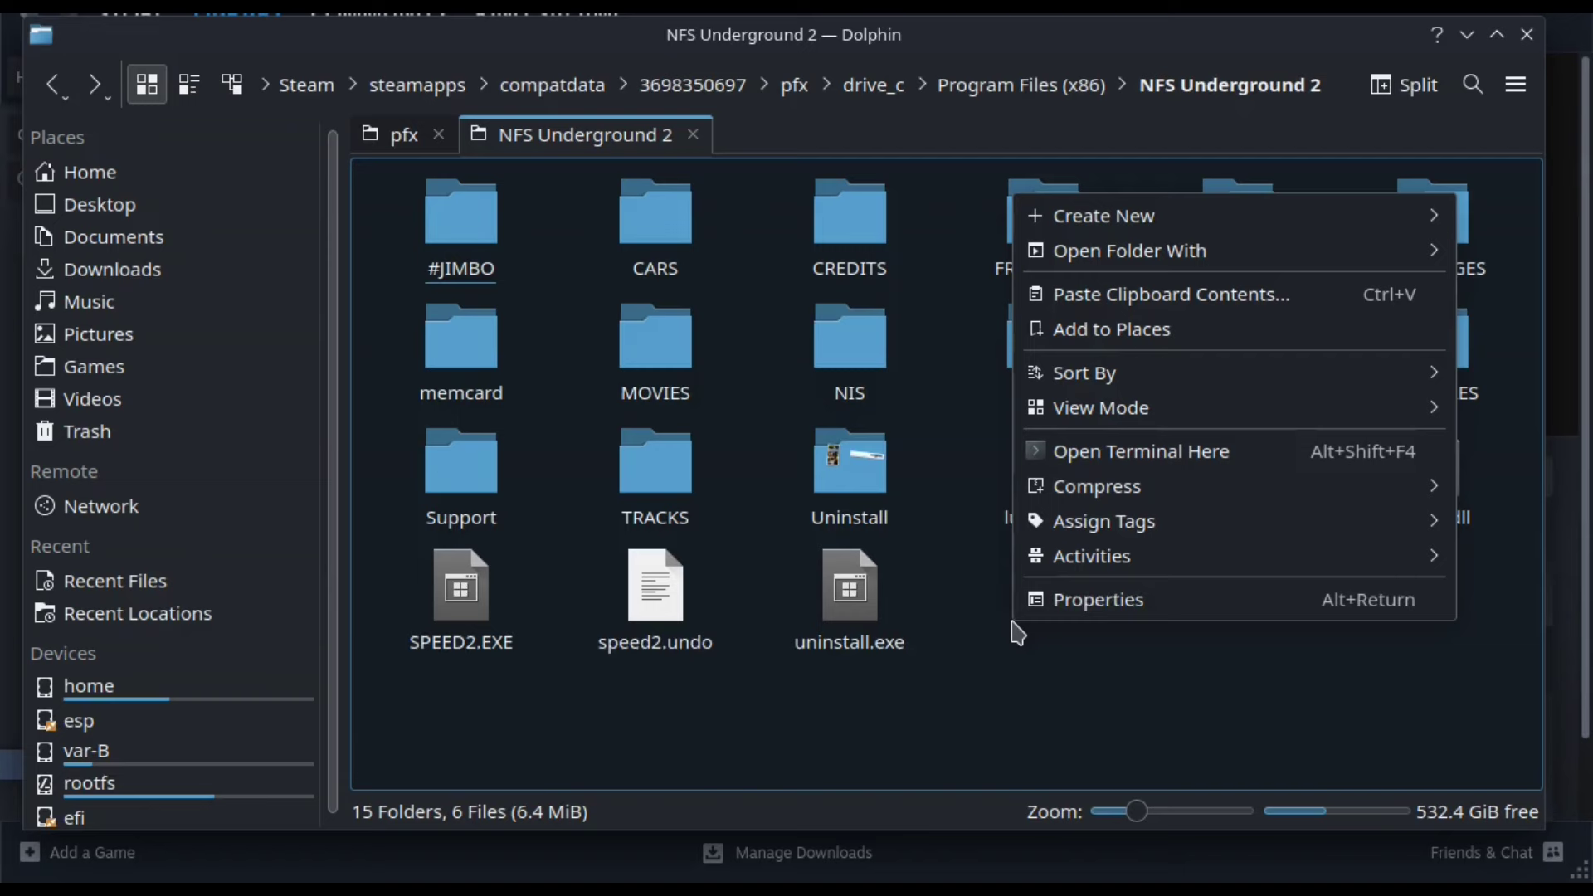
{"action": "mouse_move", "coordinate": [1222, 239]}
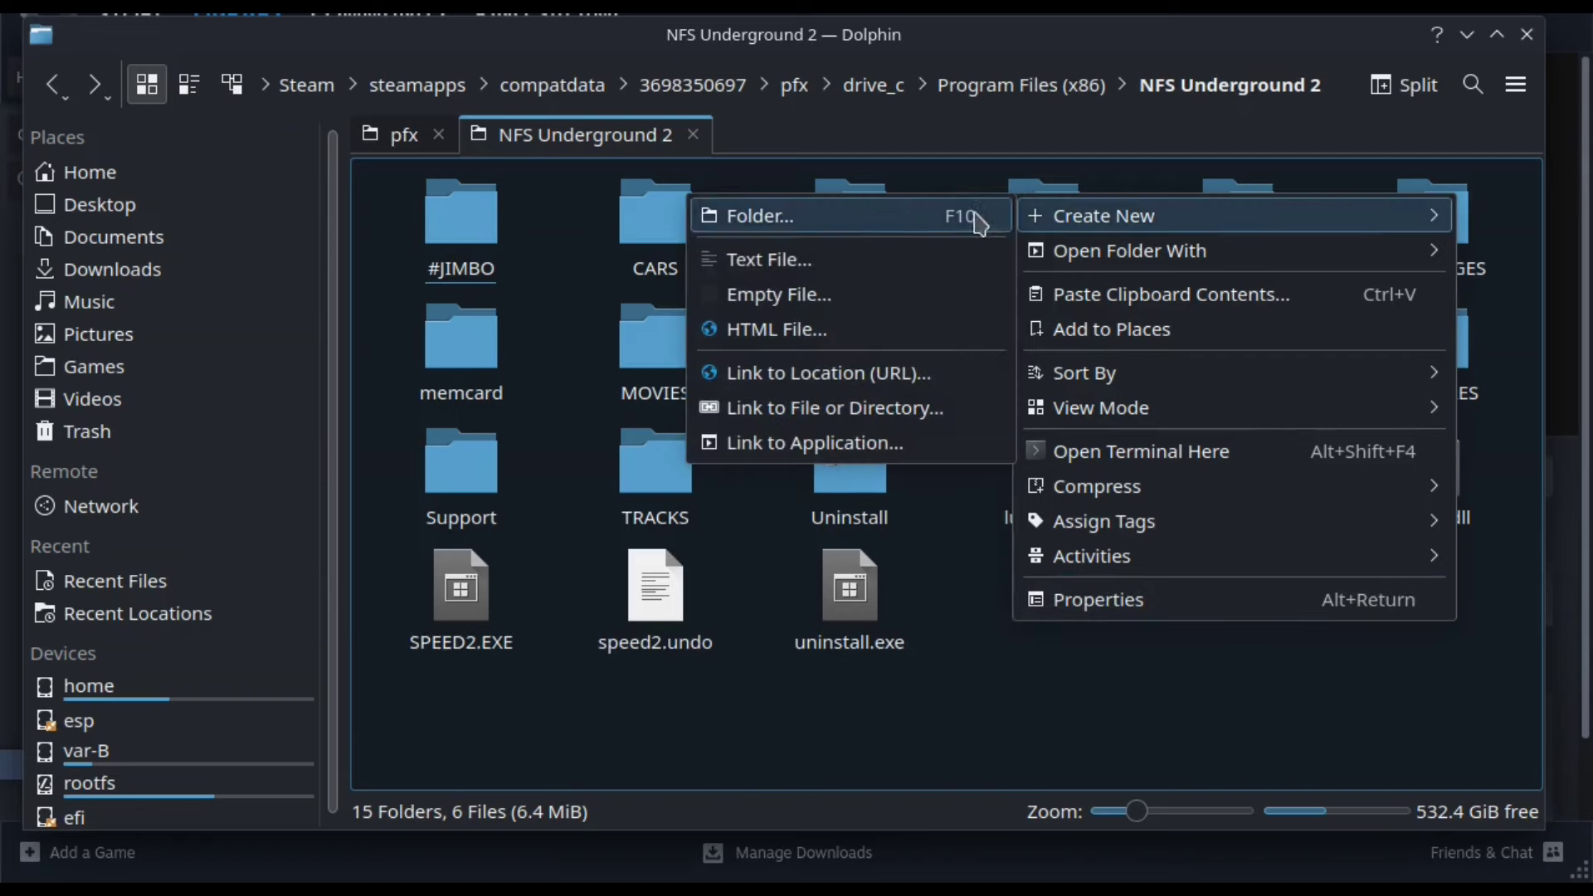
{"action": "left_click", "coordinate": [905, 265]}
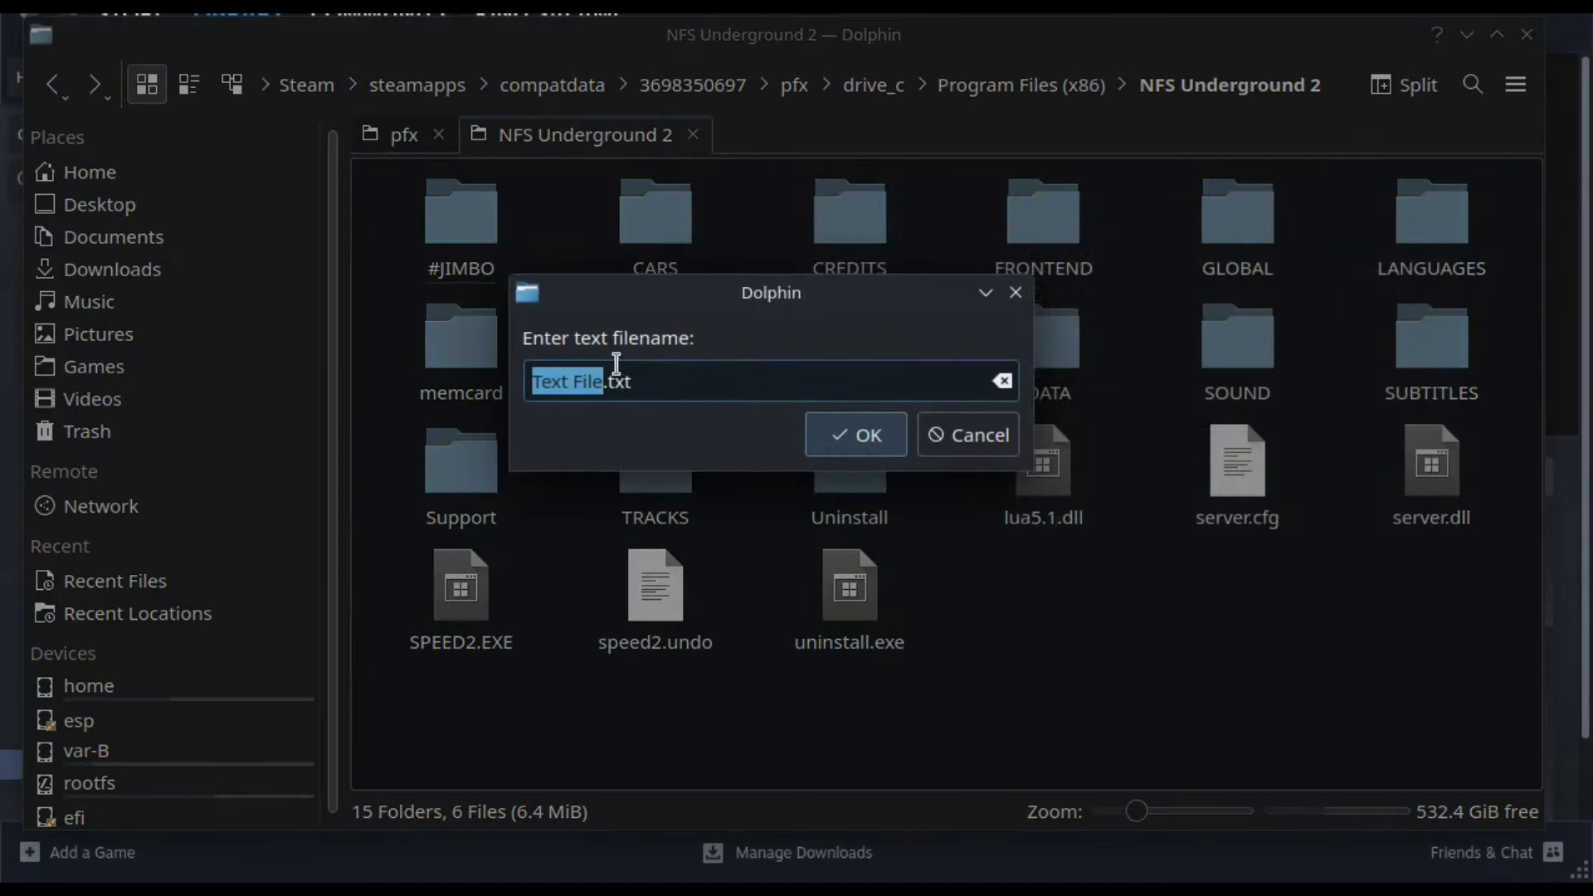
{"action": "key", "text": "ctrl+a"}
{"action": "left_click_drag", "start_coordinate": [722, 372], "coordinate": [510, 379]}
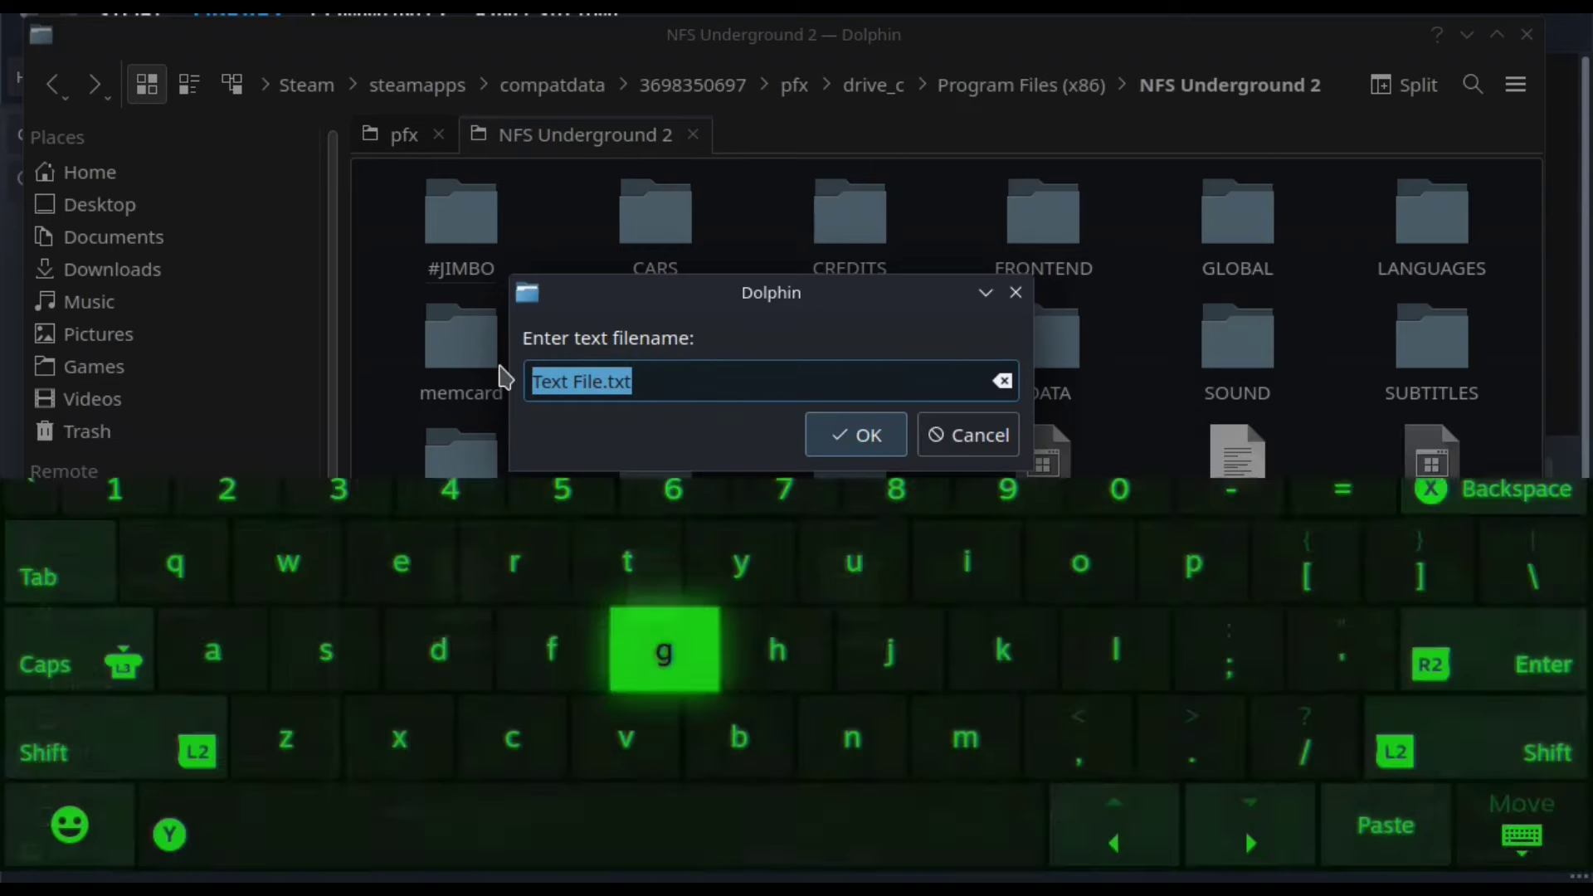
{"action": "key", "text": "BackSpace"}
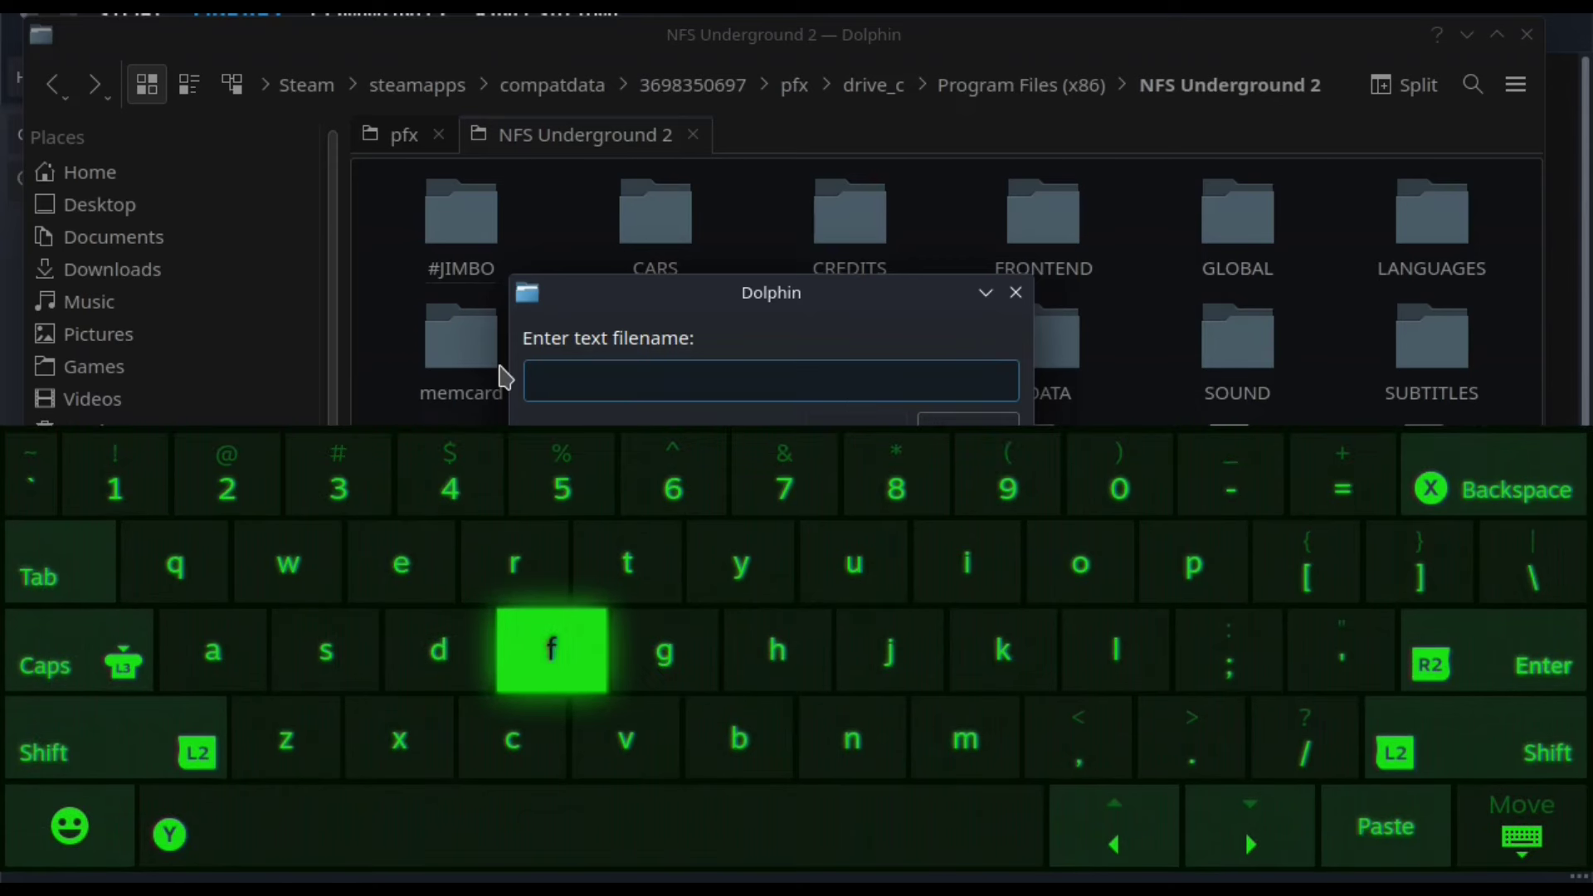
{"action": "key", "text": "Caps_Lock"}
{"action": "type", "text": "F"}
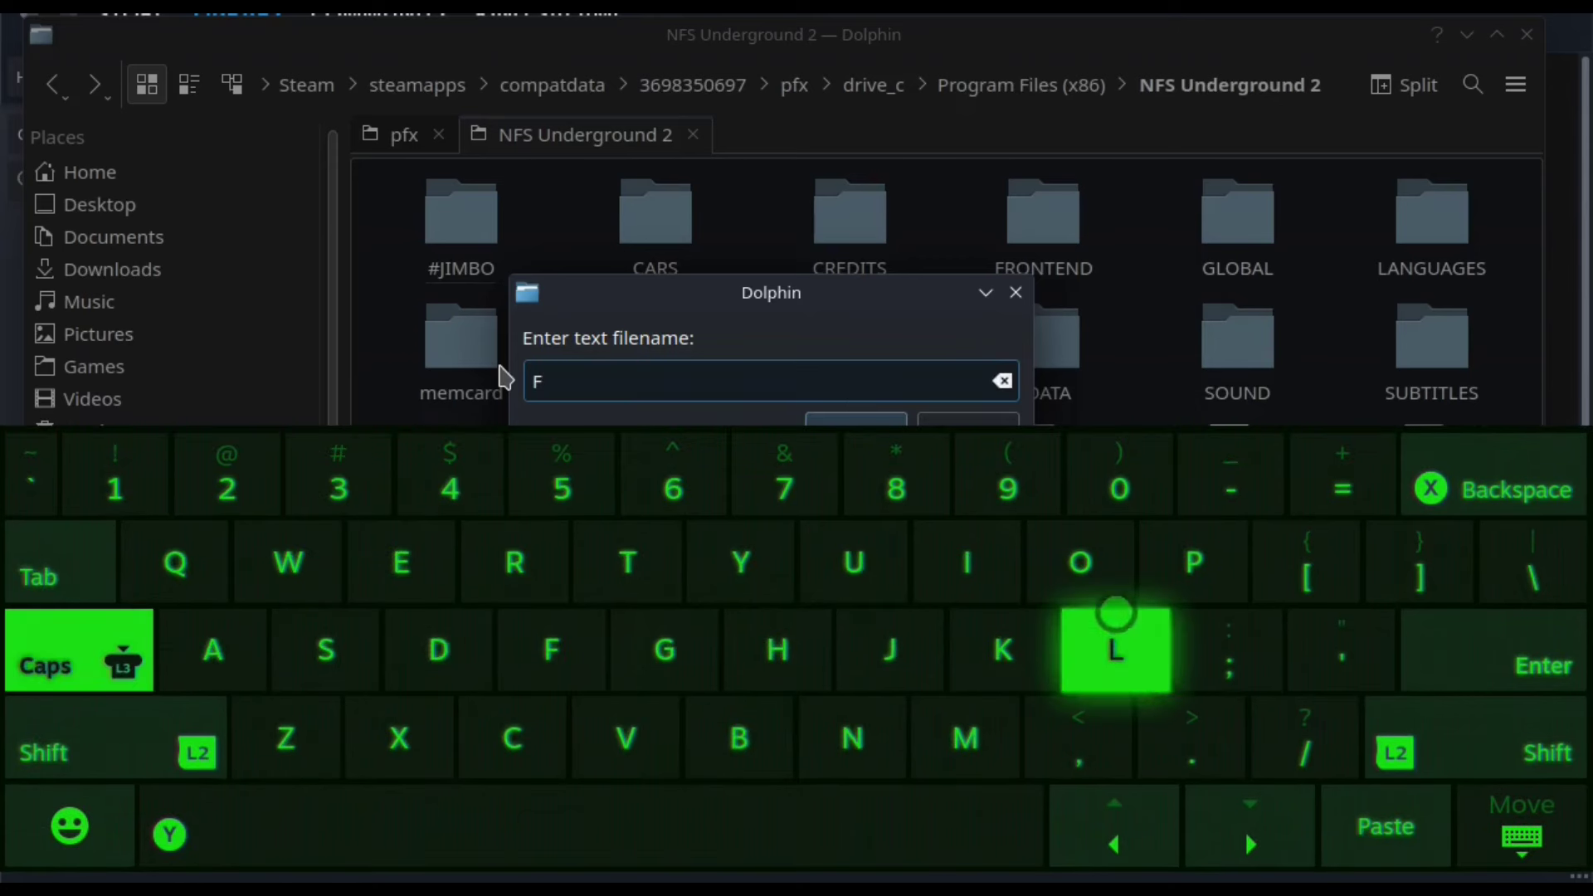
{"action": "type", "text": "OO"}
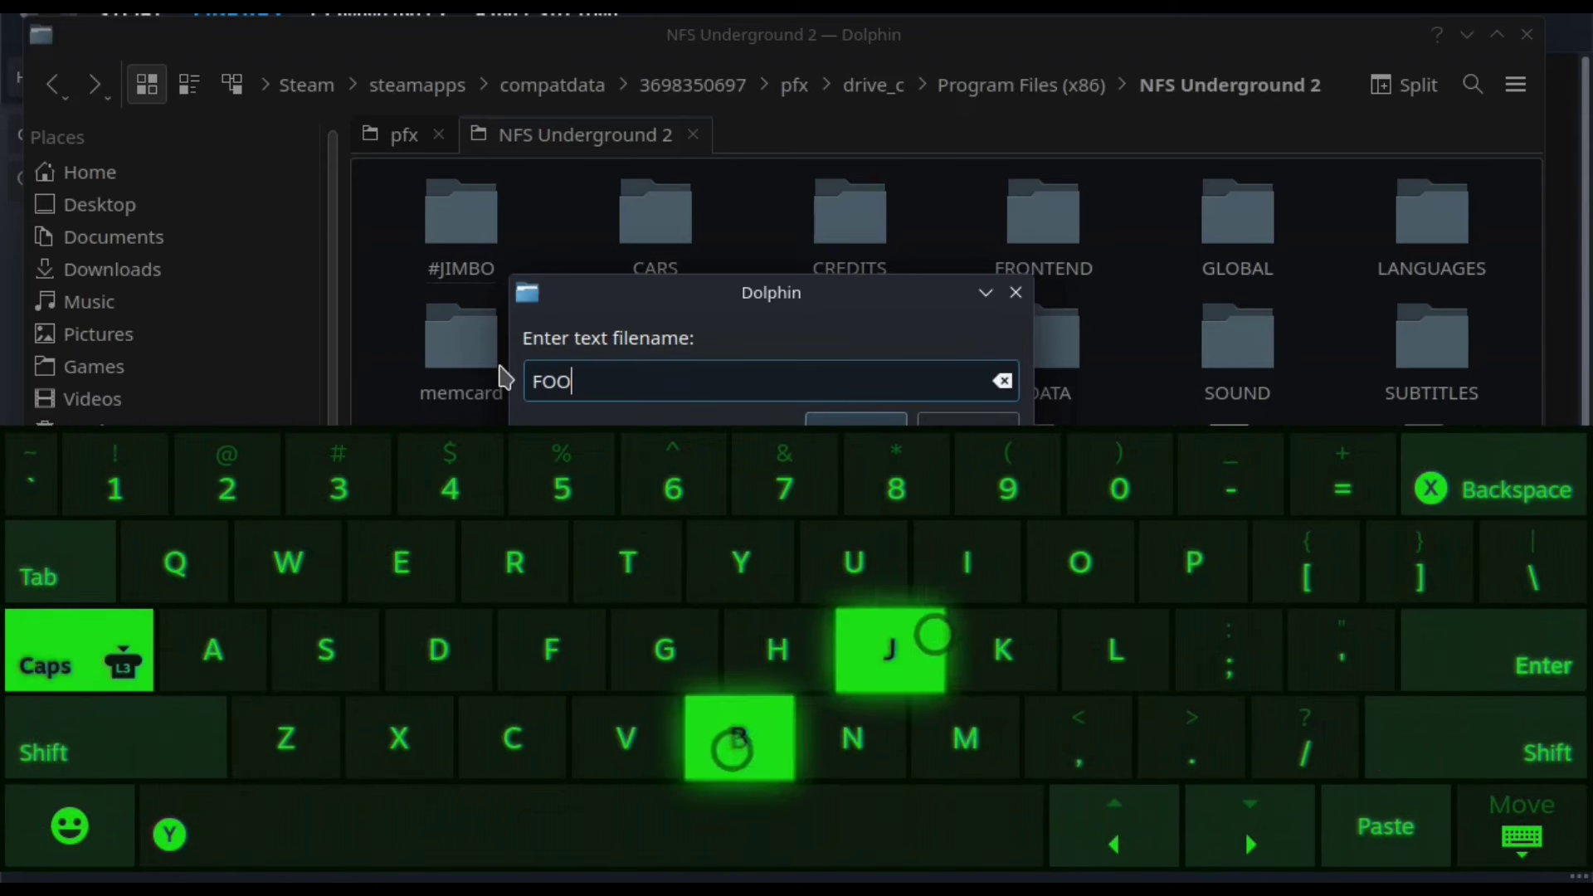
{"action": "type", "text": "BAR"}
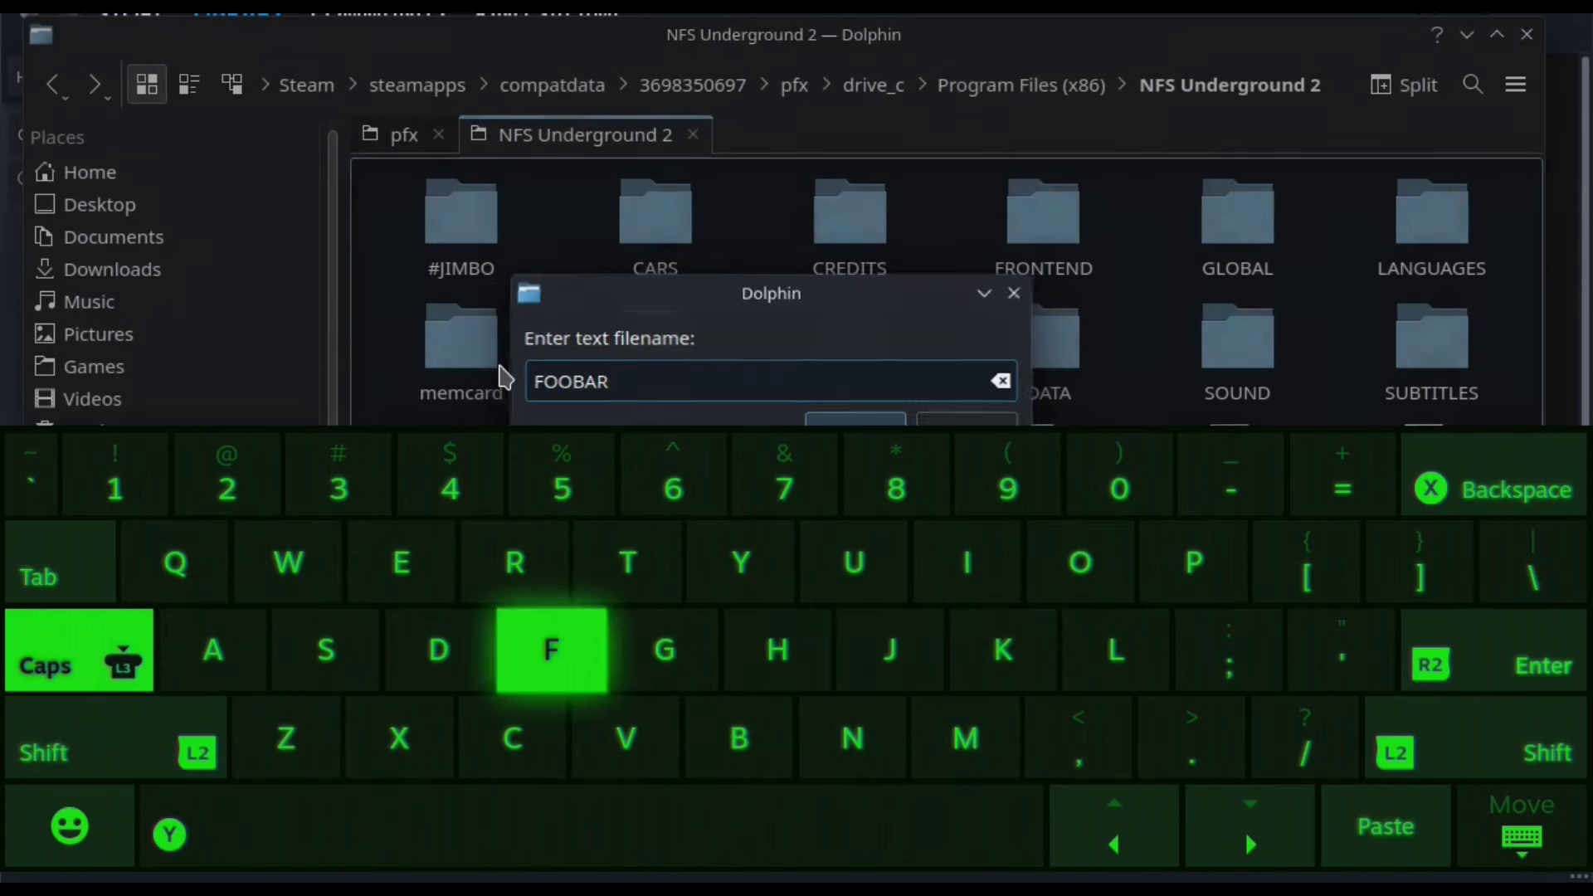
{"action": "key", "text": "Return"}
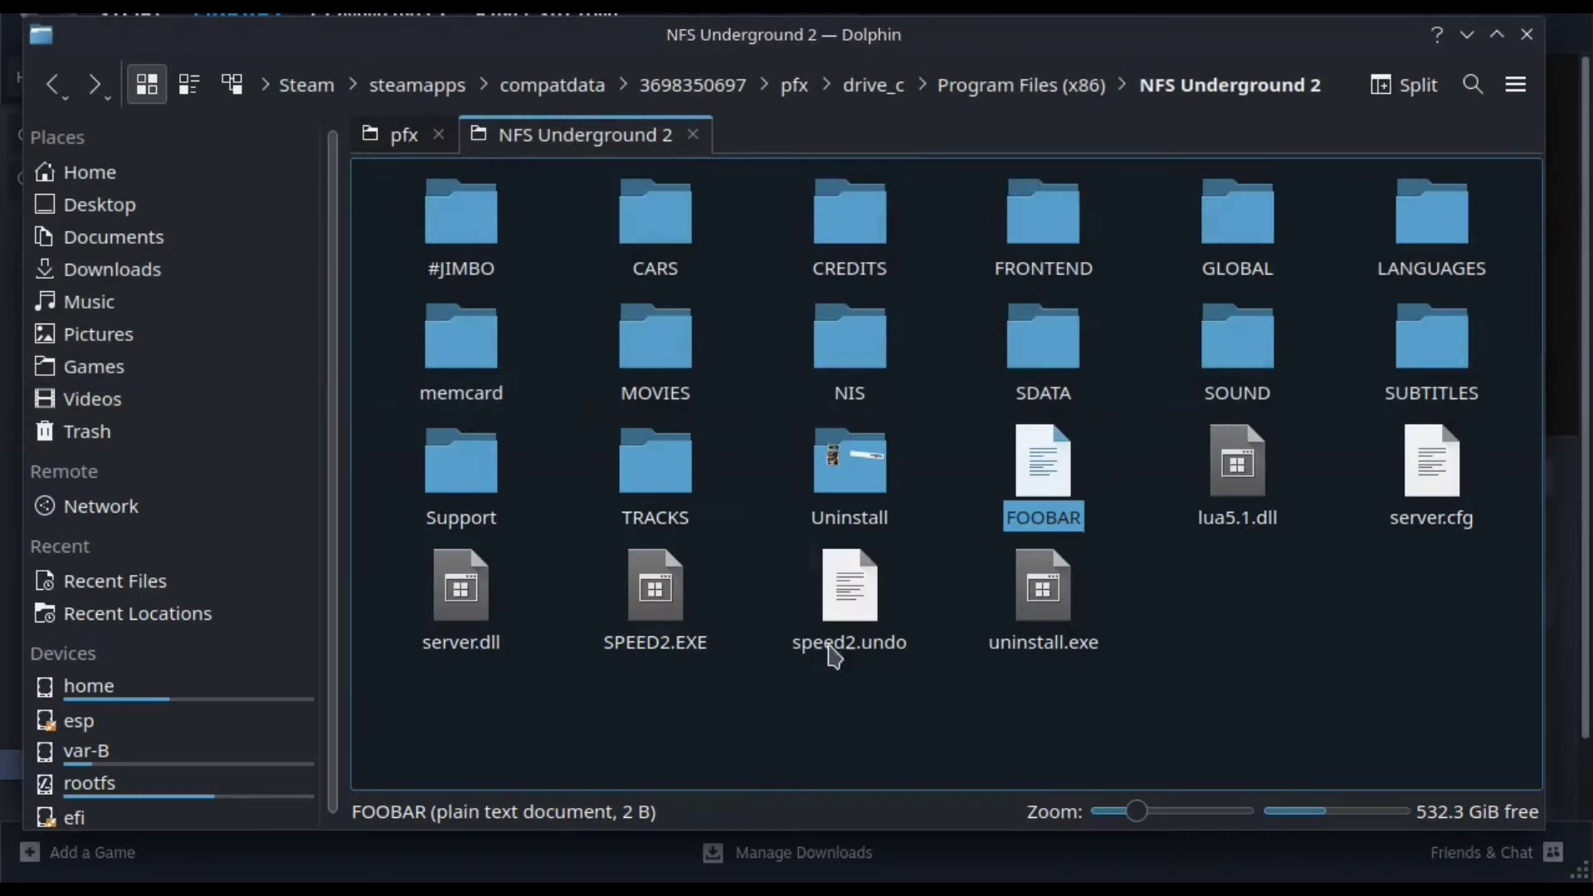
{"action": "left_click", "coordinate": [1155, 616]}
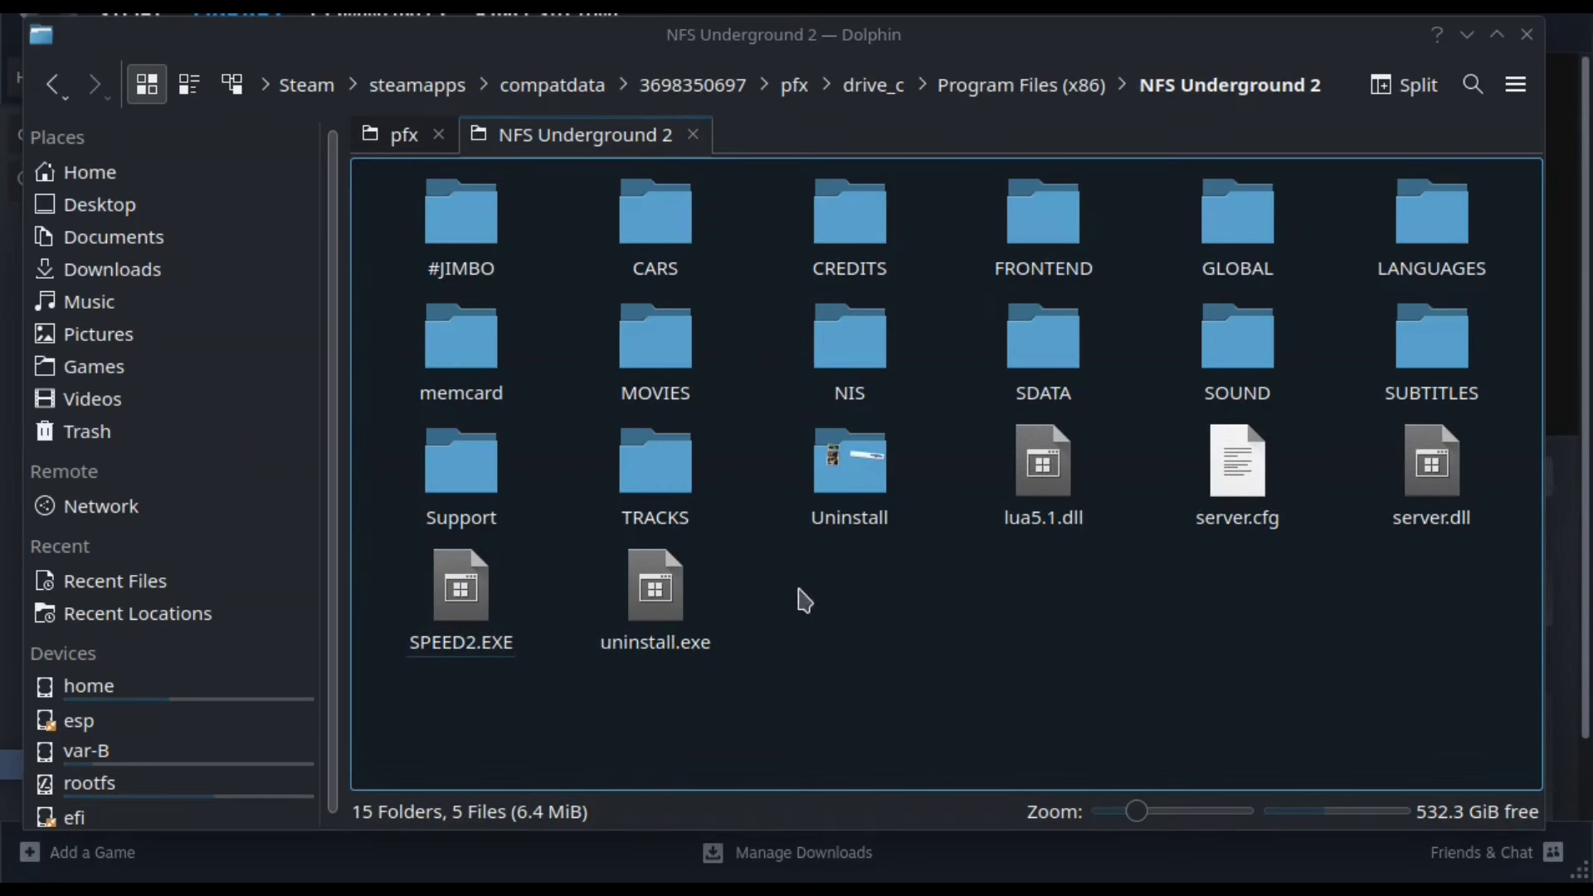
Step: Run #JIMBO/change_resolution/uniws.exe via Protontricks in the NFSUnderground2 prefix
{"action": "double_click", "coordinate": [498, 256]}
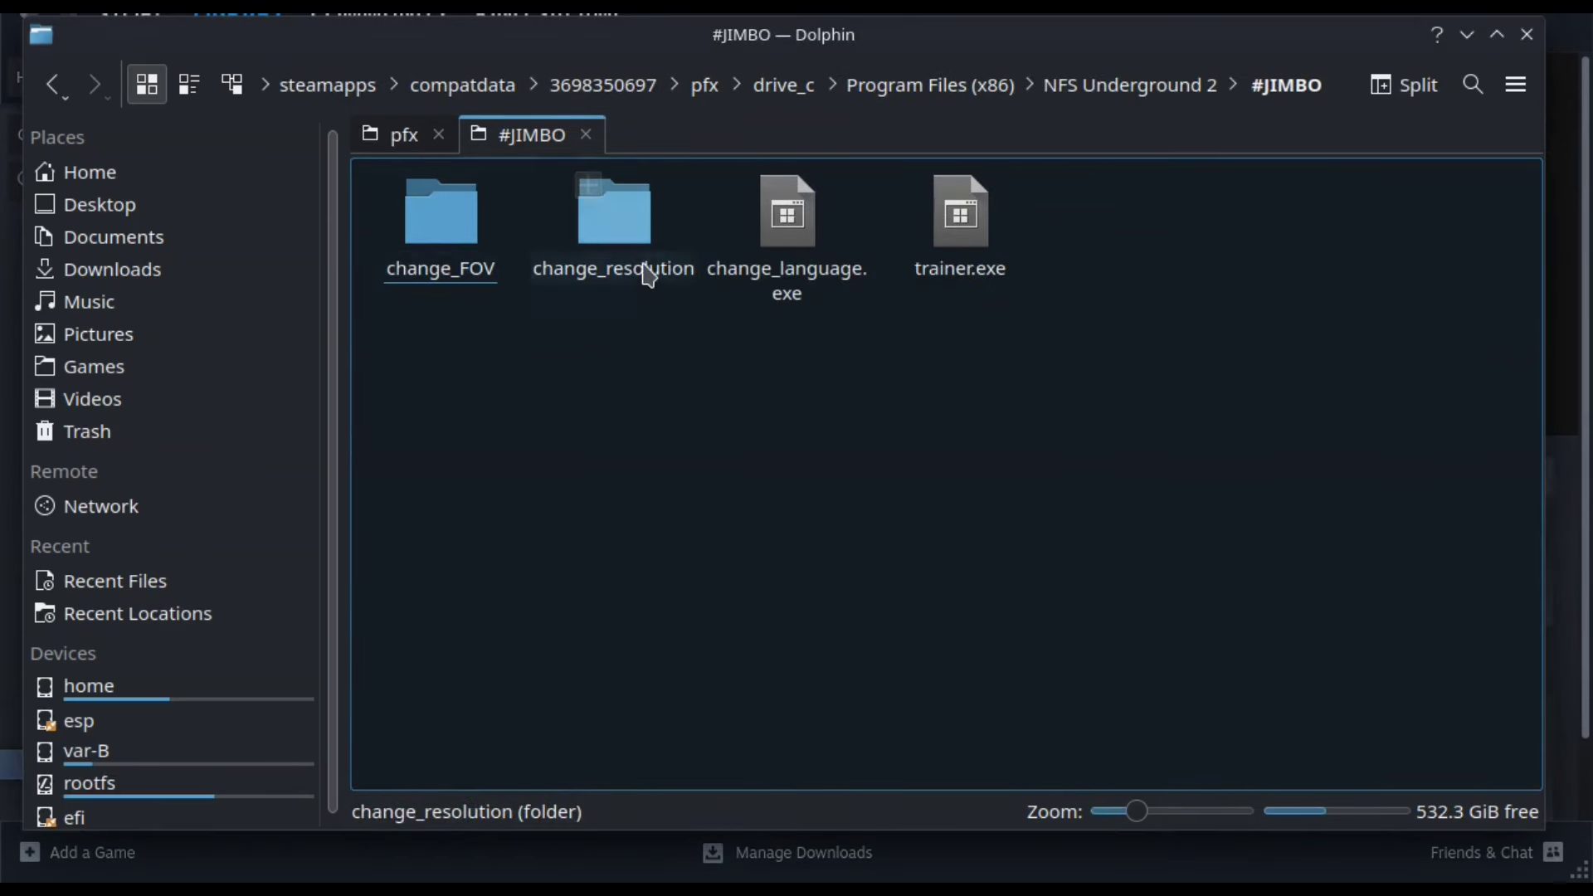
{"action": "double_click", "coordinate": [640, 268]}
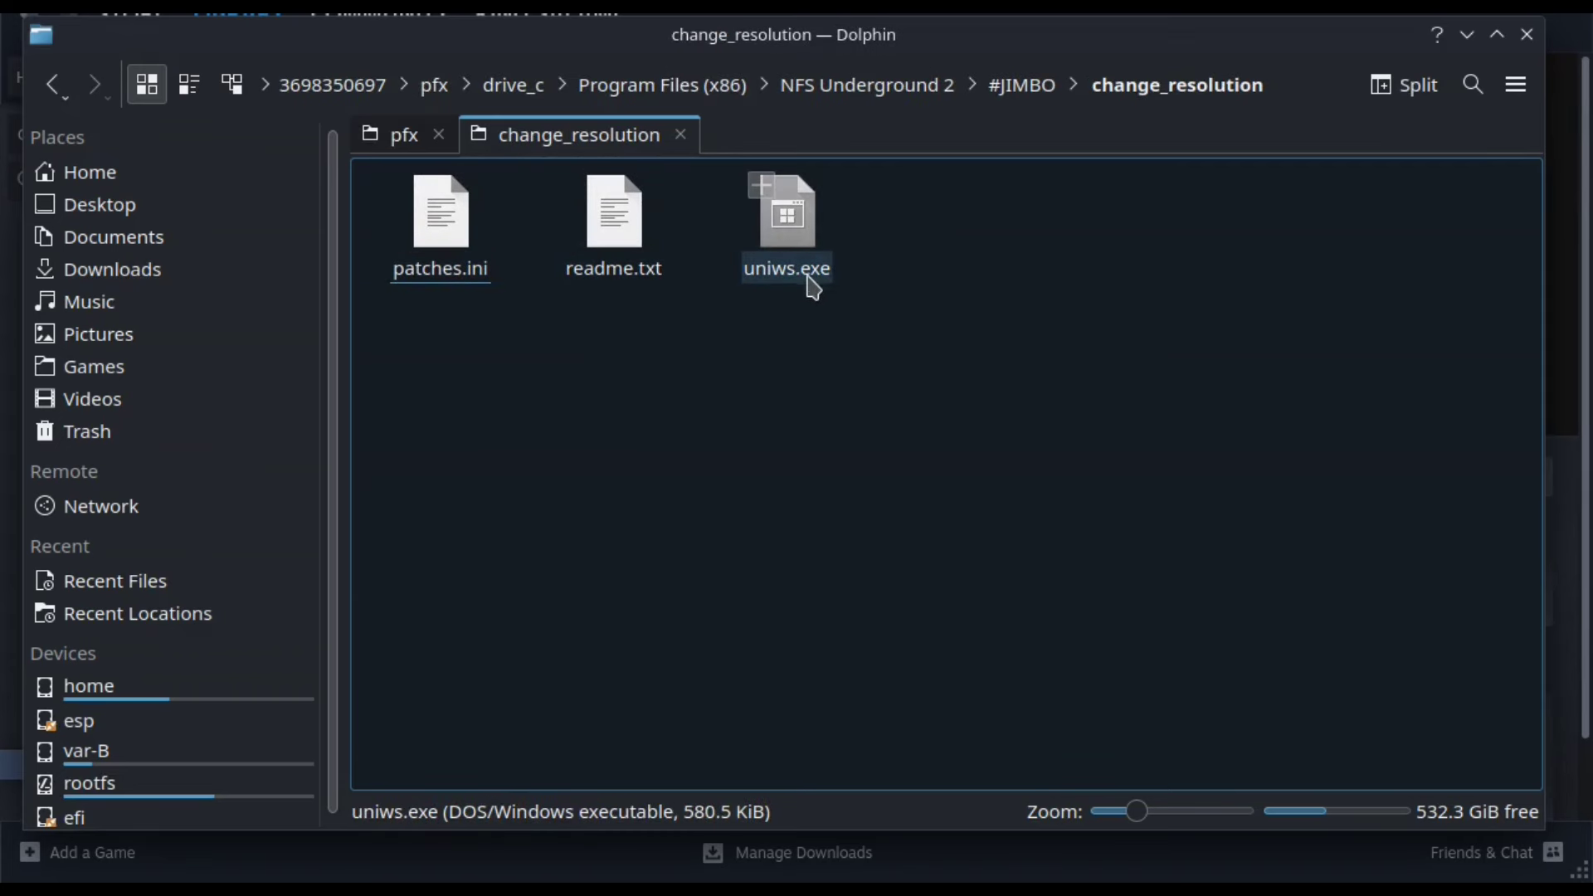
{"action": "double_click", "coordinate": [811, 286]}
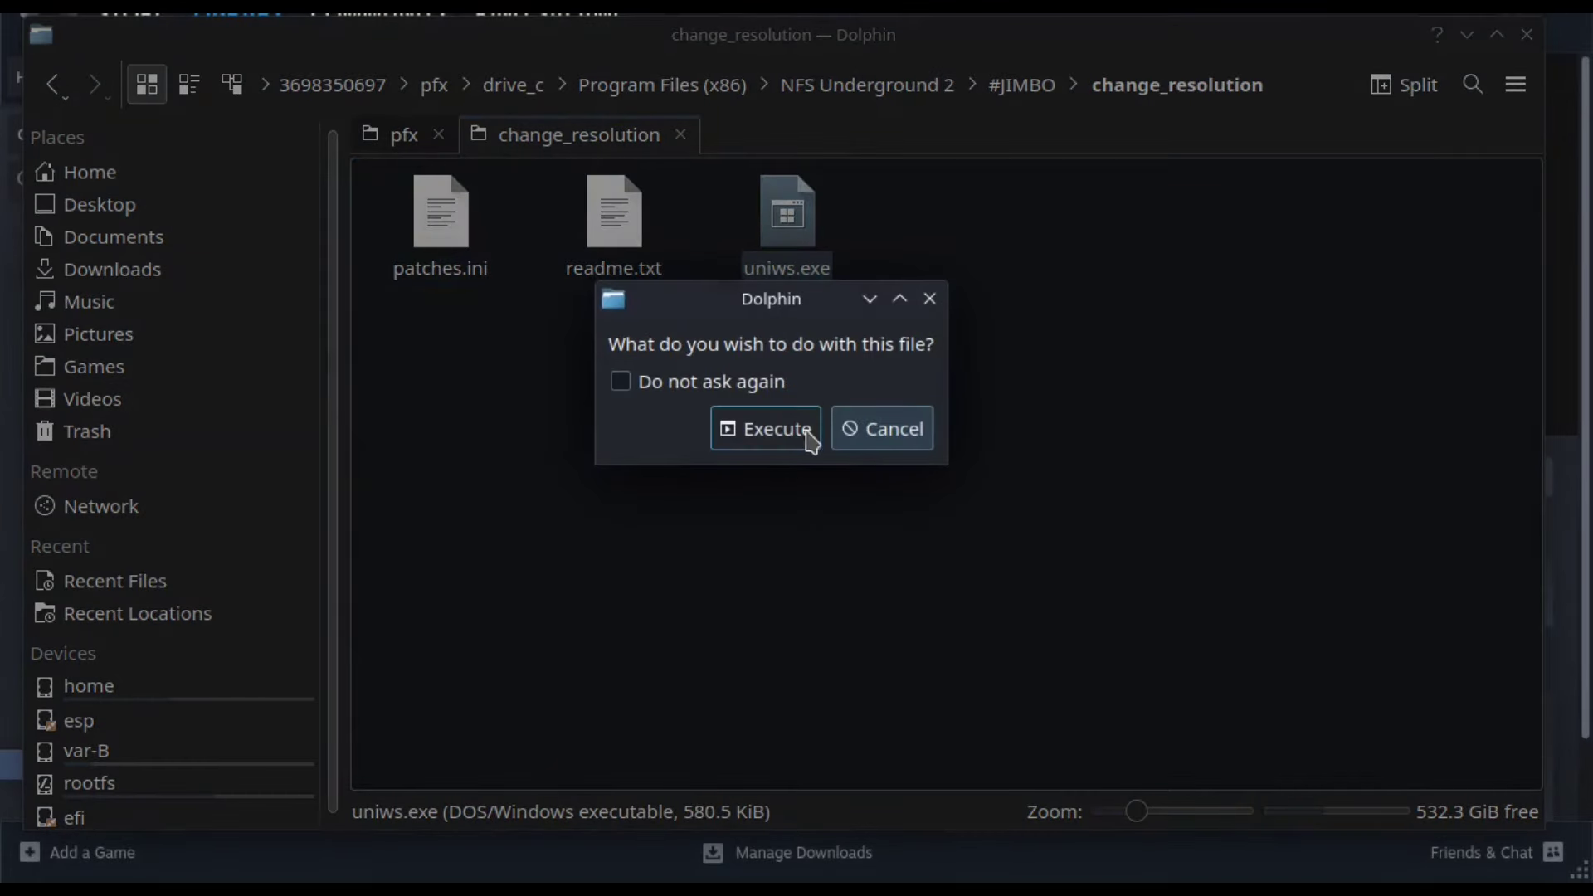
{"action": "left_click", "coordinate": [805, 436]}
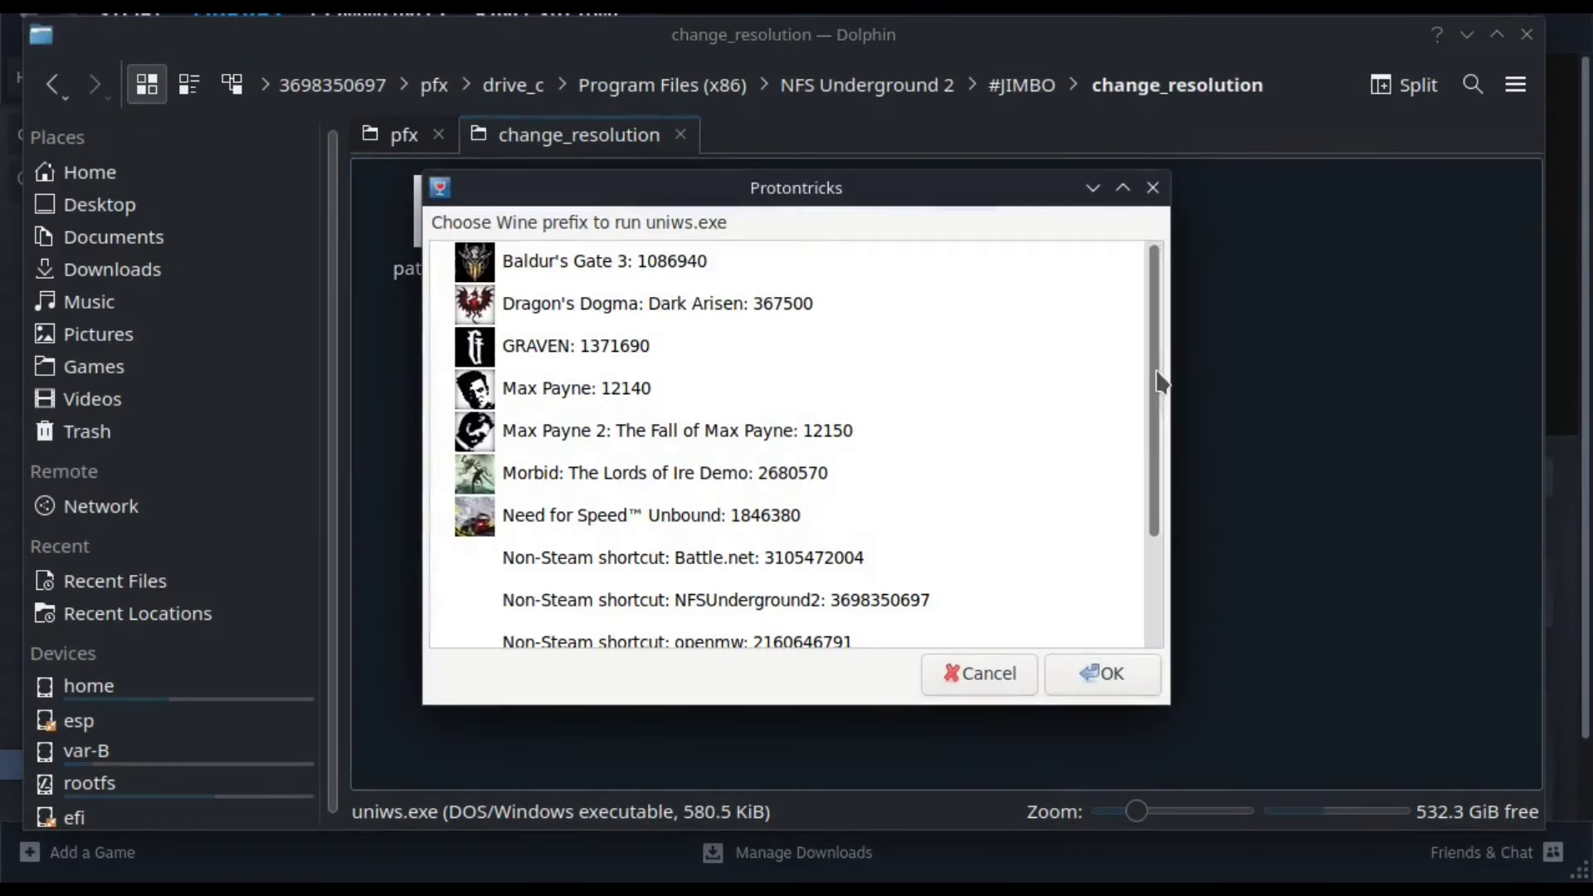
{"action": "left_click_drag", "start_coordinate": [1152, 377], "coordinate": [1137, 485]}
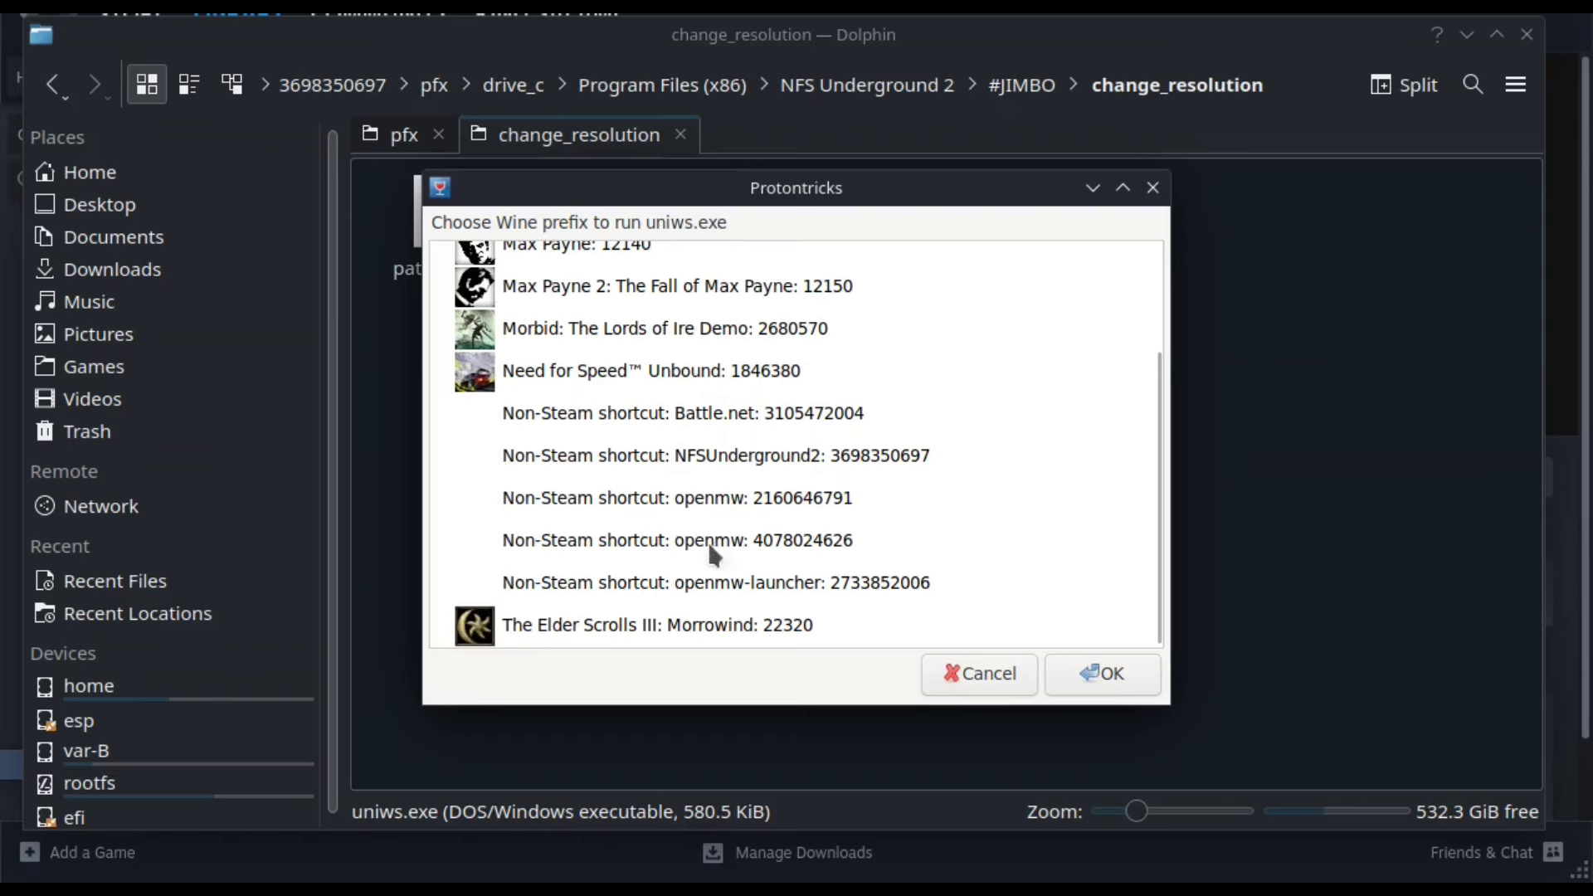
{"action": "left_click", "coordinate": [752, 455]}
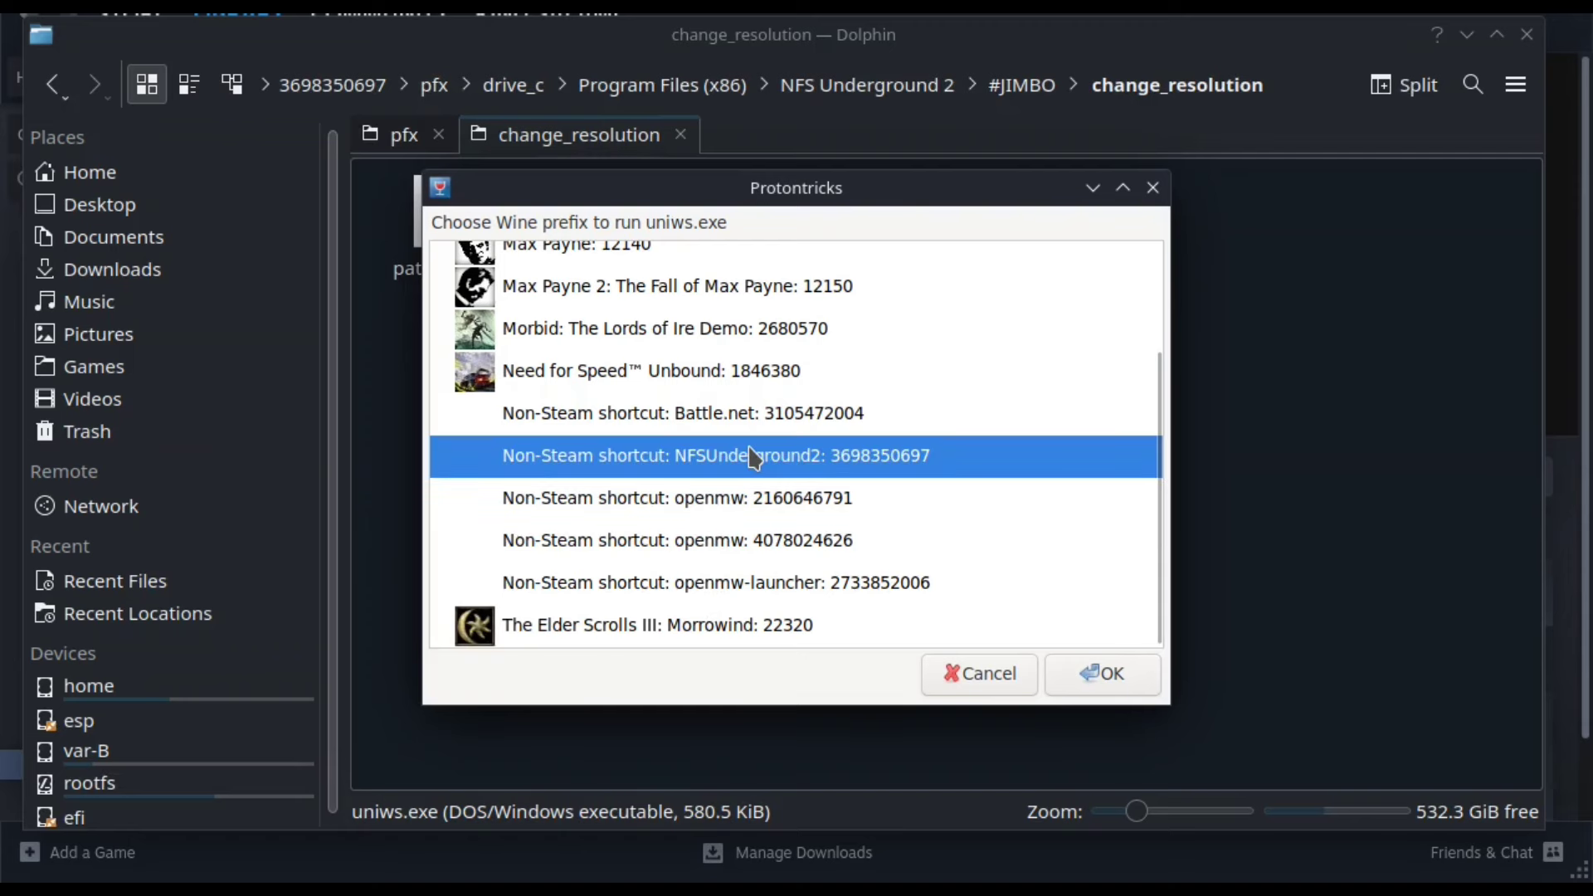
{"action": "left_click", "coordinate": [1072, 687]}
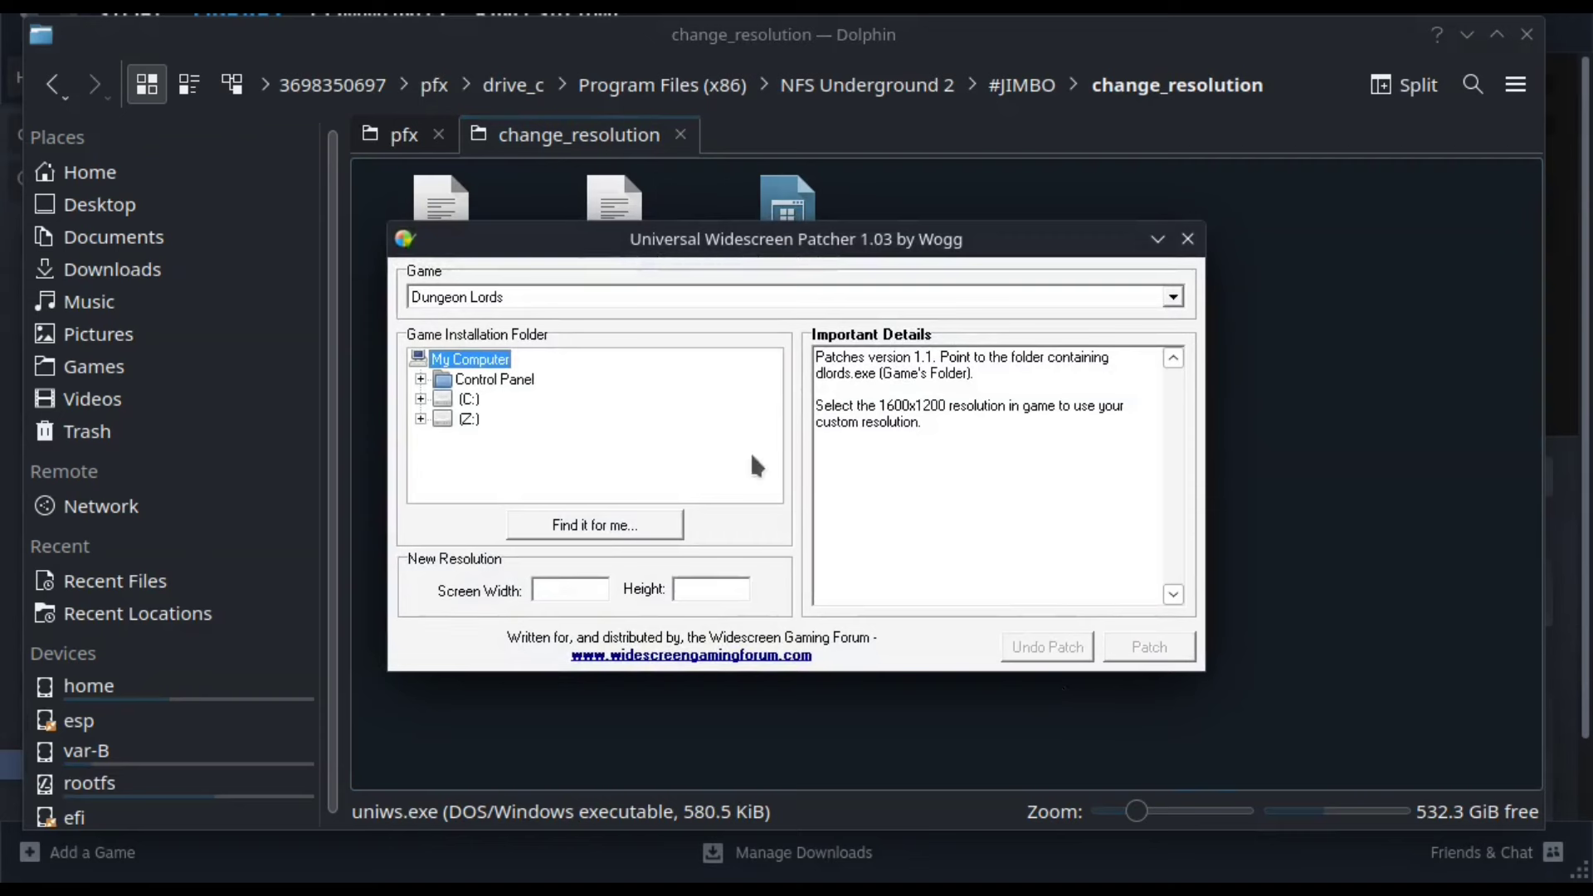
Step: Select Need for Speed: Underground 2 and auto-locate its SPEED2.EXE
{"action": "left_click", "coordinate": [489, 289]}
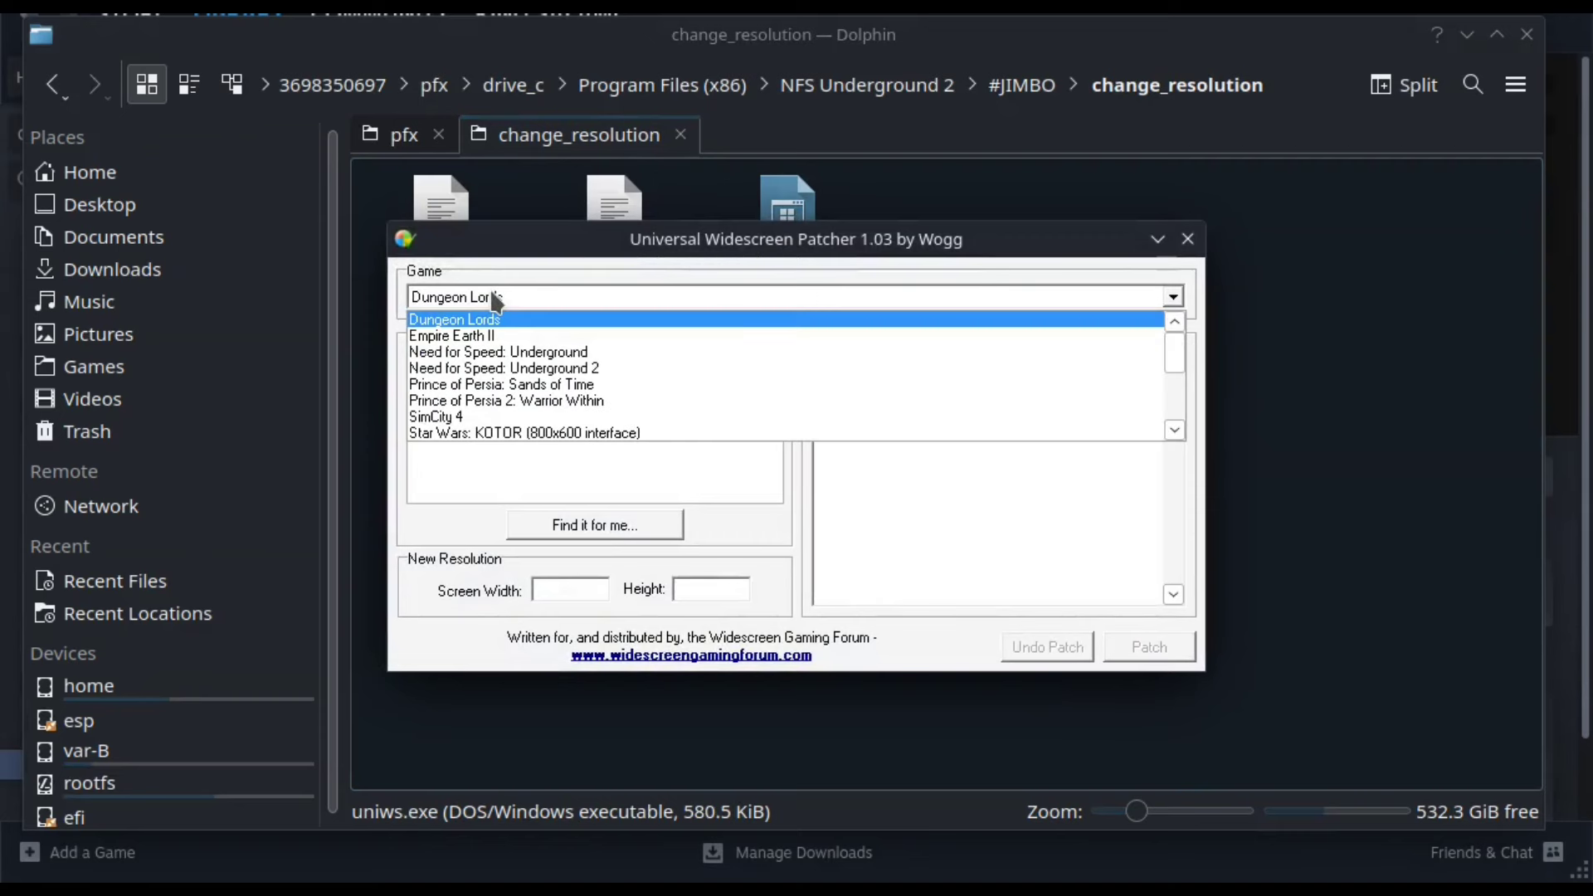
{"action": "left_click", "coordinate": [526, 371]}
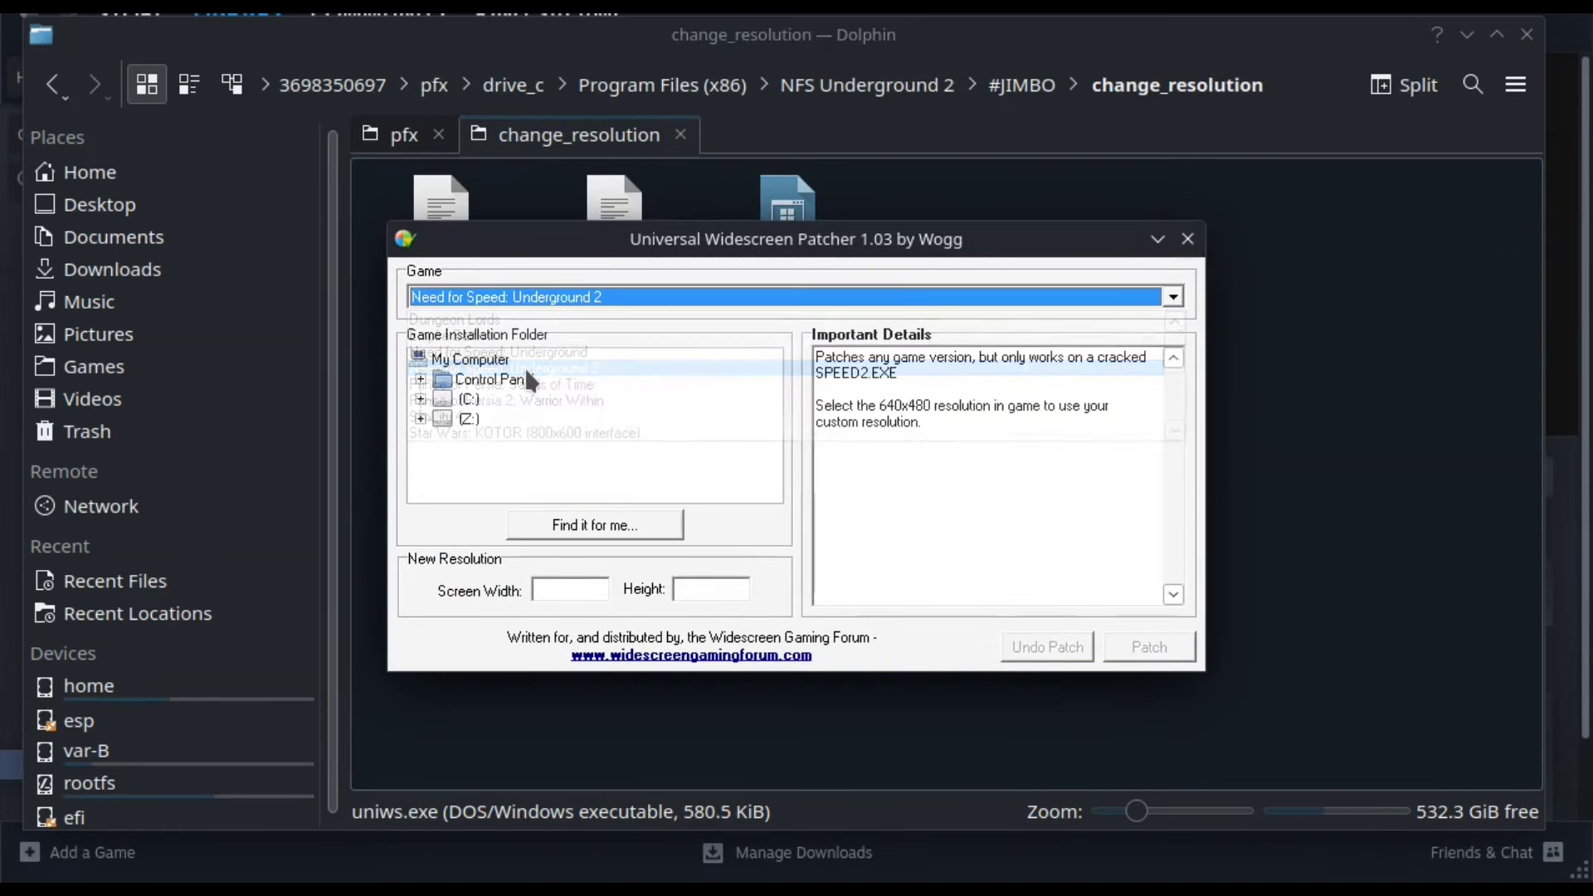
{"action": "left_click", "coordinate": [593, 530]}
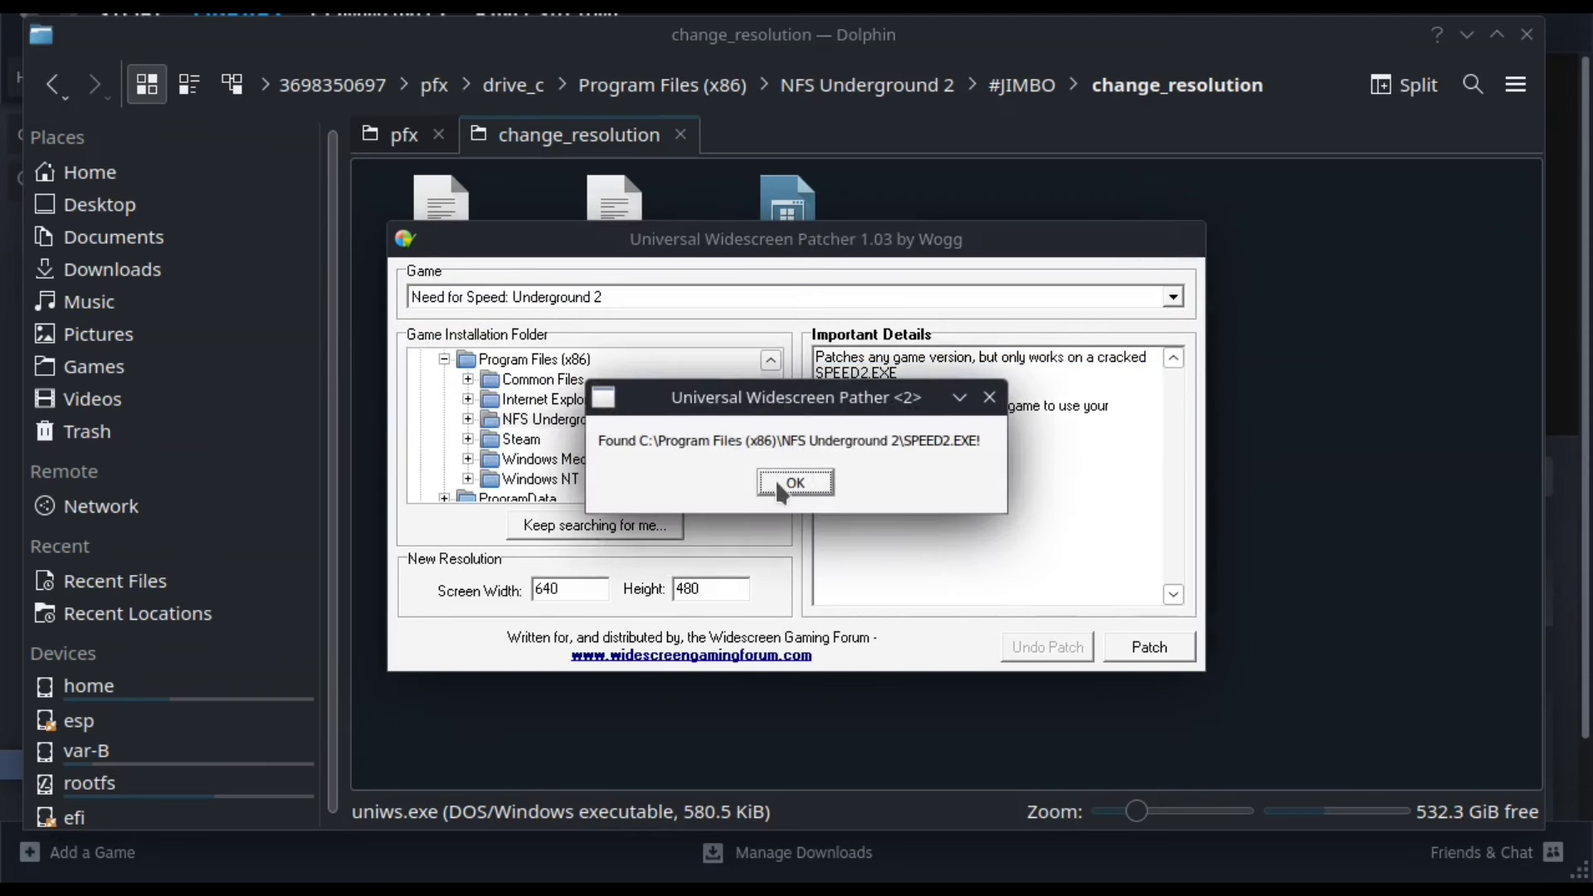
{"action": "left_click", "coordinate": [795, 483]}
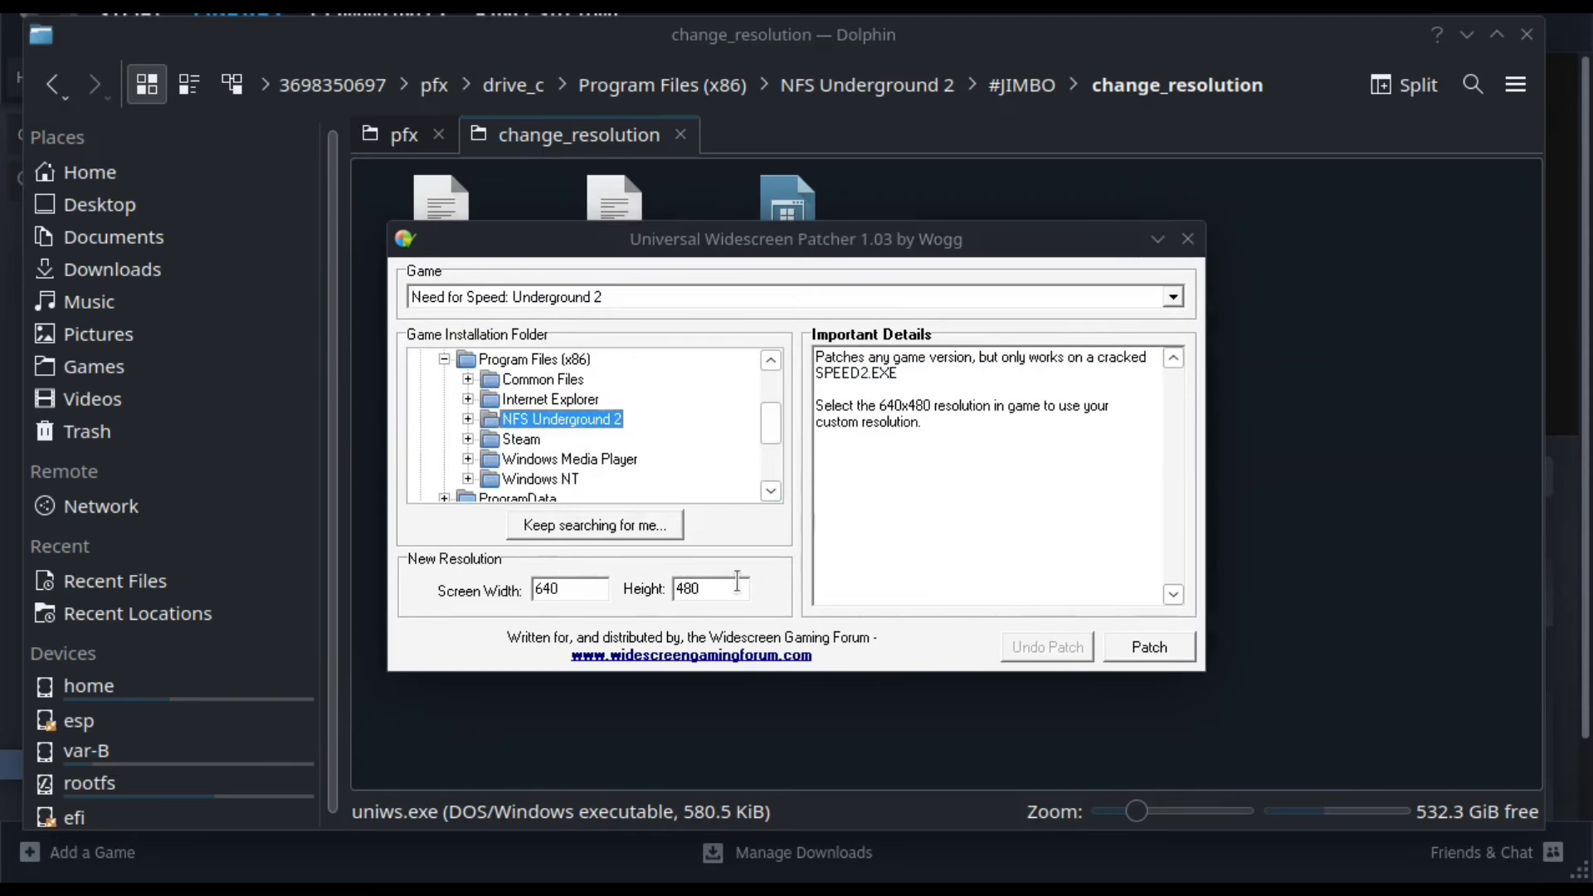
Step: Patch the game to a 1280 × 800 resolution
{"action": "left_click_drag", "start_coordinate": [584, 586], "coordinate": [535, 602]}
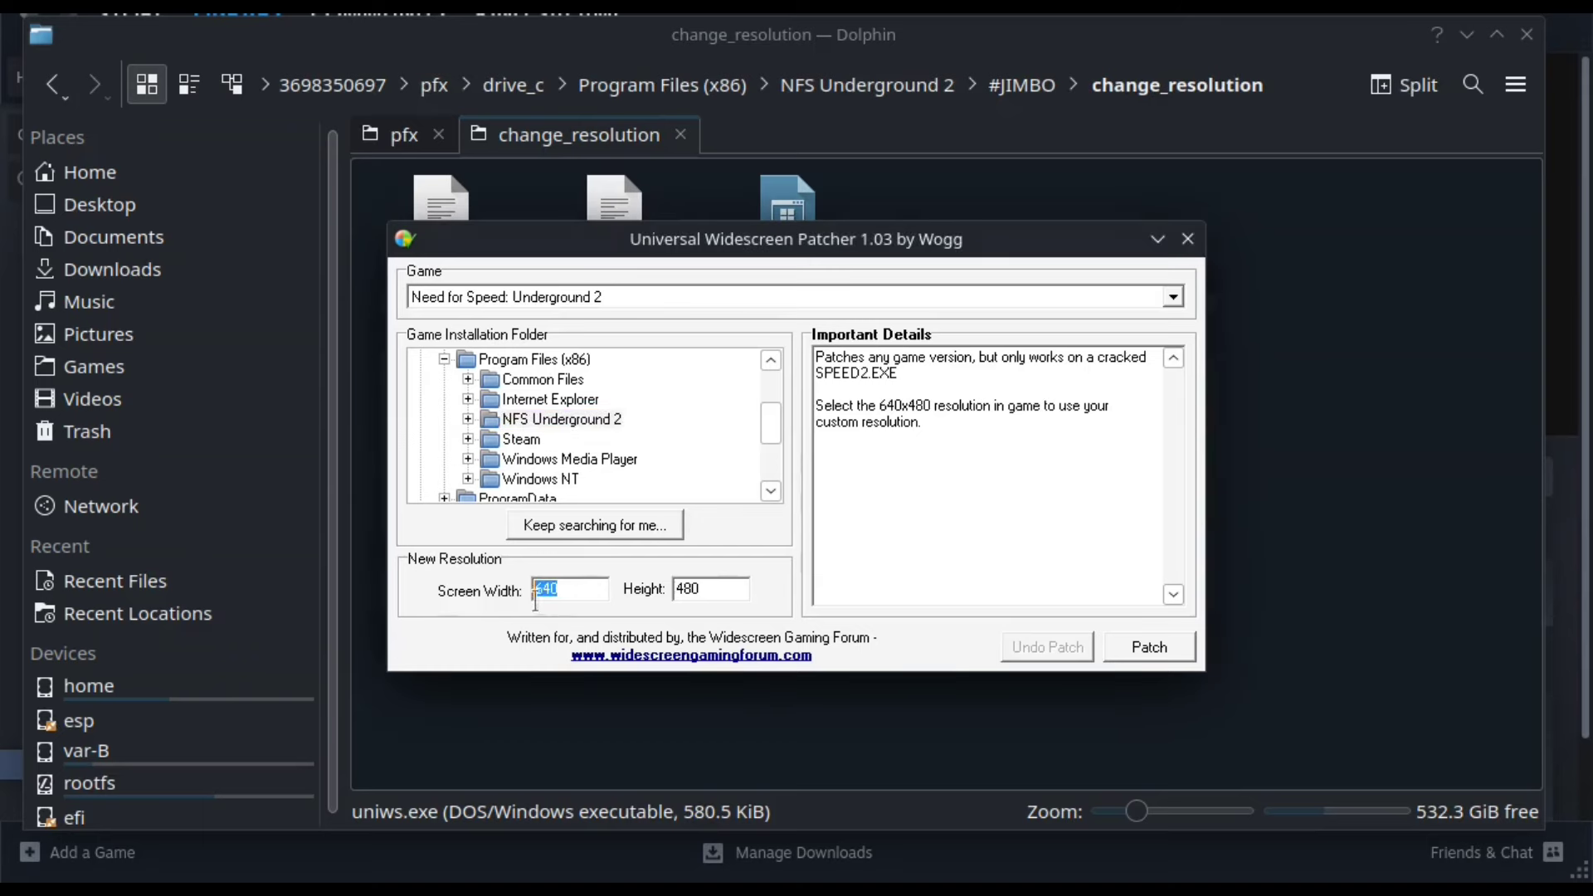
{"action": "key", "text": "super+x"}
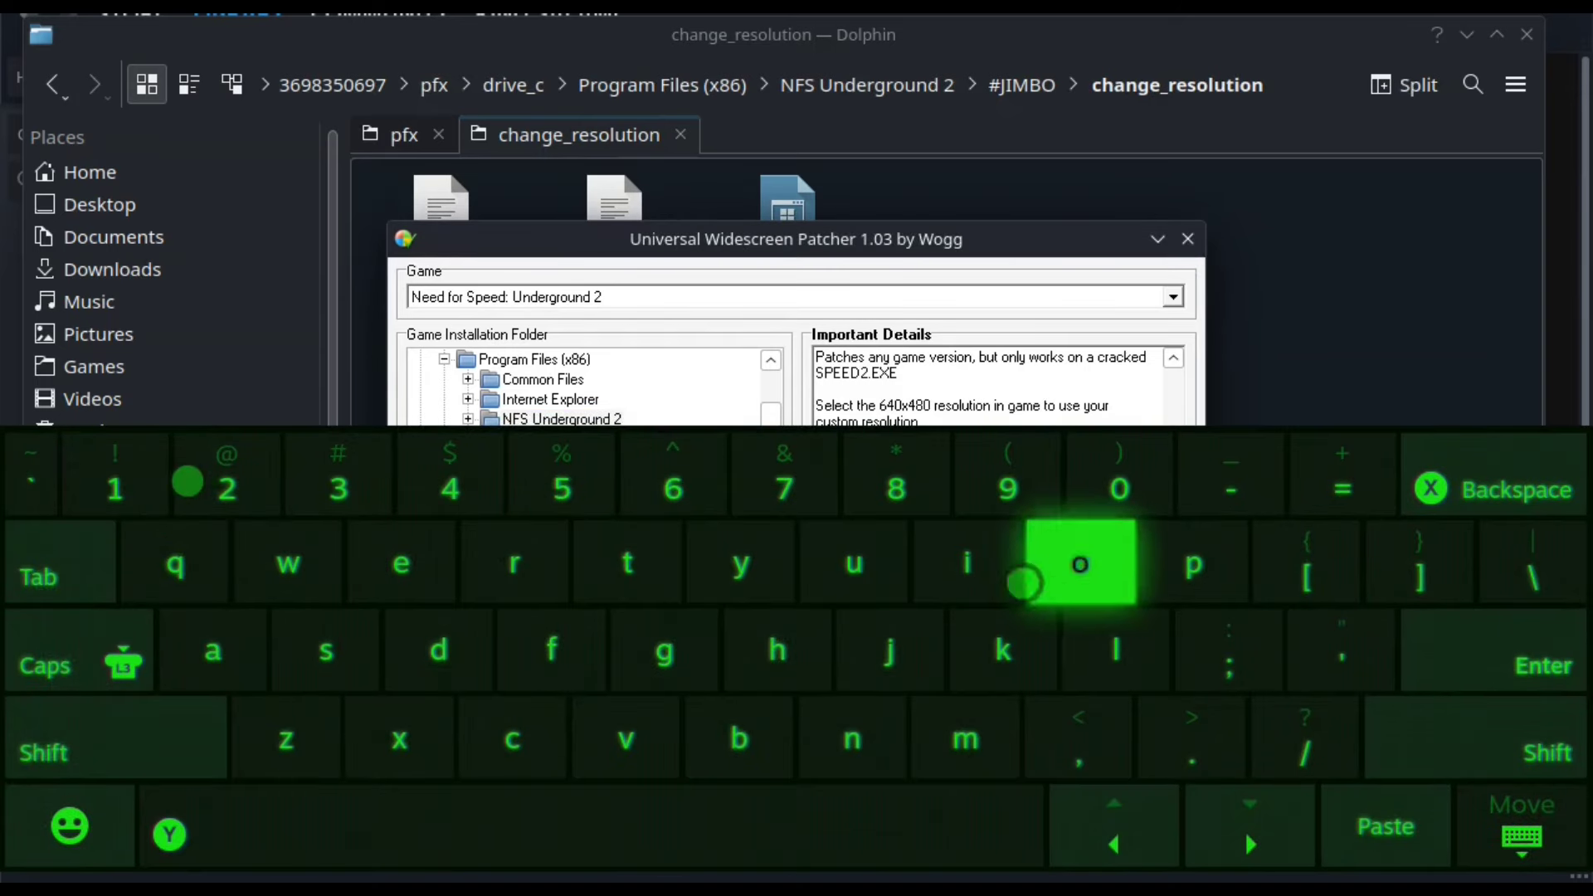
{"action": "type", "text": "0"}
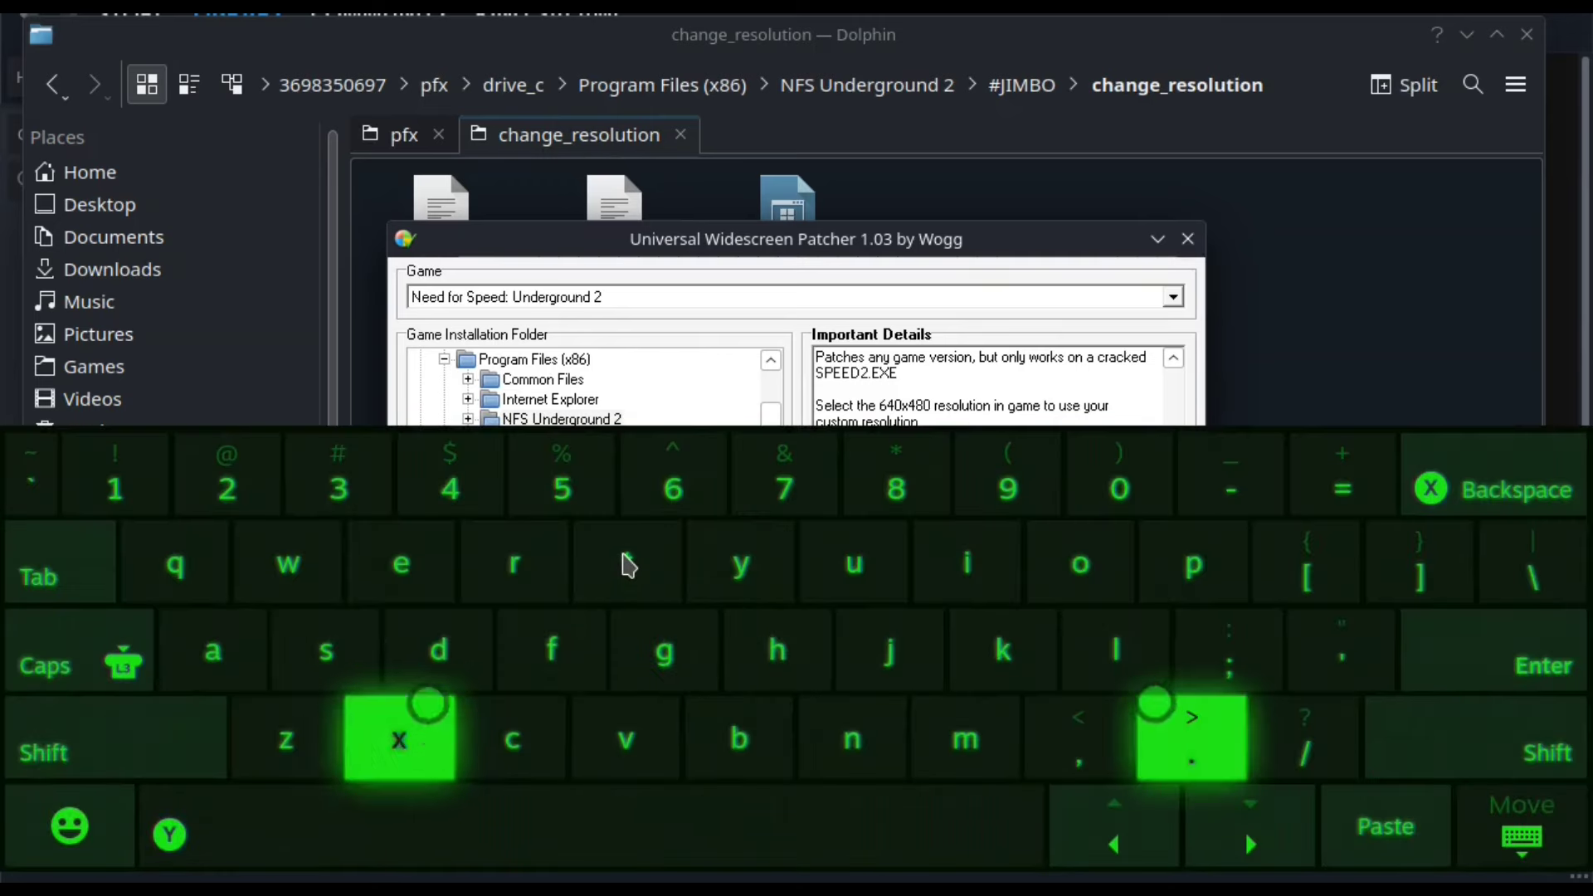
{"action": "type", "text": "0"}
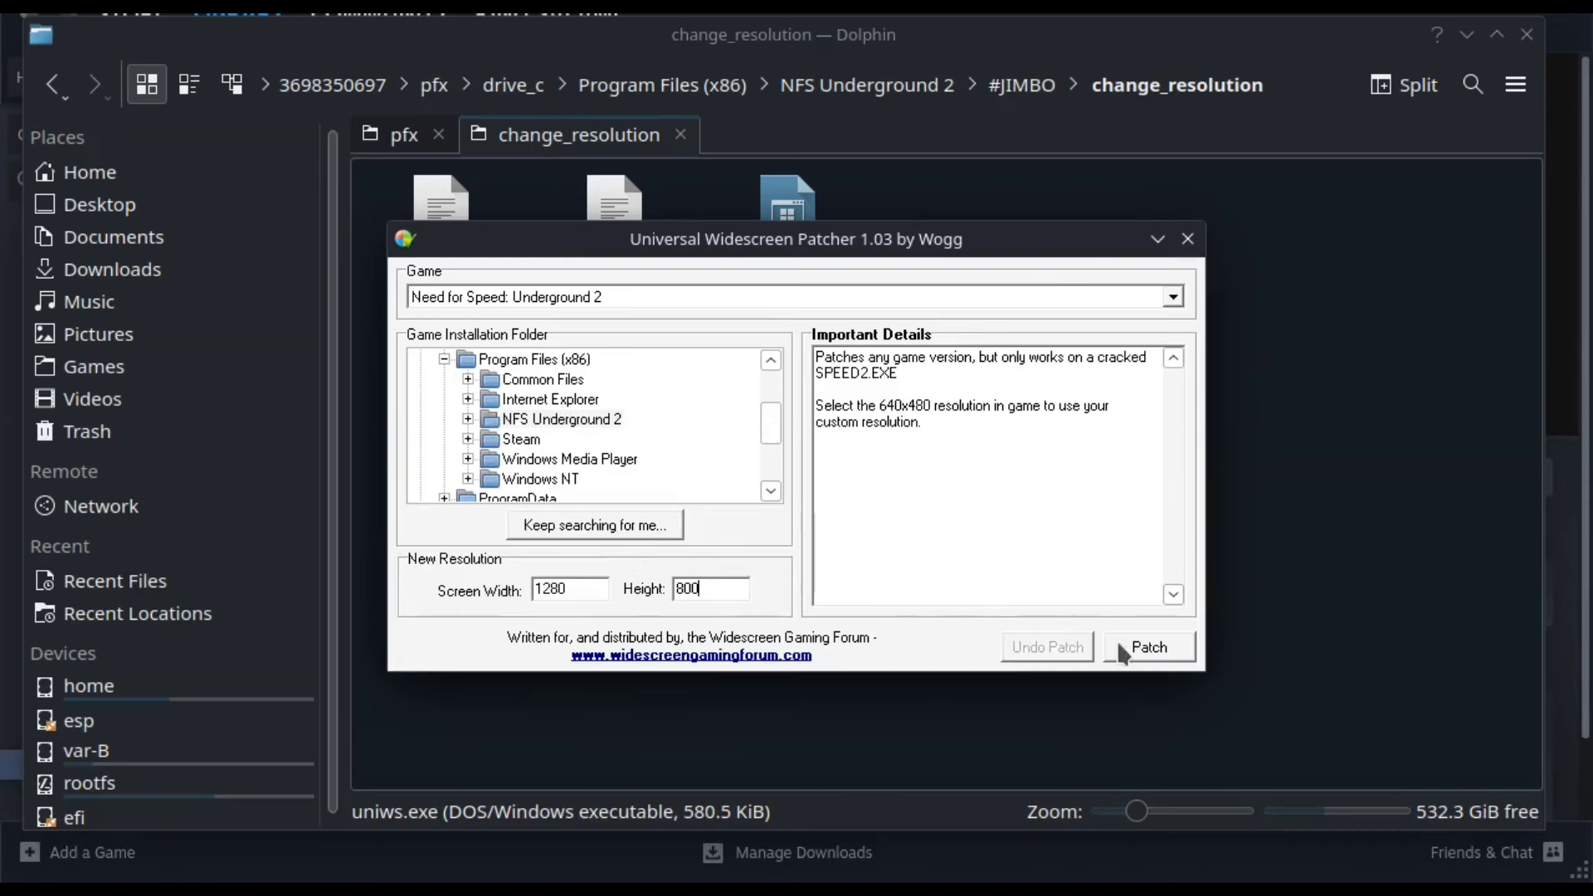
{"action": "left_click", "coordinate": [1137, 653]}
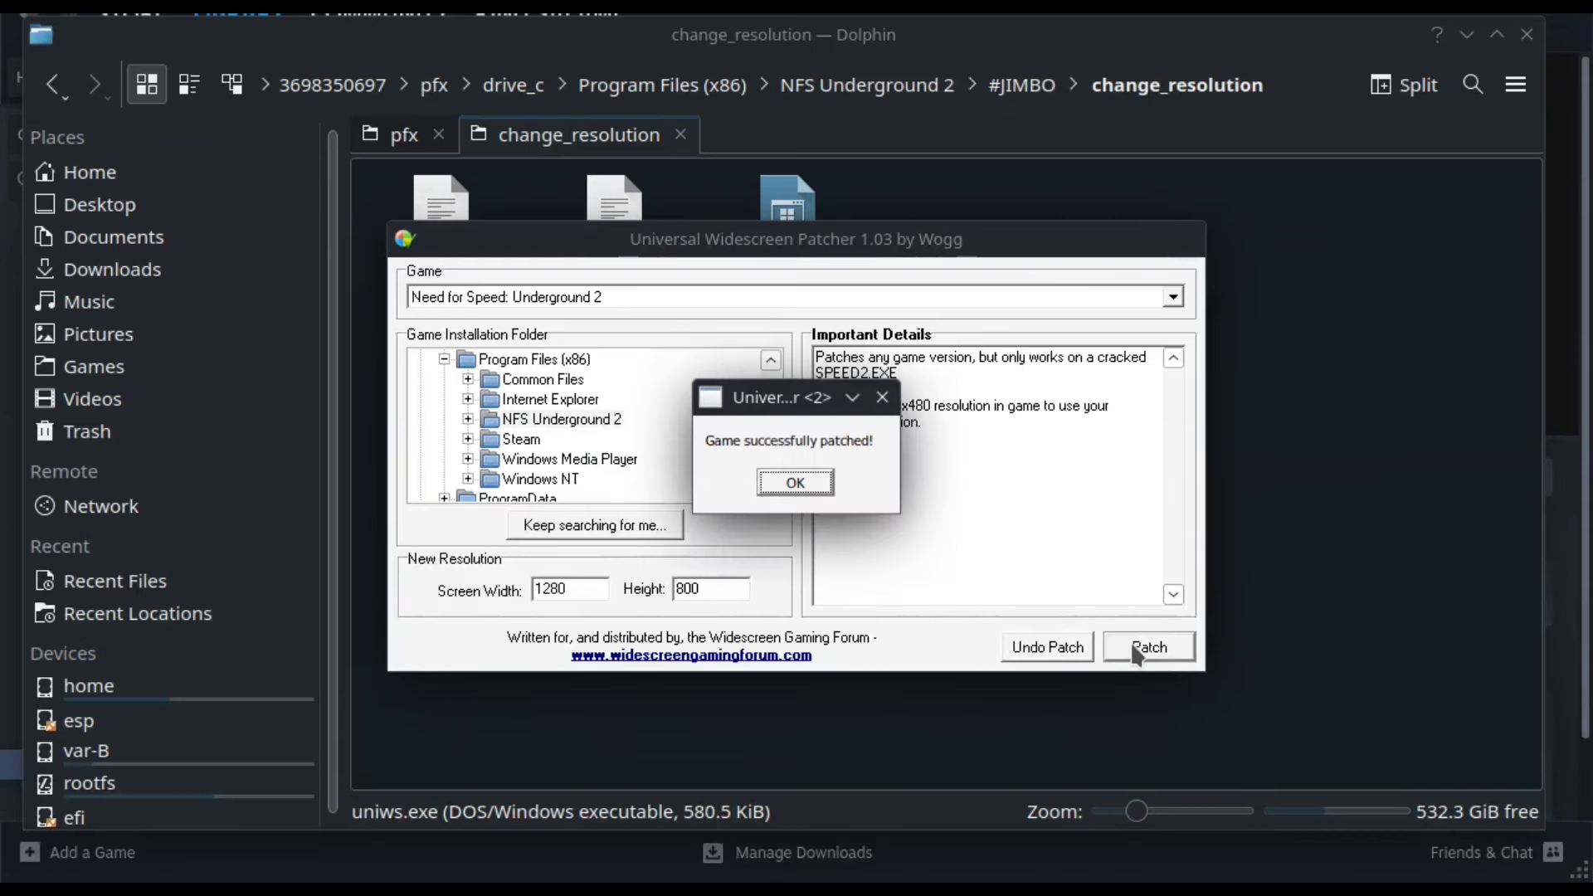
{"action": "left_click", "coordinate": [810, 481]}
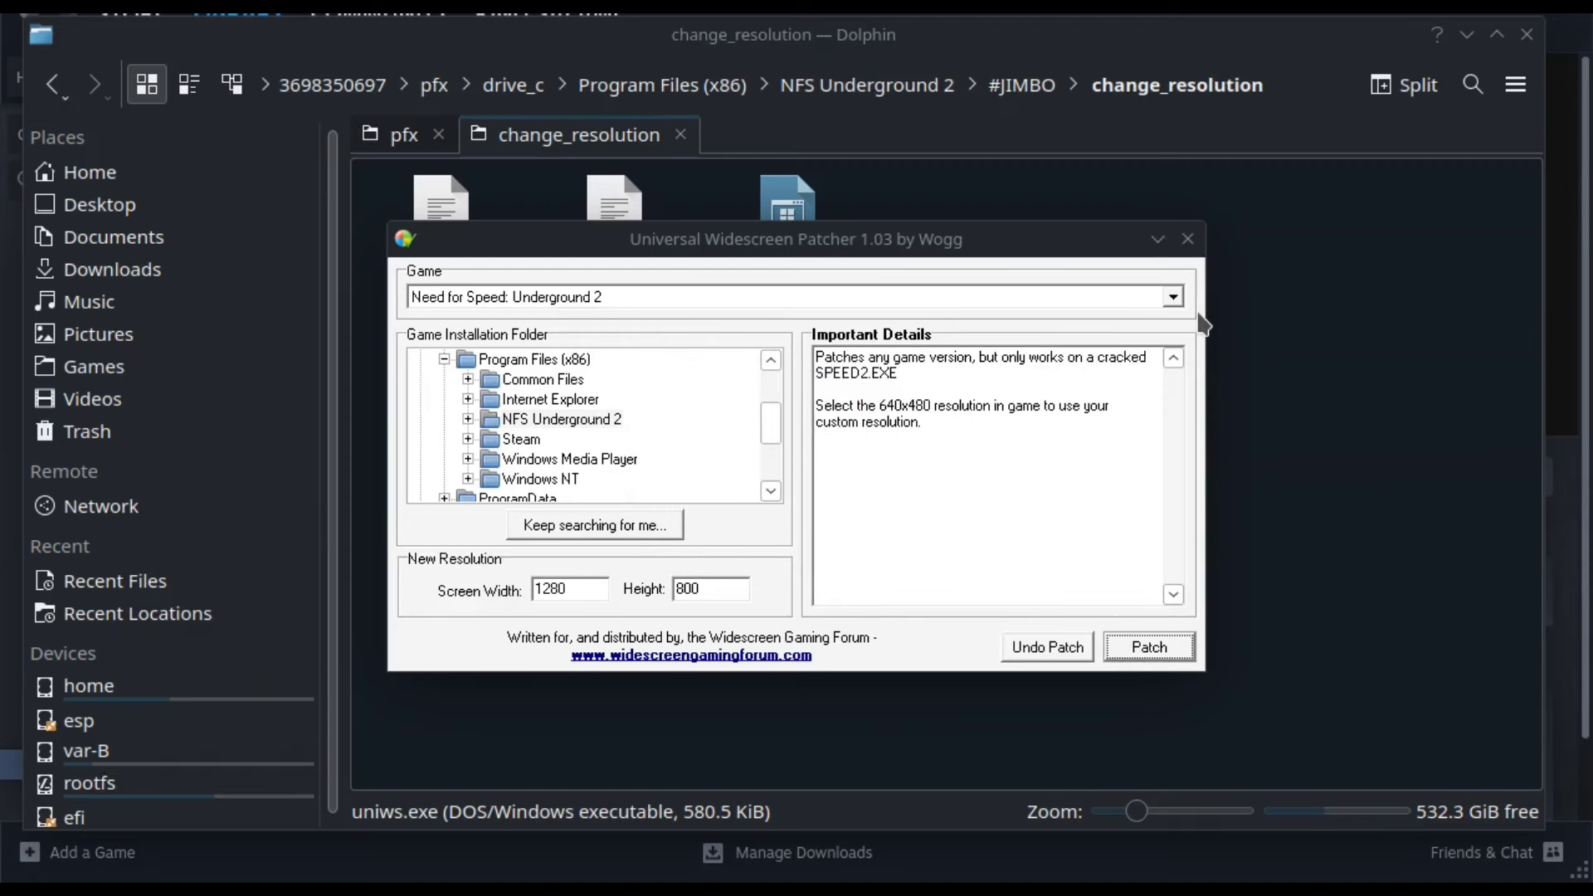
Step: Close the widescreen patcher and the Dolphin file manager
{"action": "left_click", "coordinate": [1187, 240]}
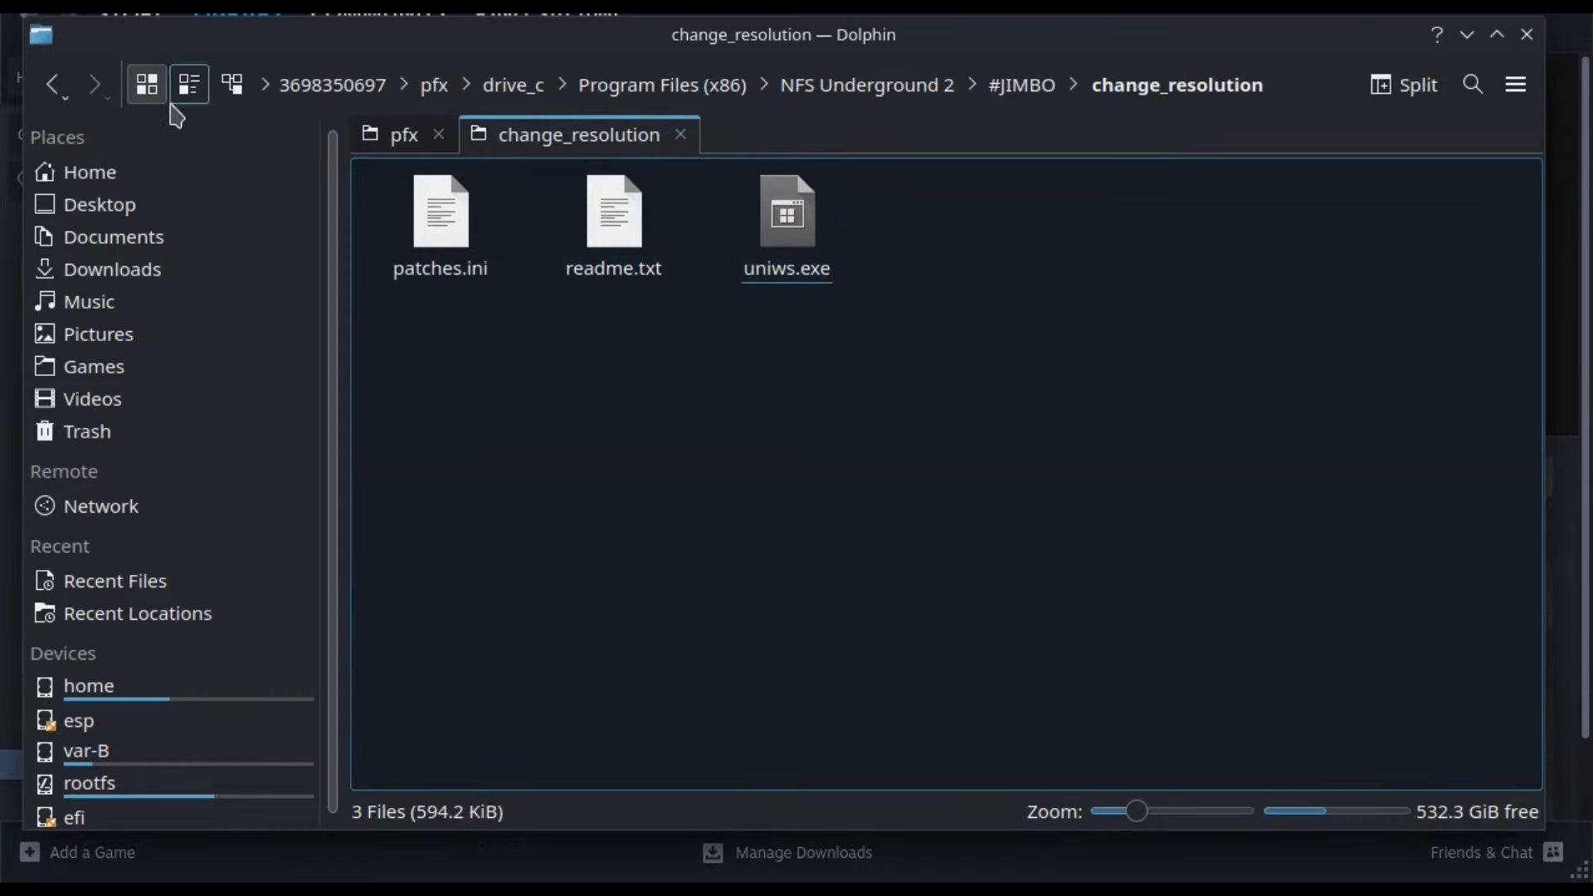
{"action": "left_click", "coordinate": [49, 86]}
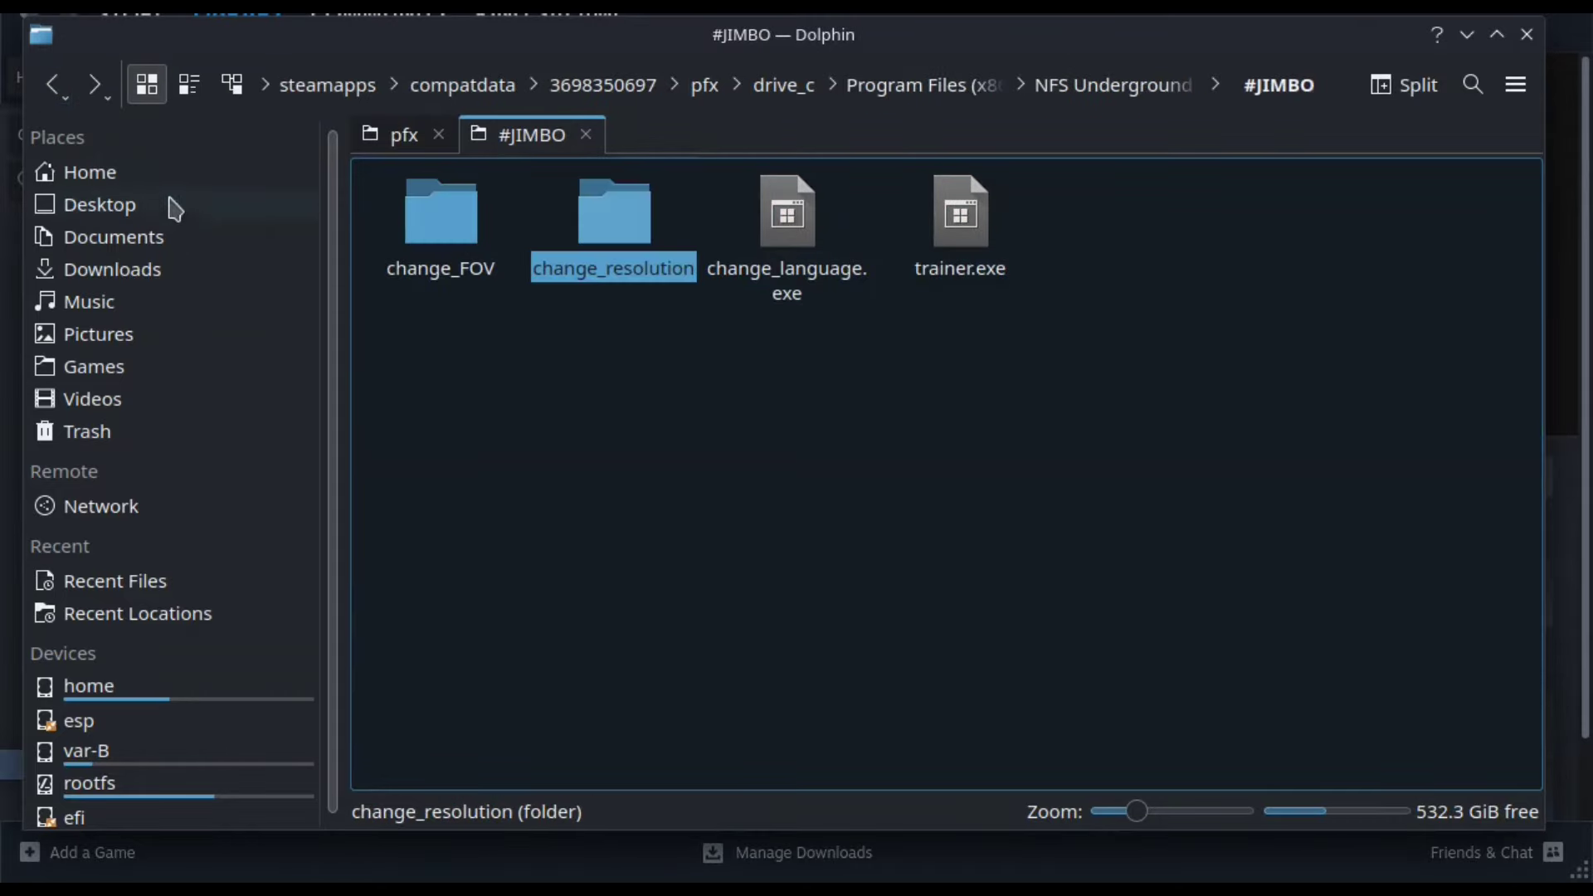
{"action": "left_click", "coordinate": [51, 87]}
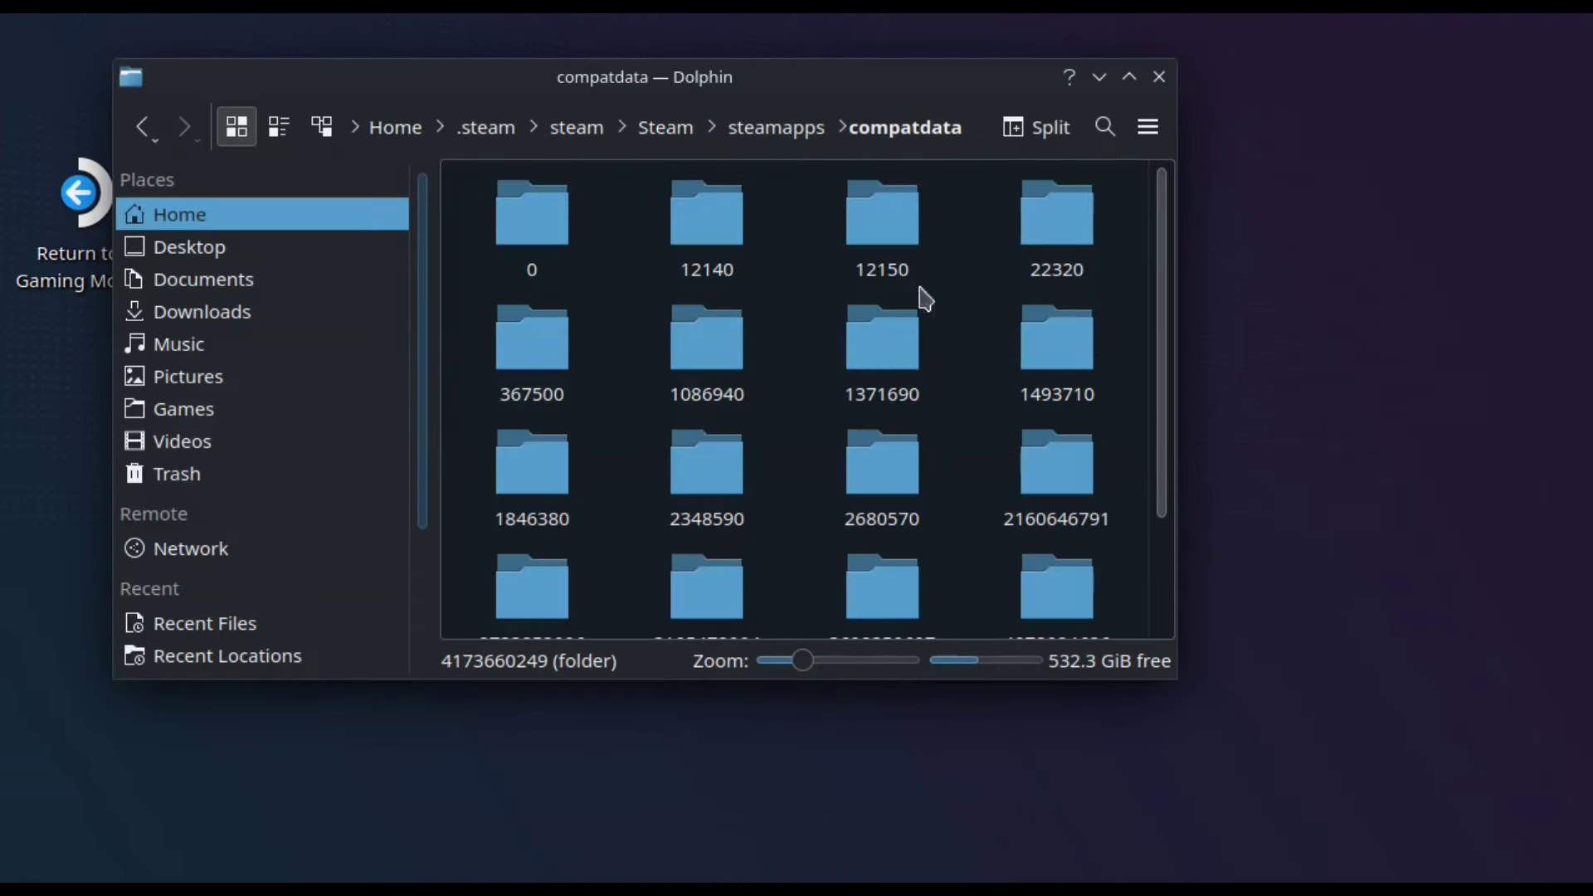
{"action": "left_click", "coordinate": [1160, 77]}
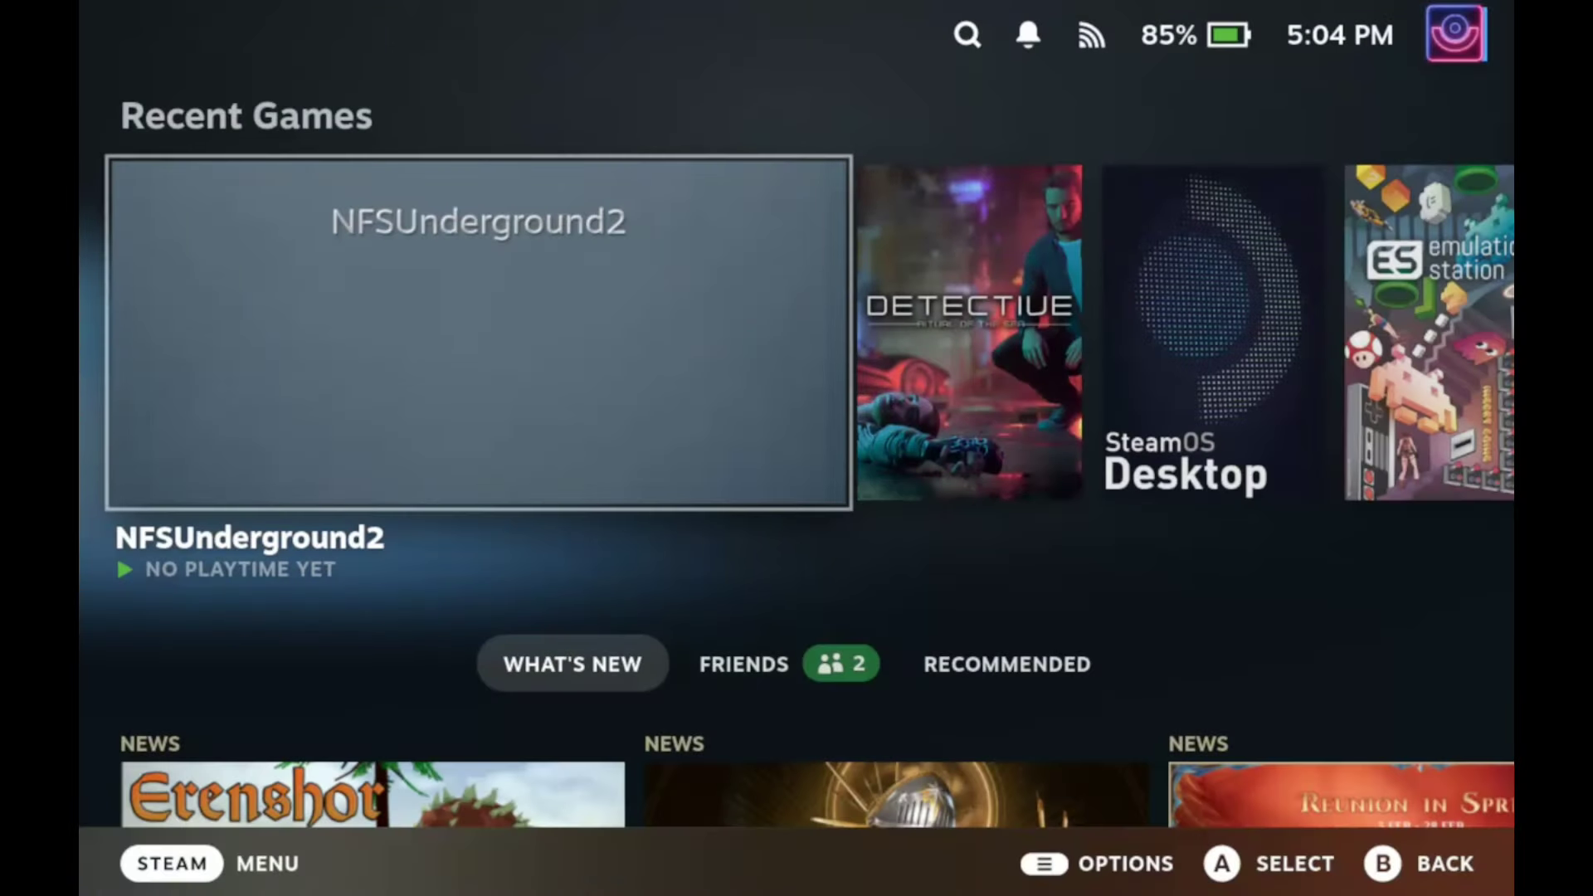
Step: Open NFSUnderground2's artwork change page and start a game search
{"action": "key", "text": "Menu"}
{"action": "key", "text": "Down"}
{"action": "key", "text": "Down"}
{"action": "key", "text": "Down"}
{"action": "key", "text": "Down"}
{"action": "key", "text": "Down"}
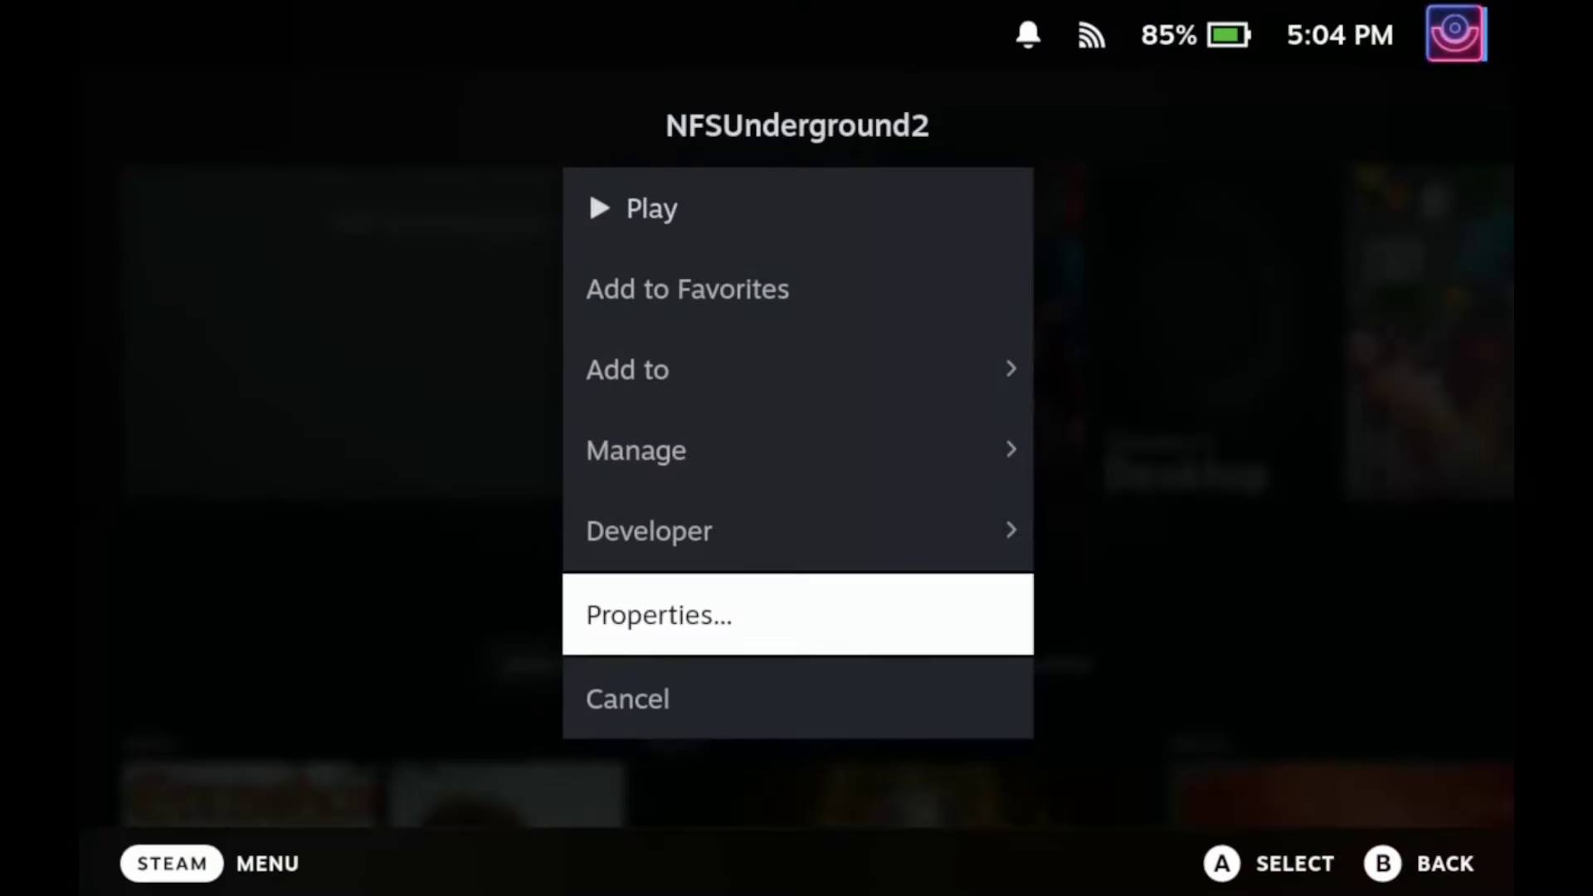
{"action": "key", "text": "Return"}
{"action": "key", "text": "Escape"}
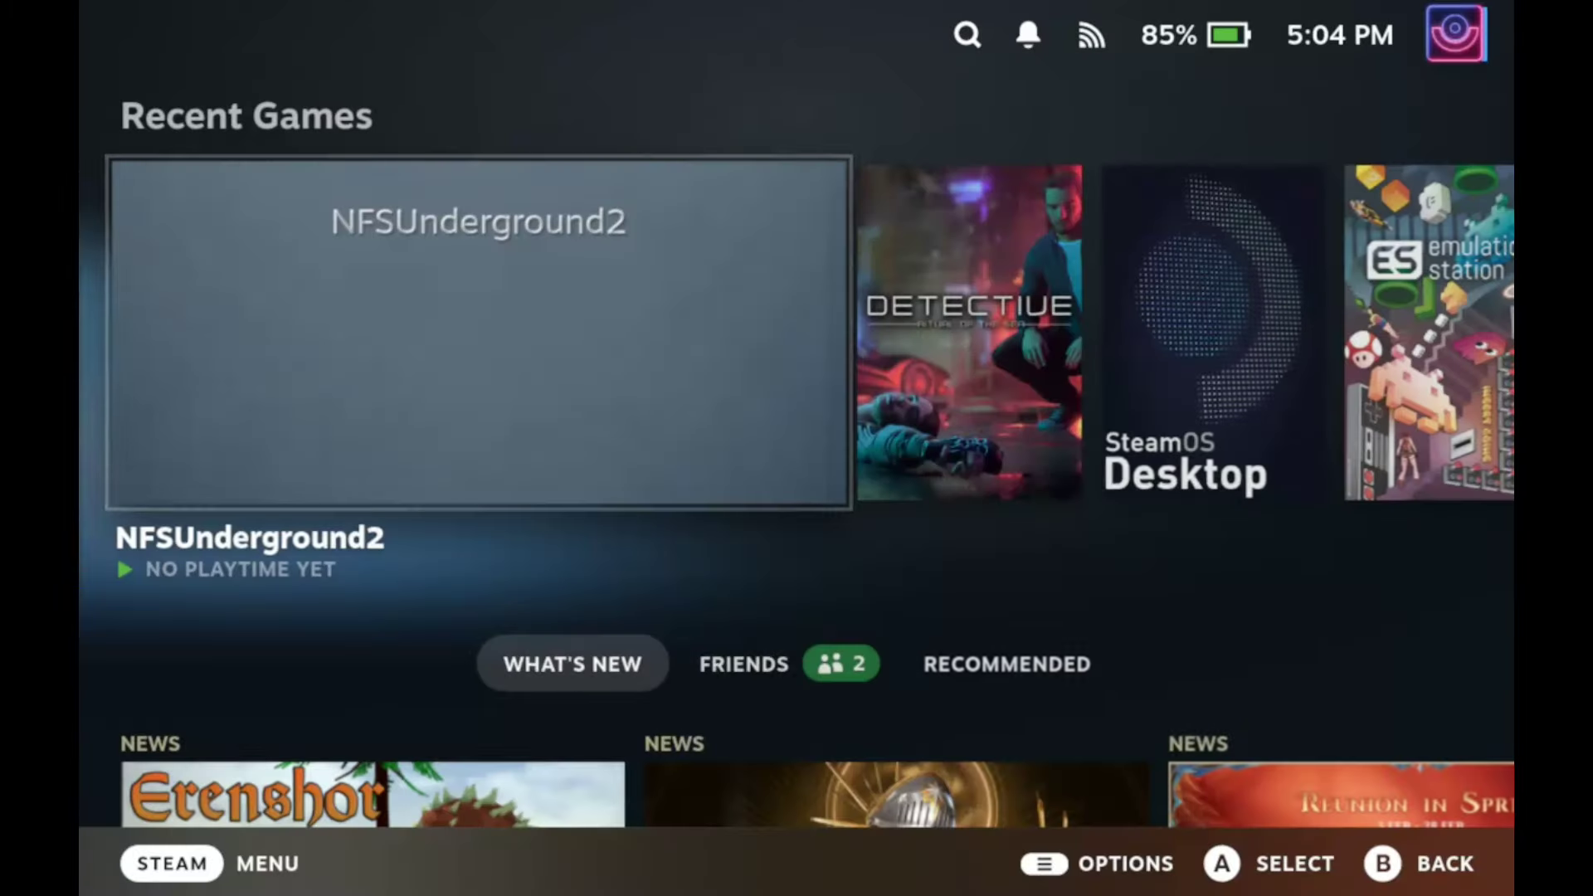
{"action": "key", "text": "Return"}
{"action": "key", "text": "Menu"}
{"action": "key", "text": "Down"}
{"action": "key", "text": "Down"}
{"action": "key", "text": "Down"}
{"action": "key", "text": "Down"}
{"action": "key", "text": "Down"}
{"action": "key", "text": "Up"}
{"action": "key", "text": "Return"}
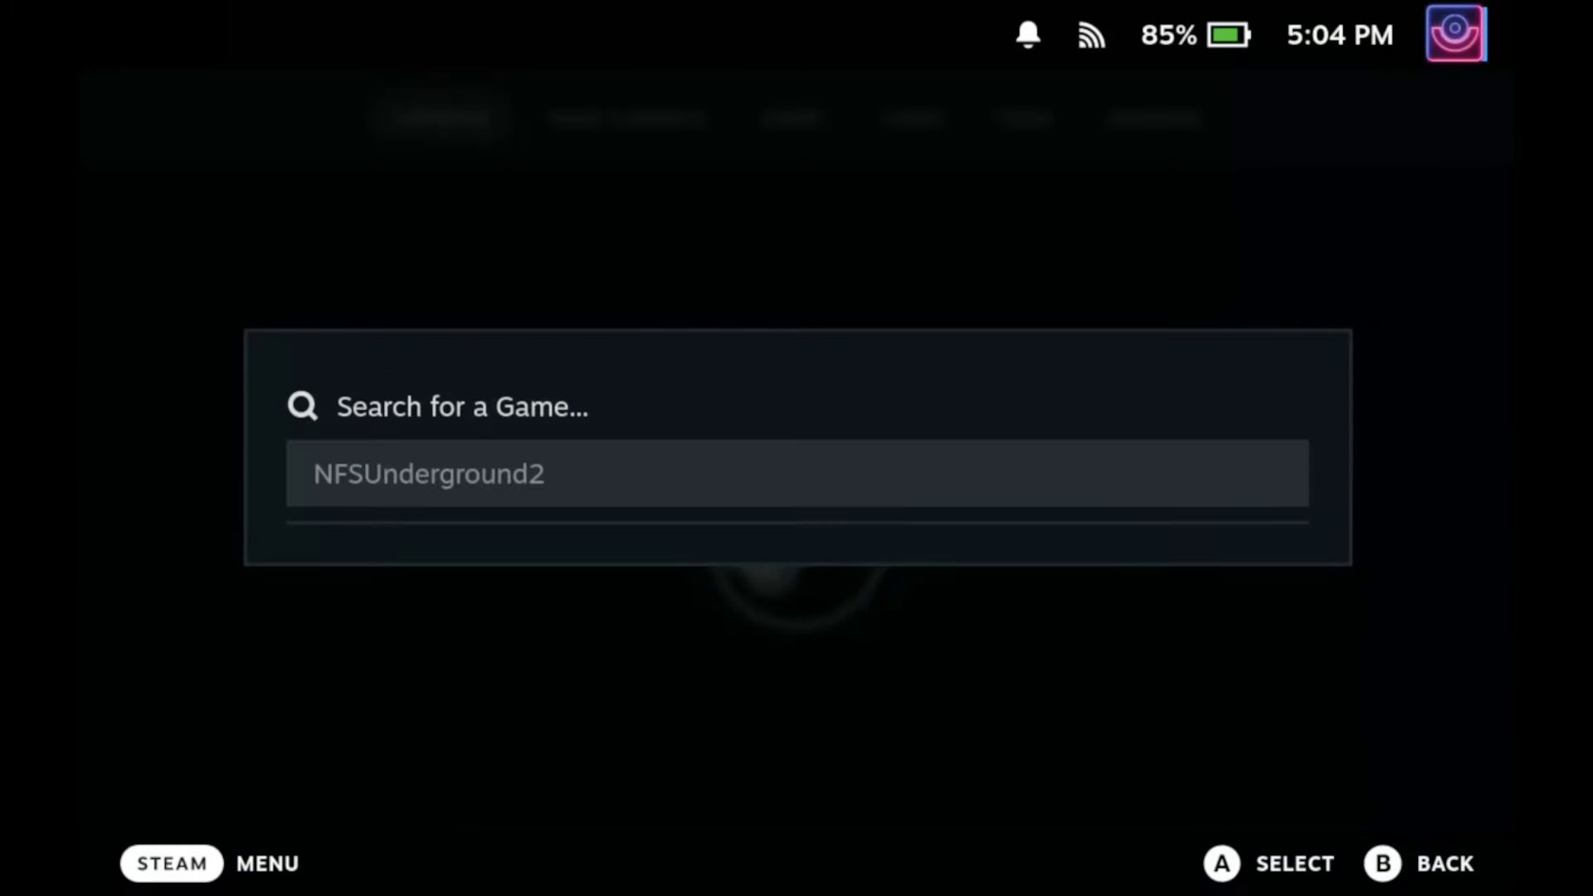
Step: Search for 'need for speed under' and browse the results
{"action": "key", "text": "Return"}
{"action": "key", "text": "BackSpace"}
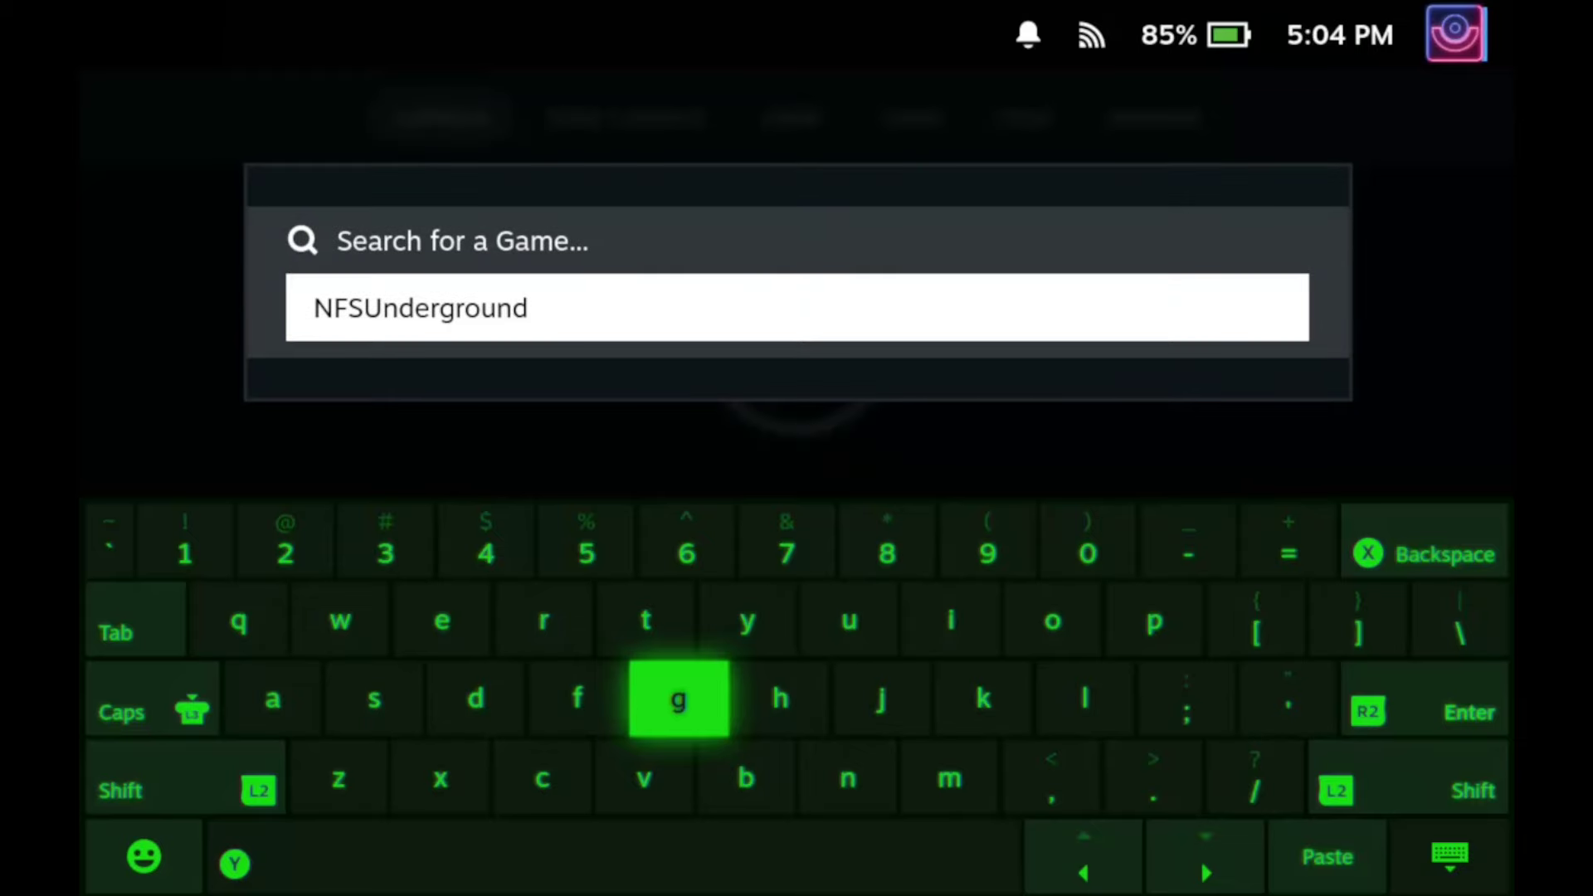
{"action": "key", "text": "BackSpace"}
{"action": "key", "text": "BackSpace"}
{"action": "key", "text": "BackSpace"}
{"action": "key", "text": "BackSpace"}
{"action": "key", "text": "BackSpace"}
{"action": "key", "text": "BackSpace"}
{"action": "key", "text": "BackSpace"}
{"action": "key", "text": "BackSpace"}
{"action": "key", "text": "BackSpace"}
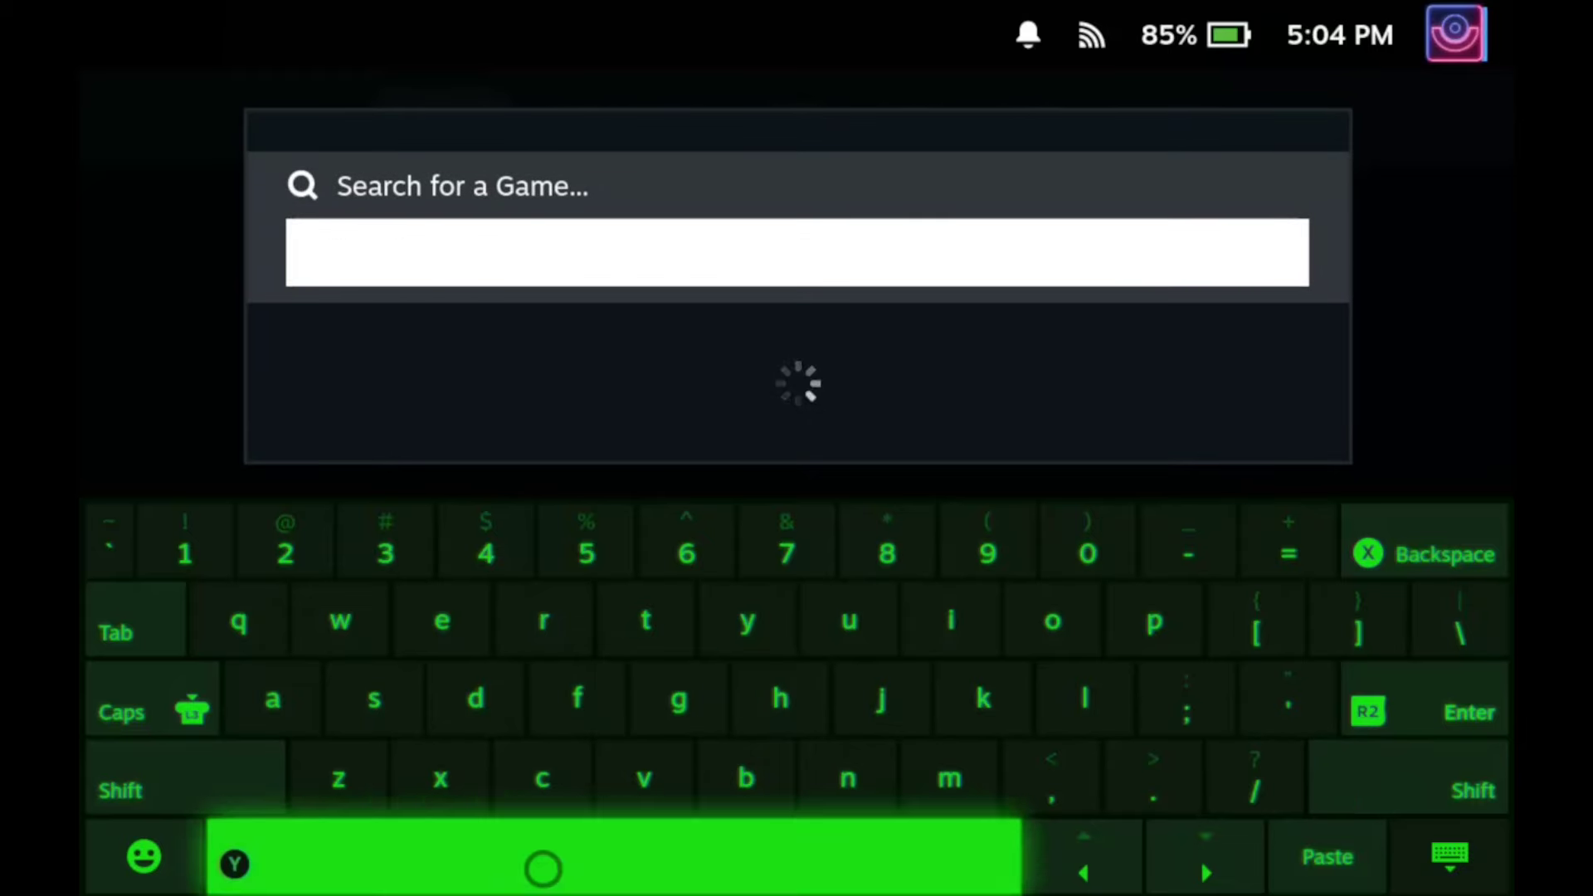
{"action": "type", "text": "neex"}
{"action": "key", "text": "BackSpace"}
{"action": "type", "text": "d"}
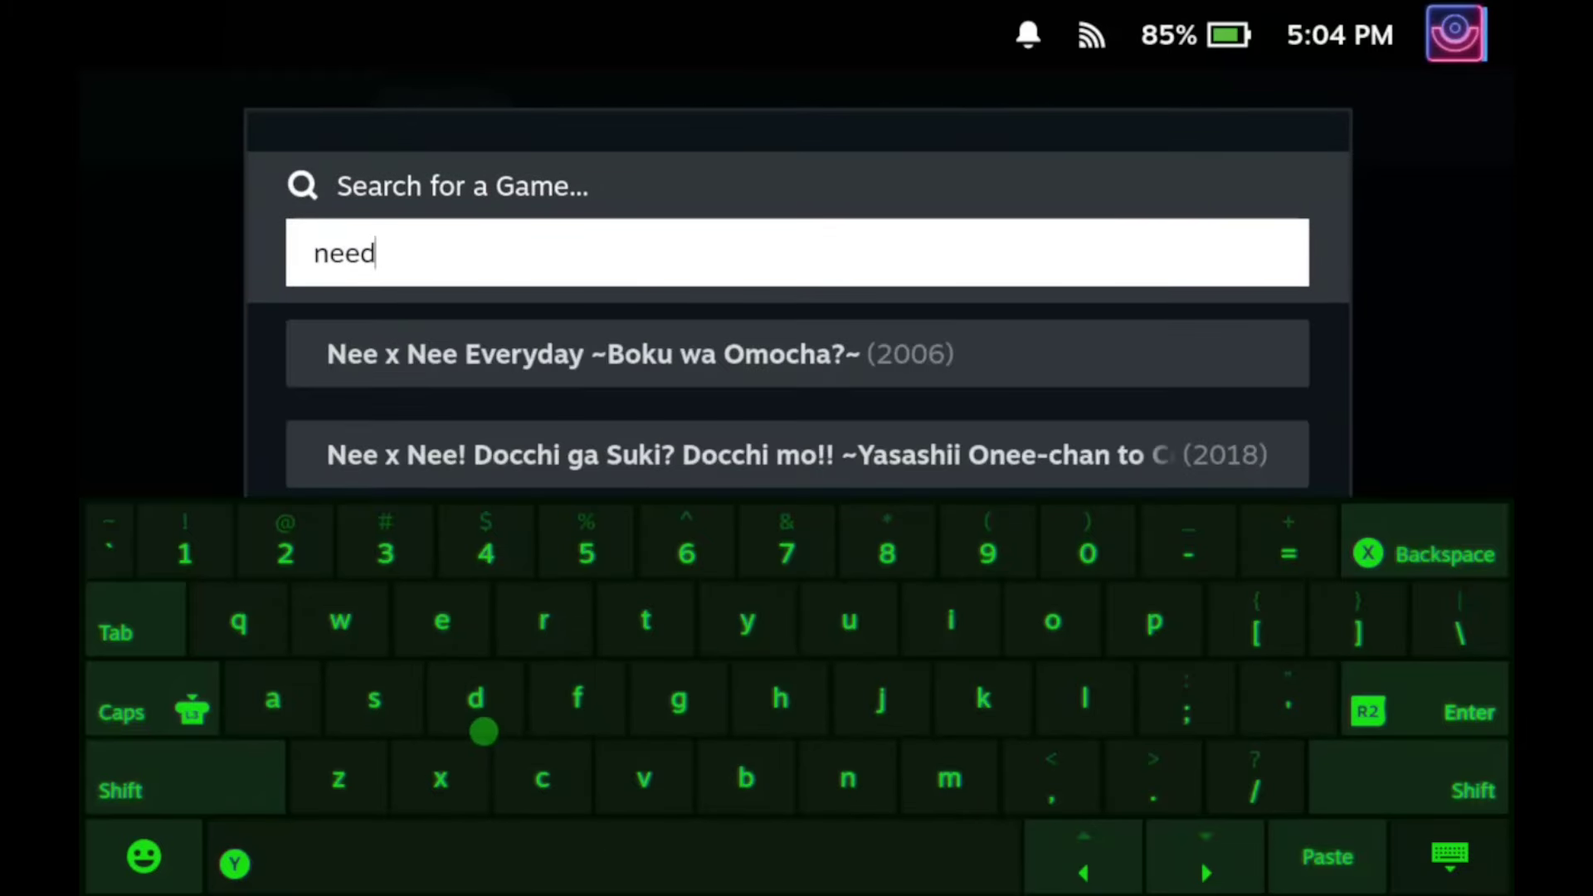
{"action": "type", "text": " for "}
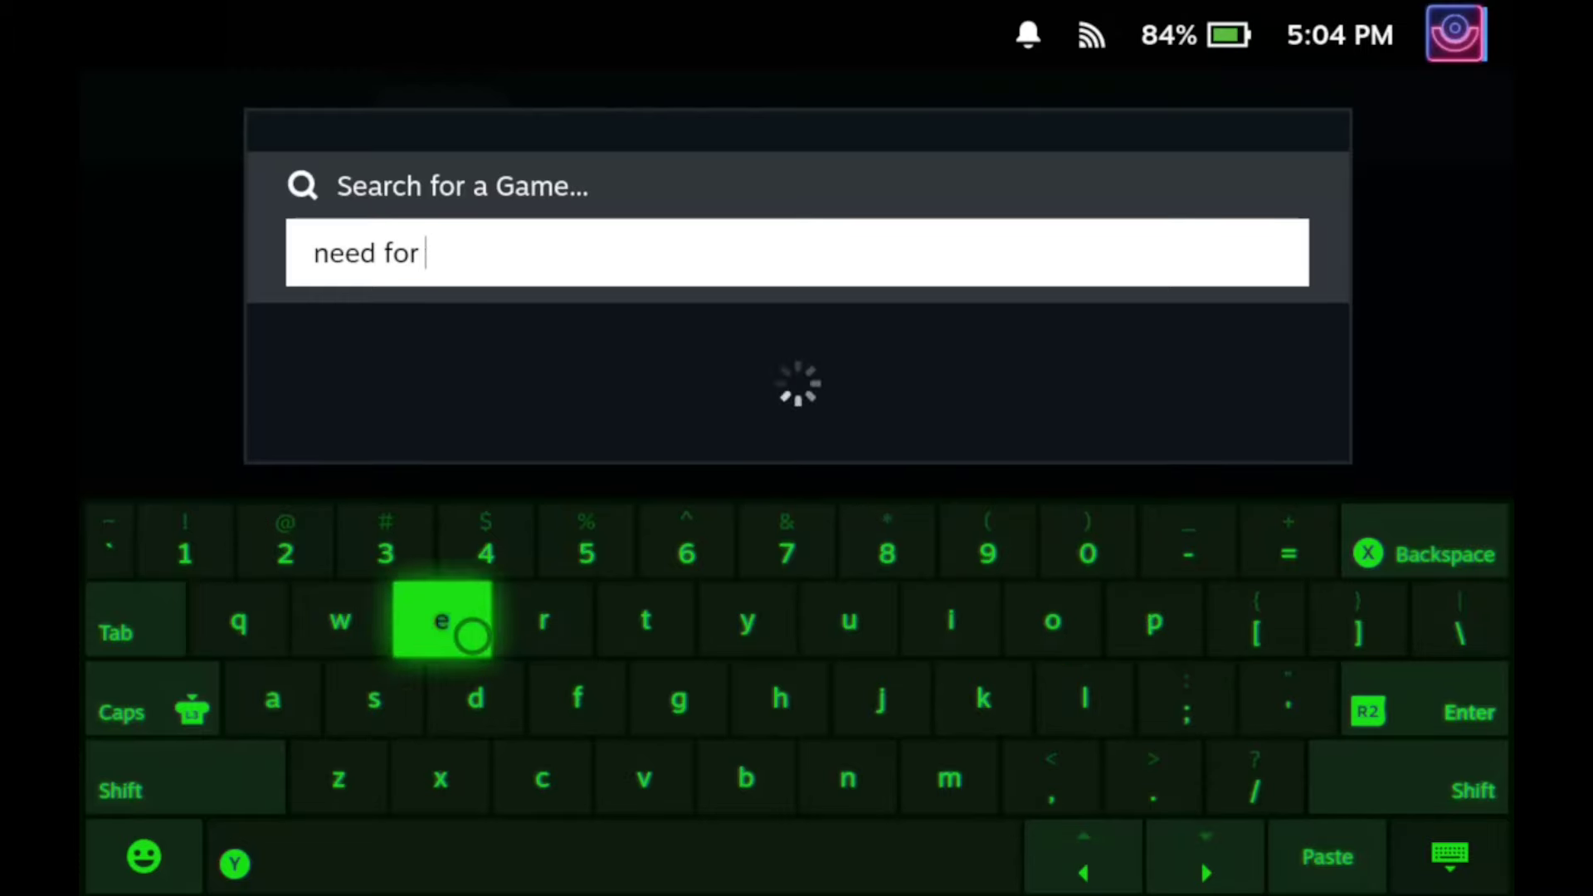
{"action": "type", "text": "speed"}
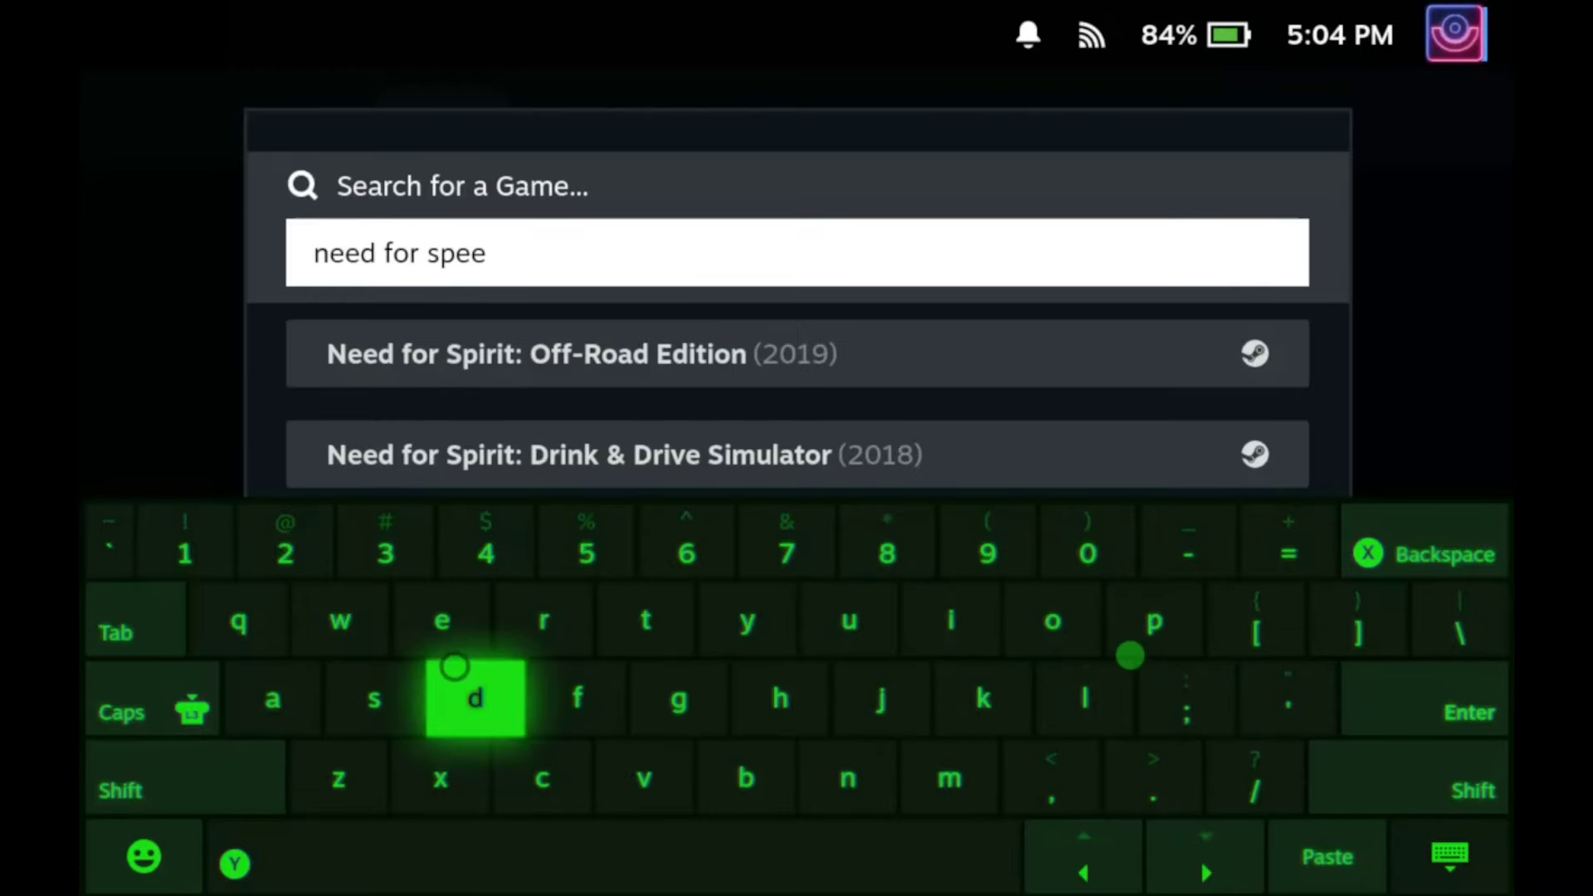
{"action": "key", "text": "Return"}
{"action": "key", "text": "Down"}
{"action": "key", "text": "Down"}
{"action": "key", "text": "Down"}
{"action": "key", "text": "Down"}
{"action": "key", "text": "Down"}
{"action": "key", "text": "Down"}
{"action": "key", "text": "Down"}
{"action": "key", "text": "Down"}
{"action": "key", "text": "Down"}
{"action": "key", "text": "Down"}
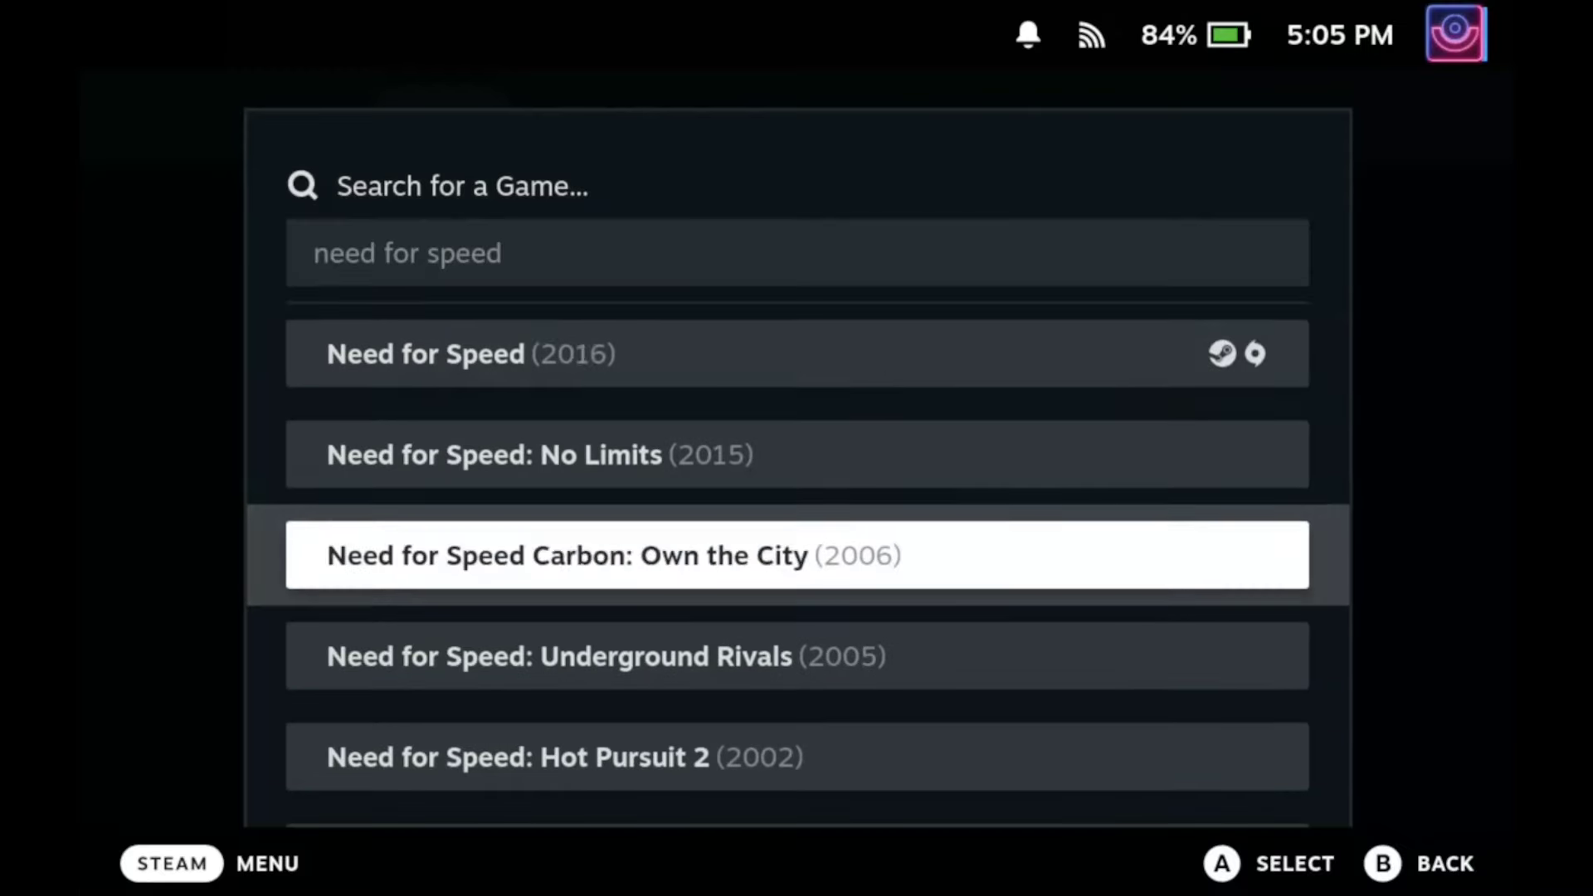
{"action": "key", "text": "Up"}
{"action": "key", "text": "Up"}
{"action": "key", "text": "Up"}
{"action": "key", "text": "Up"}
{"action": "key", "text": "Up"}
{"action": "key", "text": "Up"}
{"action": "key", "text": "Up"}
{"action": "key", "text": "Up"}
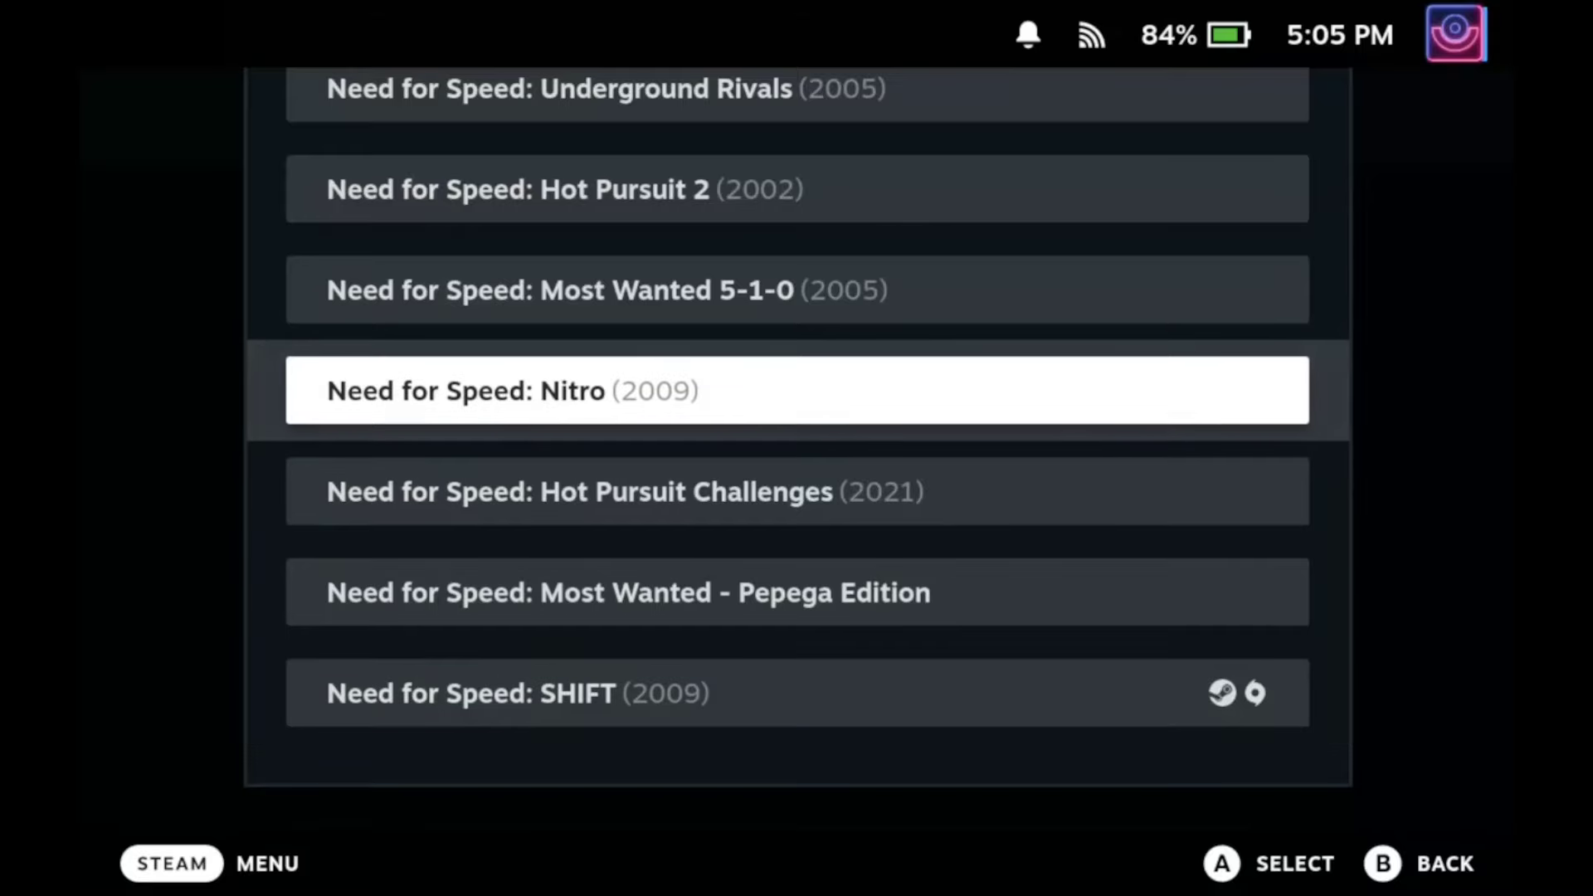
{"action": "key", "text": "Up"}
{"action": "key", "text": "Up"}
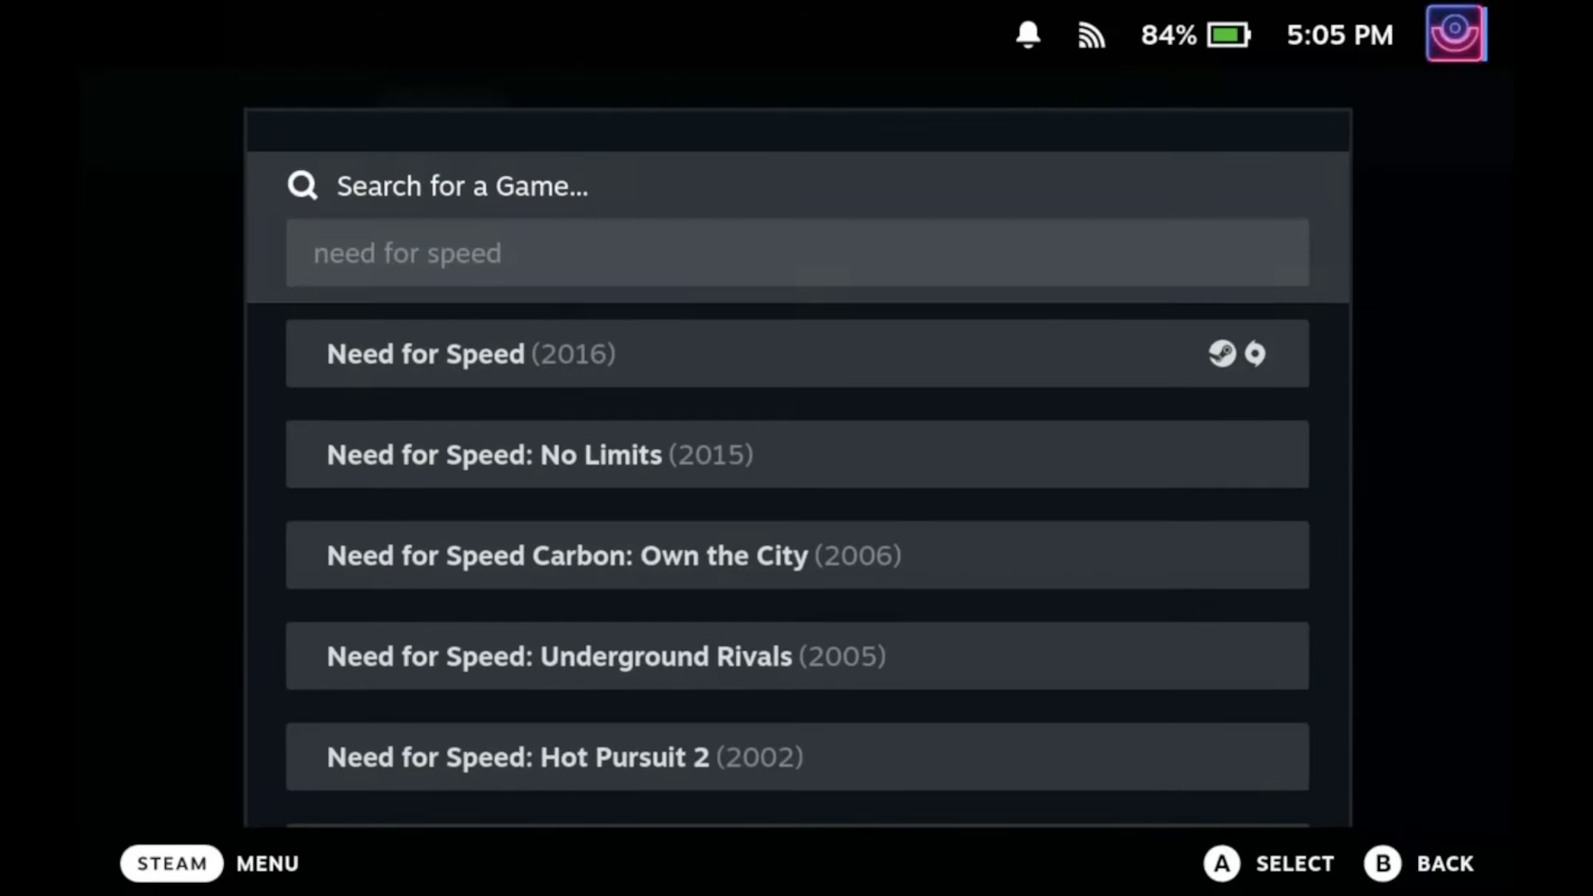
{"action": "key", "text": "Return"}
{"action": "type", "text": "un"}
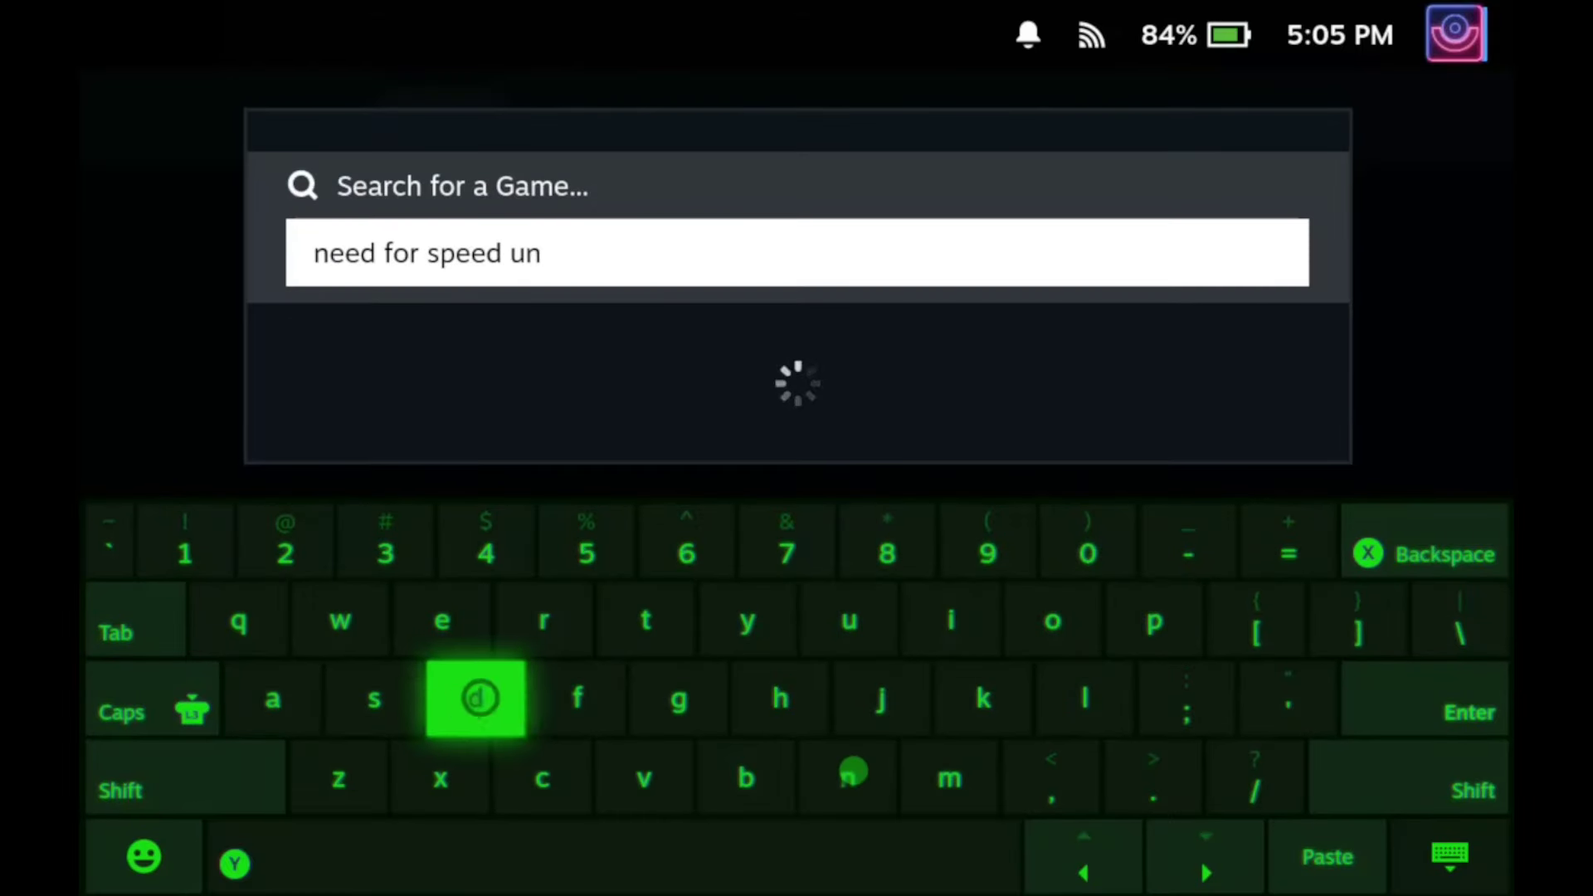
{"action": "type", "text": "der"}
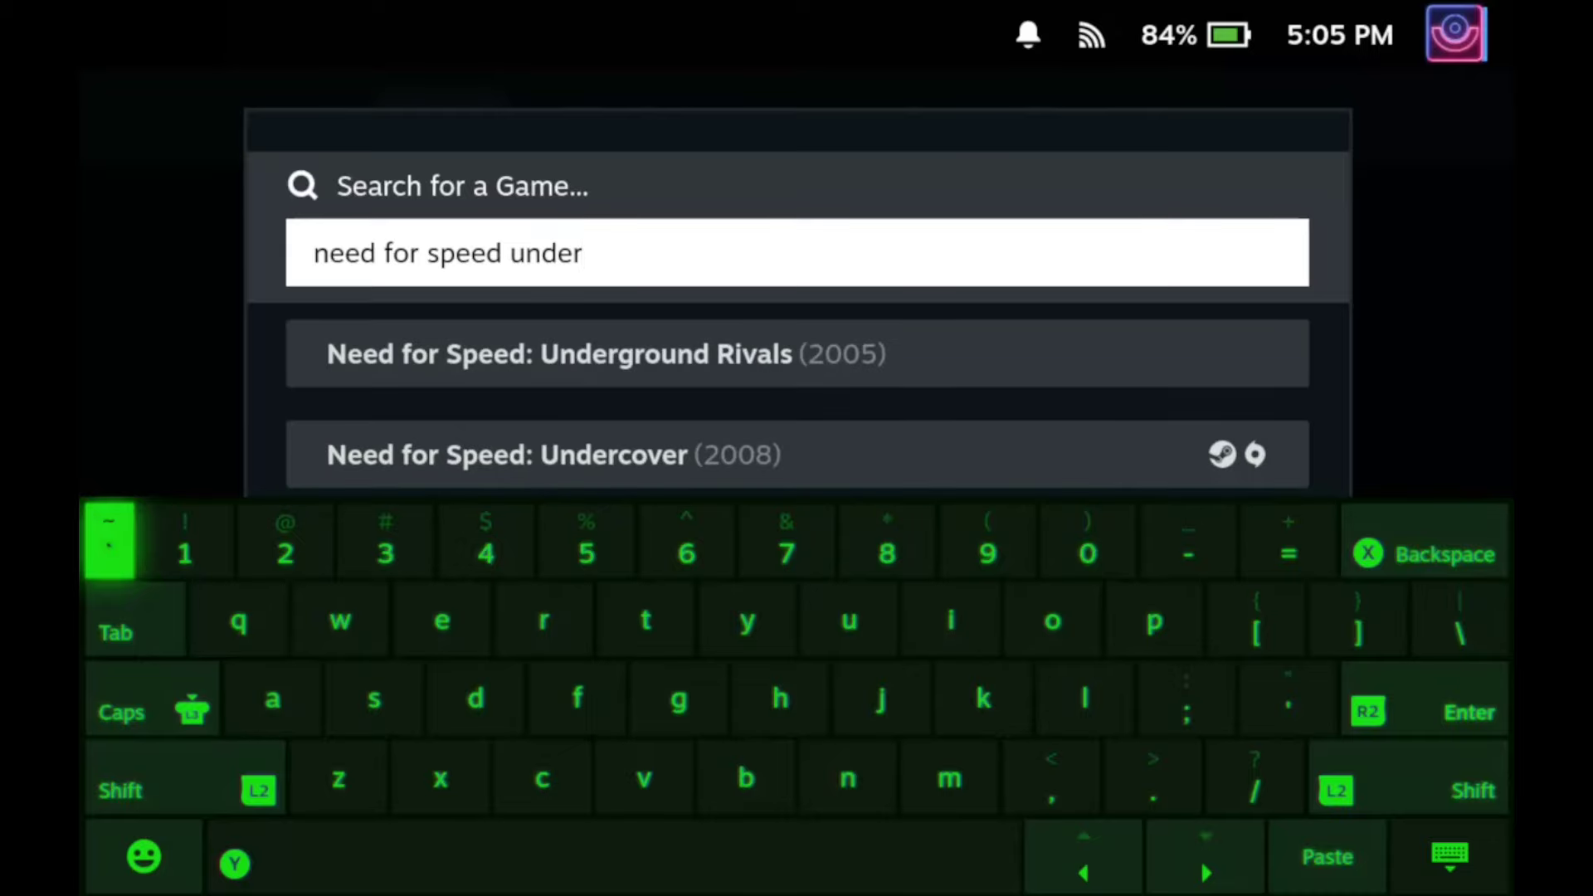
Step: Pick Need for Speed: Underground 2 from the search results and apply its first capsule artwork
{"action": "key", "text": "Escape"}
{"action": "key", "text": "Down"}
{"action": "key", "text": "Down"}
{"action": "key", "text": "Return"}
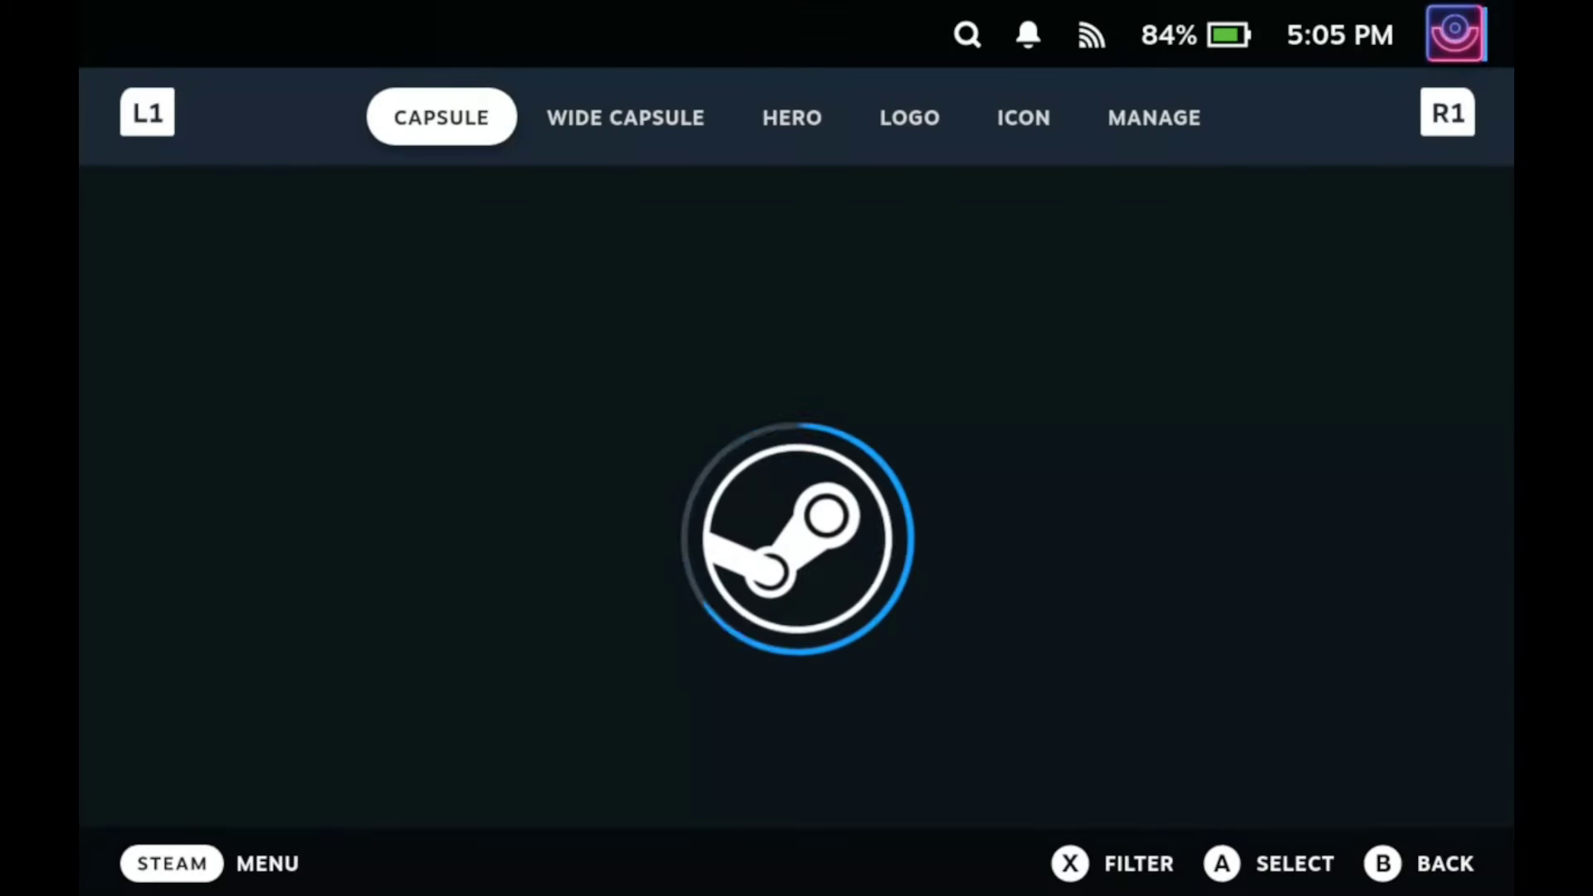
{"action": "key", "text": "Down"}
{"action": "key", "text": "Return"}
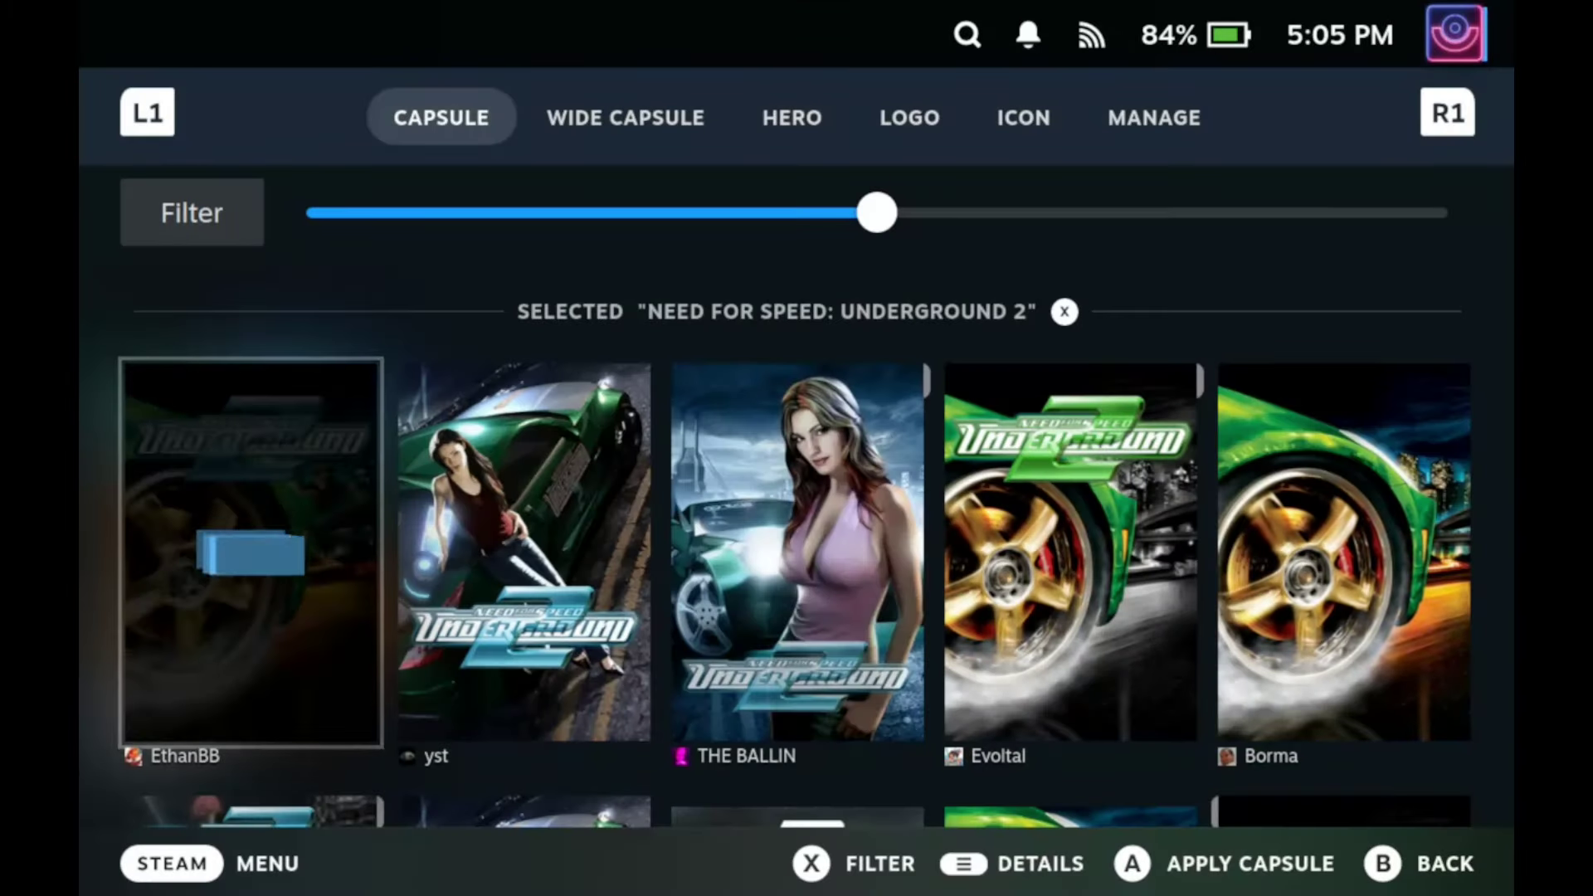
Step: Apply the first Underground 2 wide capsule artwork
{"action": "key", "text": "Tab"}
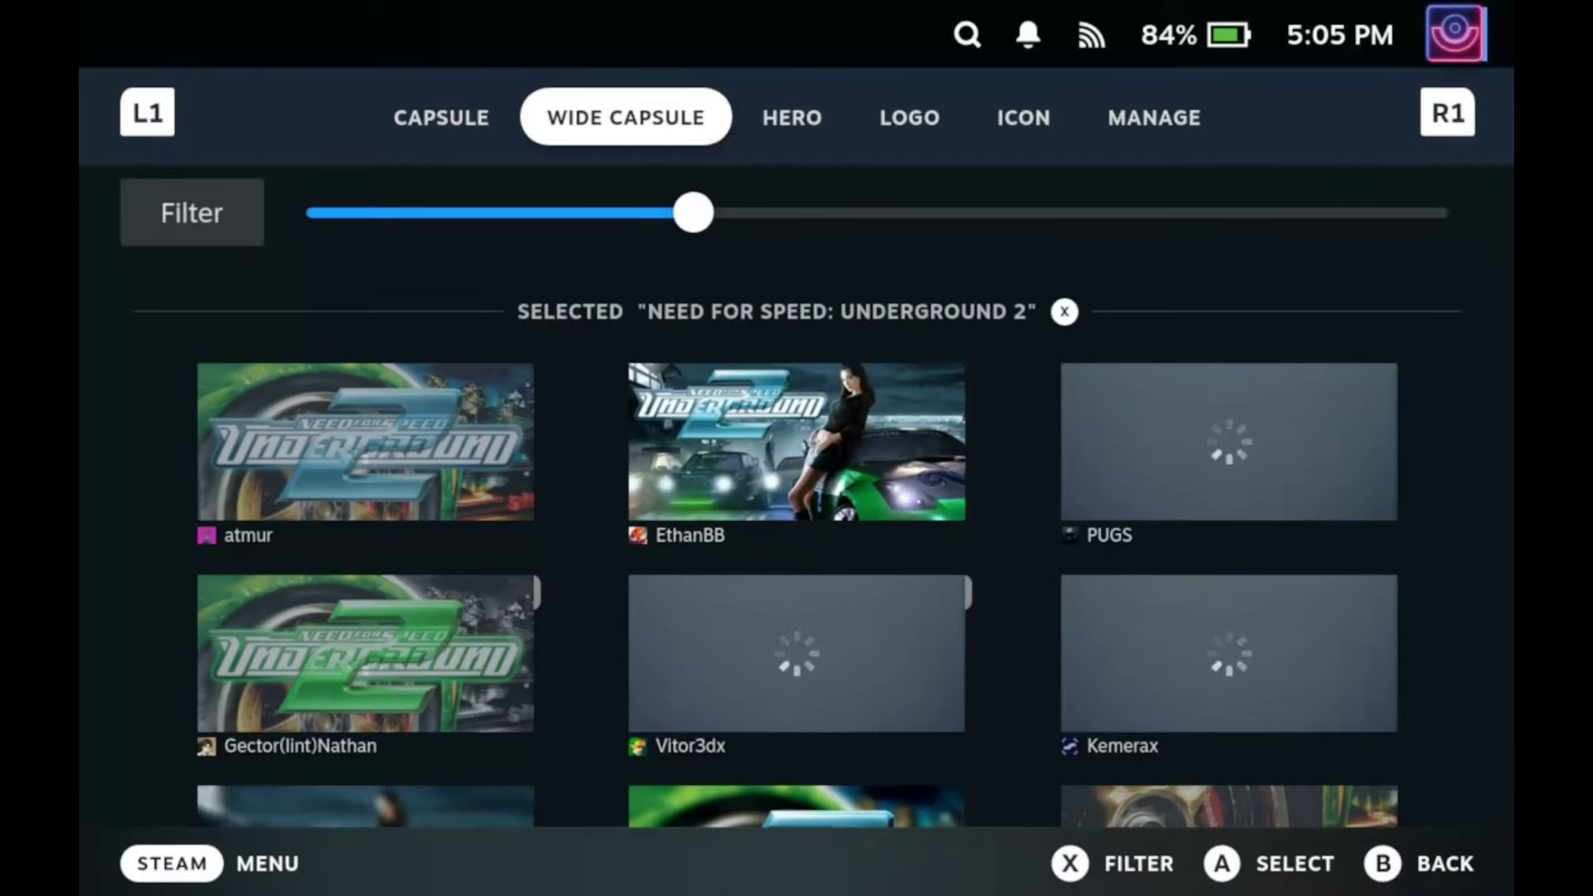
{"action": "key", "text": "Down"}
{"action": "key", "text": "Down"}
{"action": "key", "text": "Up"}
{"action": "key", "text": "Return"}
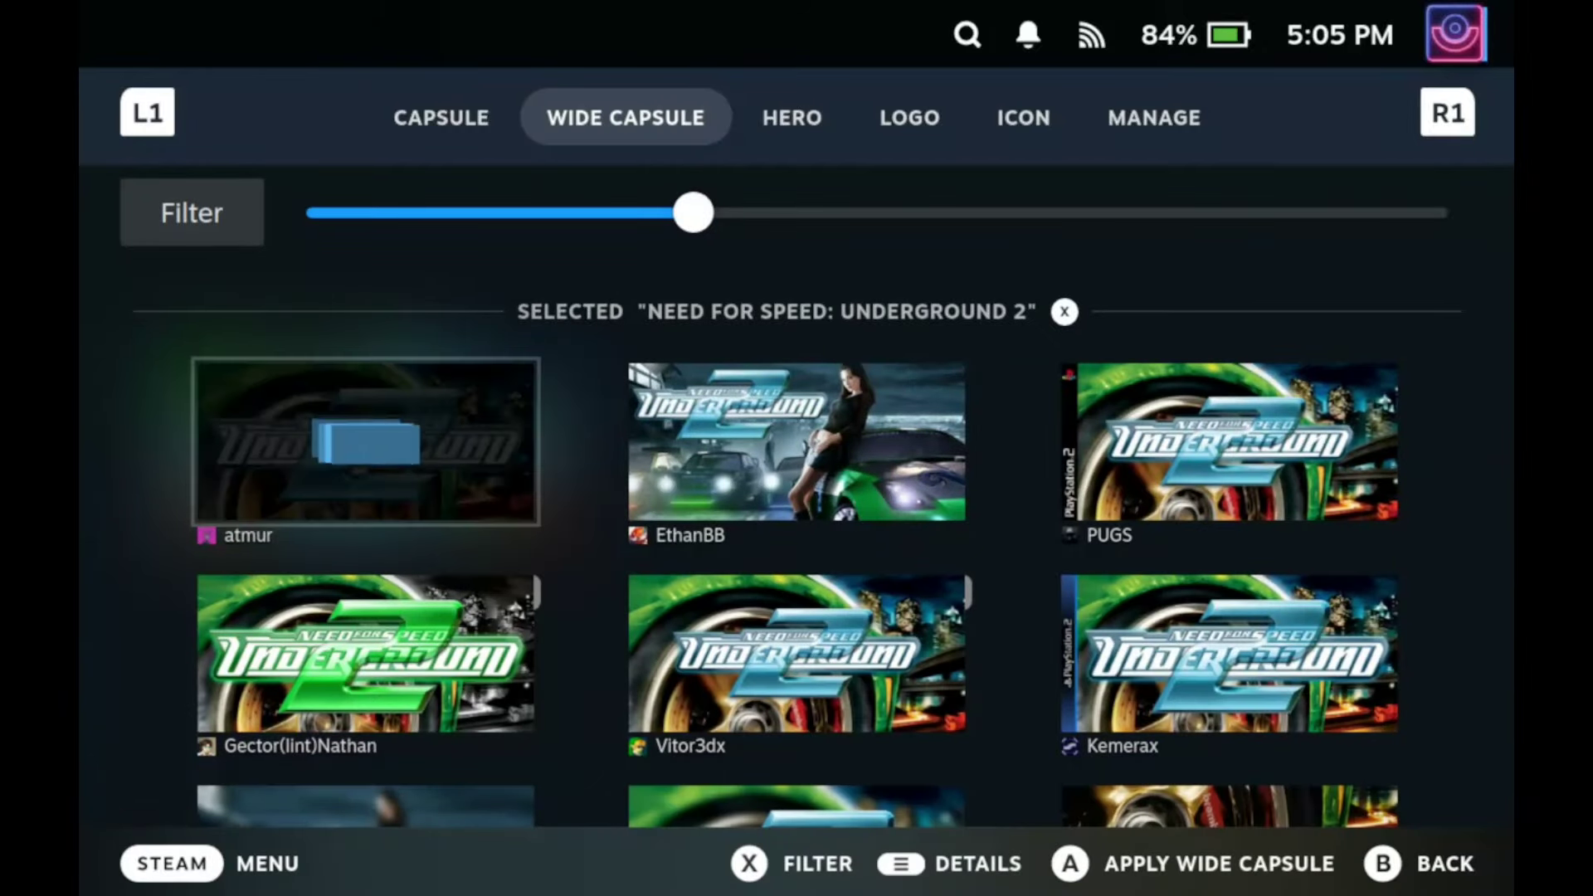
Step: Apply the gold wheel hero image and the first Underground 2 logo
{"action": "key", "text": "Tab"}
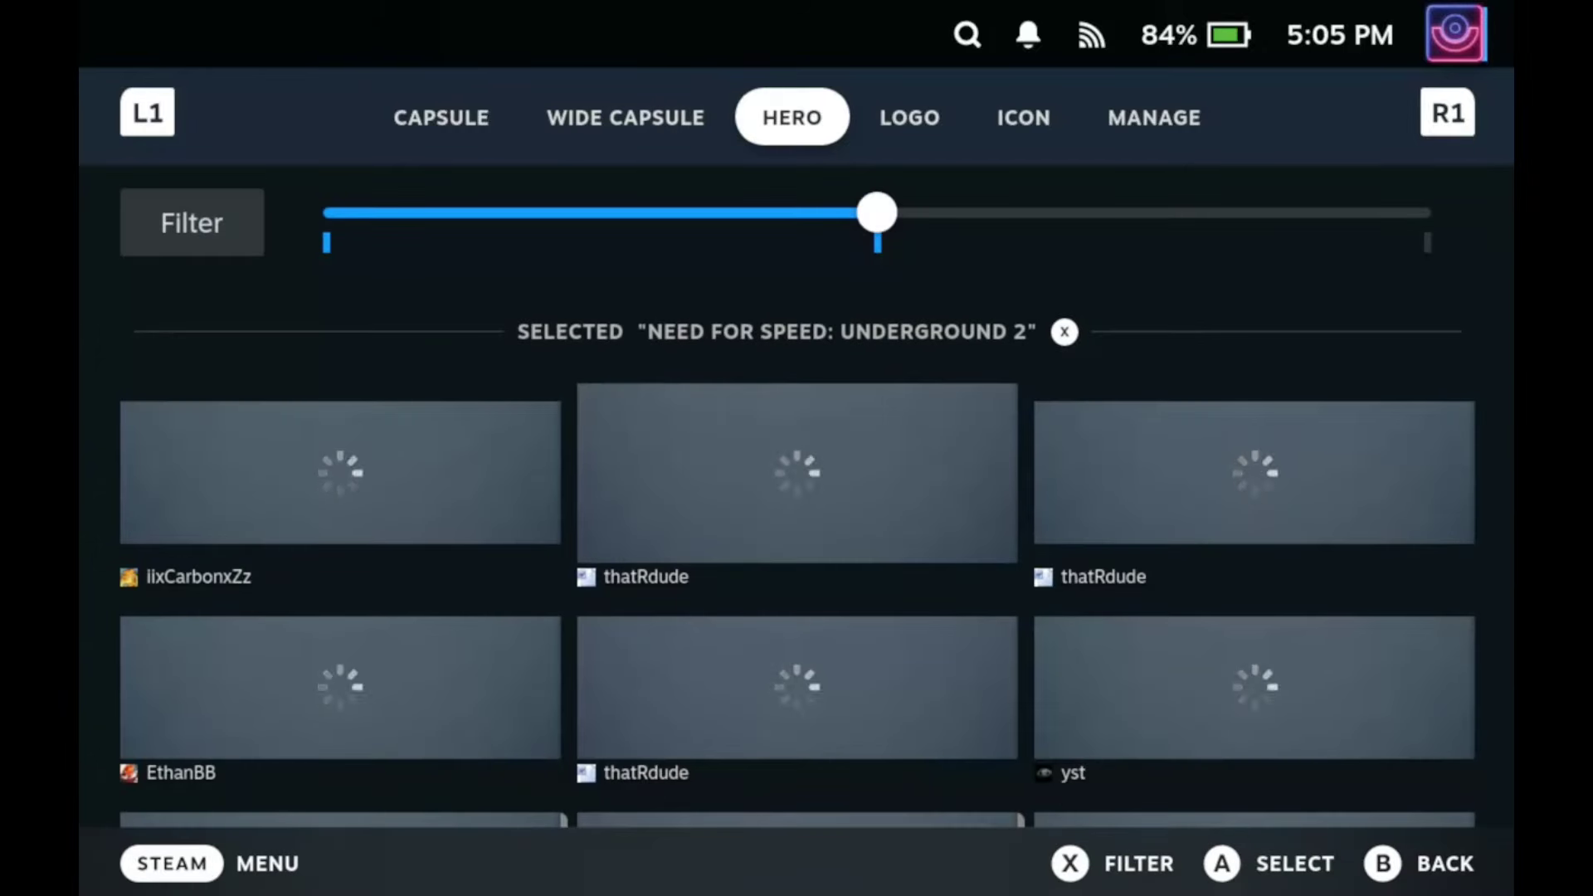
{"action": "key", "text": "Down"}
{"action": "key", "text": "Return"}
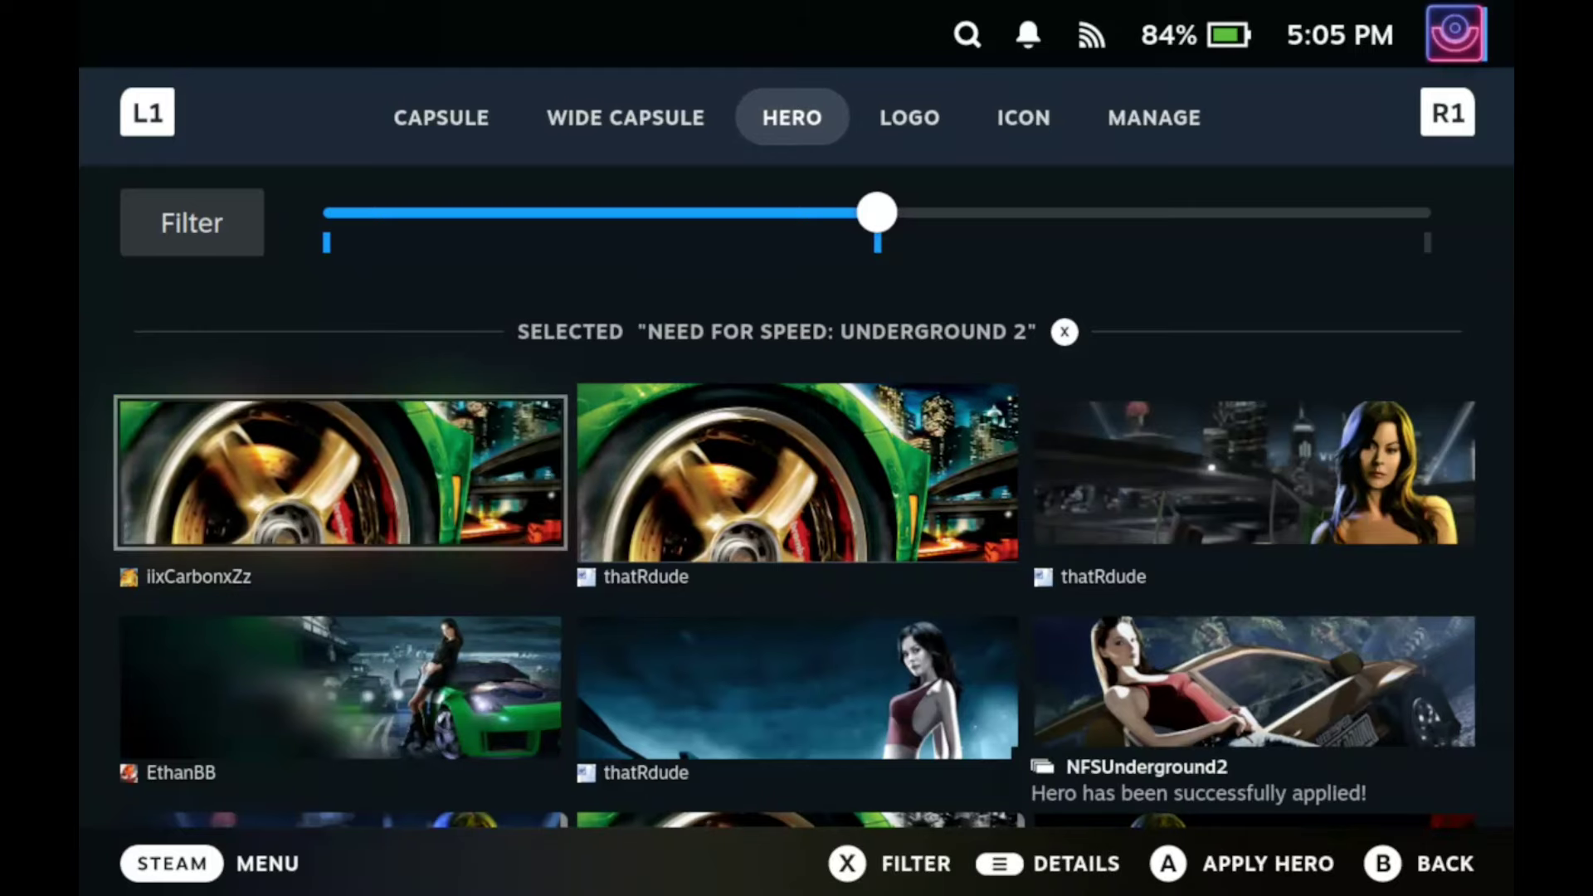
{"action": "key", "text": "Tab"}
{"action": "key", "text": "Down"}
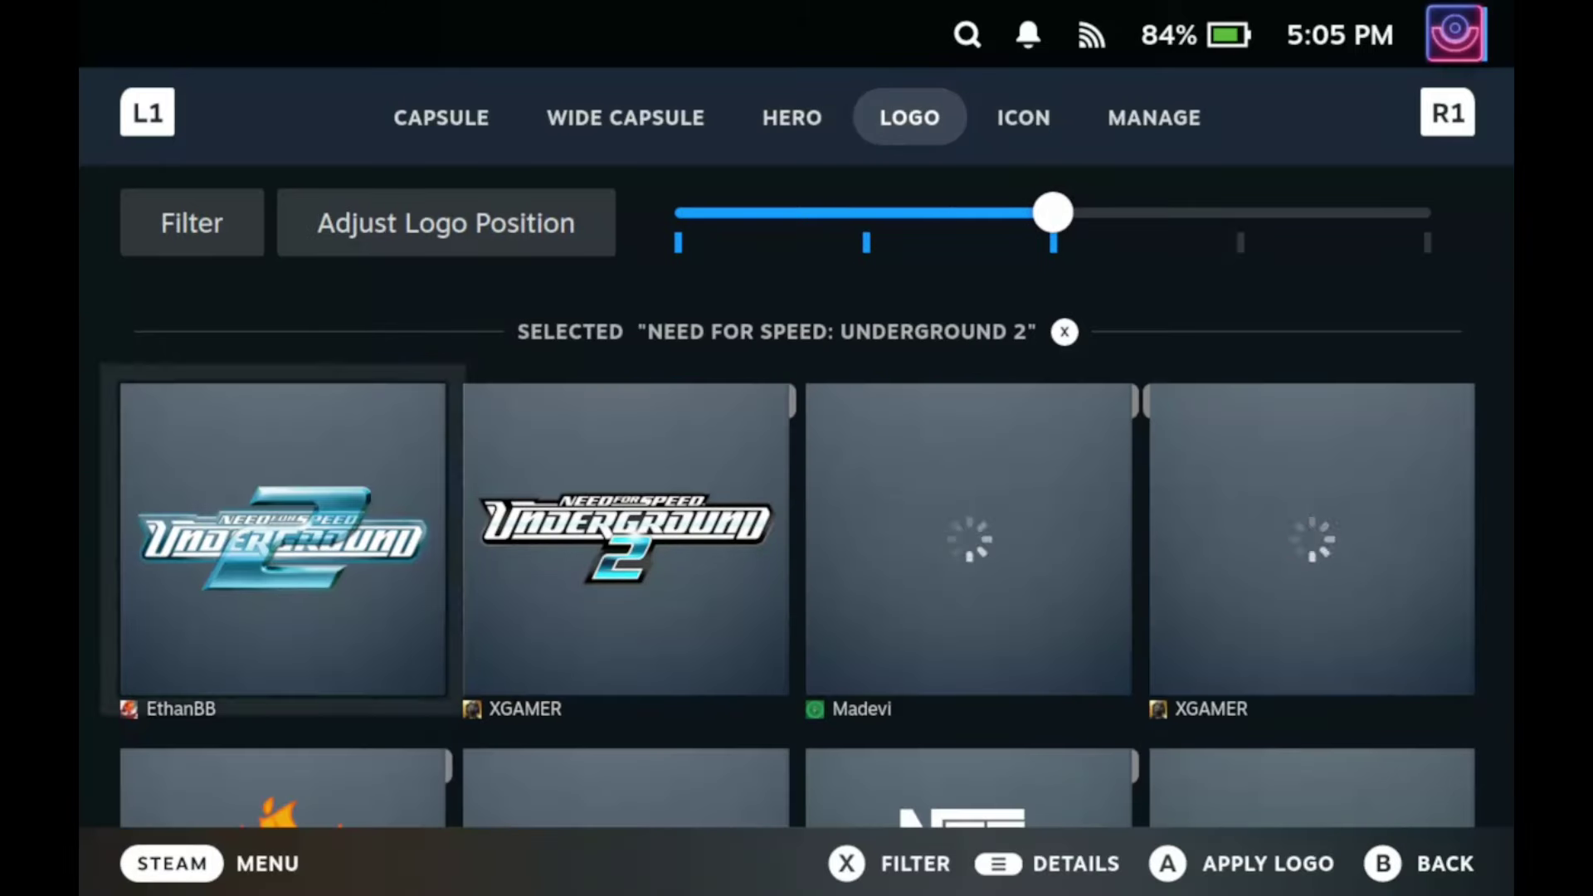
{"action": "key", "text": "Return"}
Step: Set the gold wheel icon as the shortcut's icon
{"action": "key", "text": "Tab"}
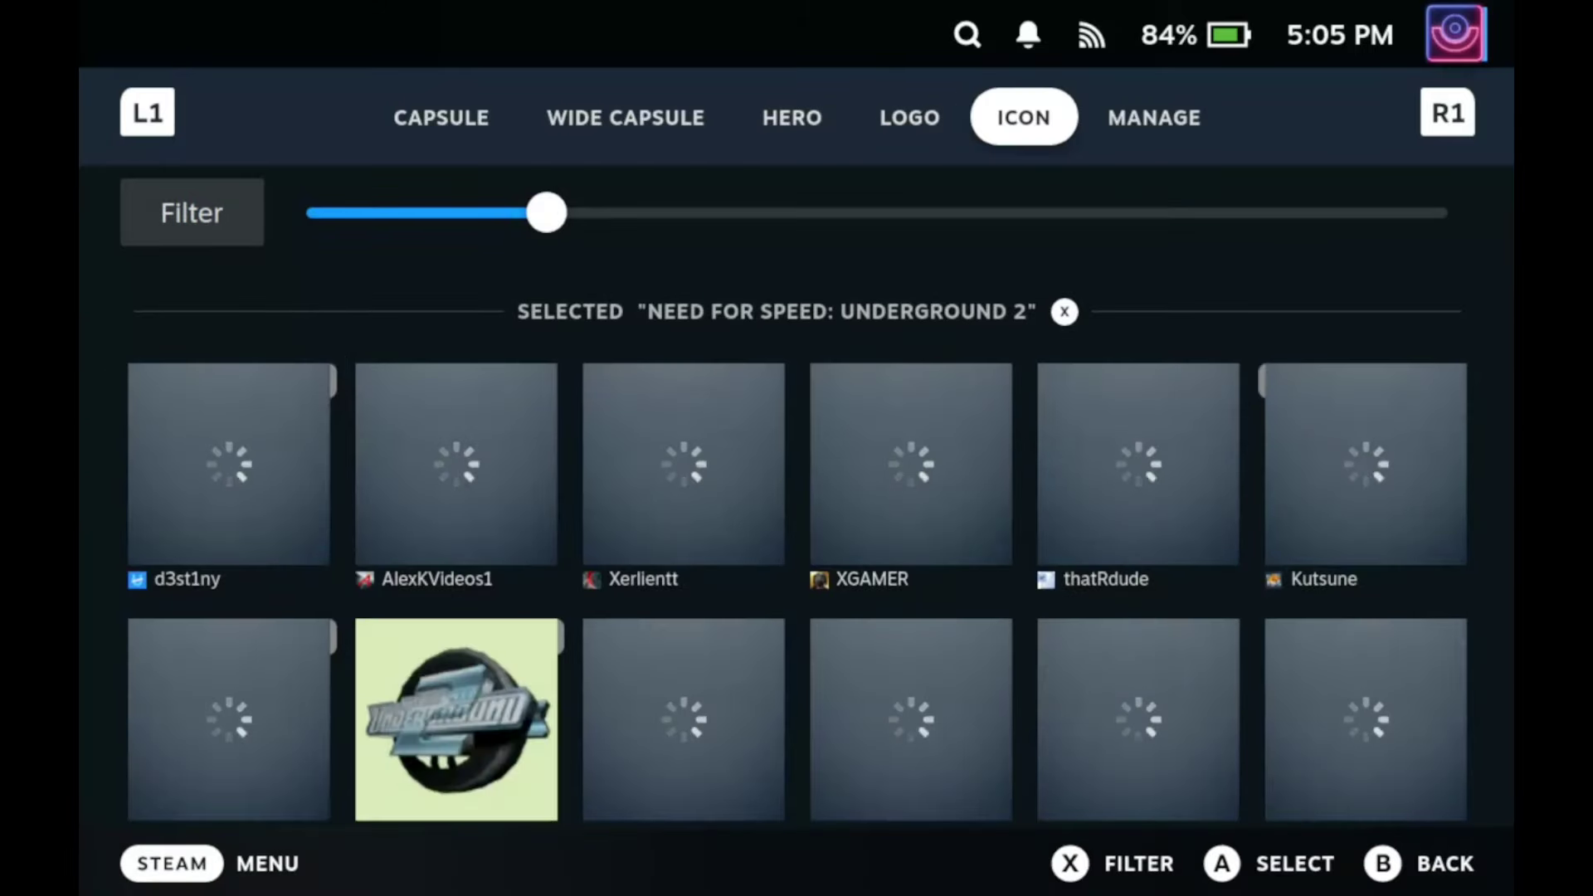
{"action": "key", "text": "Down"}
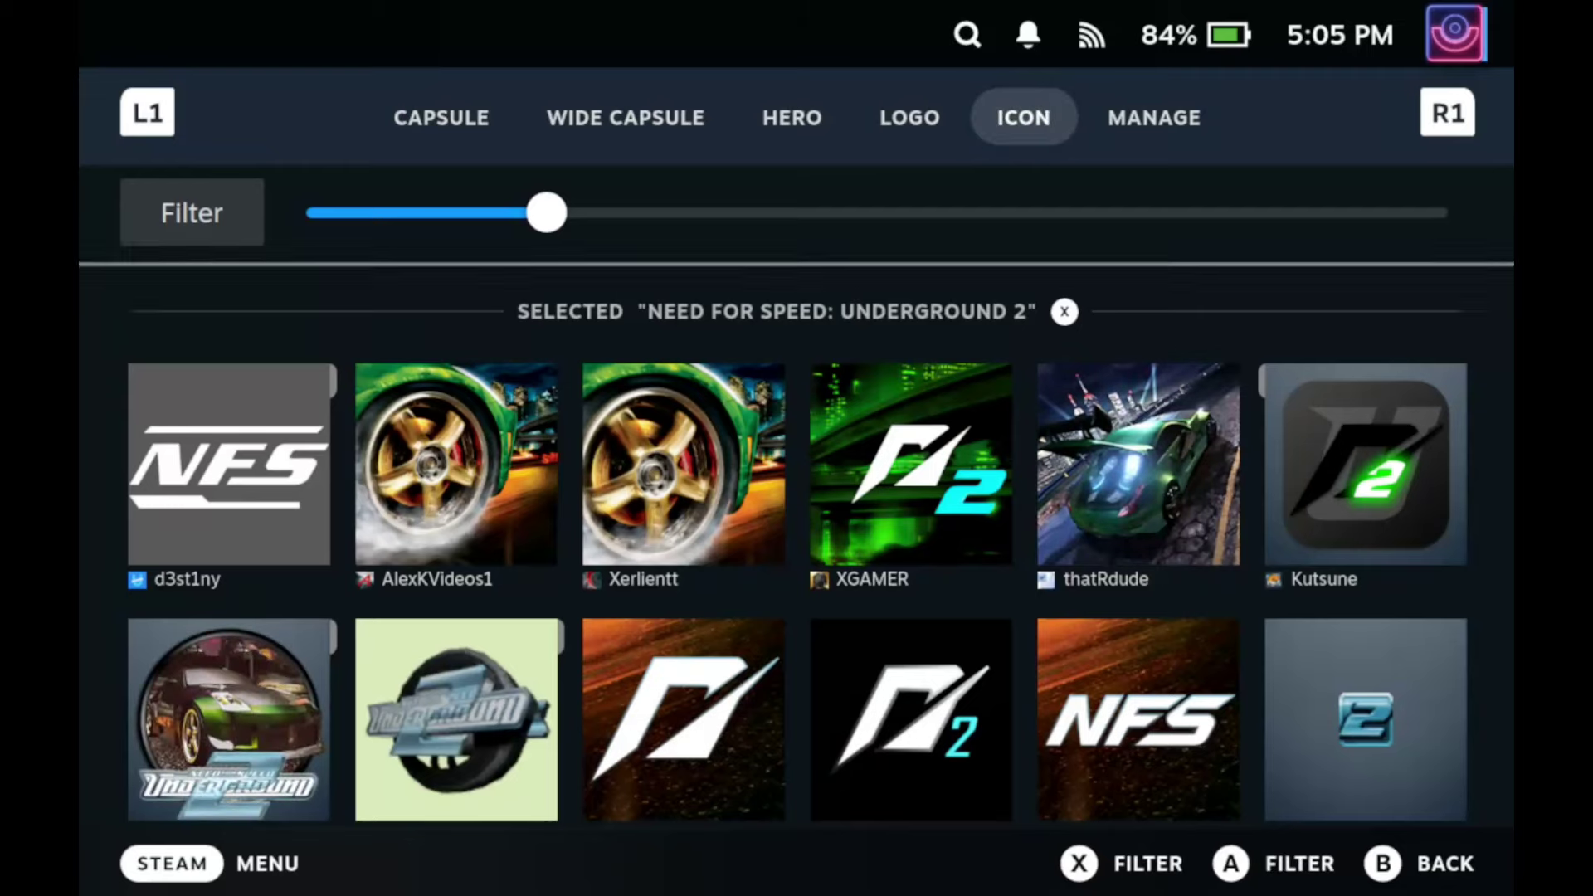
{"action": "key", "text": "Down"}
{"action": "key", "text": "Return"}
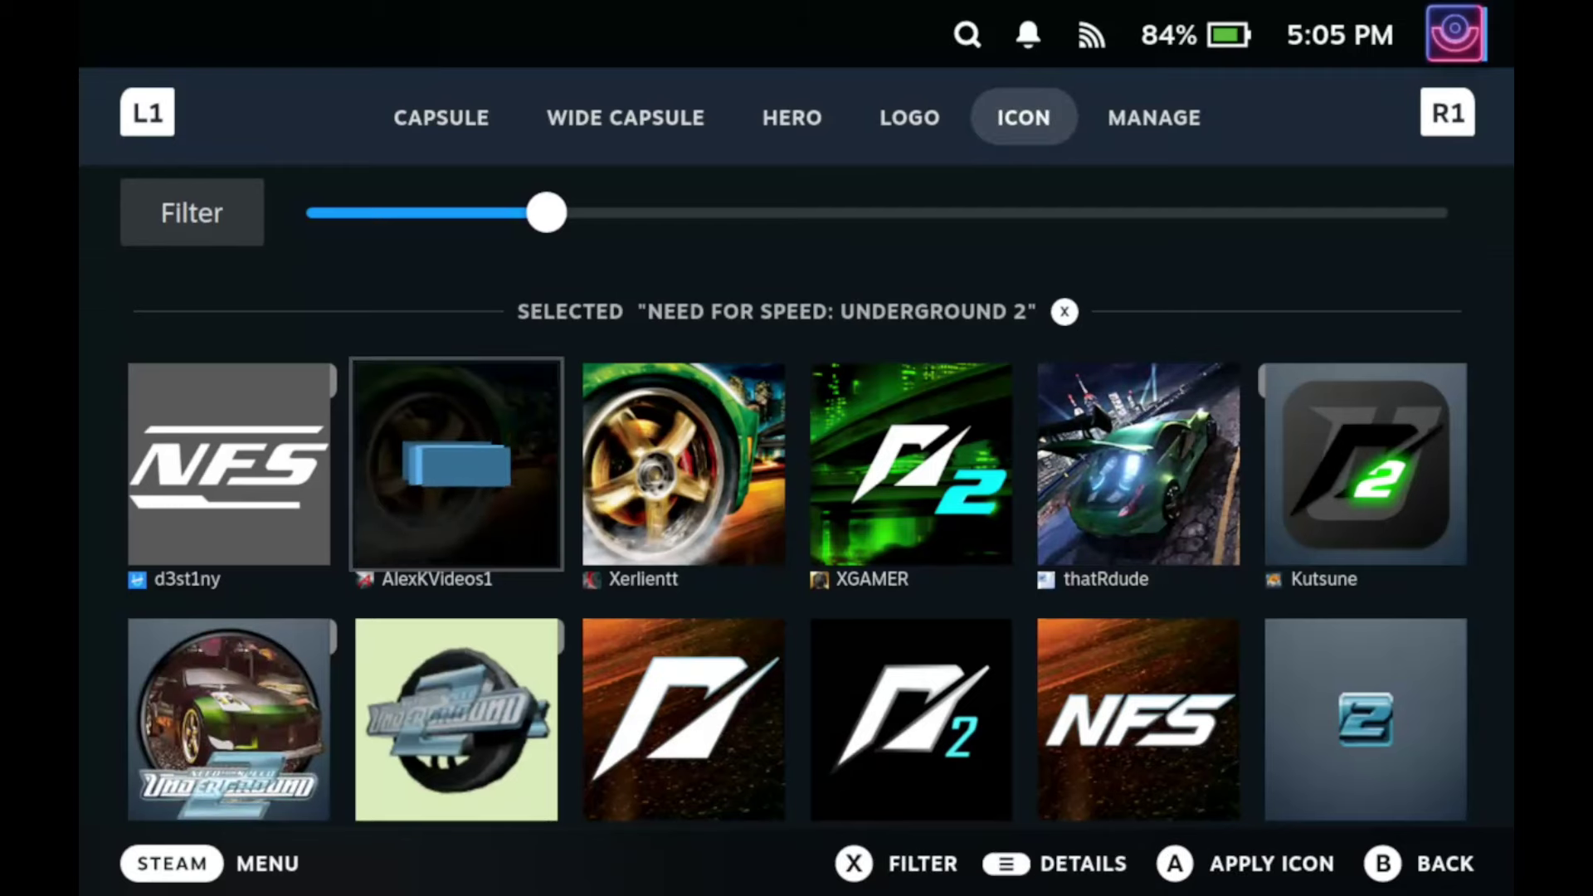
Step: Dismiss the restart Steam prompt and open the NFSUnderground2 game page in the library
{"action": "key", "text": "Escape"}
{"action": "key", "text": "Escape"}
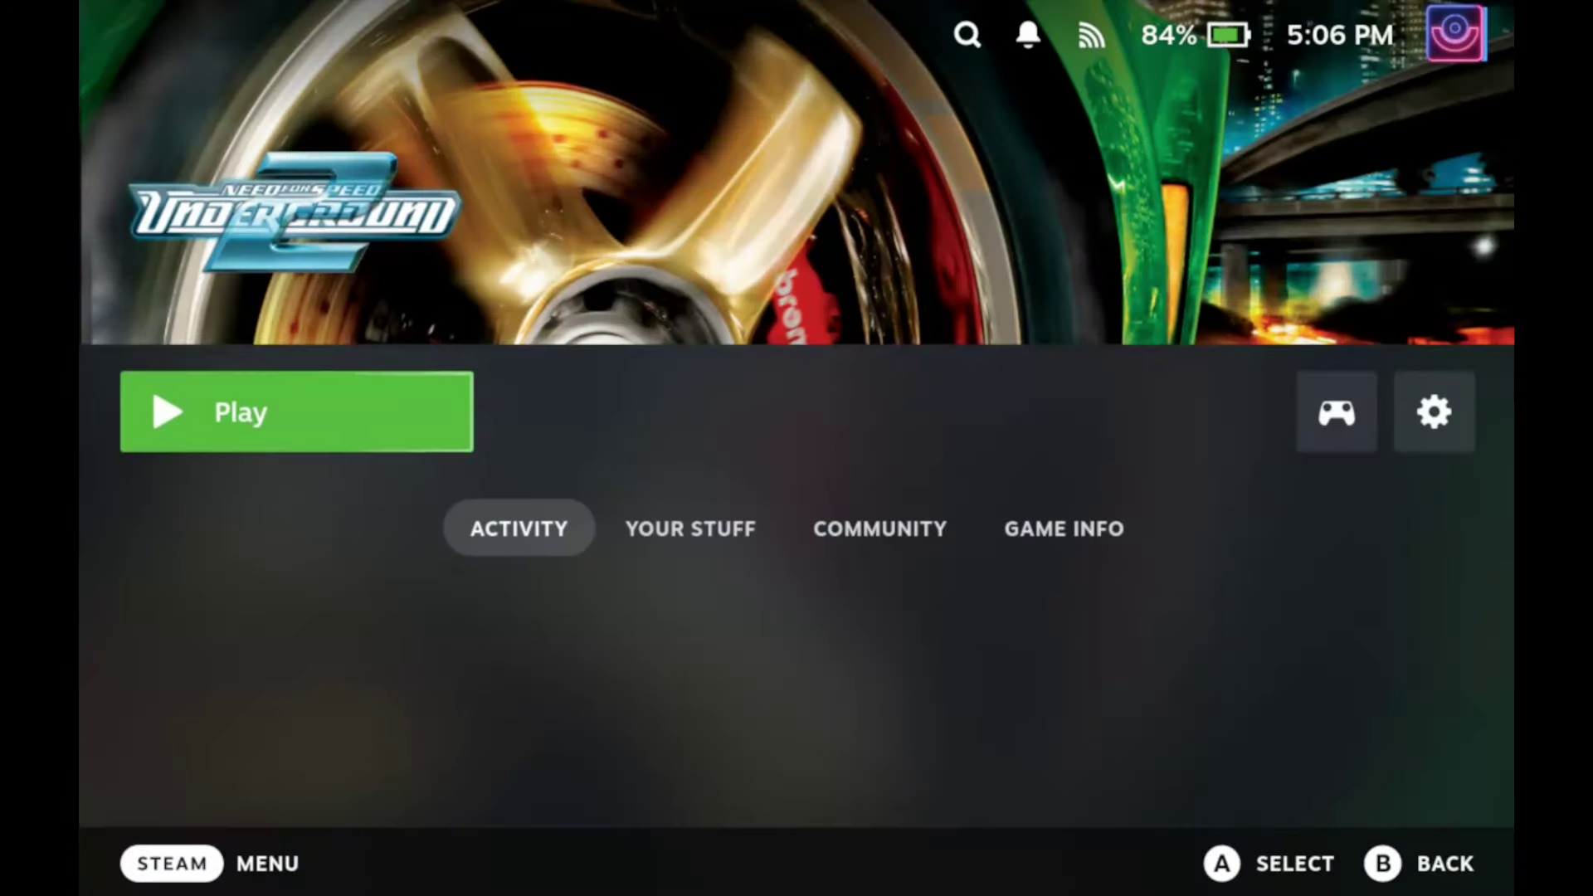
{"action": "key", "text": "Escape"}
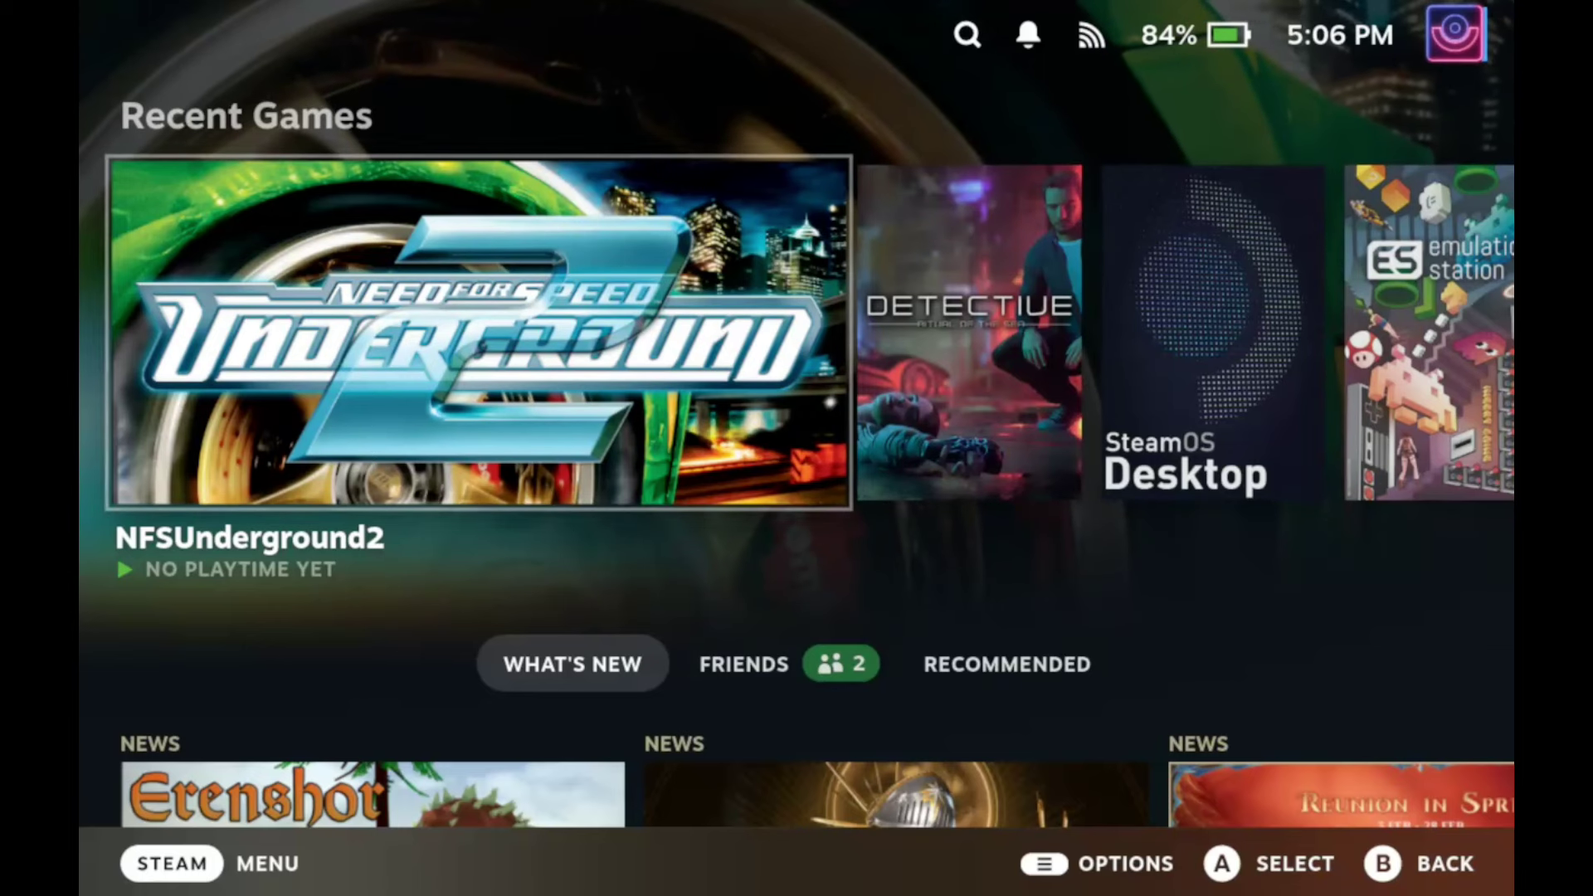
{"action": "key", "text": "Return"}
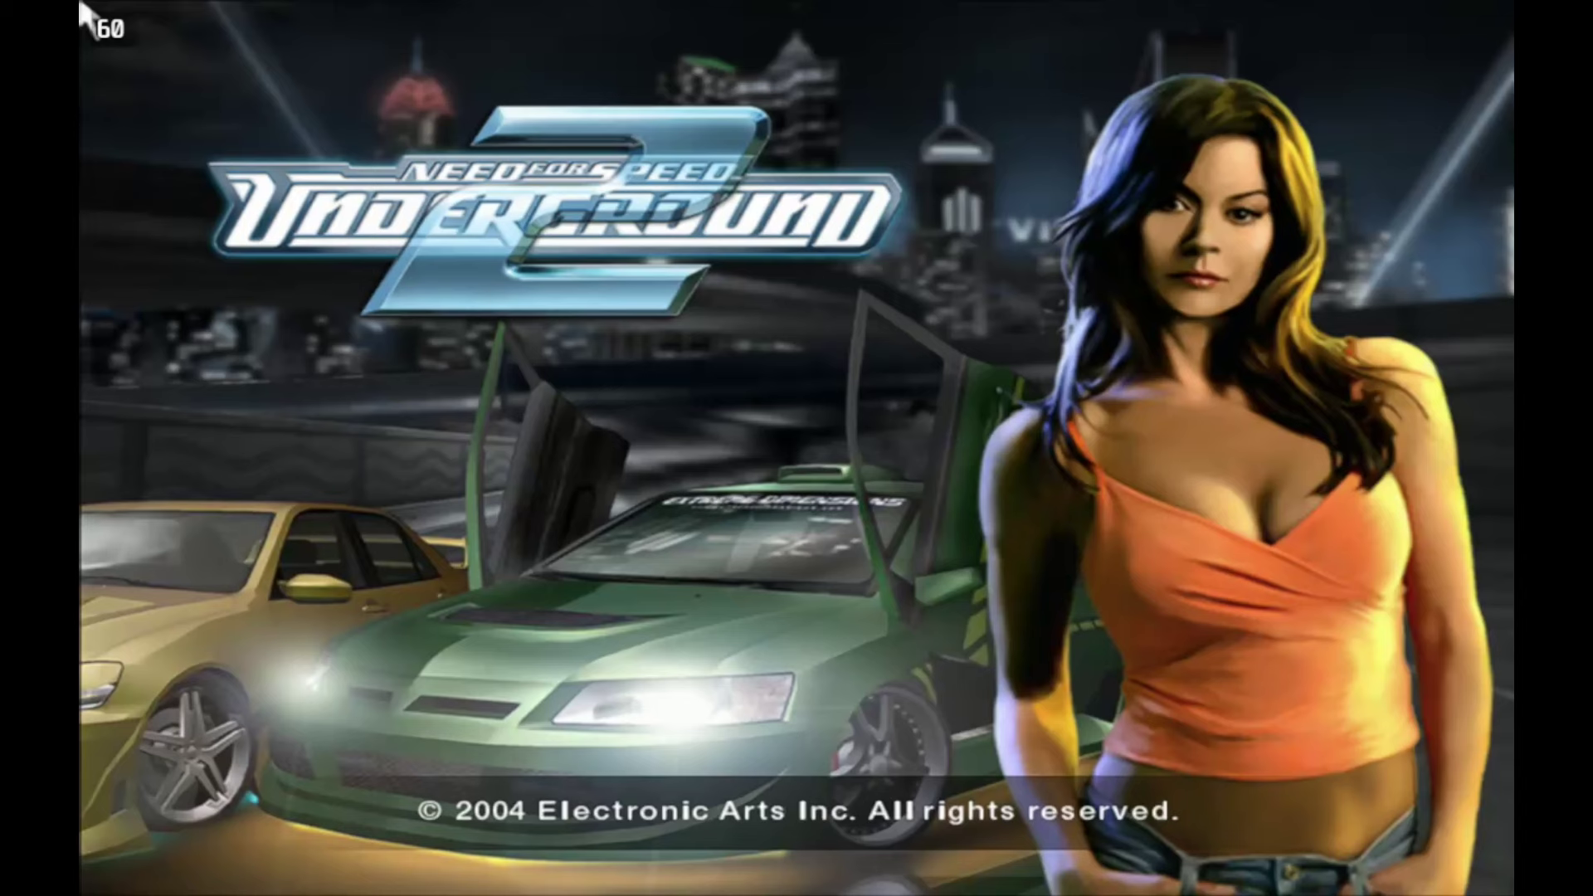
Step: Skip the title screen, decline a new profile, and open Options > Display at Resolution 1024x768
{"action": "key", "text": "Return"}
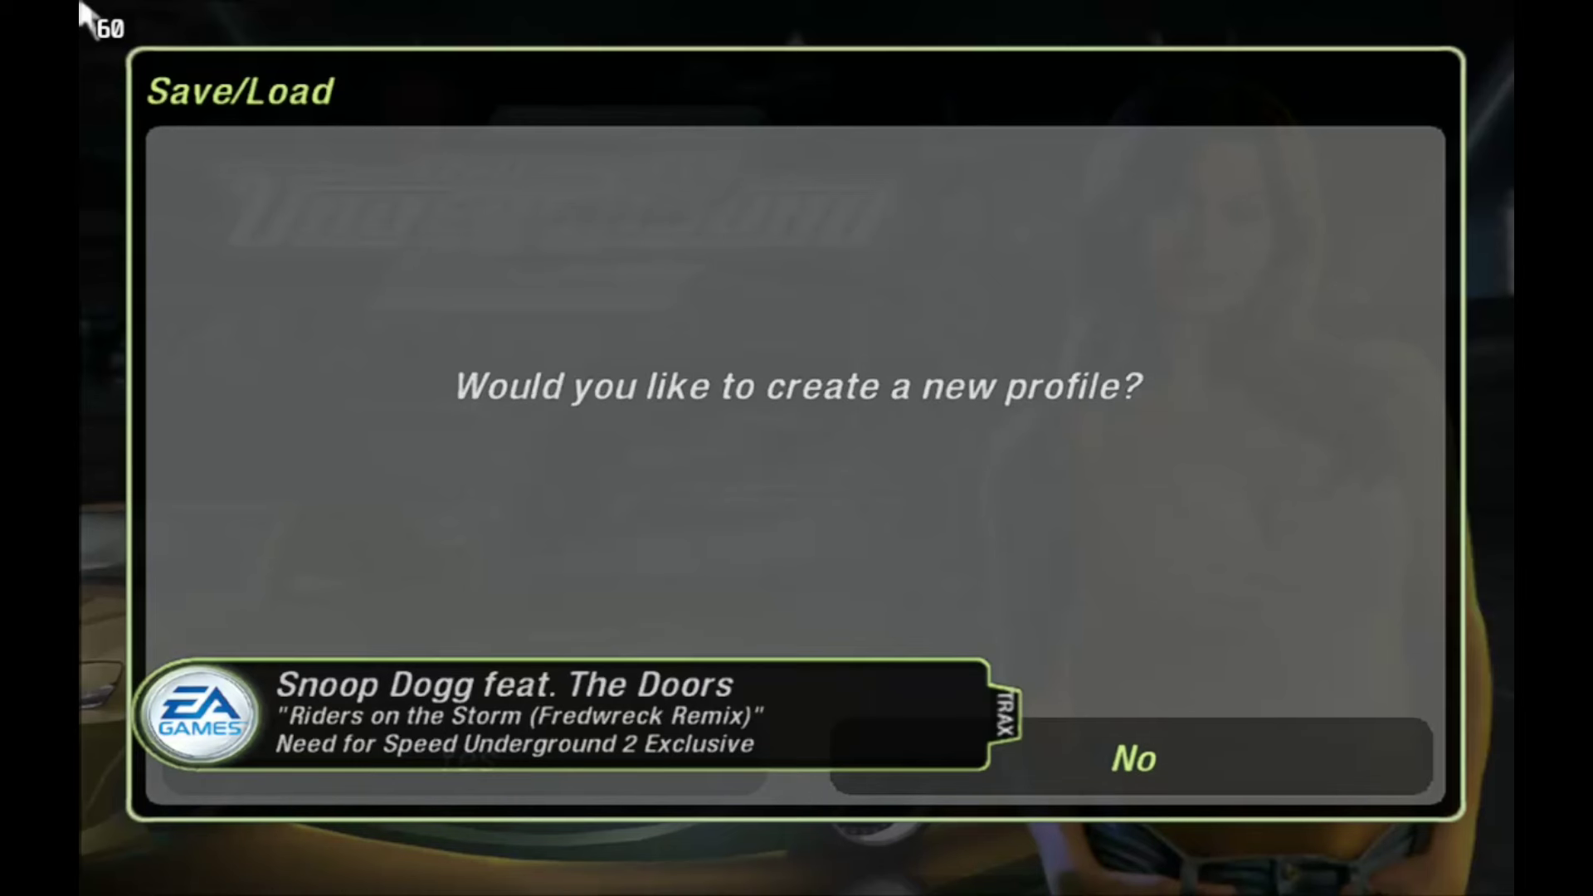
{"action": "key", "text": "Return"}
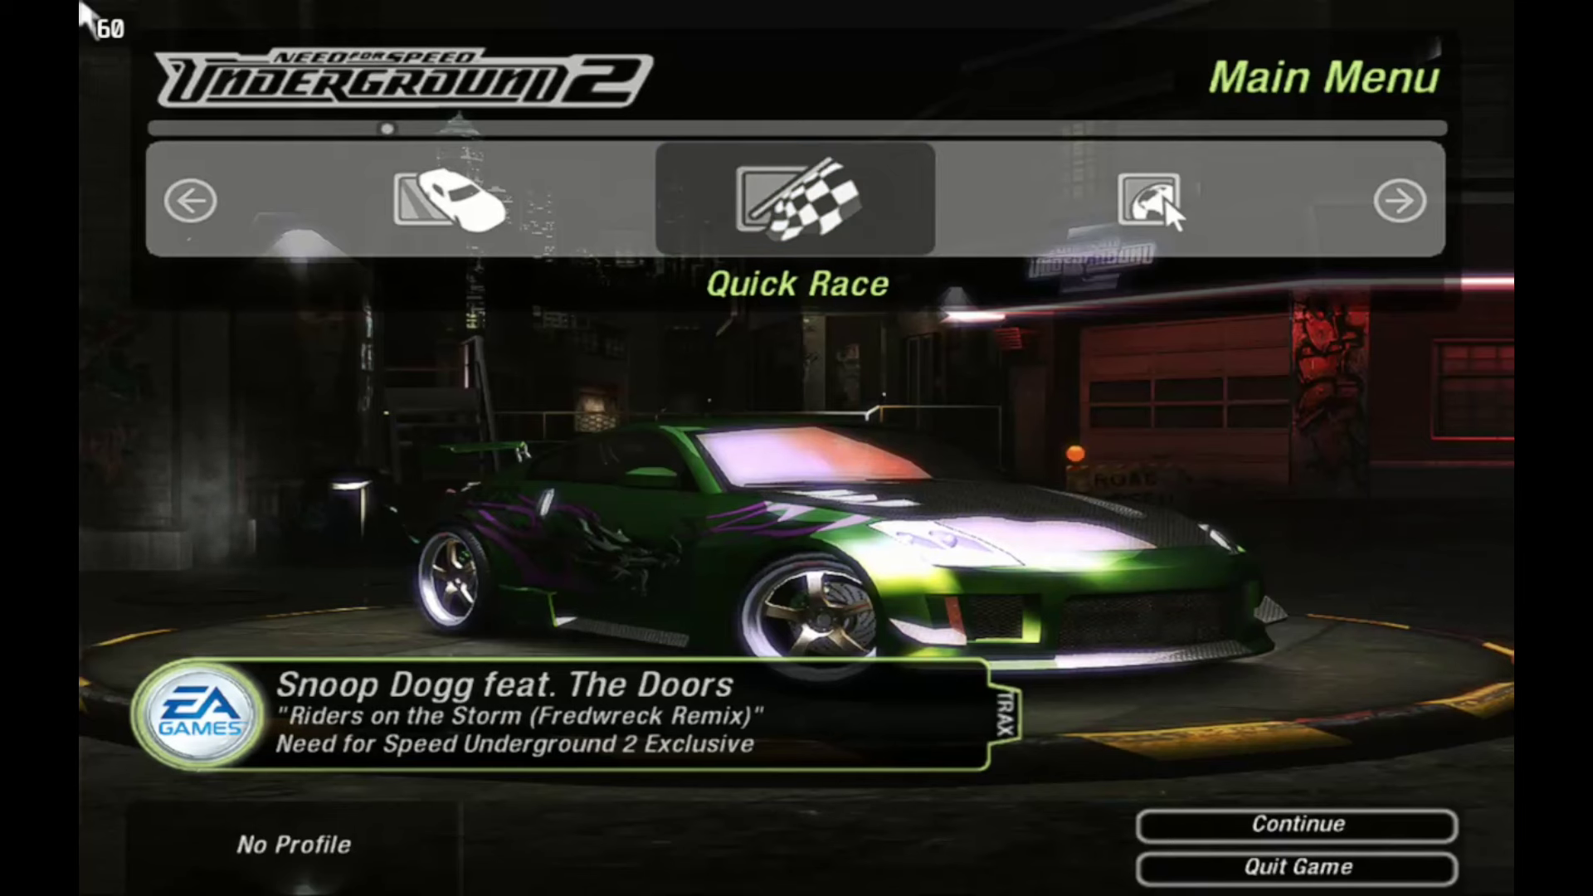
{"action": "key", "text": "Right"}
{"action": "key", "text": "Right"}
{"action": "key", "text": "Right"}
{"action": "key", "text": "Right"}
{"action": "key", "text": "Right"}
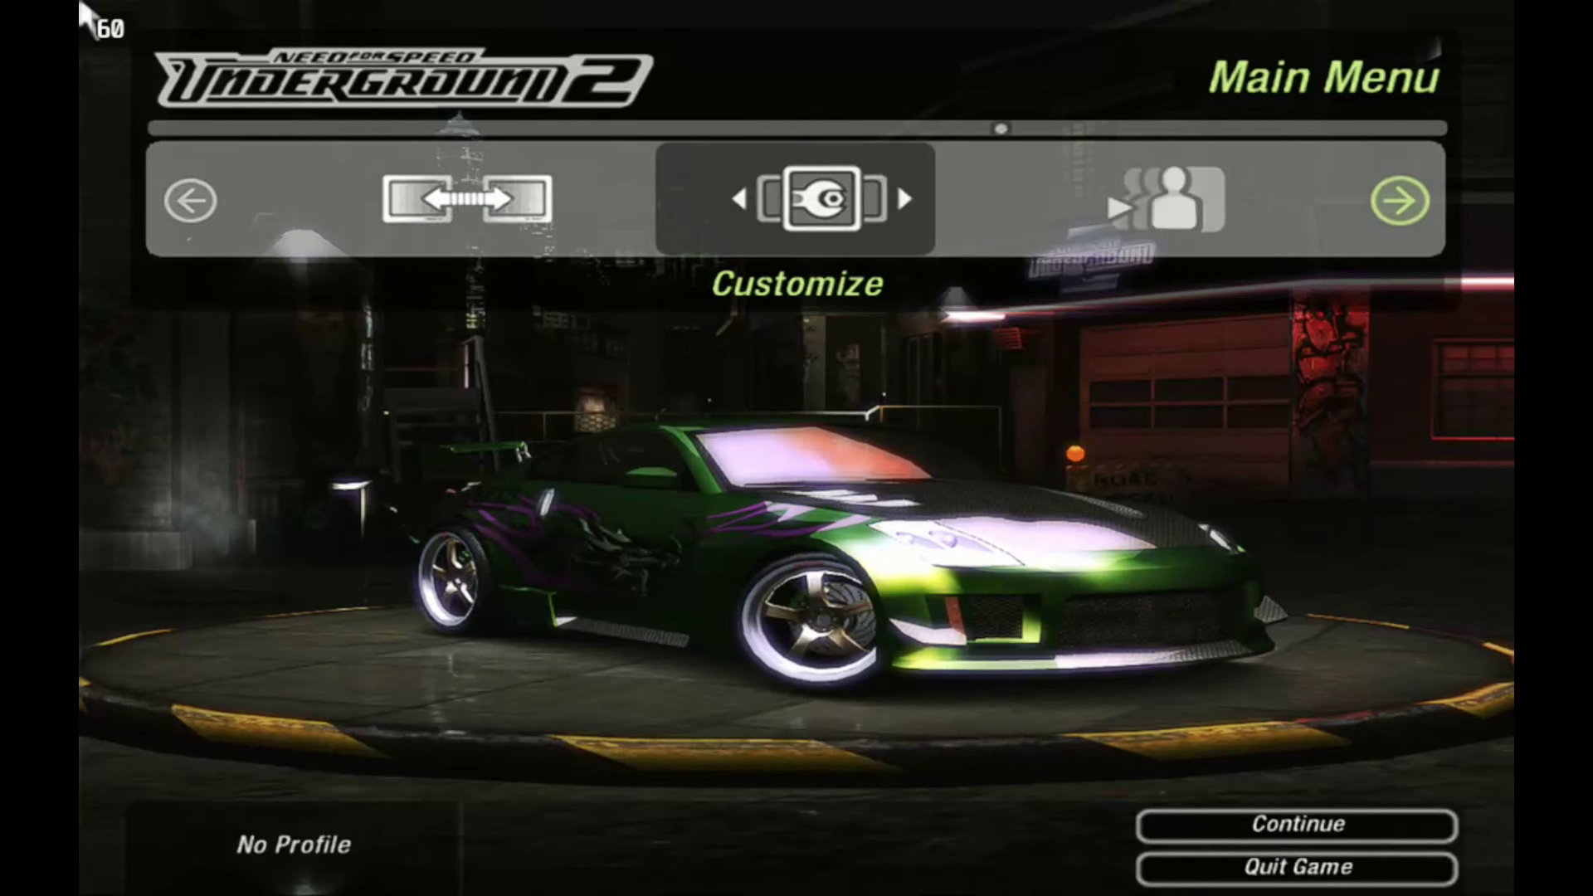
{"action": "key", "text": "Return"}
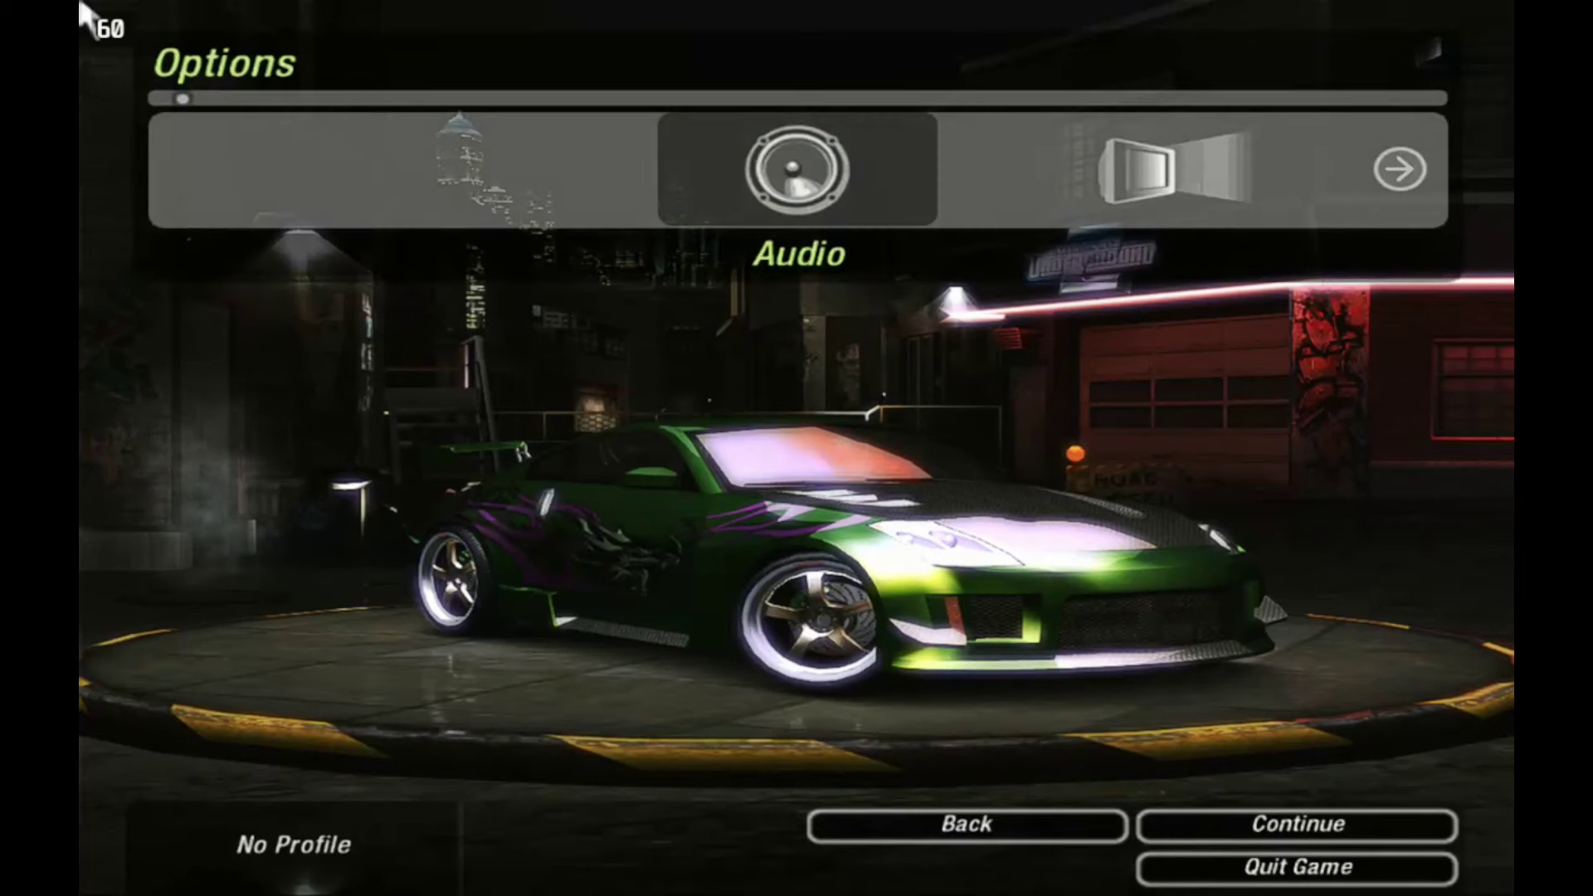
{"action": "key", "text": "Right"}
{"action": "key", "text": "Return"}
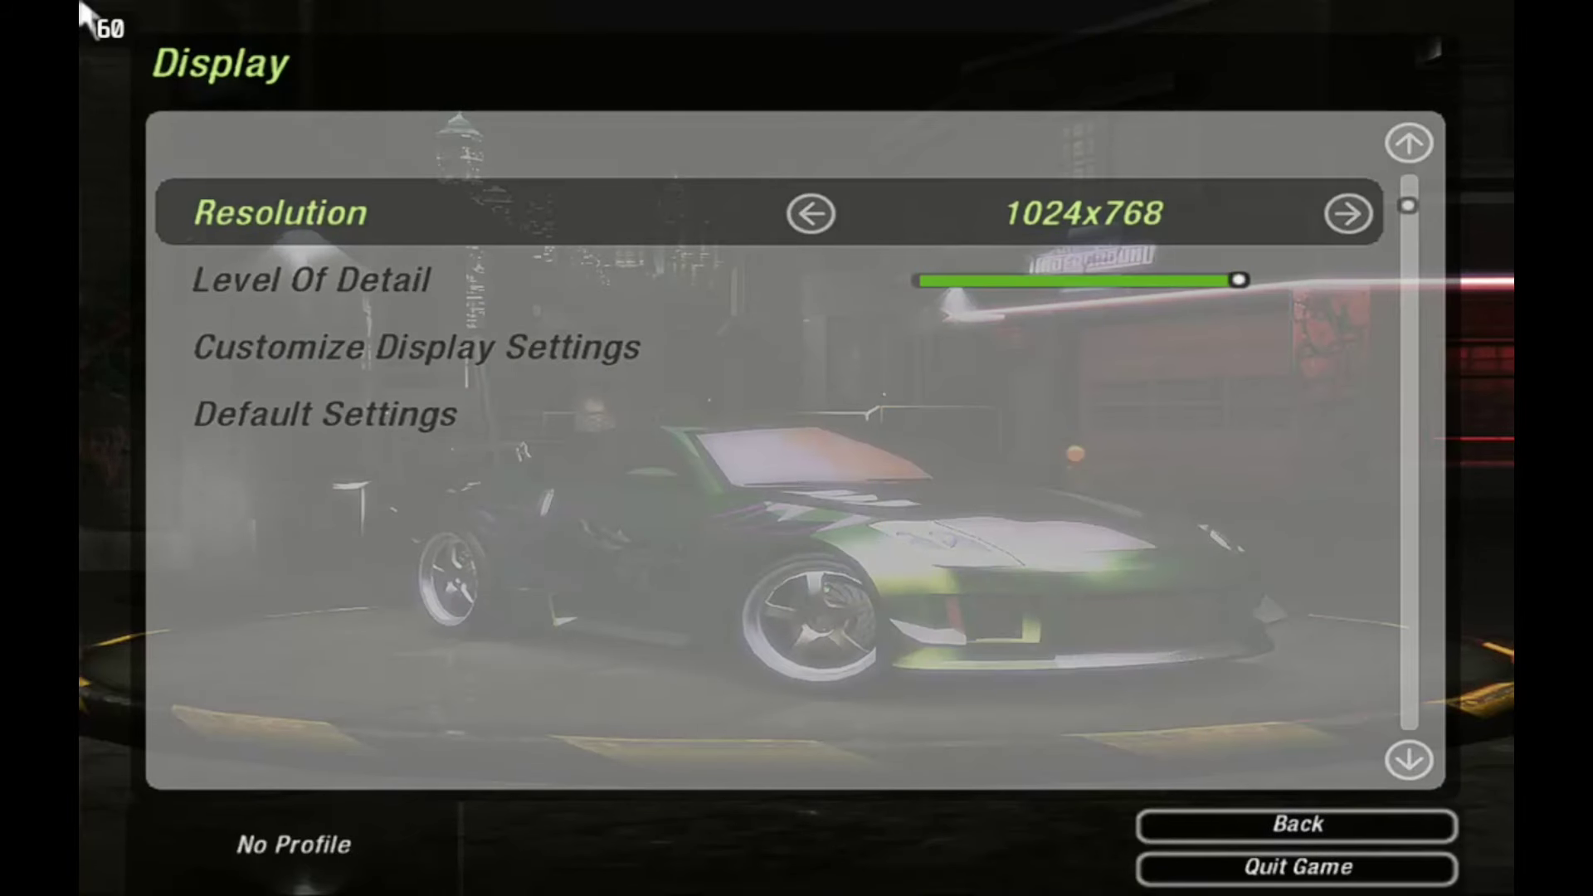
{"action": "key", "text": "Down"}
{"action": "key", "text": "Down"}
{"action": "key", "text": "Down"}
{"action": "key", "text": "Up"}
{"action": "key", "text": "Up"}
{"action": "key", "text": "Up"}
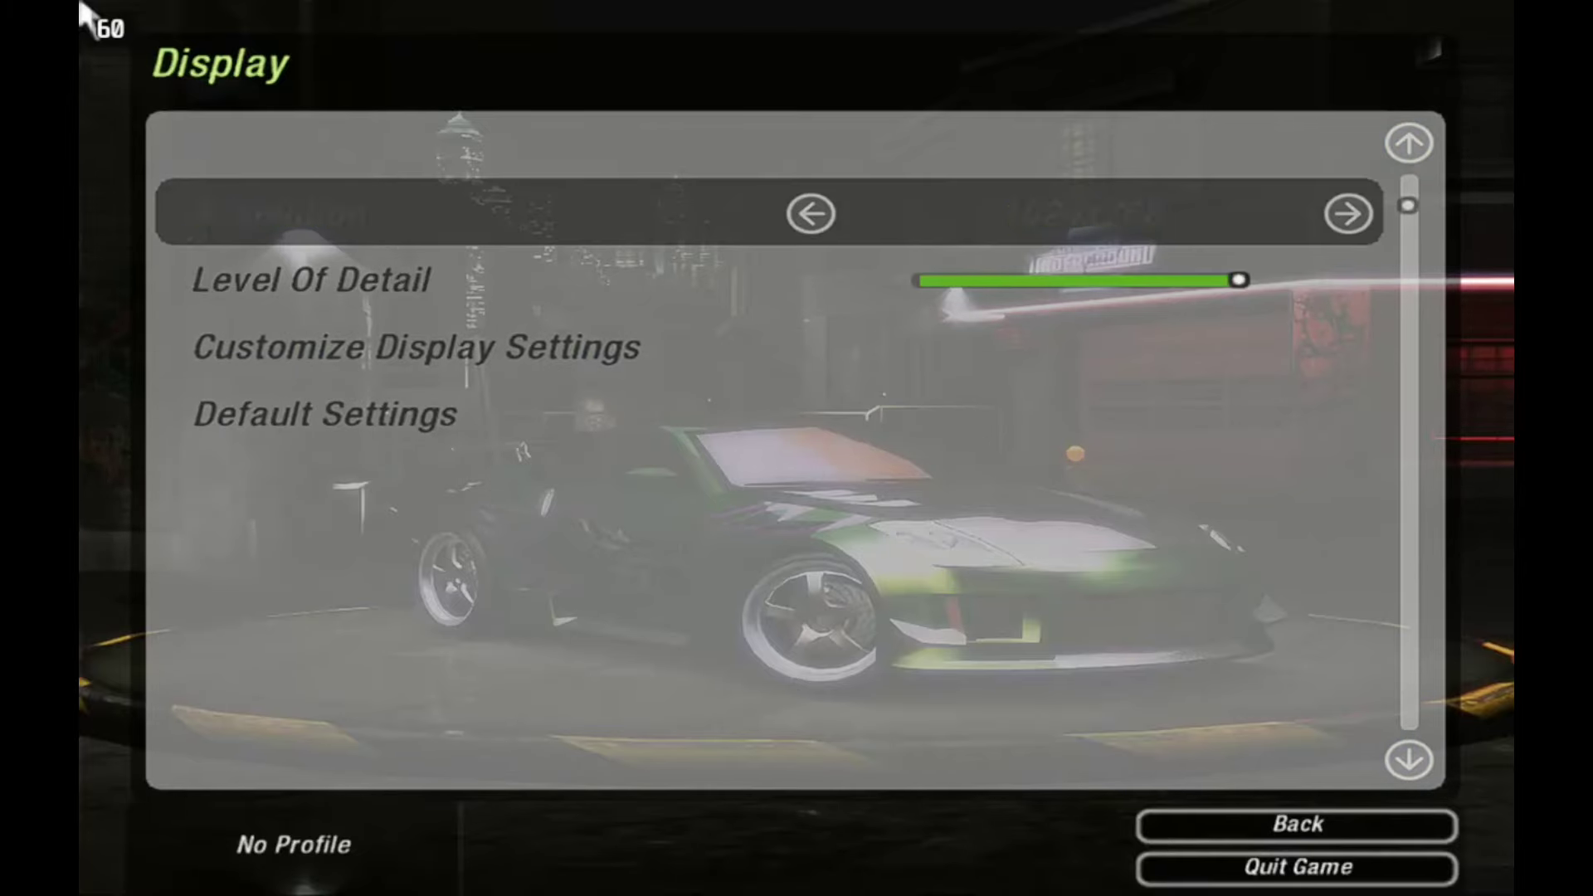
Step: In Customize Display Settings, turn Motion Blur on and max Full Screen Anti-Aliasing, then return to Options
{"action": "key", "text": "Down"}
{"action": "key", "text": "Down"}
{"action": "key", "text": "Down"}
{"action": "key", "text": "Up"}
{"action": "key", "text": "Return"}
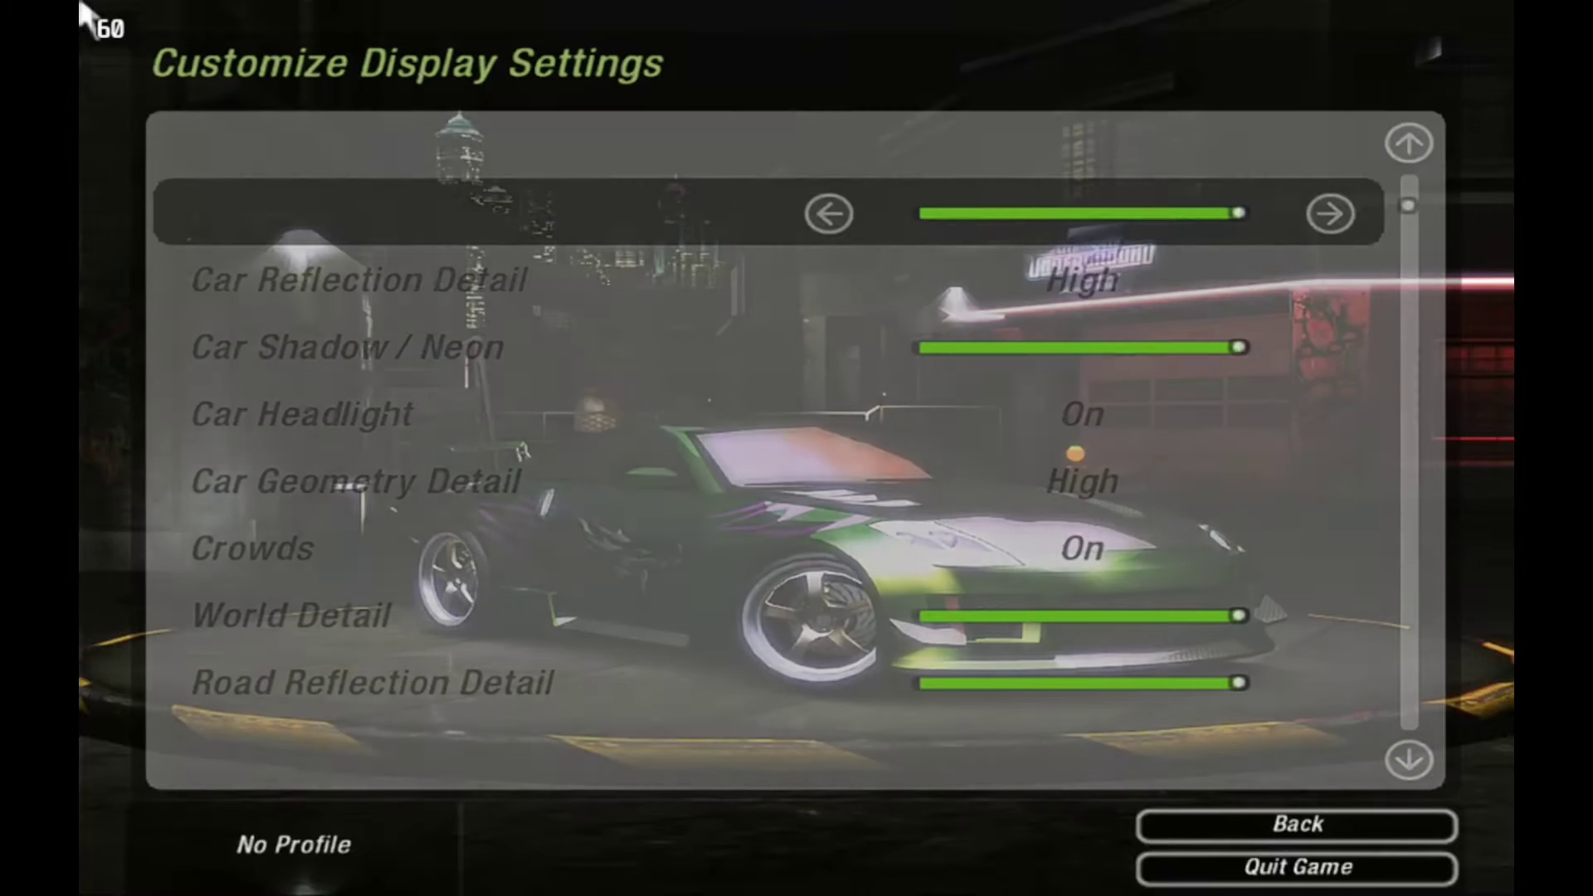
{"action": "key", "text": "Down"}
{"action": "key", "text": "Down"}
{"action": "key", "text": "Down"}
{"action": "key", "text": "Down"}
{"action": "key", "text": "Down"}
{"action": "key", "text": "Down"}
{"action": "key", "text": "Down"}
{"action": "key", "text": "Down"}
{"action": "key", "text": "Down"}
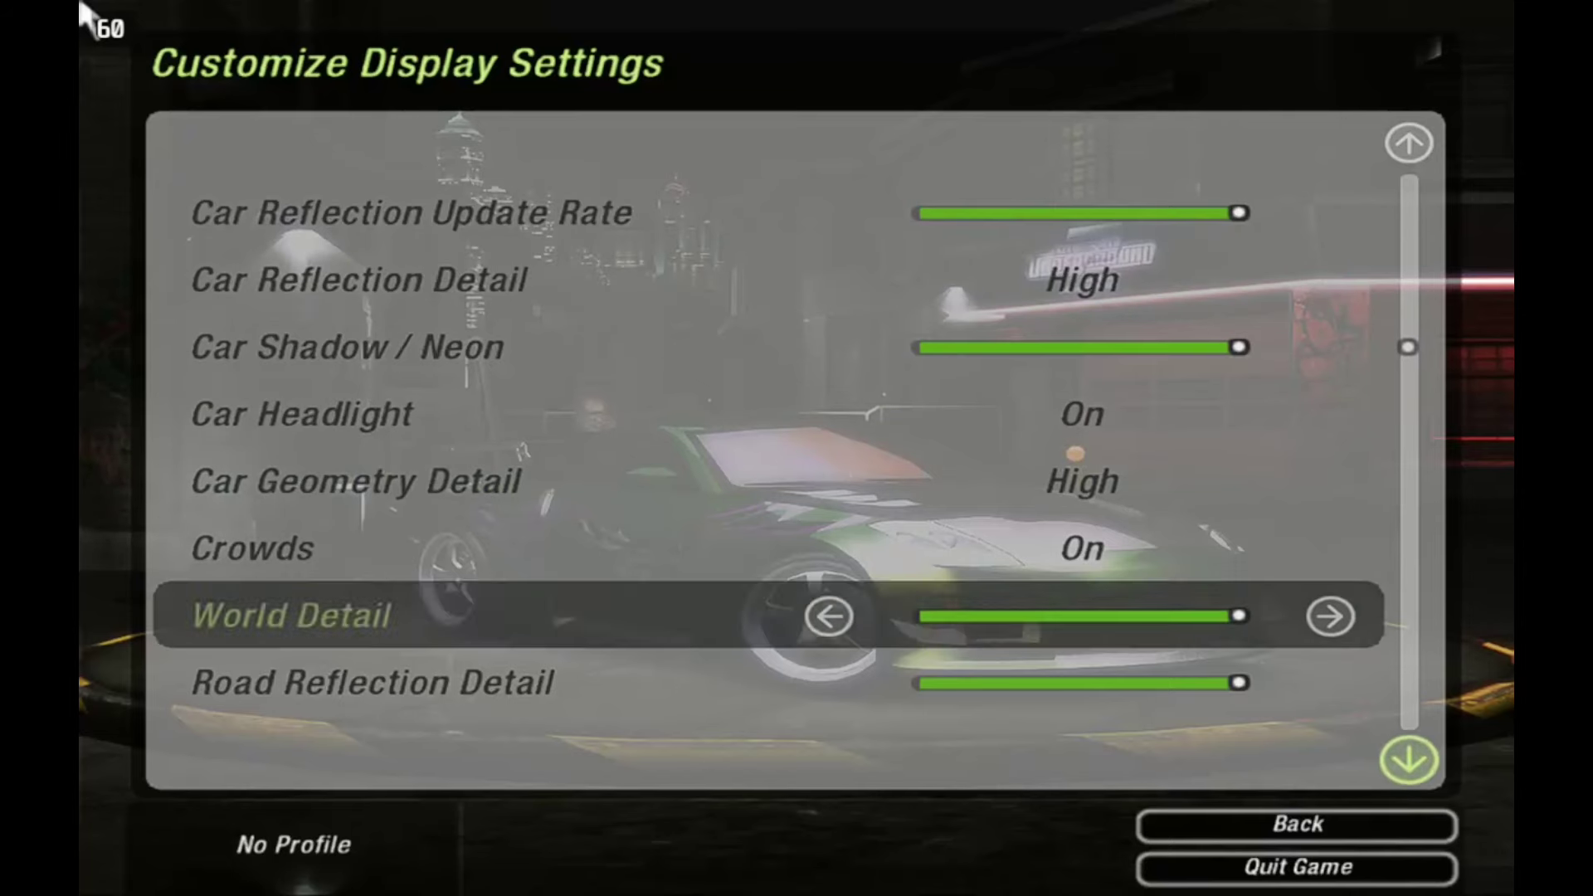
{"action": "key", "text": "Down"}
{"action": "key", "text": "Down"}
{"action": "key", "text": "Down"}
{"action": "key", "text": "Up"}
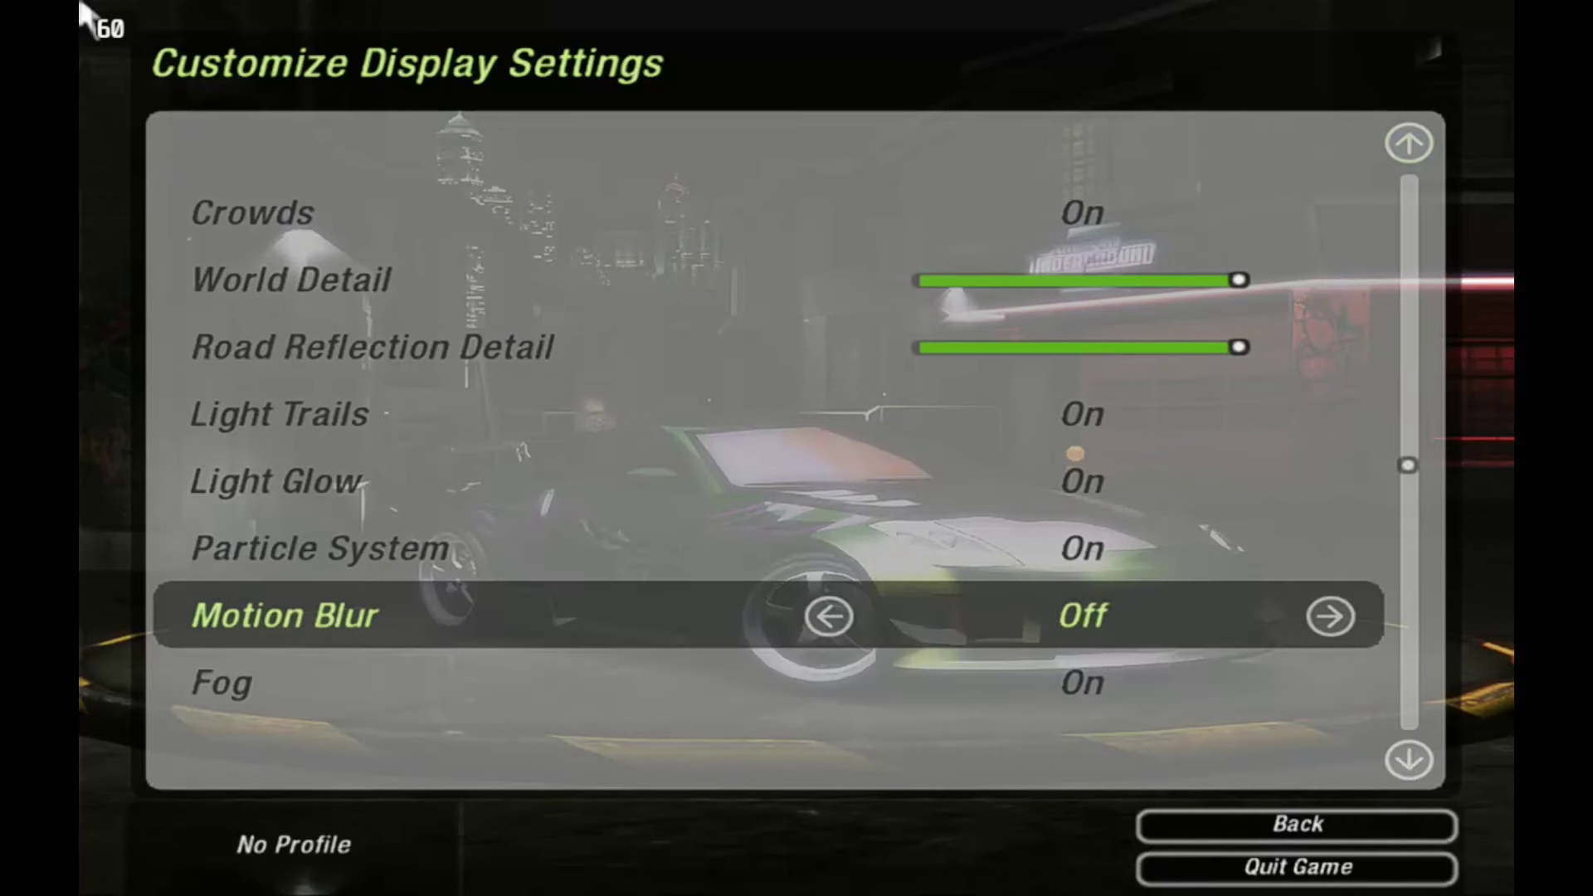
{"action": "key", "text": "Down"}
{"action": "key", "text": "Down"}
{"action": "key", "text": "Down"}
{"action": "key", "text": "Down"}
{"action": "key", "text": "Down"}
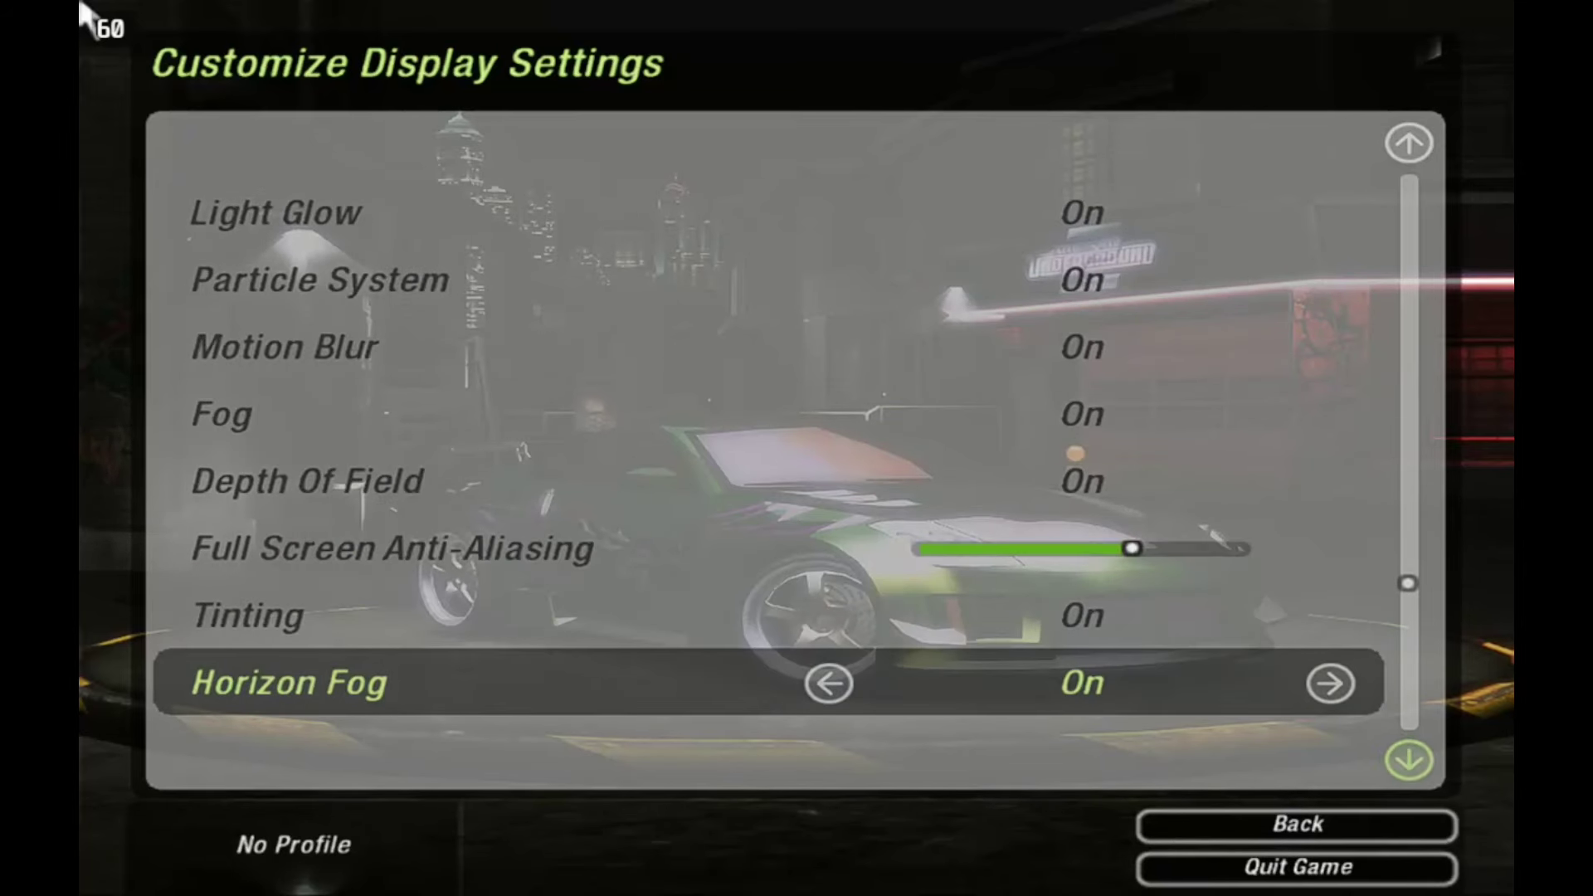
{"action": "key", "text": "Up"}
{"action": "key", "text": "Up"}
{"action": "key", "text": "Down"}
{"action": "key", "text": "Down"}
{"action": "key", "text": "Down"}
{"action": "key", "text": "Down"}
{"action": "key", "text": "Down"}
{"action": "key", "text": "Down"}
{"action": "key", "text": "Down"}
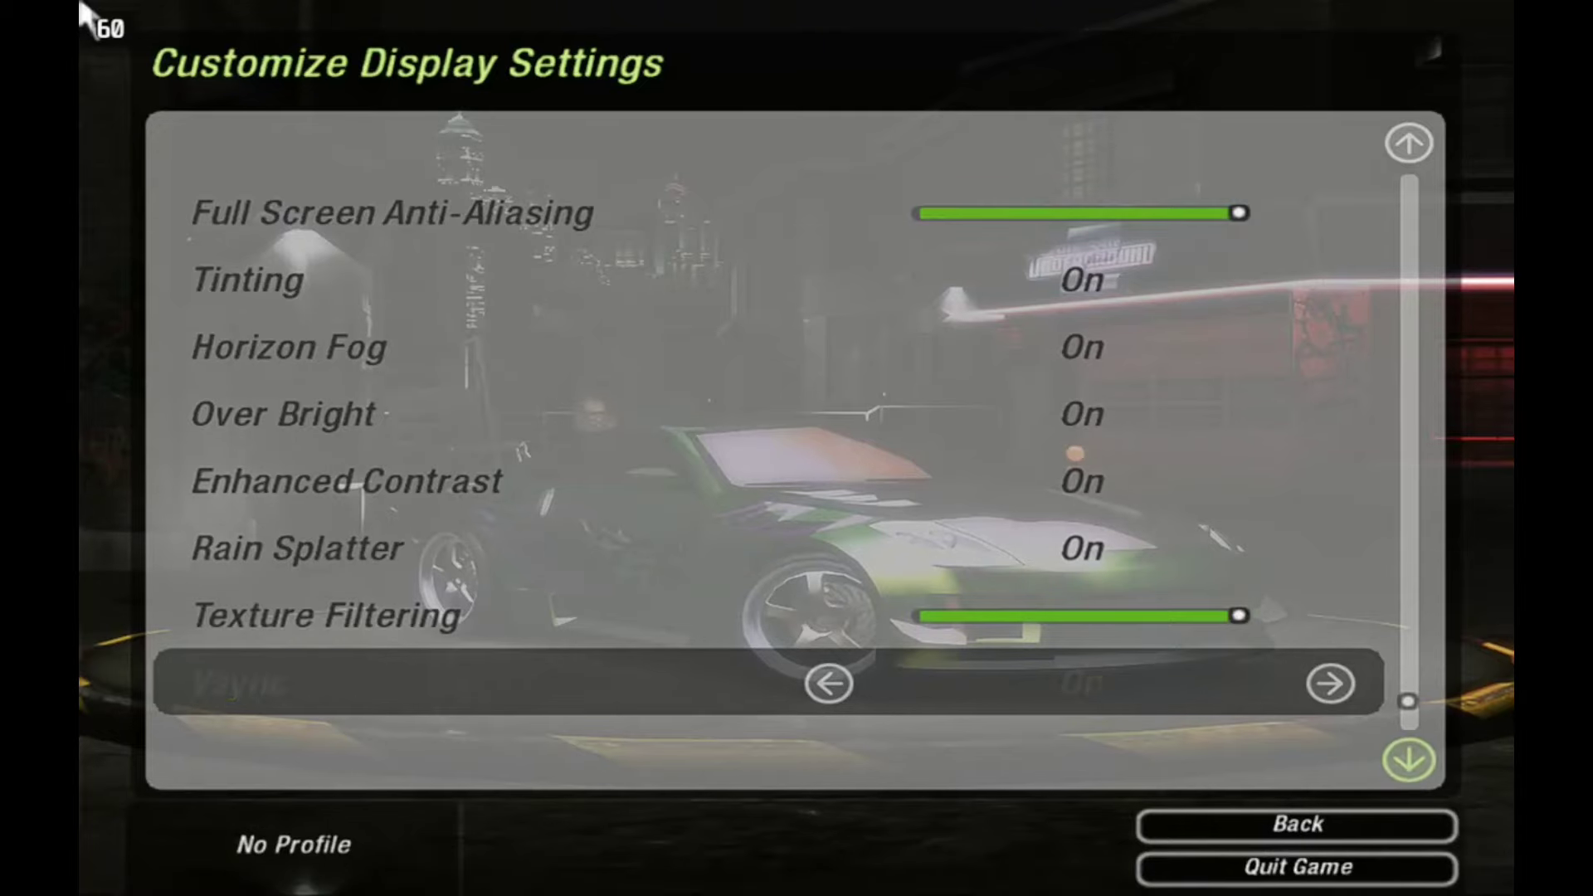
{"action": "key", "text": "Escape"}
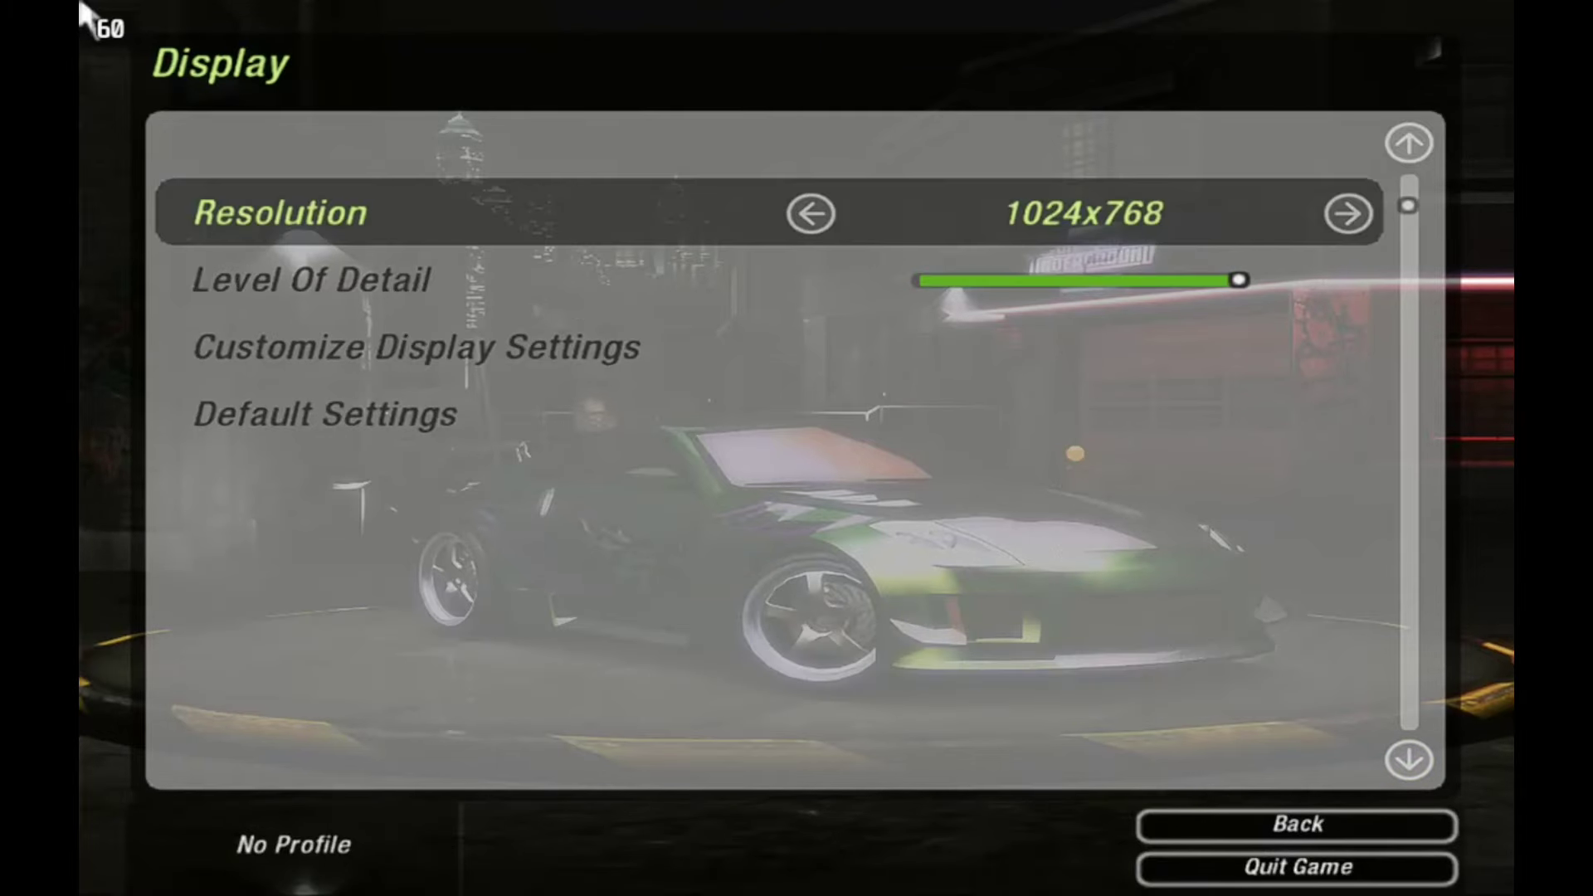
{"action": "key", "text": "Escape"}
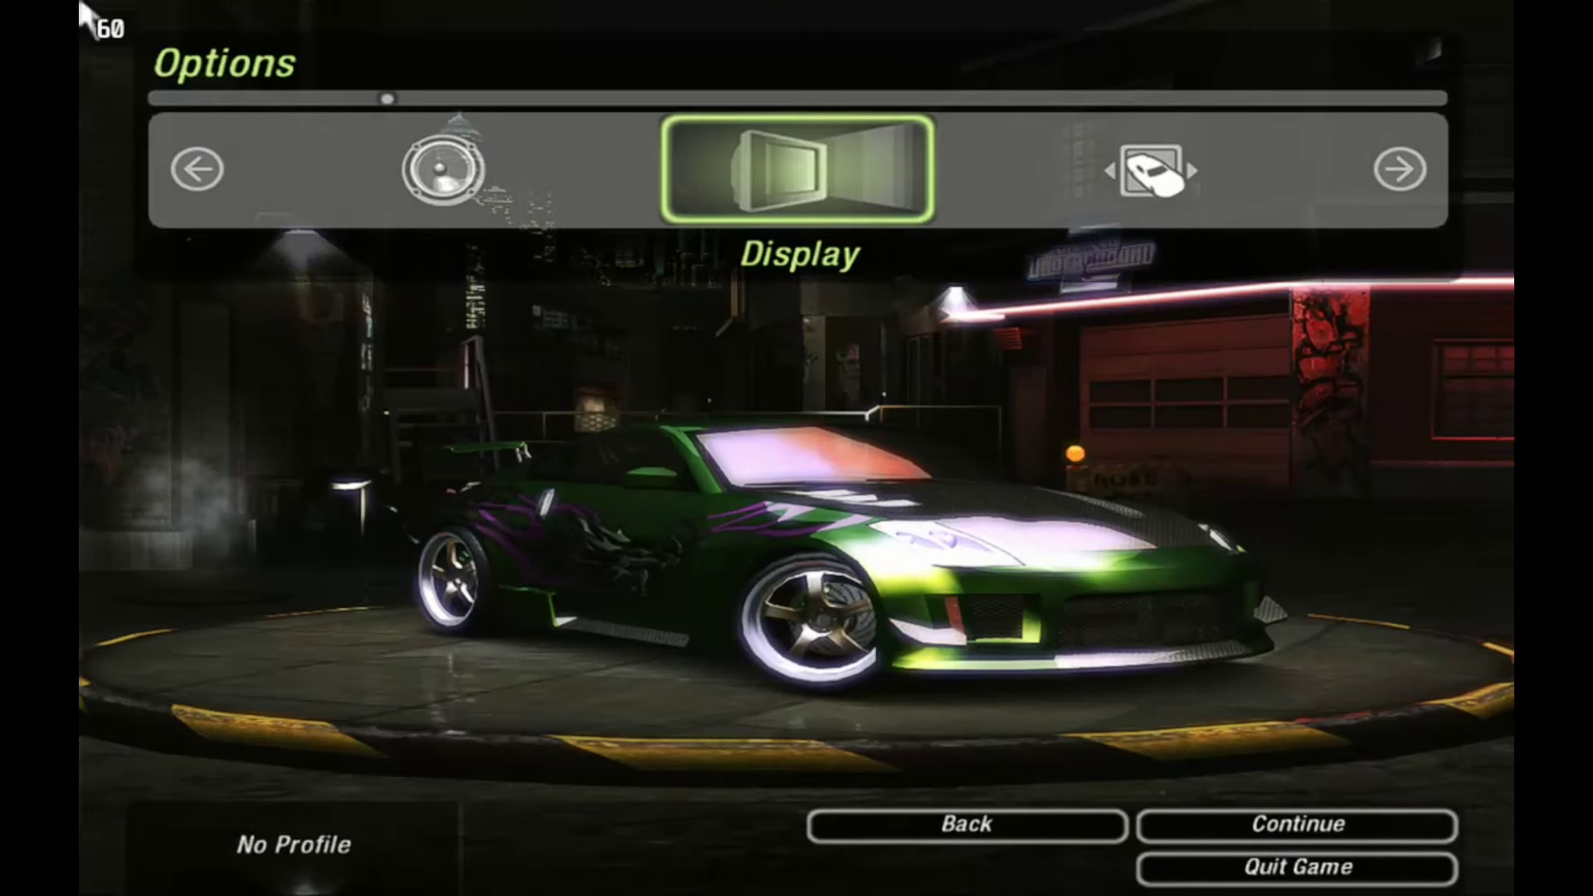
Step: From the Main Menu, choose Career > Start New Career
{"action": "key", "text": "Escape"}
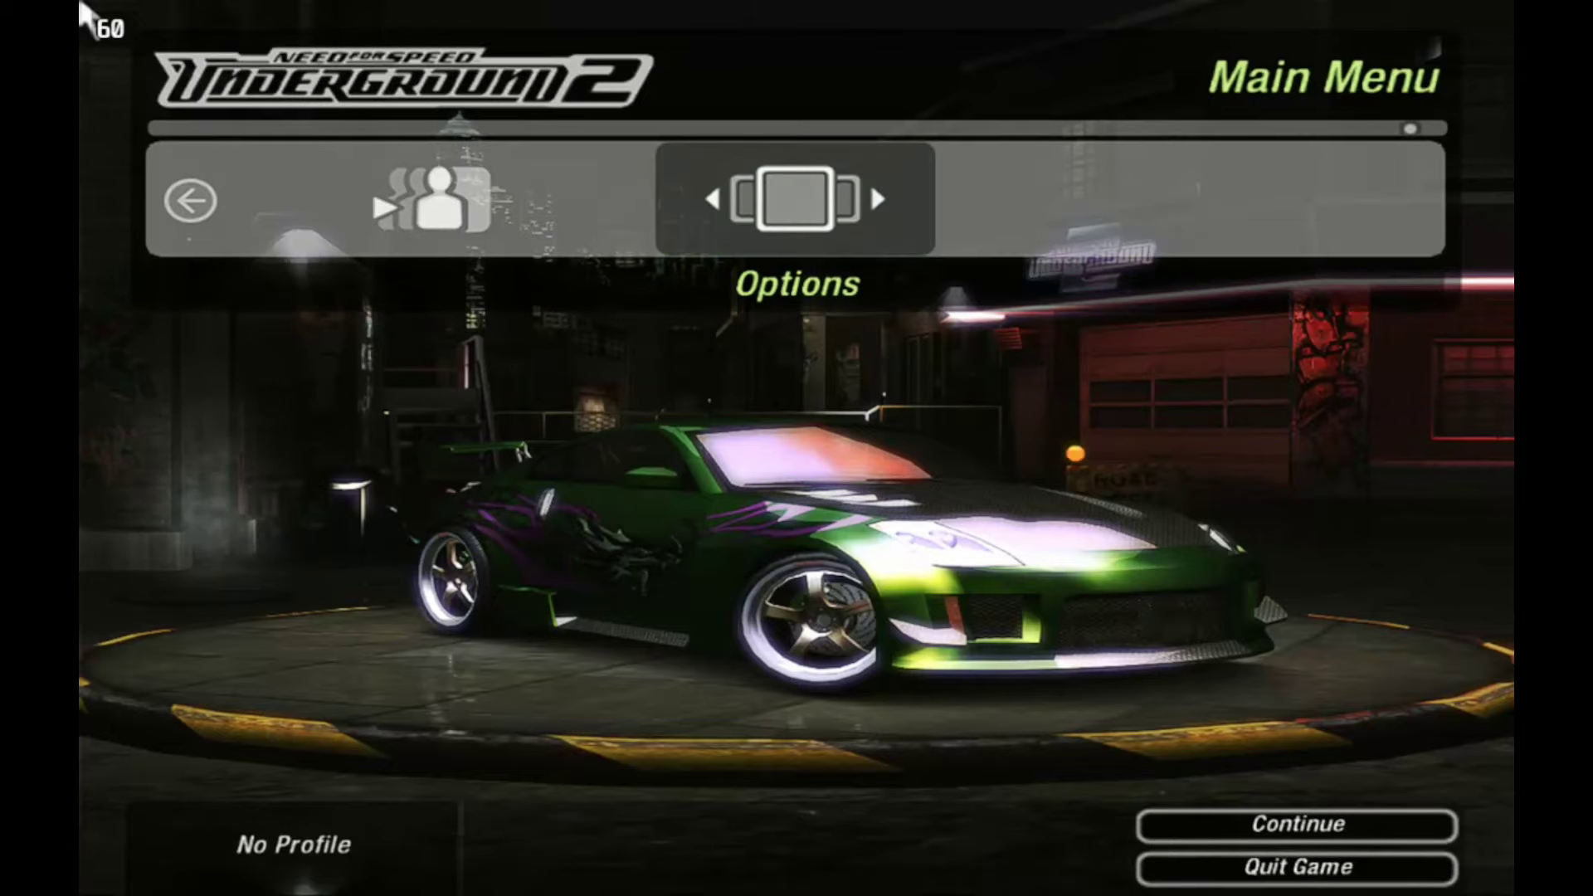
{"action": "key", "text": "Left"}
{"action": "key", "text": "Left"}
{"action": "key", "text": "Left"}
{"action": "key", "text": "Left"}
{"action": "key", "text": "Left"}
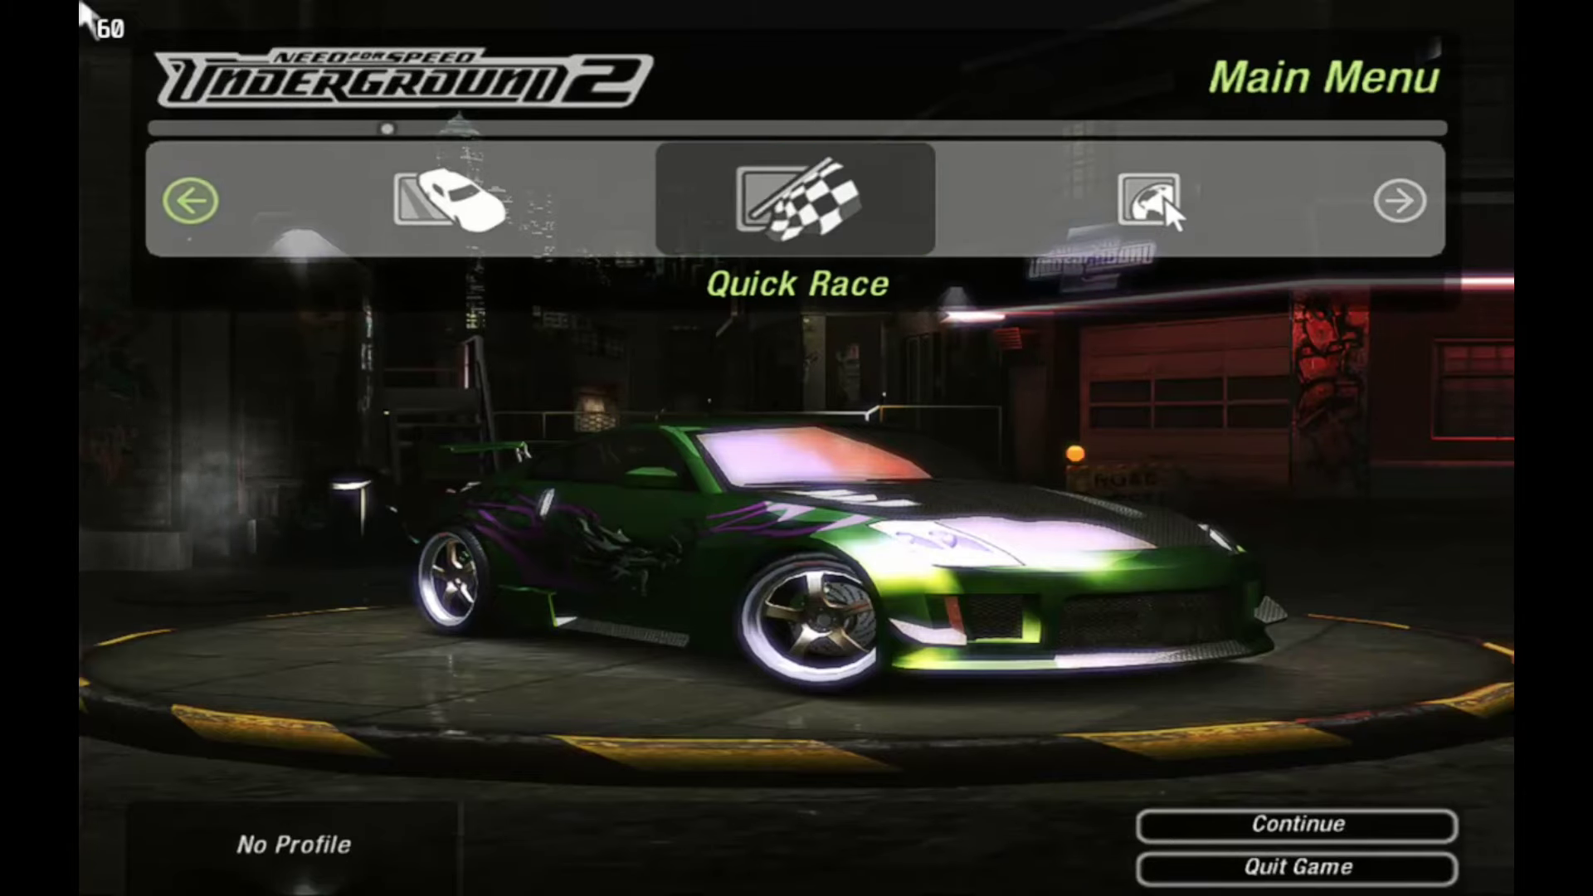
{"action": "key", "text": "Return"}
{"action": "key", "text": "Return"}
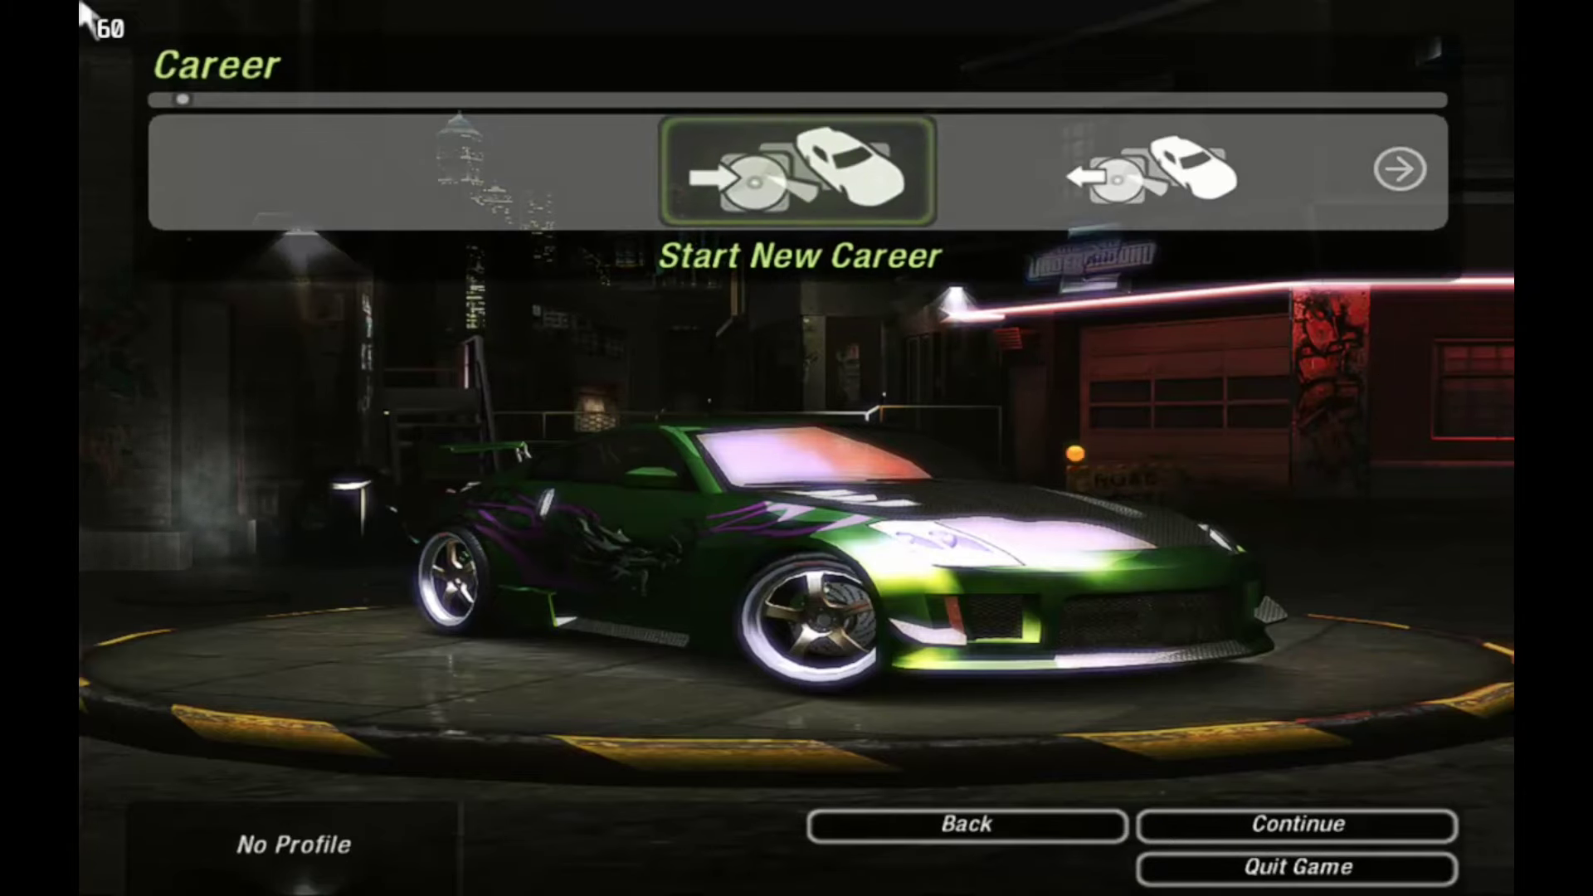
{"action": "key", "text": "Return"}
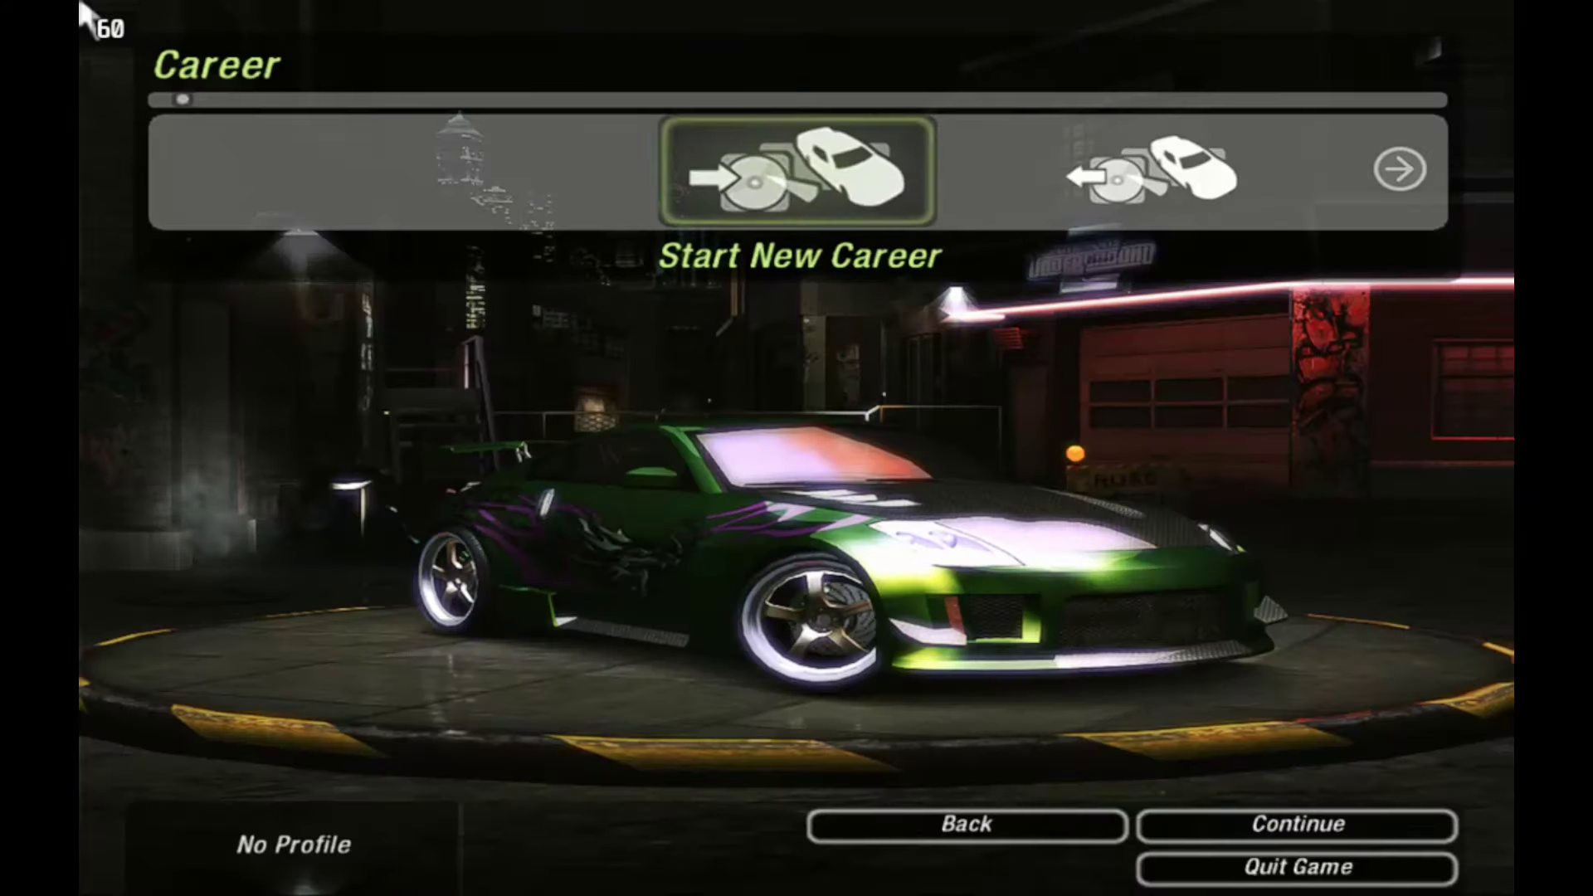
{"action": "key", "text": "Return"}
Step: Agree to save the new career, skip the intro, and load into the airport free-roam
{"action": "left_click", "coordinate": [436, 736]}
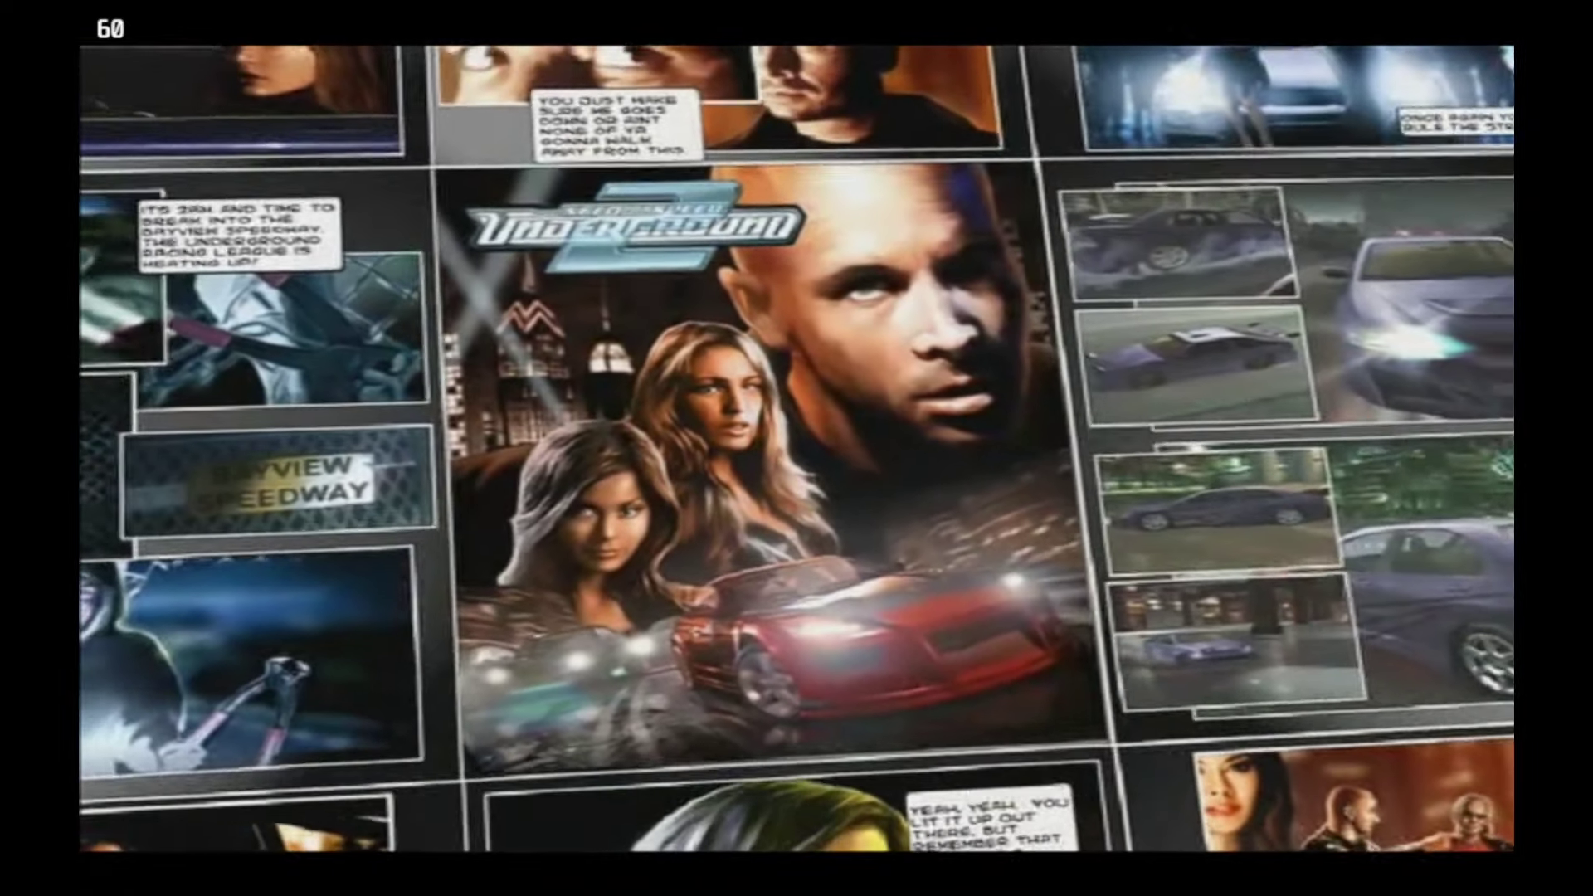
{"action": "left_click", "coordinate": [744, 739]}
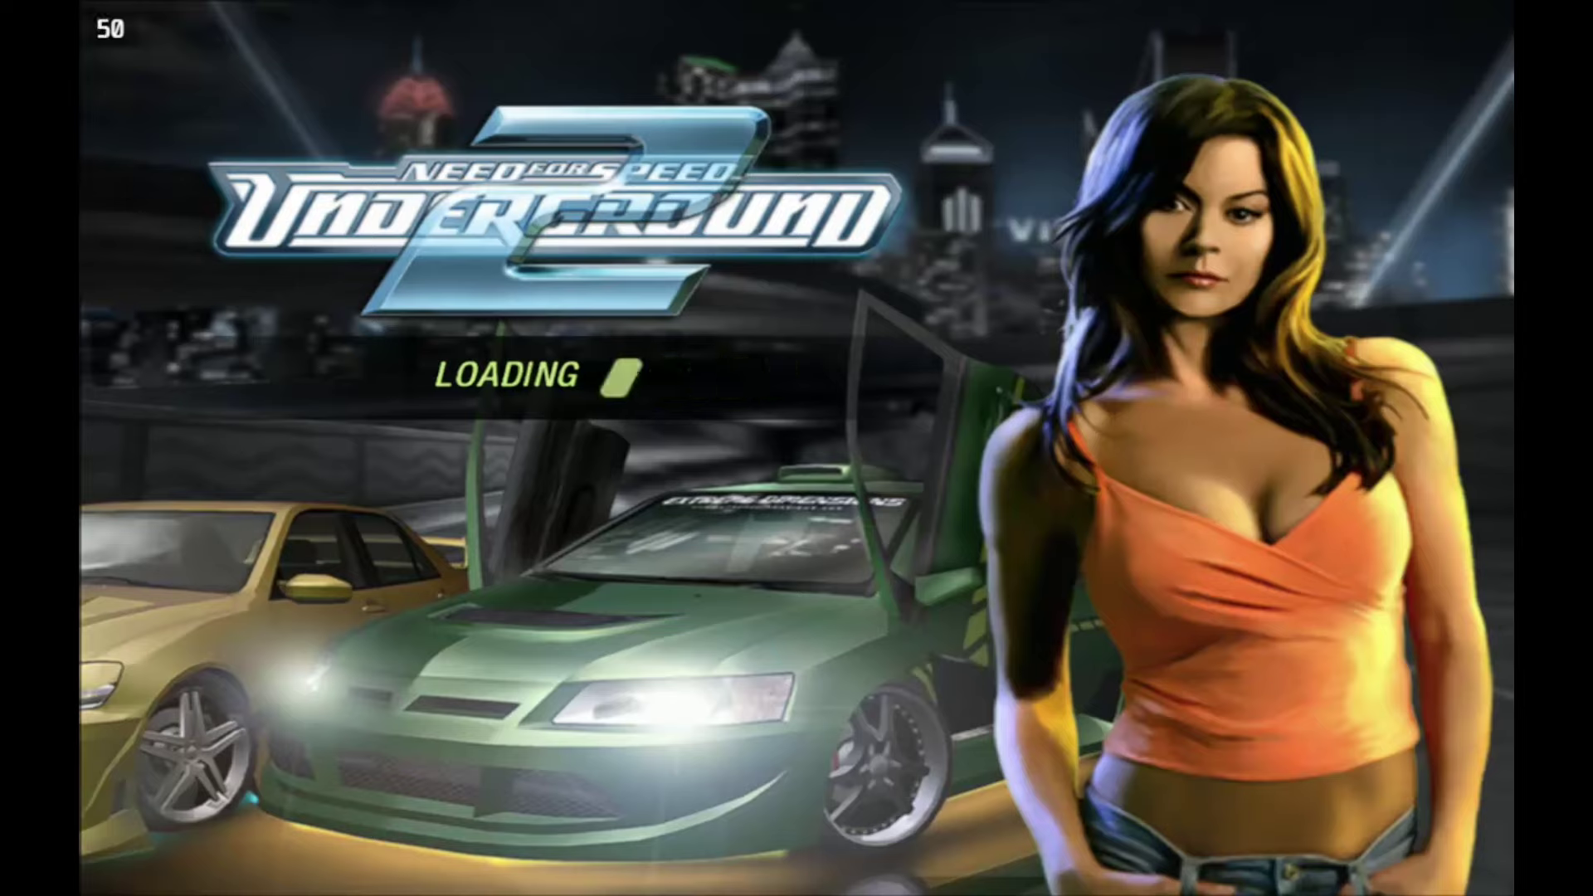
{"action": "key", "text": "XF86AudioLowerVolume"}
{"action": "key", "text": "XF86AudioLowerVolume"}
{"action": "key", "text": "XF86AudioLowerVolume"}
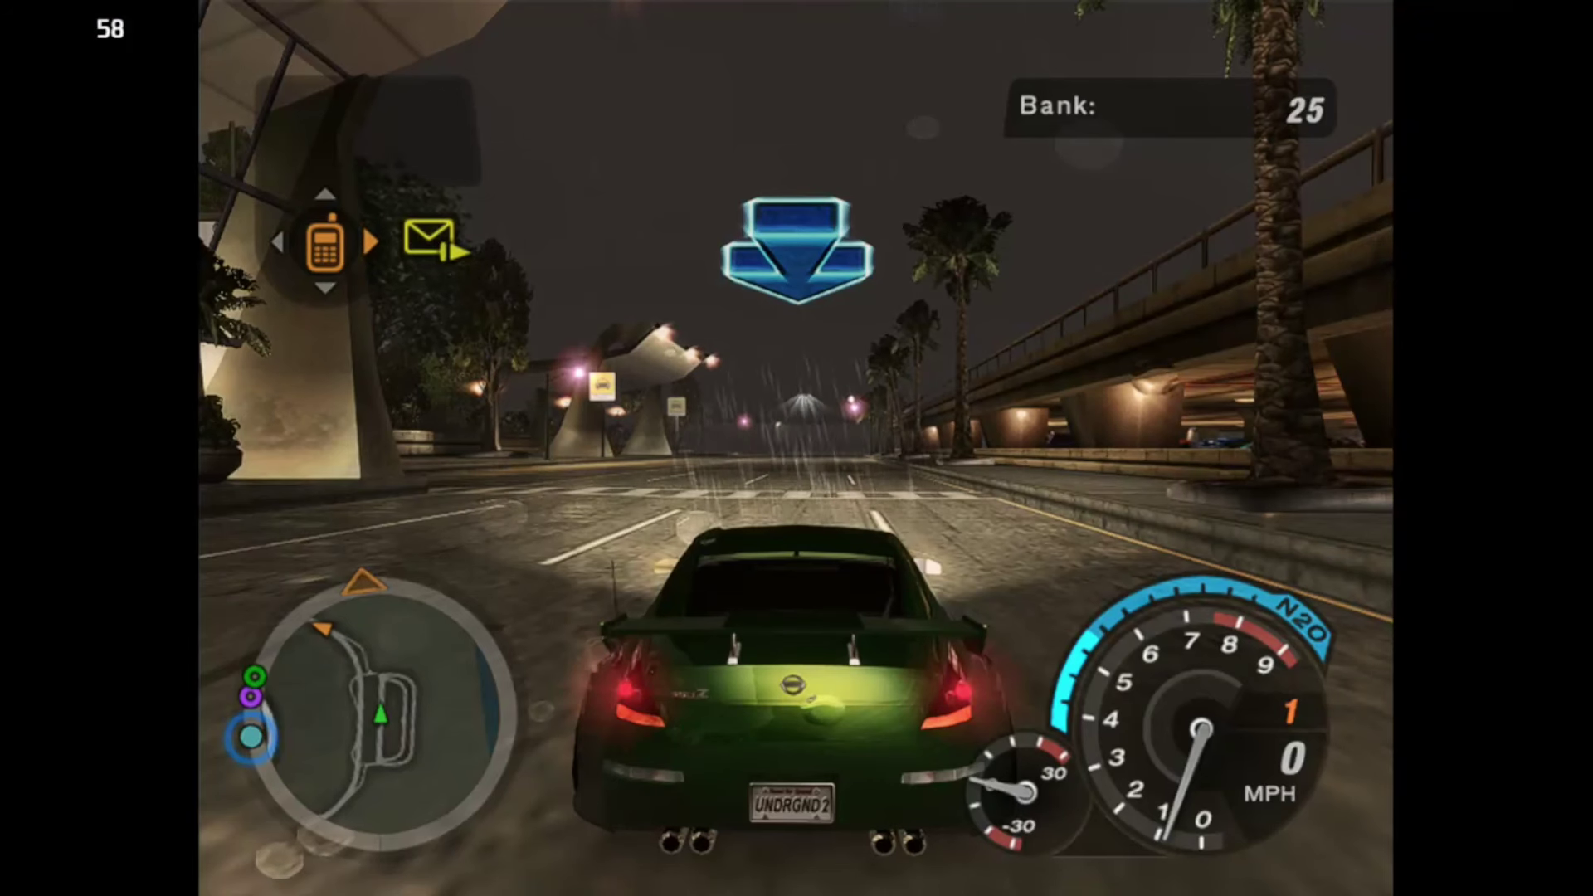
Step: Drive forward and spin the car in a few donuts
{"action": "key", "text": "Up"}
{"action": "key", "text": "Left"}
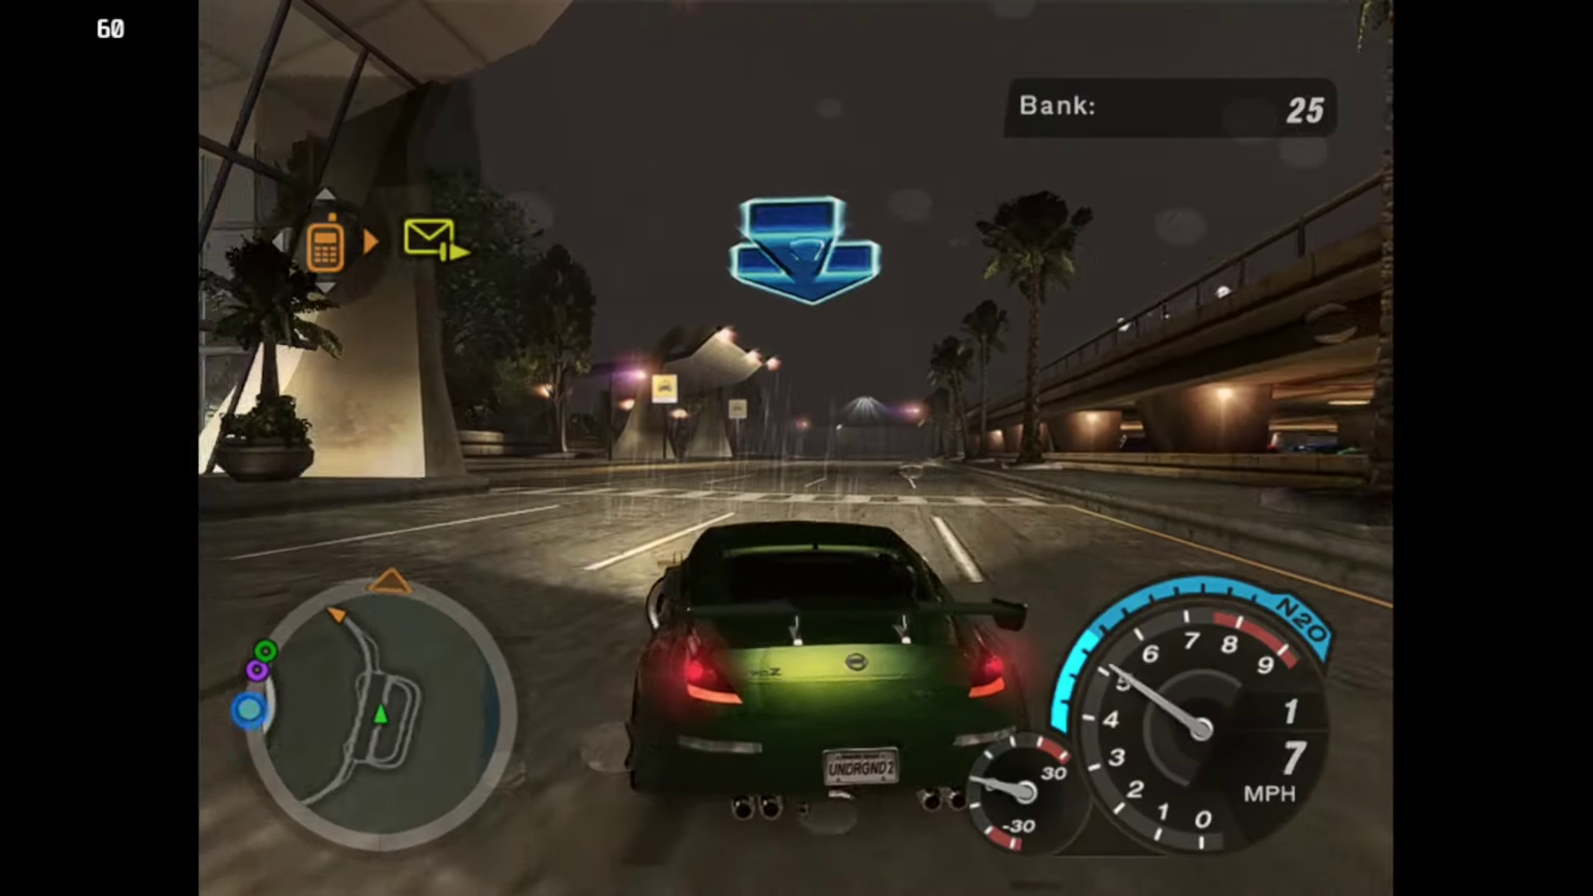
{"action": "key", "text": "Left"}
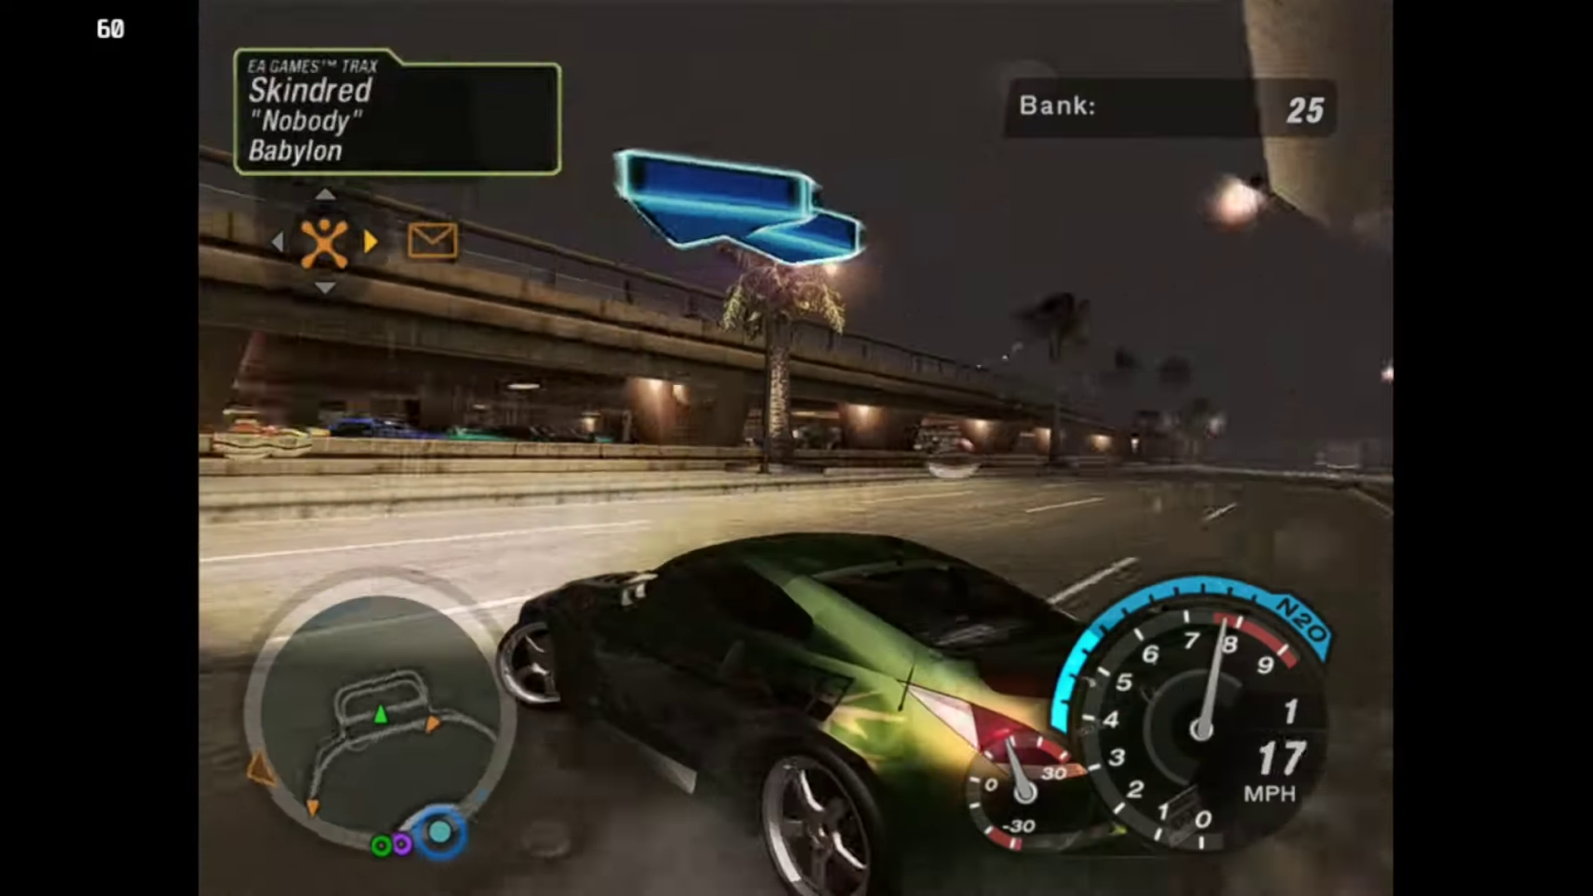
{"action": "key", "text": "Left"}
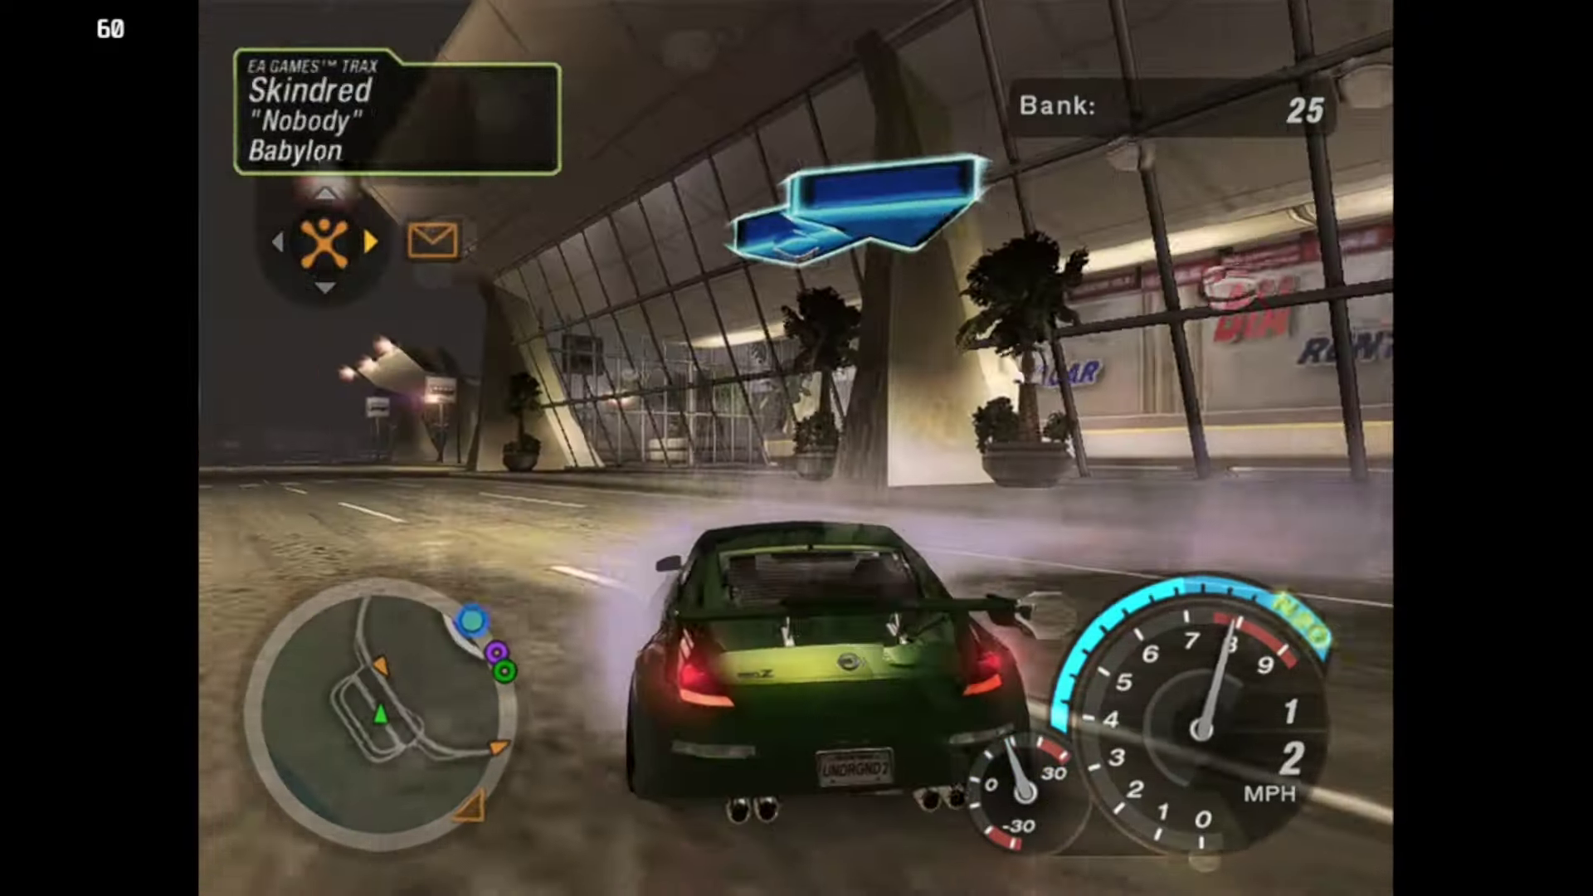
{"action": "key", "text": "Left"}
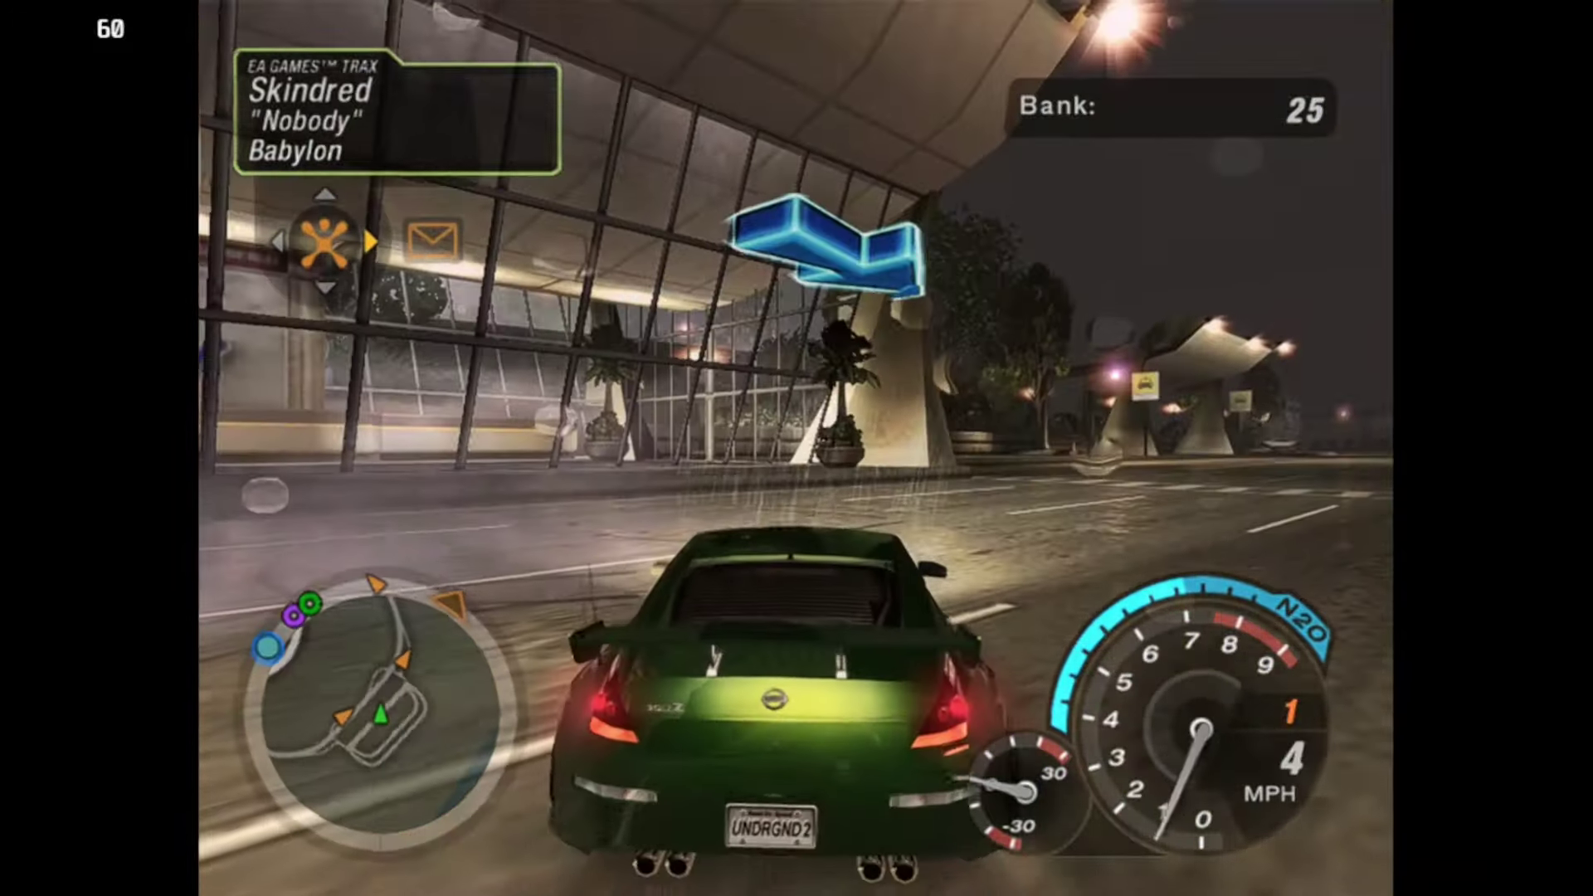
Step: Pause and change the display resolution from 800x600 to 640x480, then back out to the pause menu
{"action": "key", "text": "Escape"}
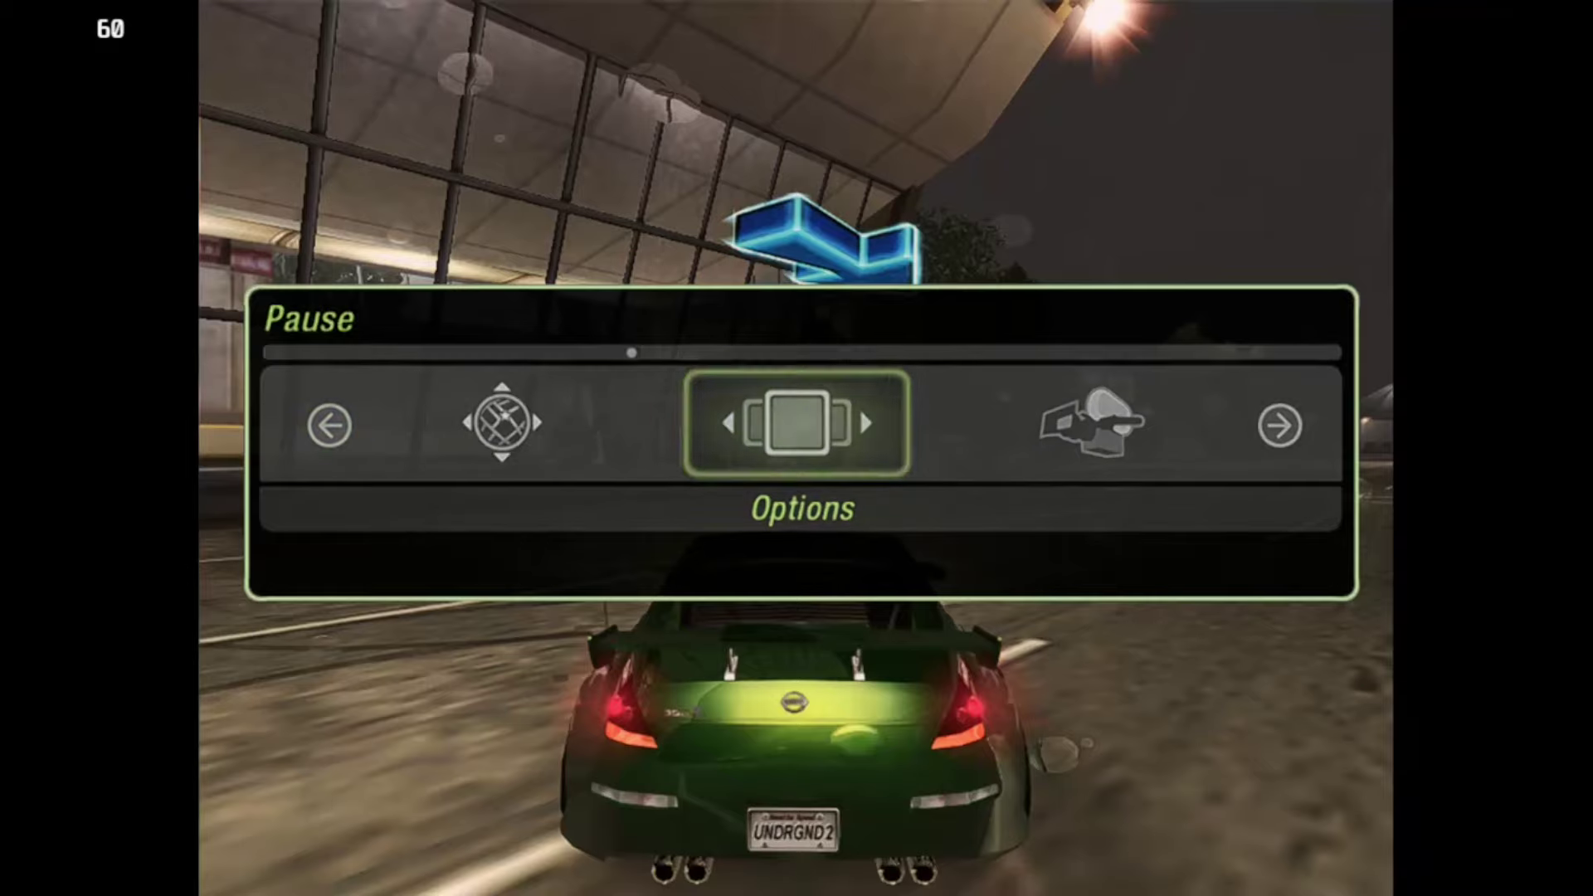
{"action": "key", "text": "Return"}
{"action": "key", "text": "Return"}
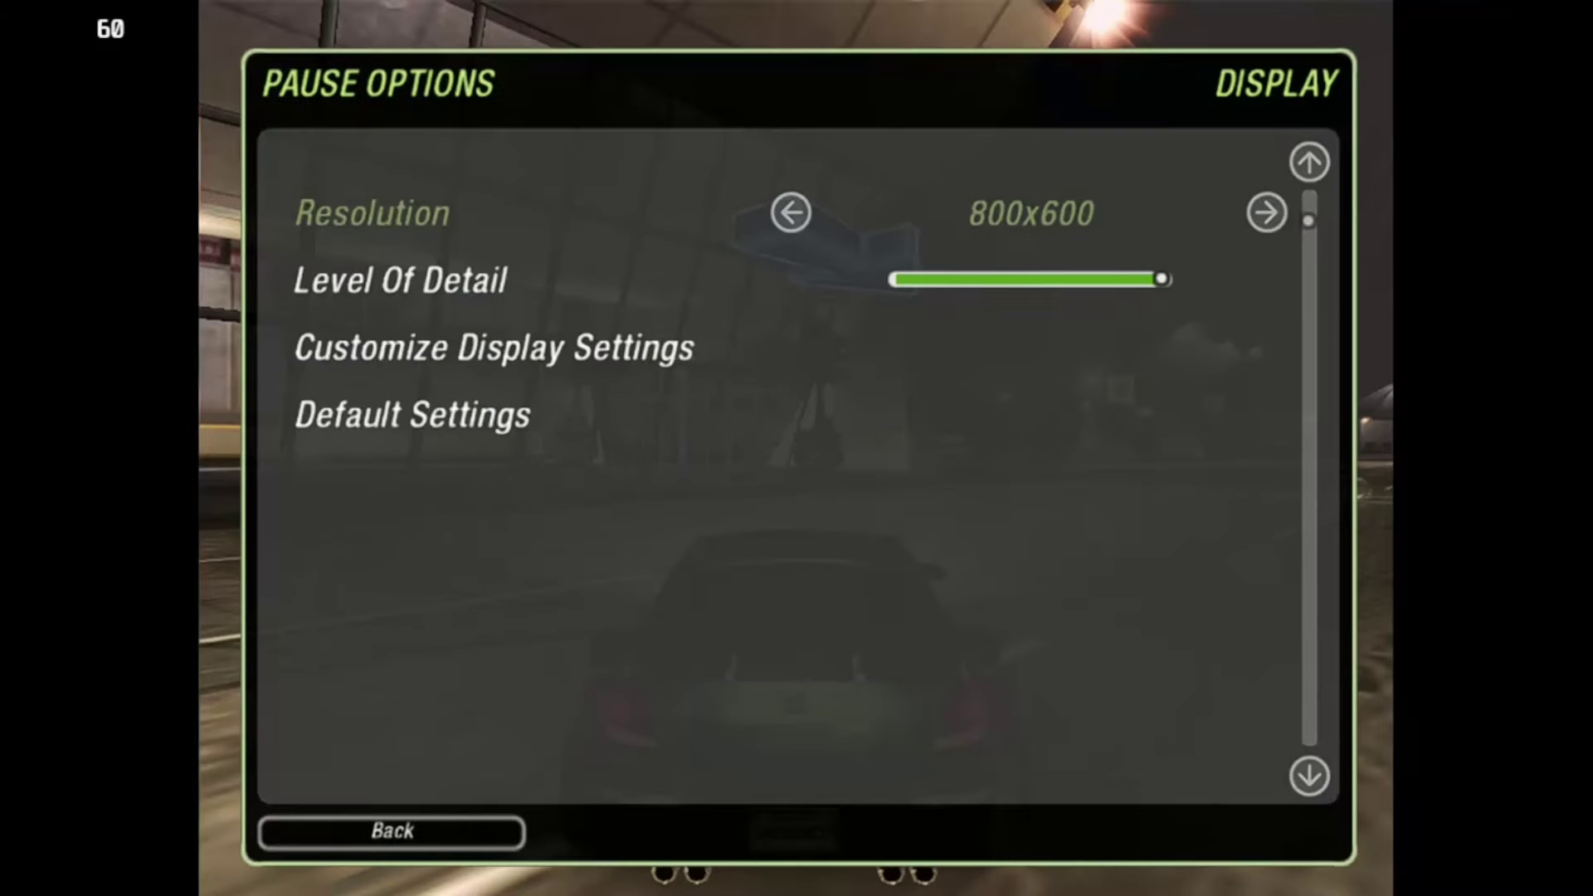
{"action": "key", "text": "Left"}
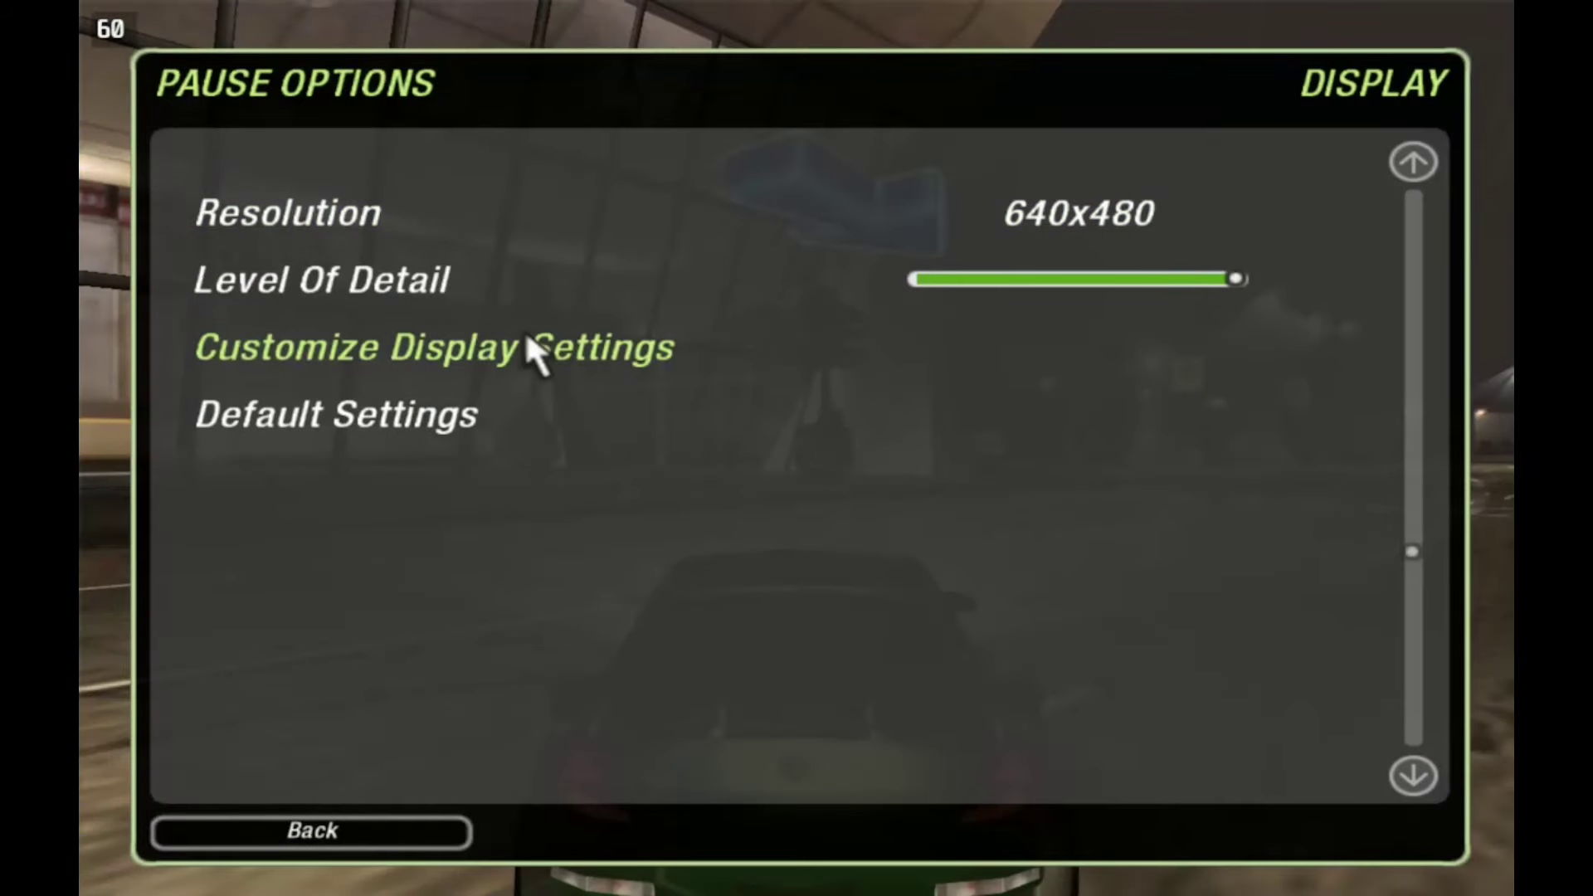
{"action": "key", "text": "Escape"}
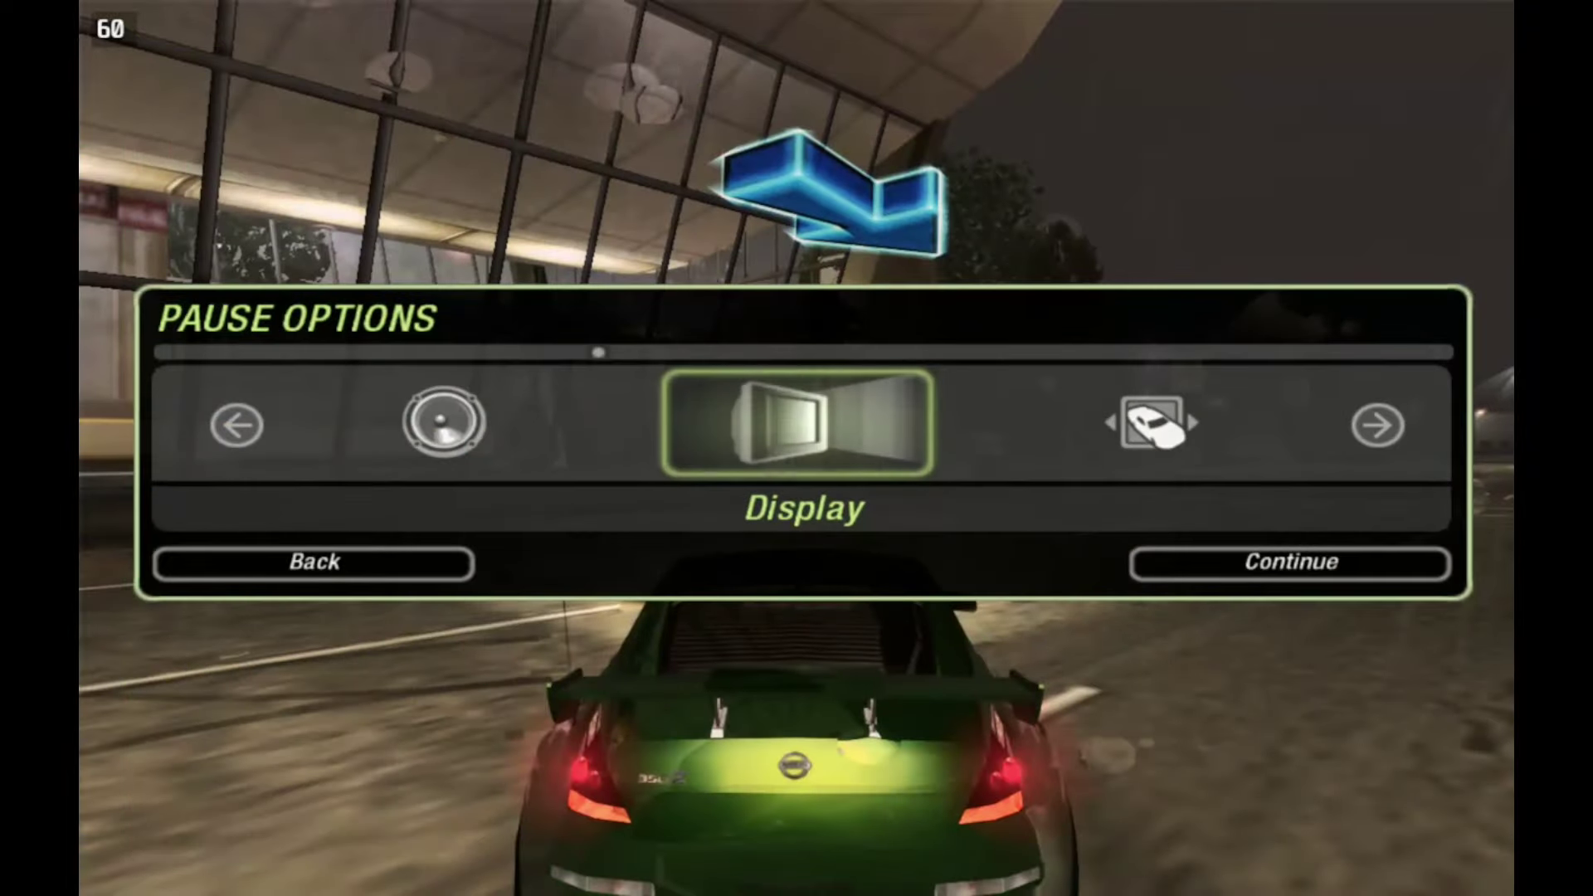
{"action": "key", "text": "Escape"}
Step: Resume free-roam and accelerate down the straight road past the waypoint
{"action": "key", "text": "Return"}
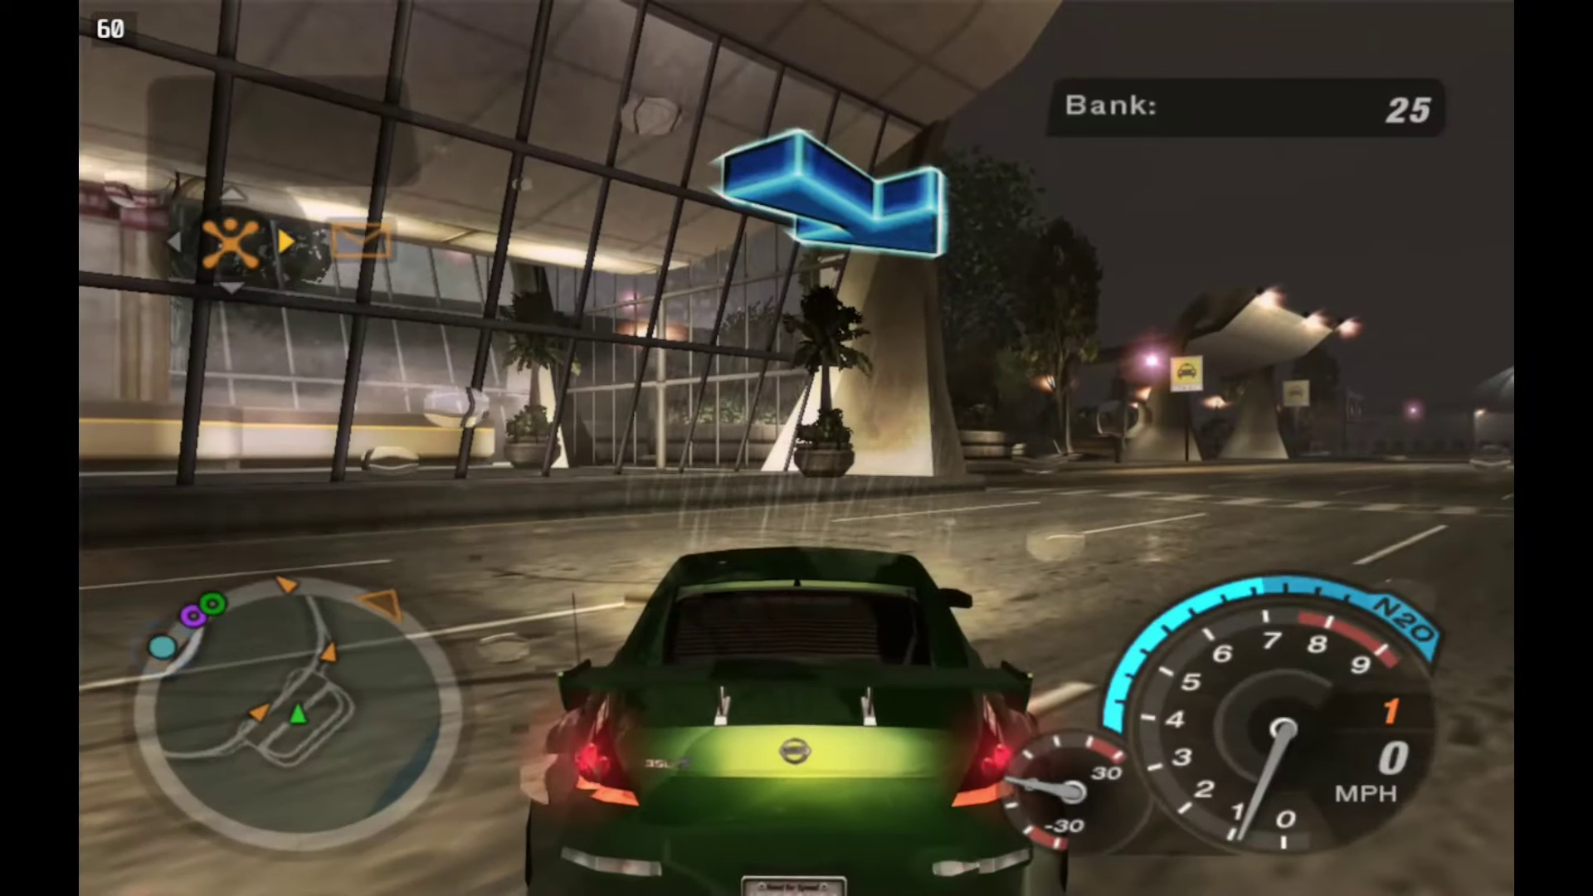
{"action": "key", "text": "Up"}
{"action": "key", "text": "Right"}
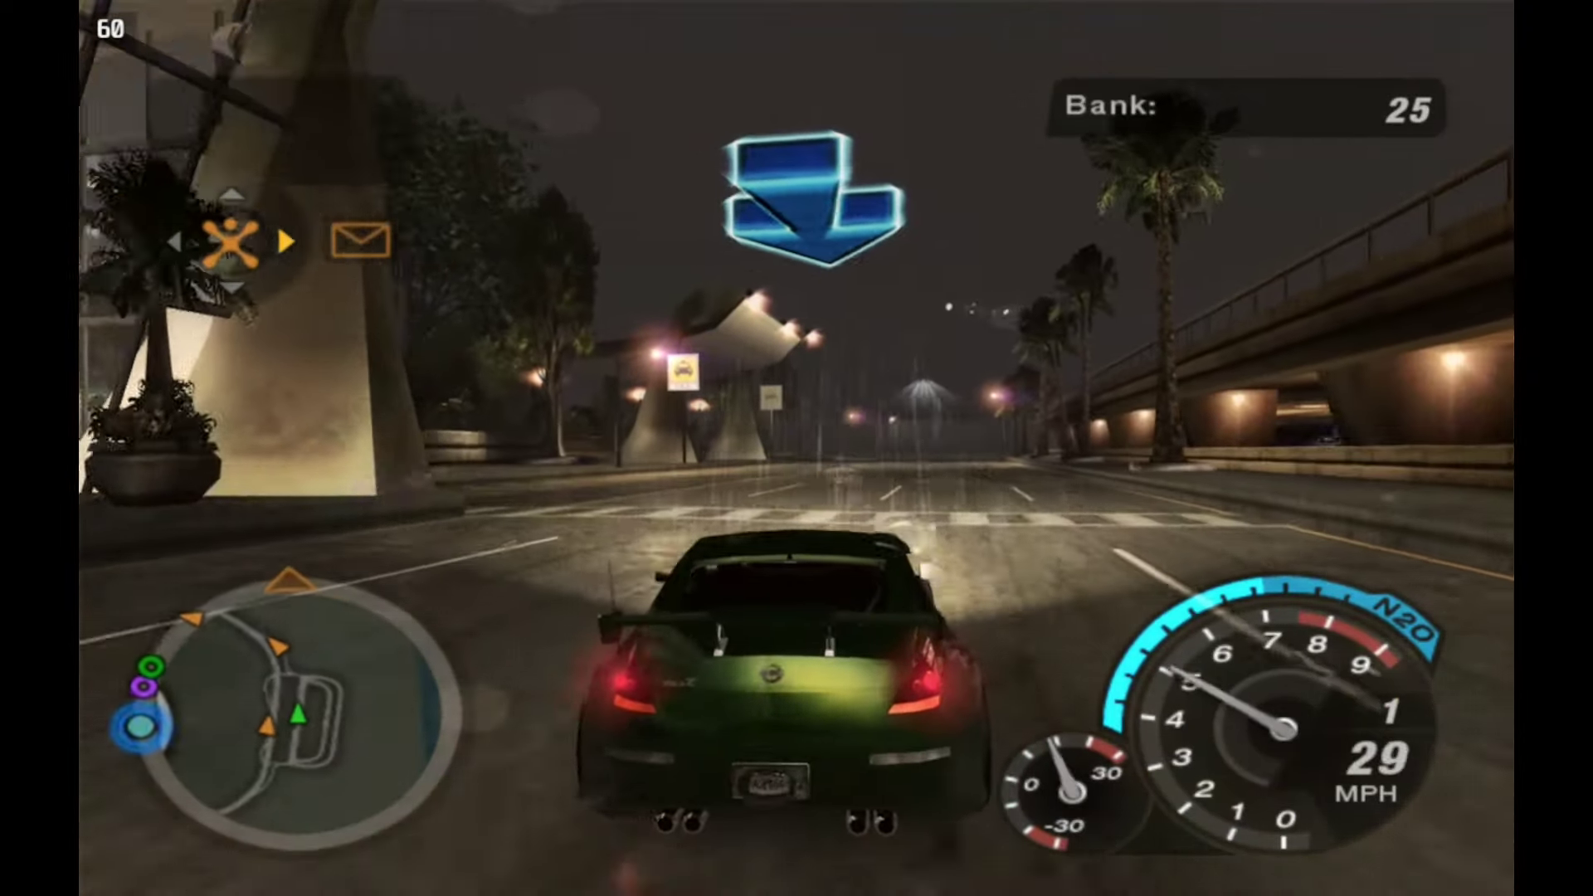
{"action": "key", "text": "Up"}
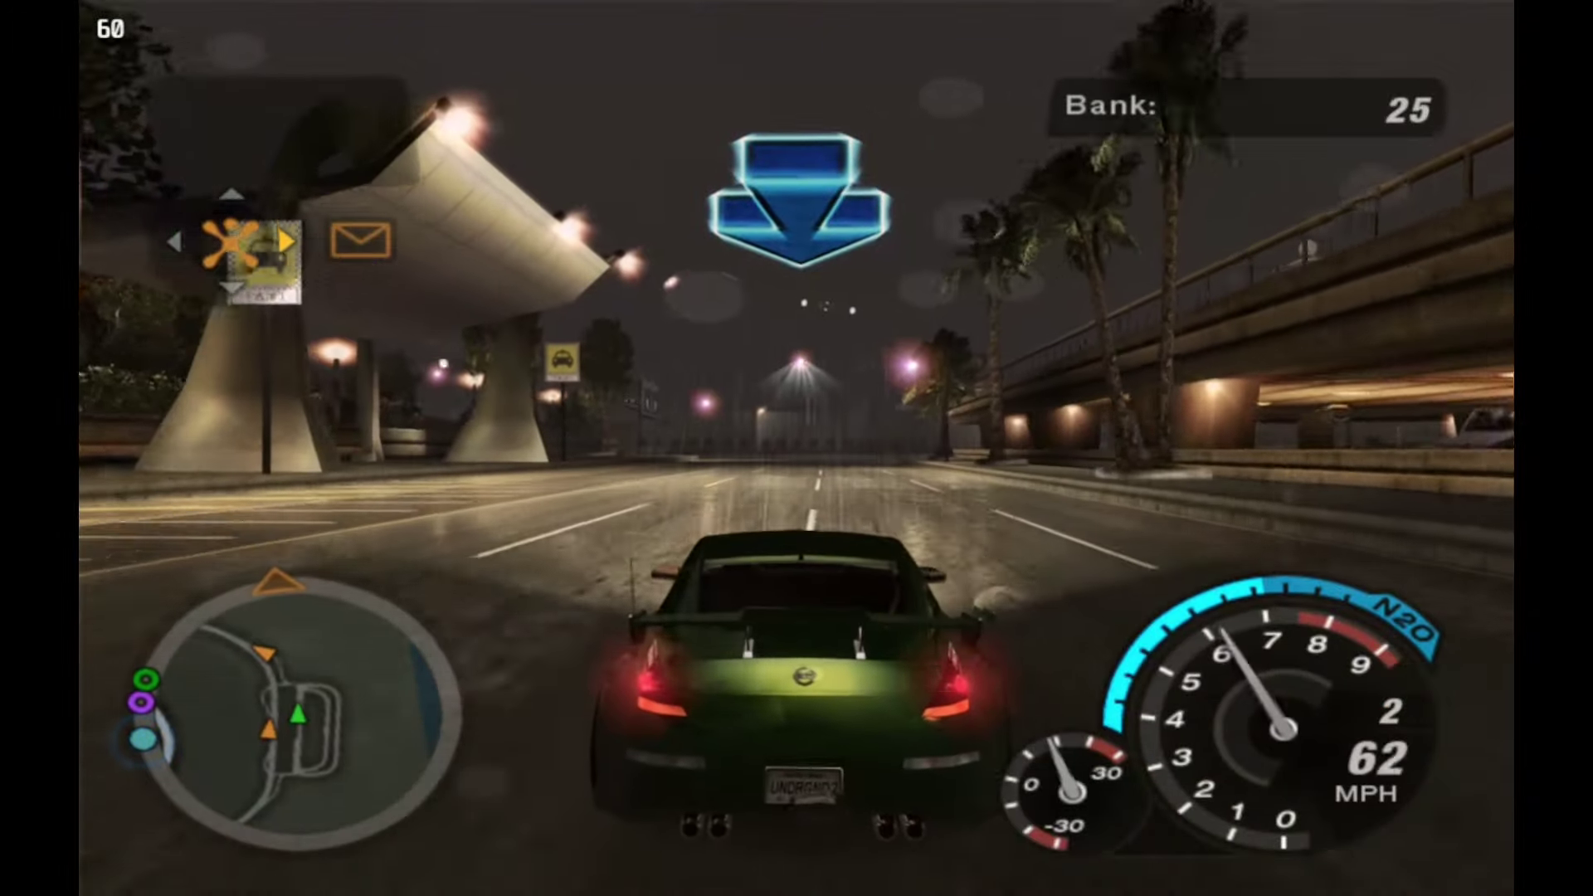
{"action": "key", "text": "Up"}
{"action": "key", "text": "Left"}
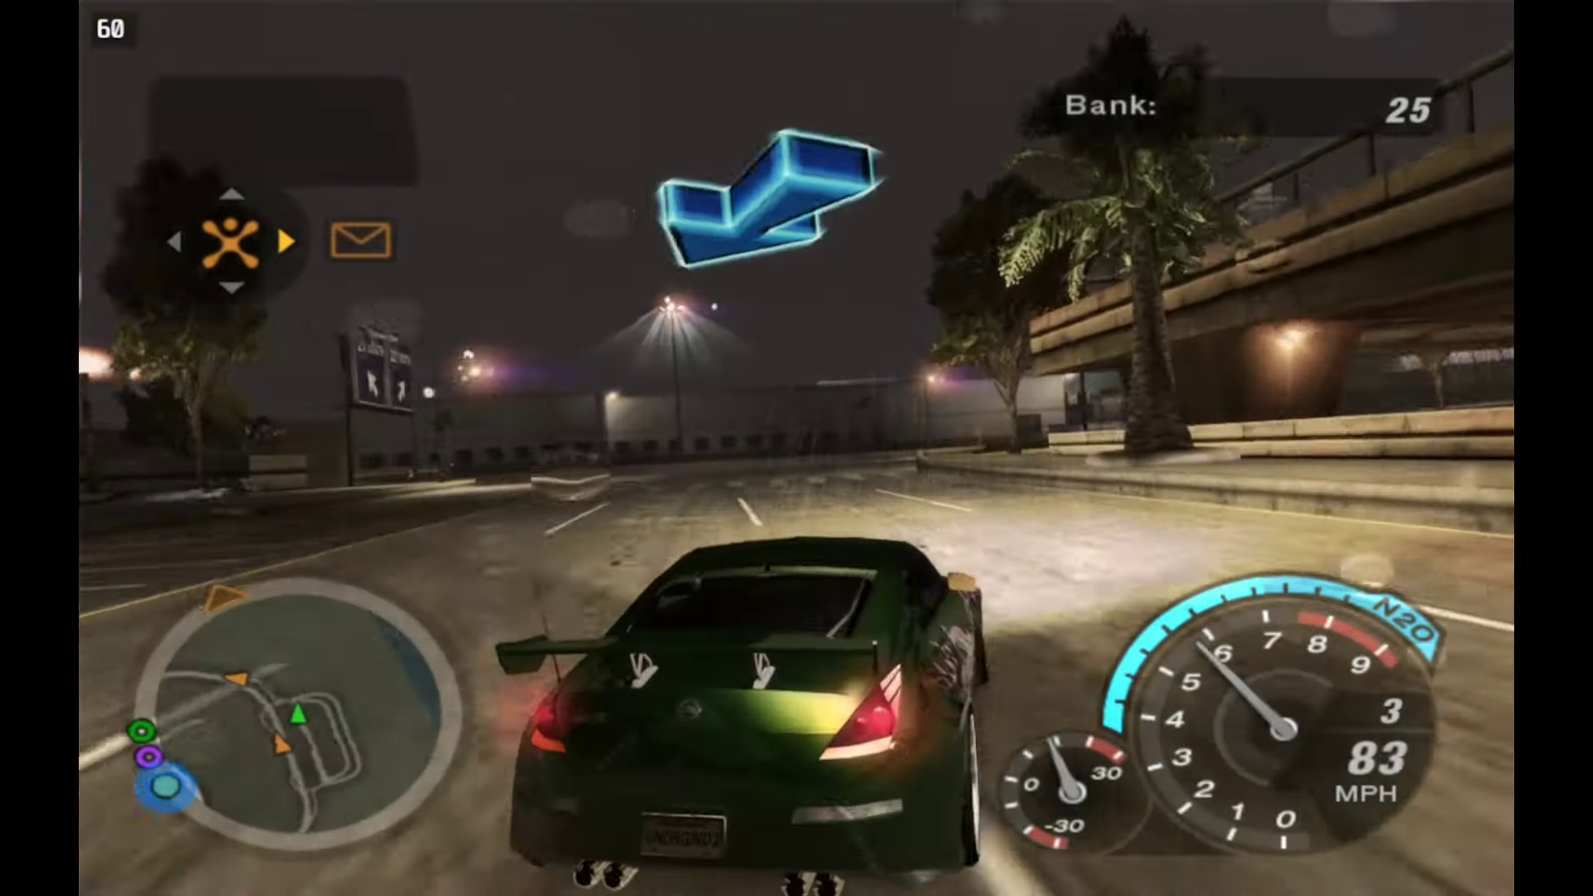
Step: Take the left ramp and turn right onto the road toward City Center
{"action": "key", "text": "Up"}
{"action": "key", "text": "Left"}
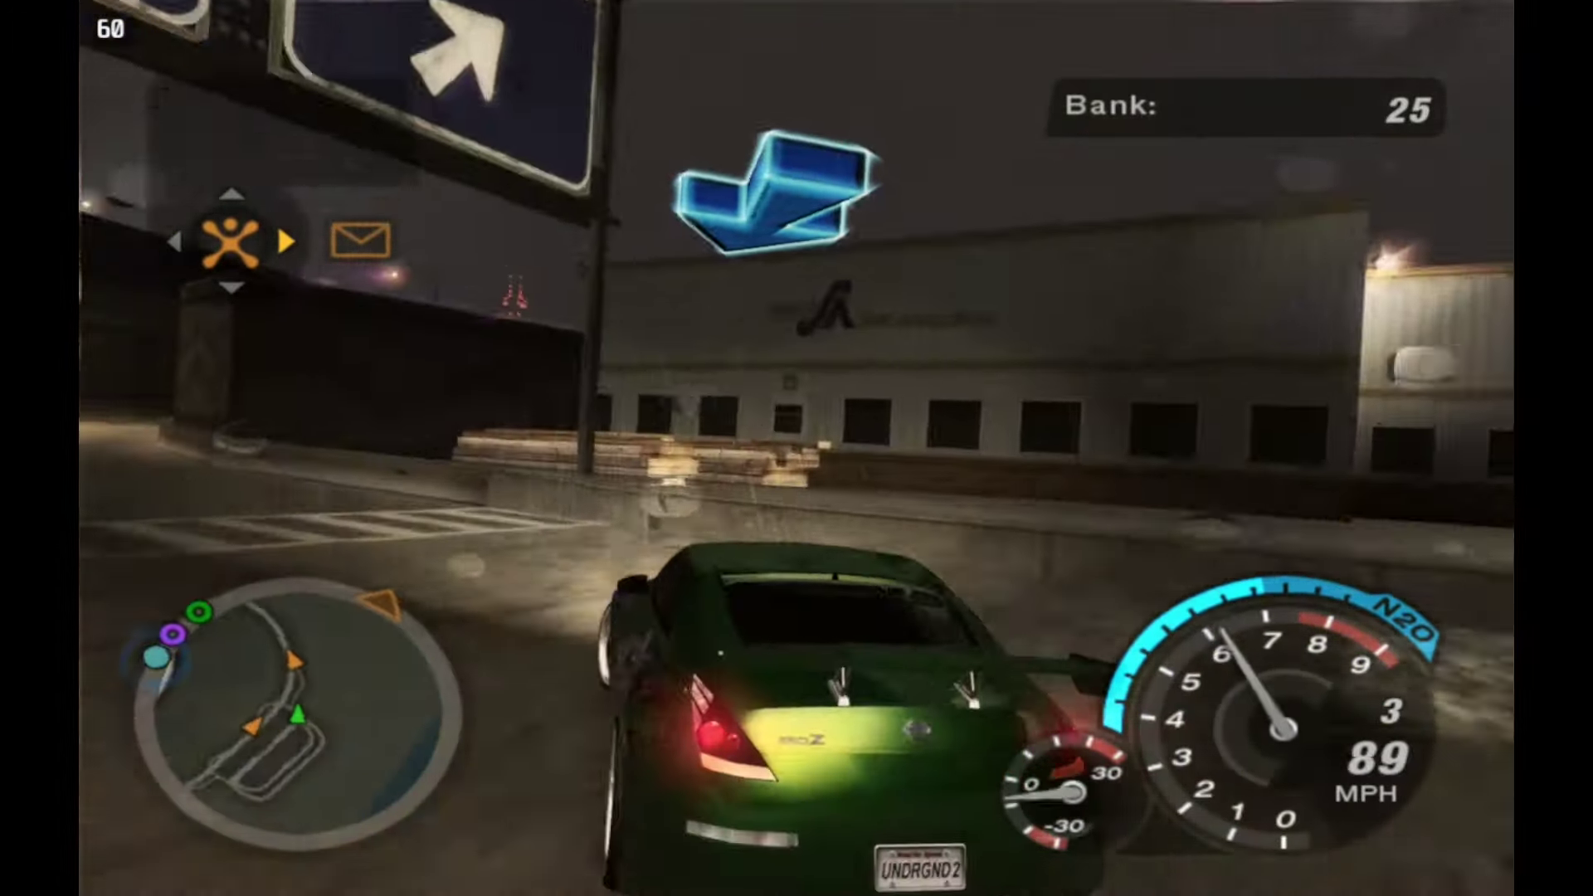
{"action": "key", "text": "Down"}
{"action": "key", "text": "Up"}
{"action": "key", "text": "Right"}
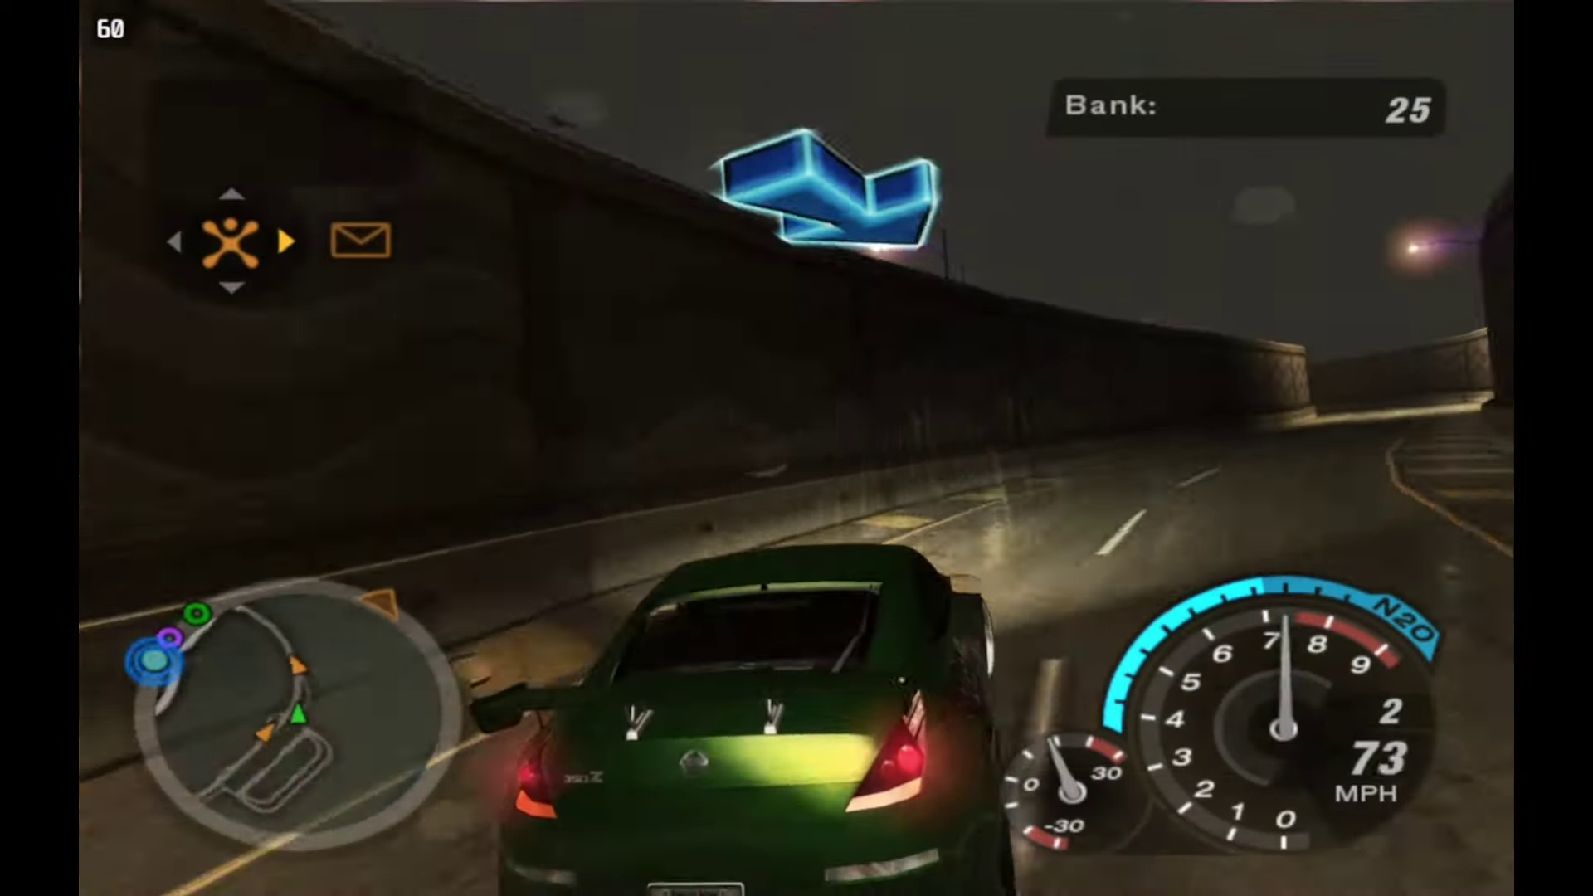
{"action": "key", "text": "Up"}
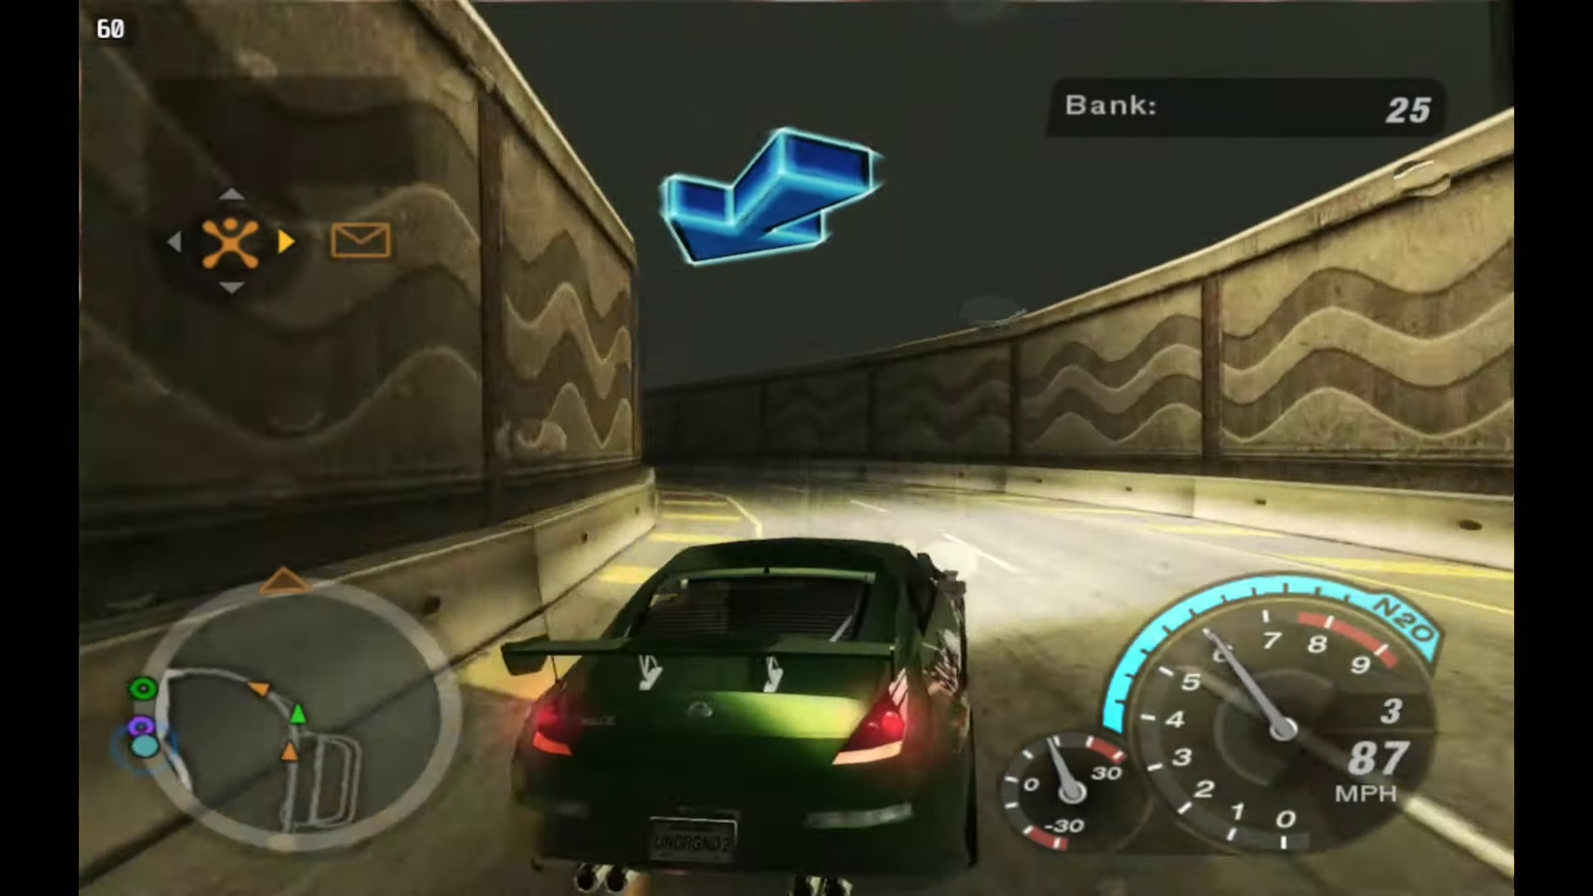